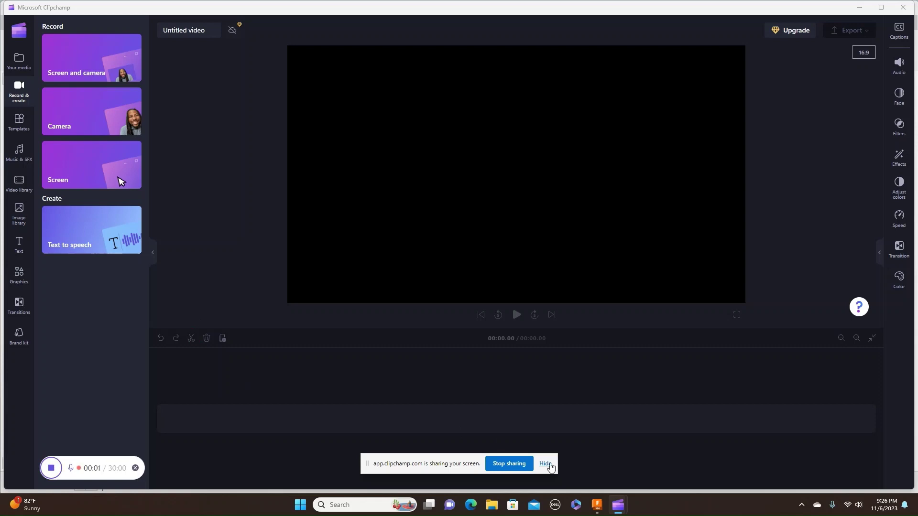
Hide the screen-sharing notice and switch to the Autodesk Fusion 360 design with the aircraft canvases
click(545, 464)
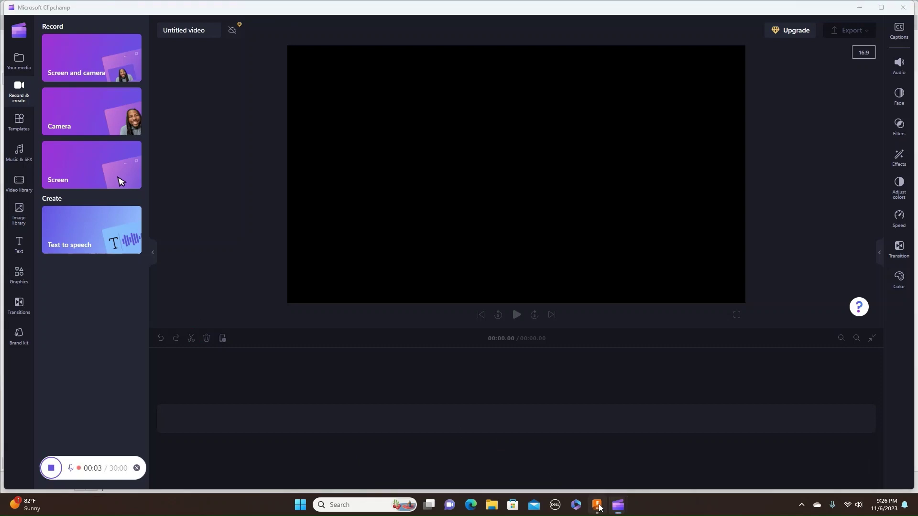
click(598, 503)
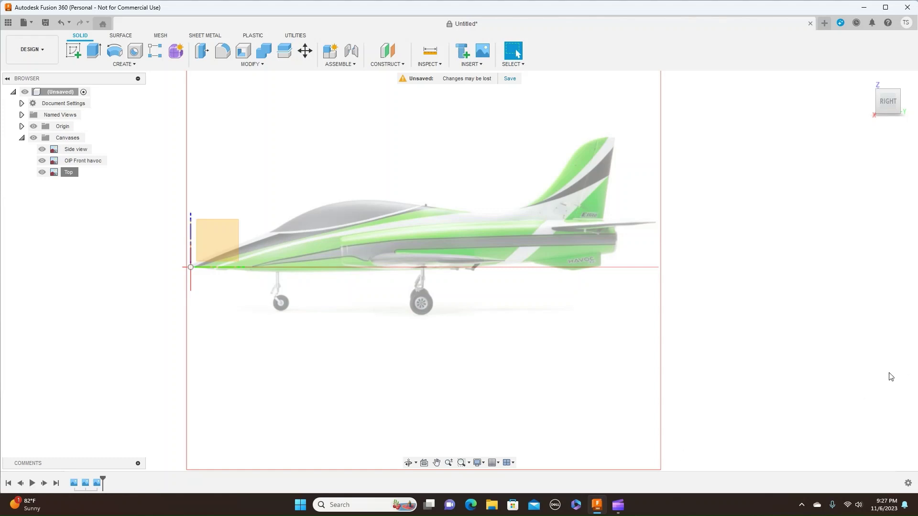
click(890, 84)
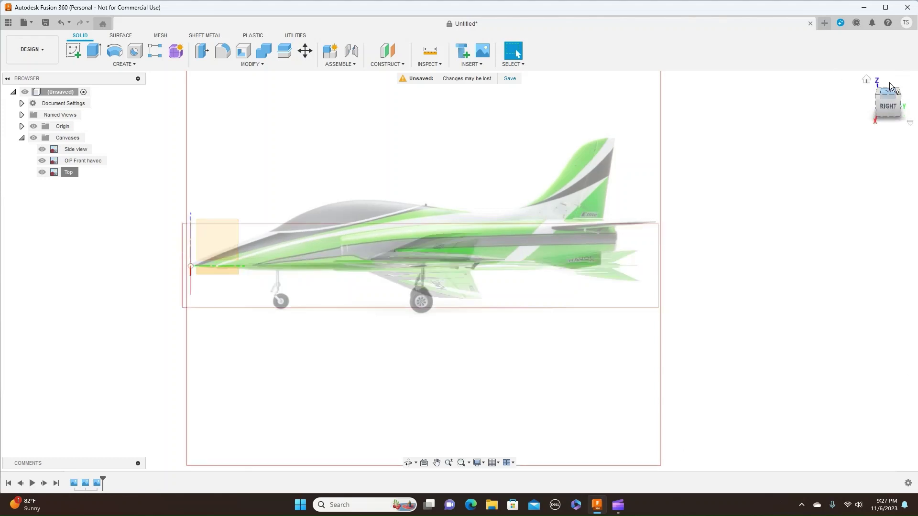
click(891, 124)
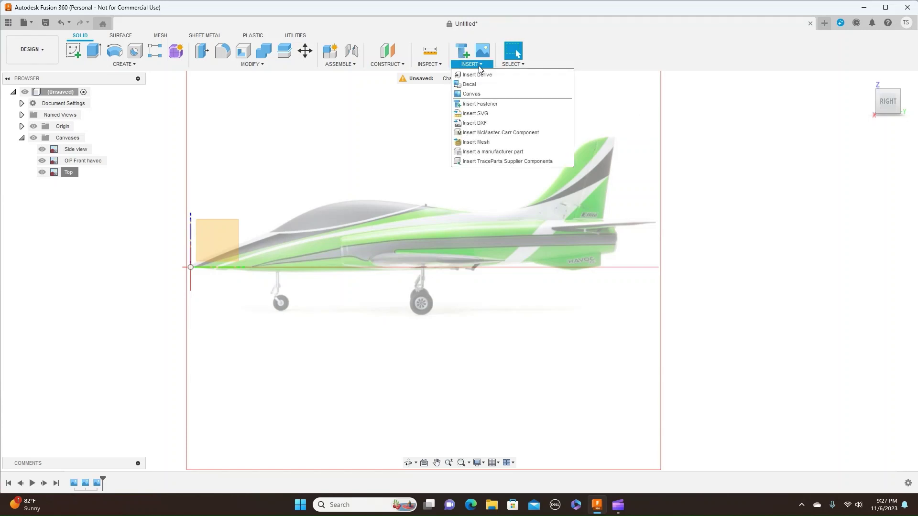
Insert the OIP Front havoc image from the computer's Downloads folder as a canvas on the XZ plane
click(482, 96)
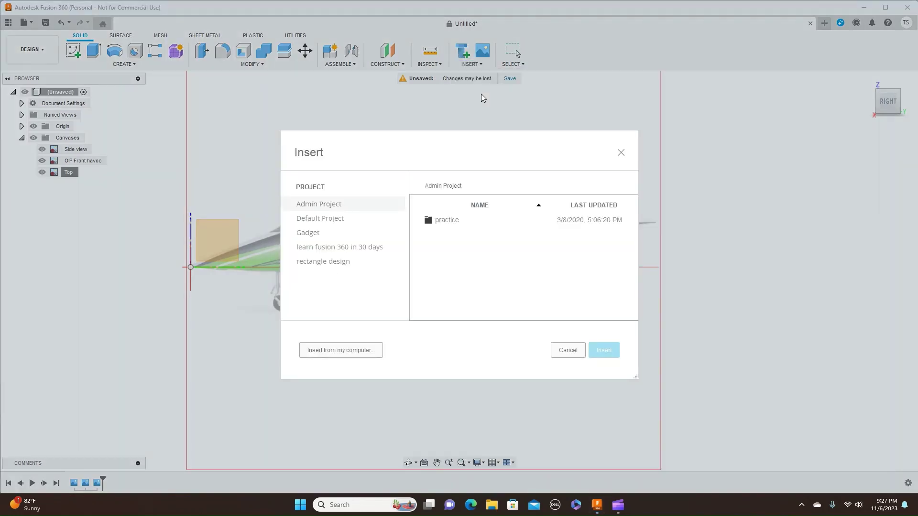
click(366, 351)
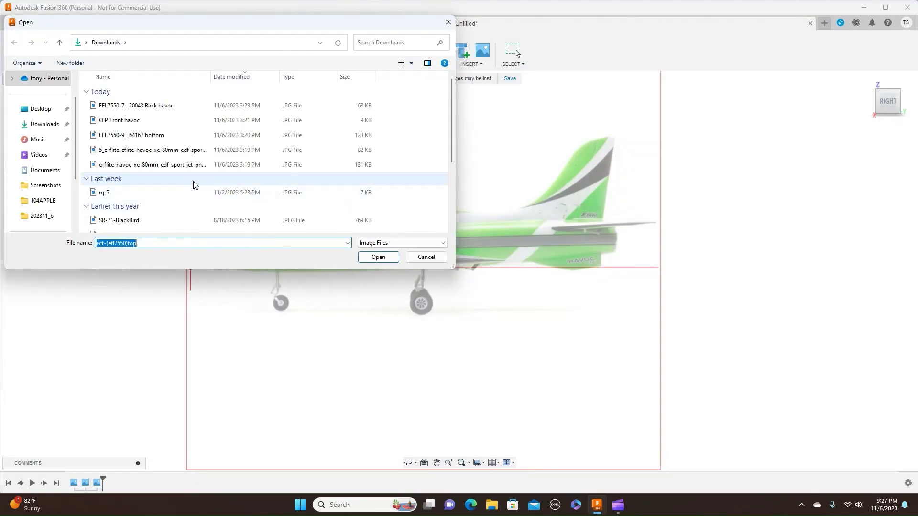
click(190, 166)
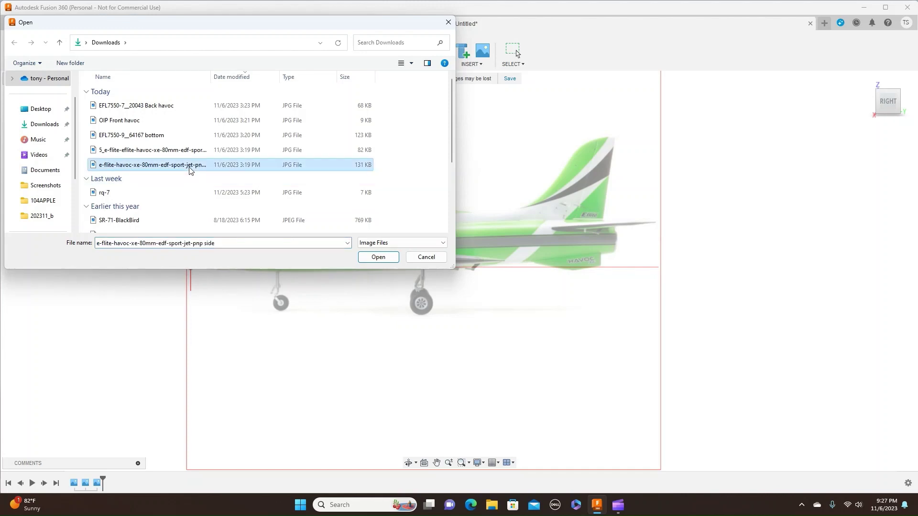
click(190, 152)
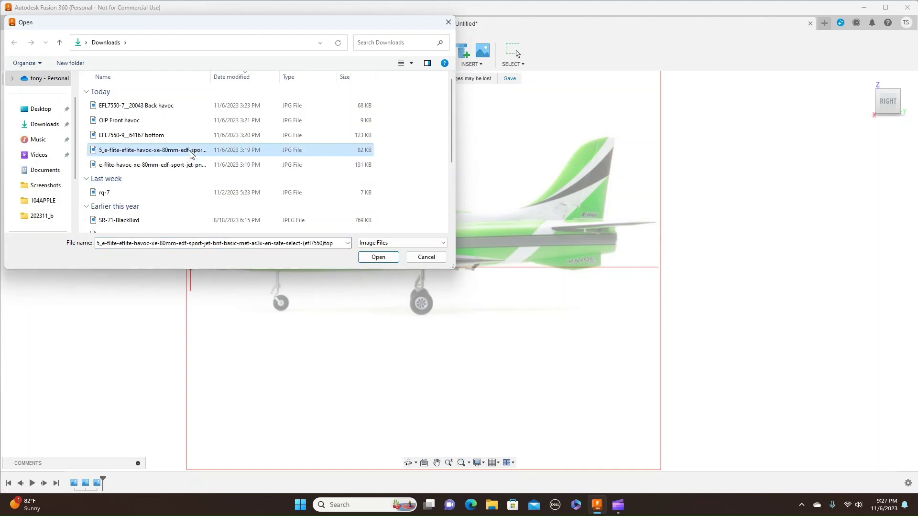
click(191, 126)
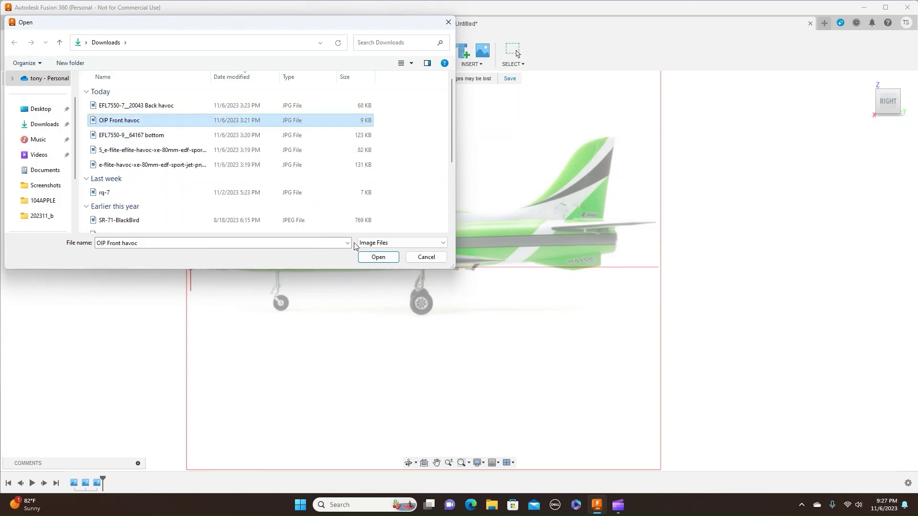
click(378, 256)
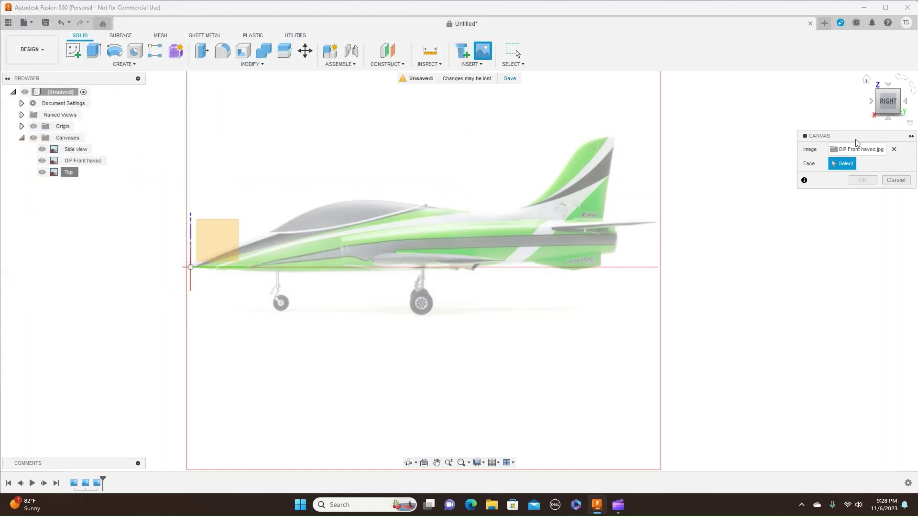
click(881, 110)
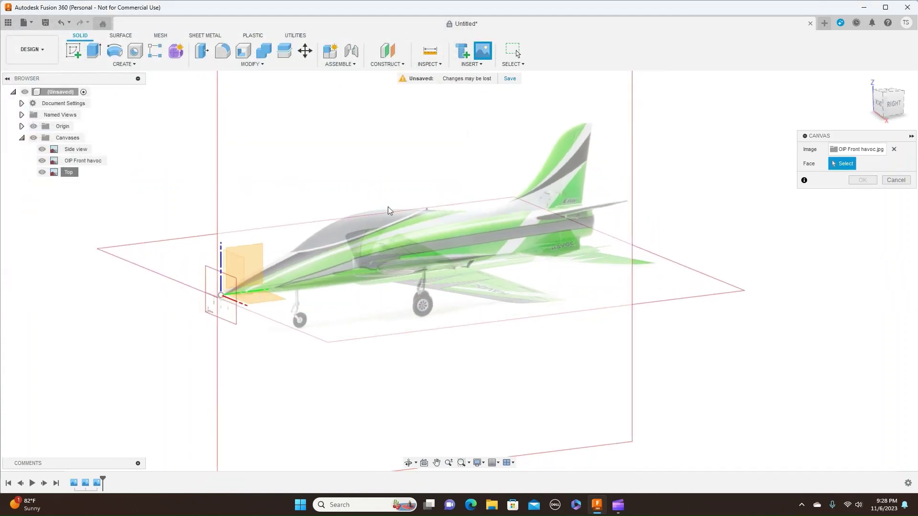
click(235, 271)
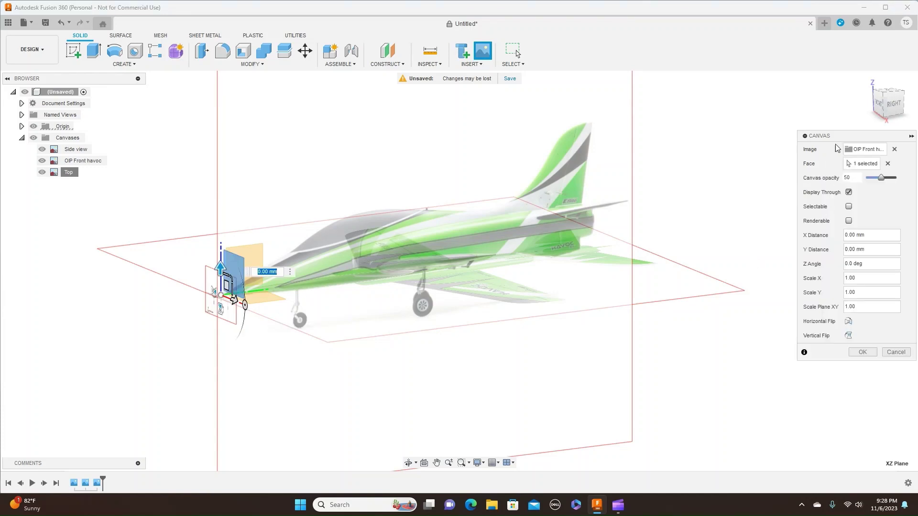
From the front view, try enlarging the new canvas to a plane scale of about 23.966 and discard the insertion
click(881, 106)
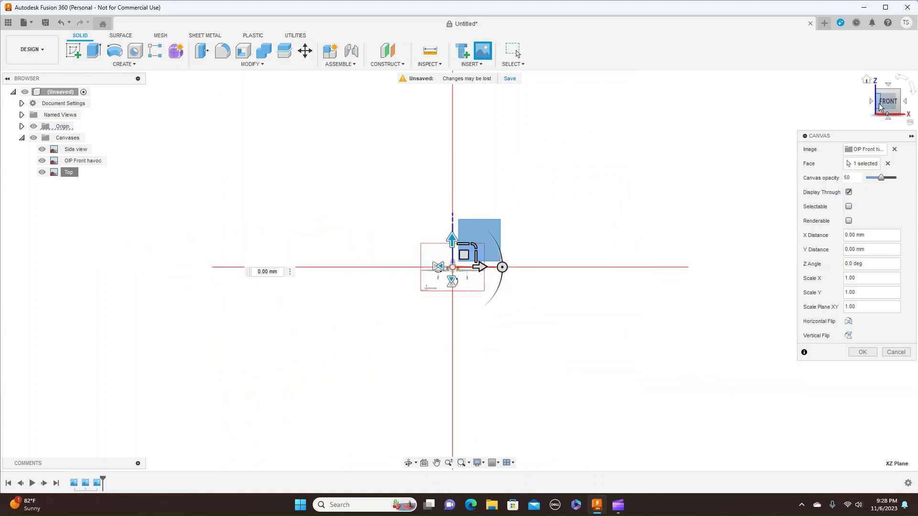
scroll(650, 240, up, 3)
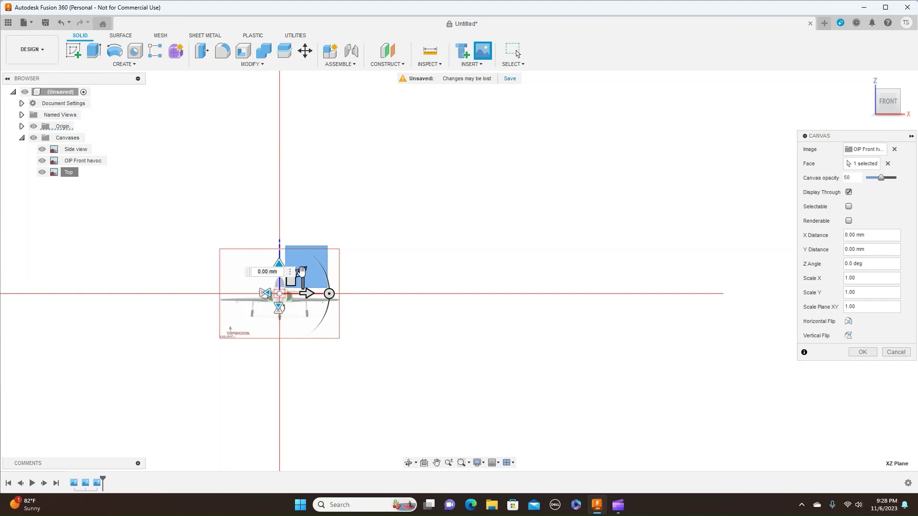
drag(302, 271, 604, 118)
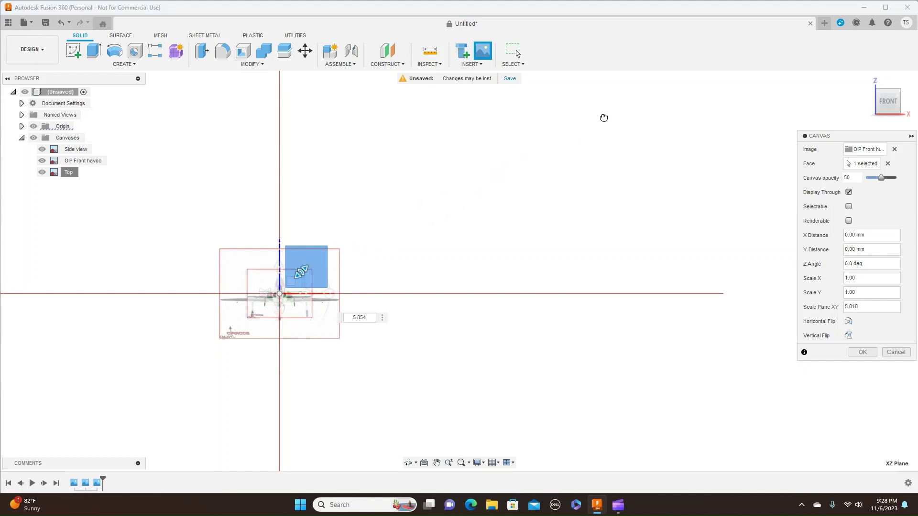
drag(302, 272, 498, 193)
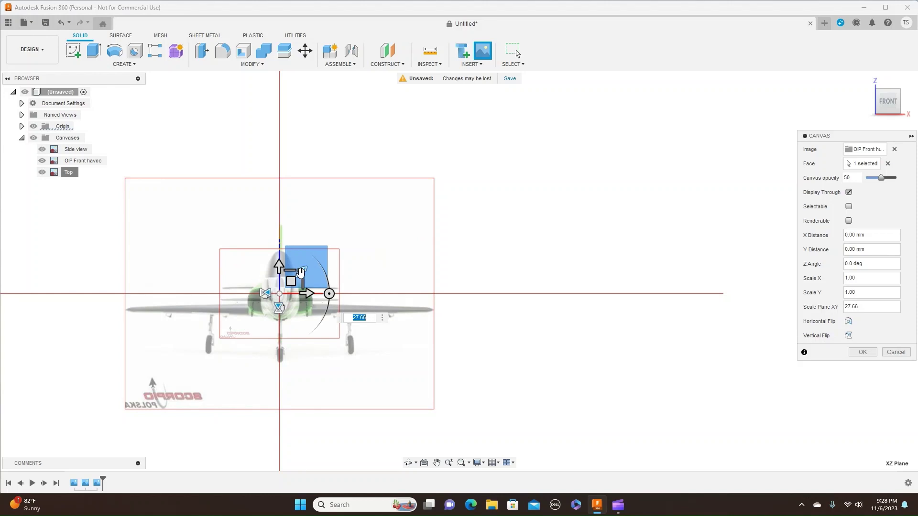
mouse_move(302, 271)
mouse_down()
mouse_move(348, 249)
mouse_move(294, 306)
mouse_move(338, 262)
mouse_move(301, 287)
mouse_move(340, 256)
mouse_move(303, 283)
mouse_up()
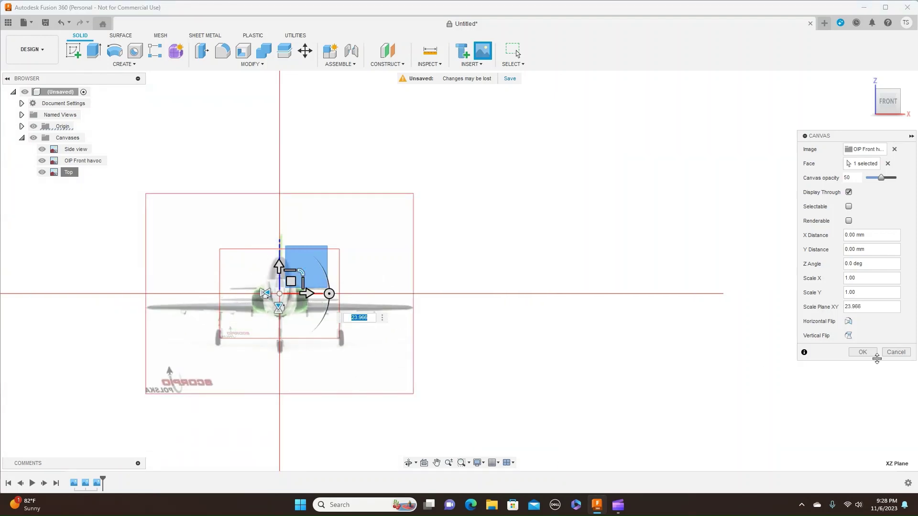
click(896, 353)
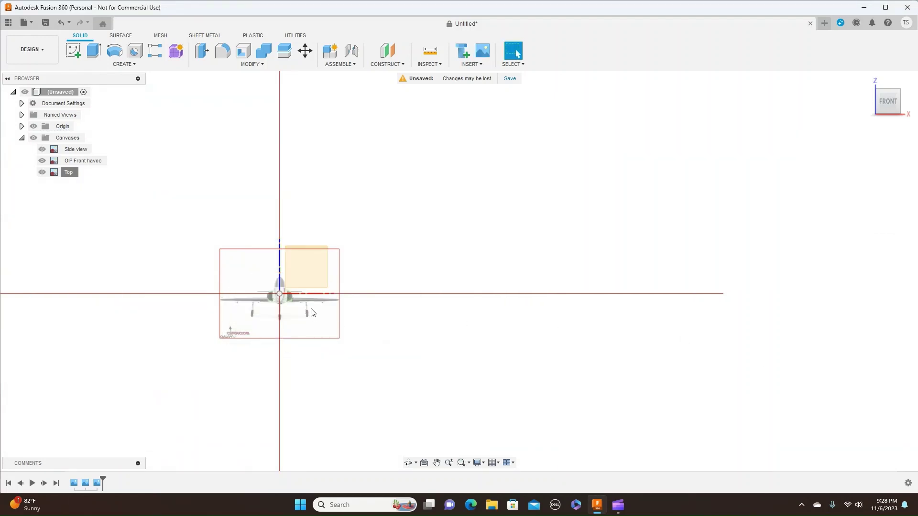
Edit the existing OIP Front havoc canvas and enlarge it uniformly to a plane scale of about 2.283
scroll(296, 308, up, 3)
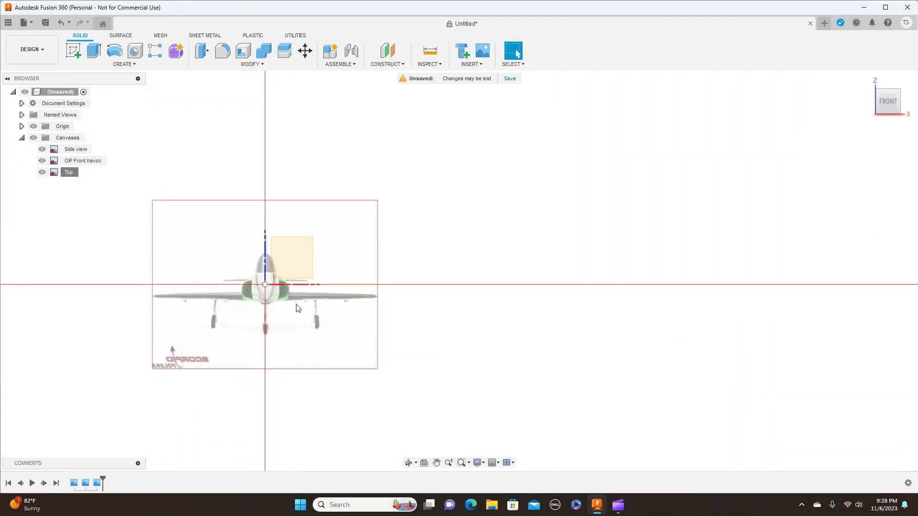
click(93, 161)
right_click(95, 163)
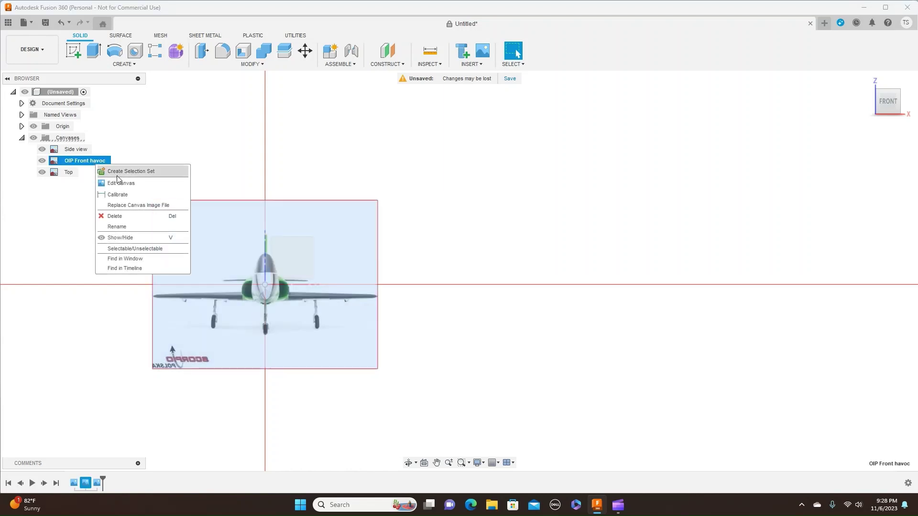
click(122, 186)
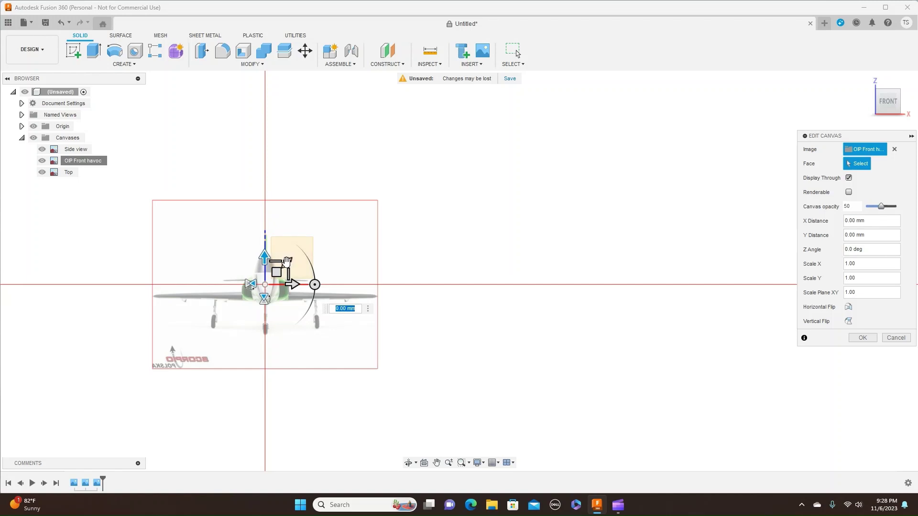
drag(286, 264, 303, 256)
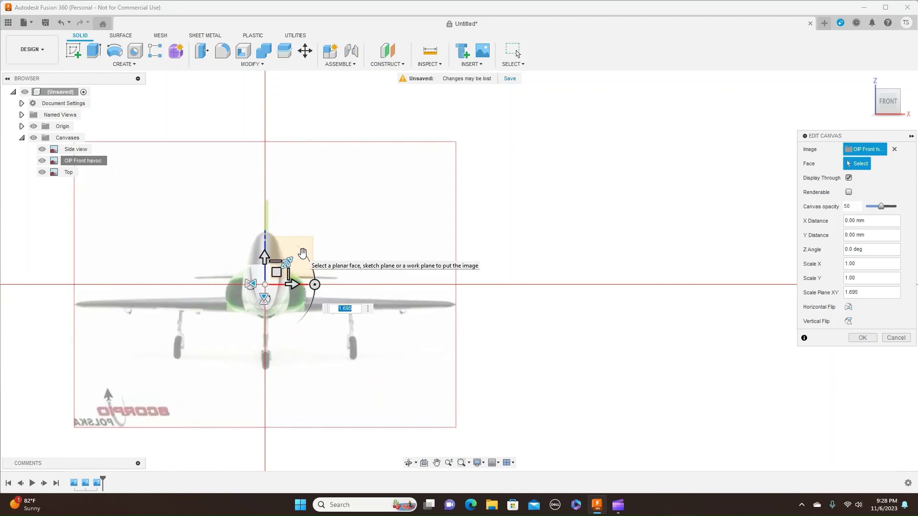
middle_drag(559, 343, 718, 307)
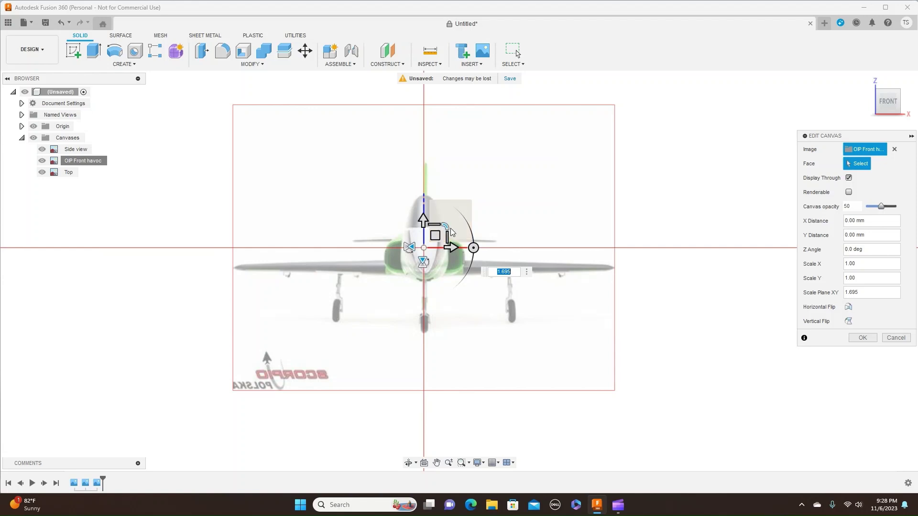
drag(447, 230, 451, 226)
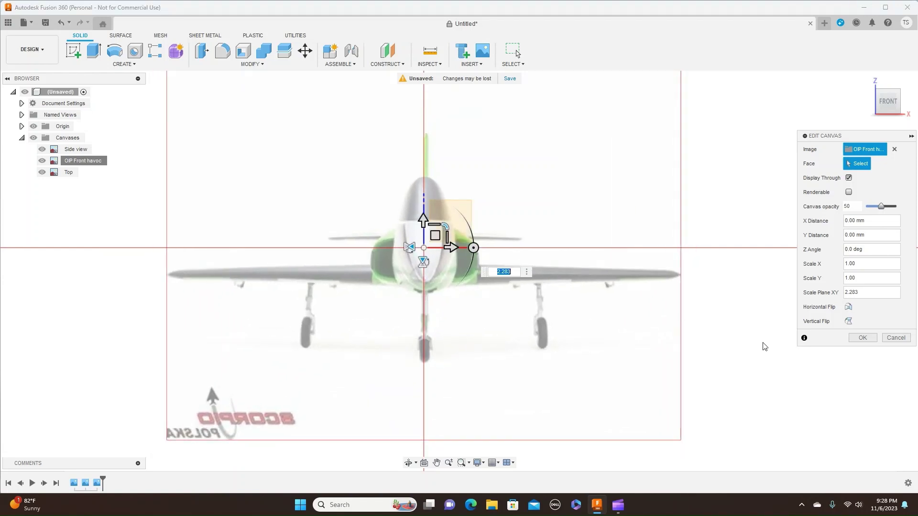
click(861, 338)
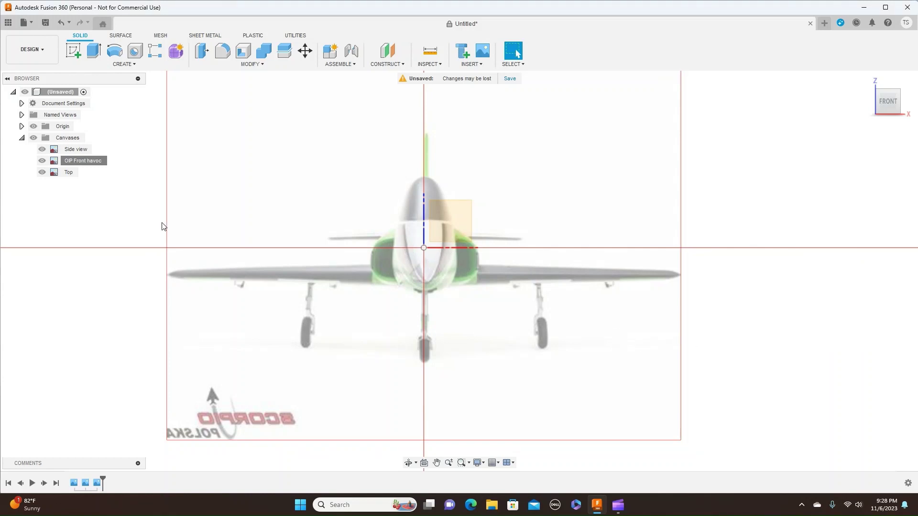
Calibrate the OIP Front havoc canvas from wingtip to wingtip to a wingspan of 1041 mm
click(69, 161)
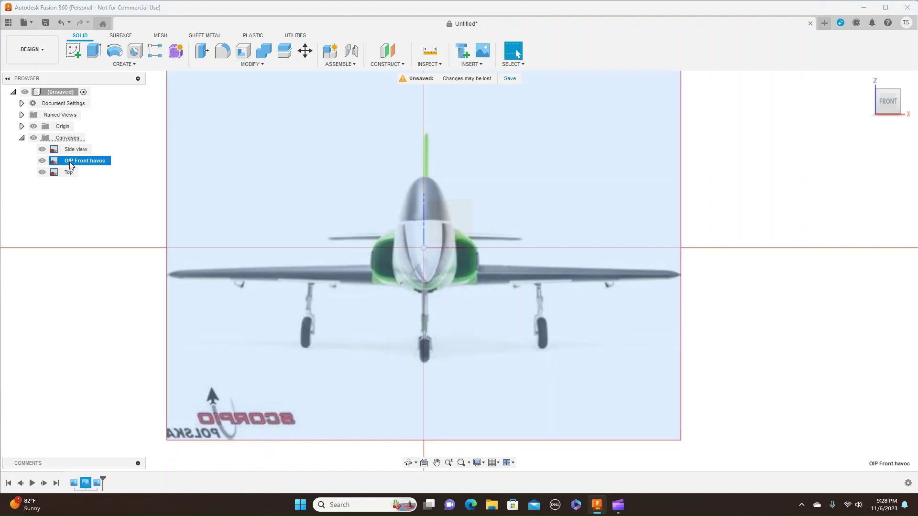
right_click(71, 165)
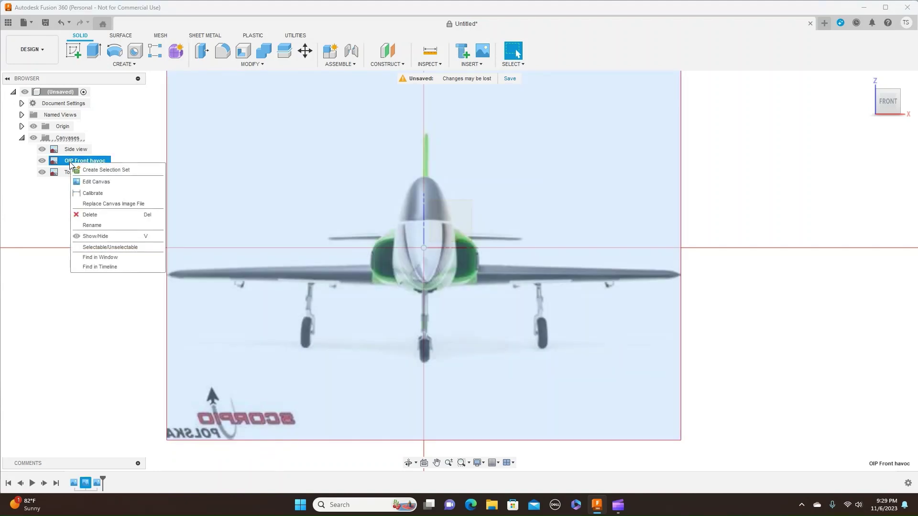
click(91, 192)
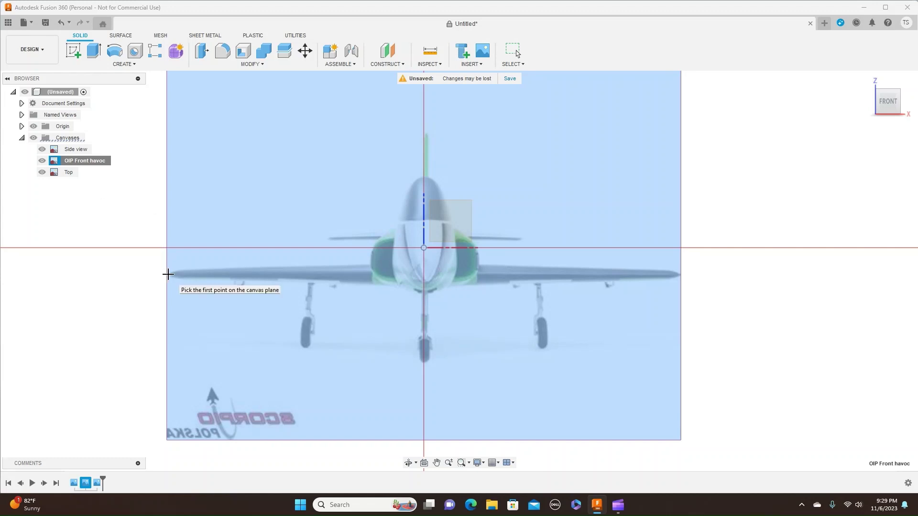
click(166, 274)
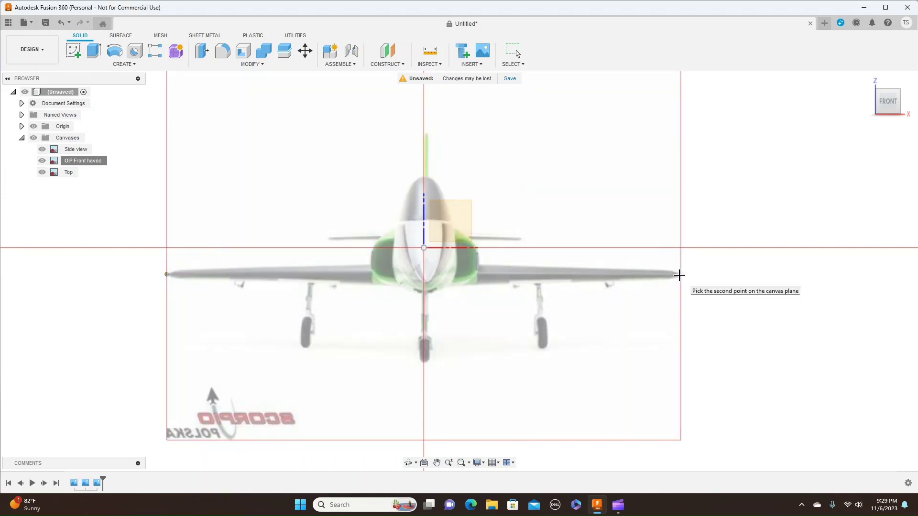
click(679, 275)
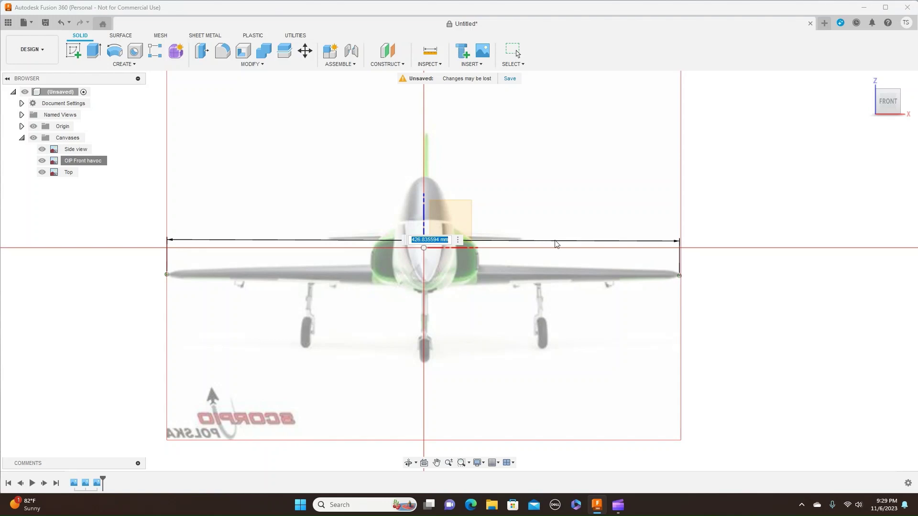
key(BackSpace)
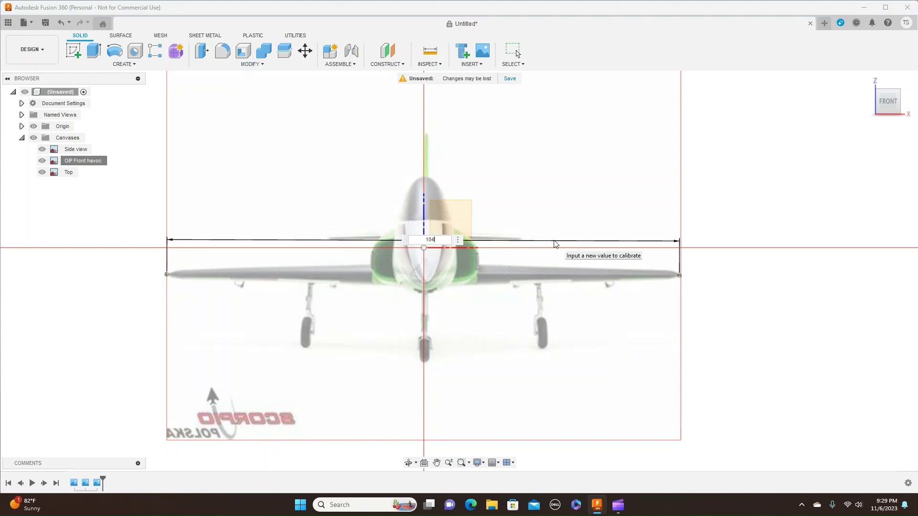
text(1041mm)
key(Return)
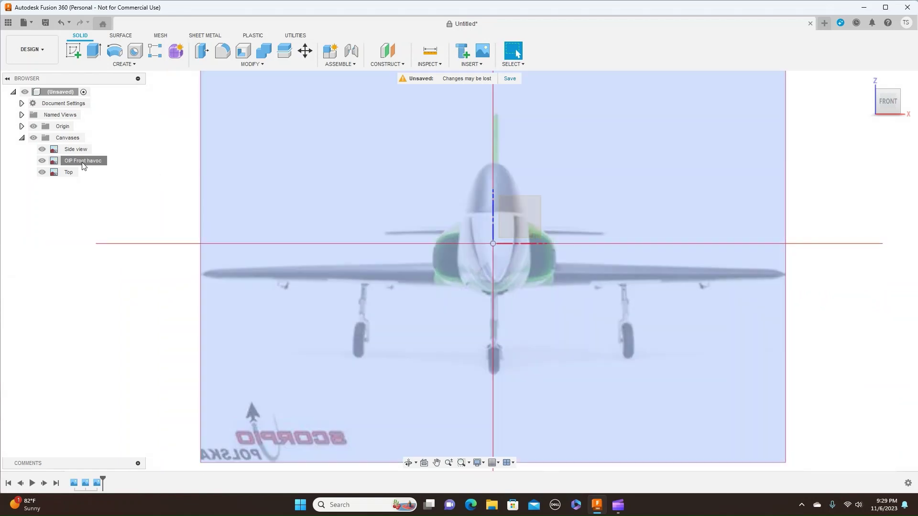
Reposition the OIP Front havoc canvas to an X distance of about 65.72 mm and a Y distance of about -3.414 mm
right_click(80, 163)
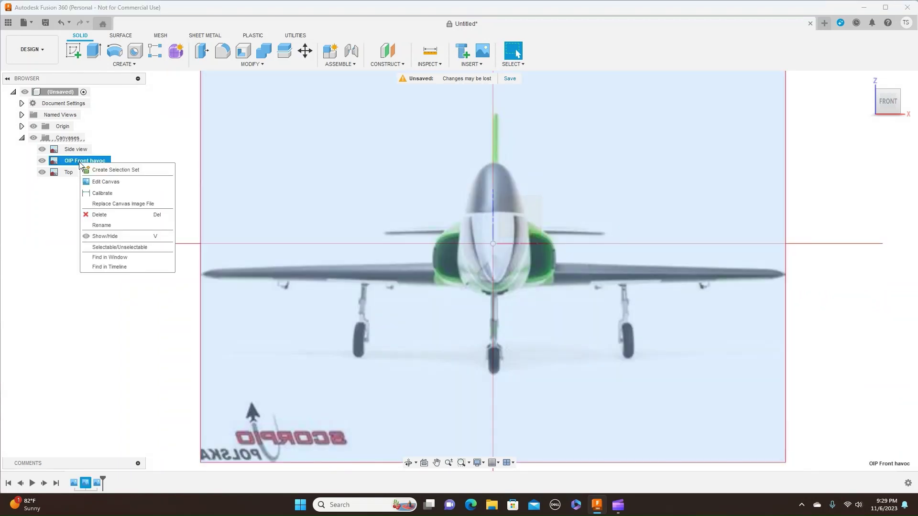
click(98, 181)
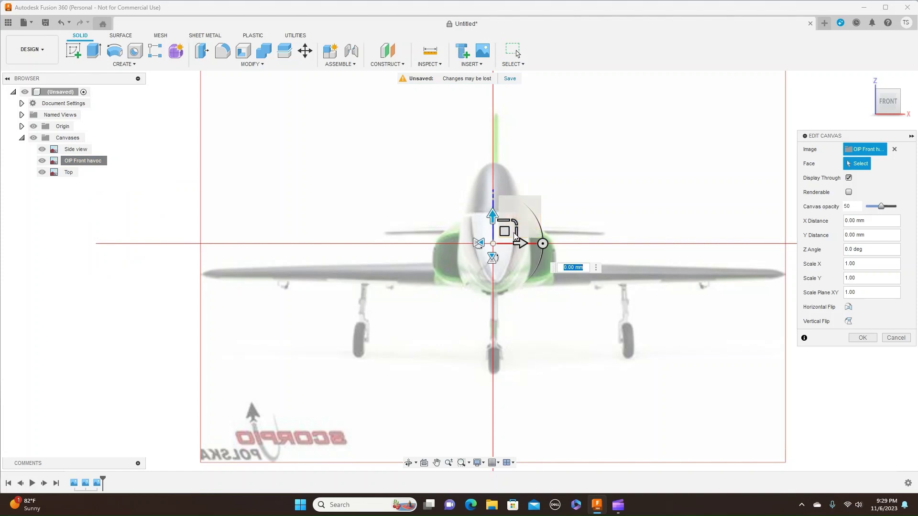
drag(505, 230, 506, 194)
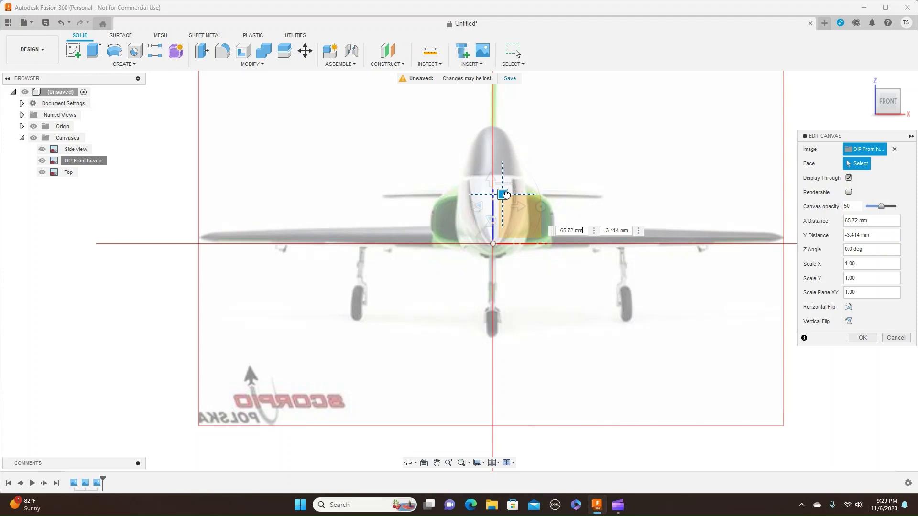
click(863, 338)
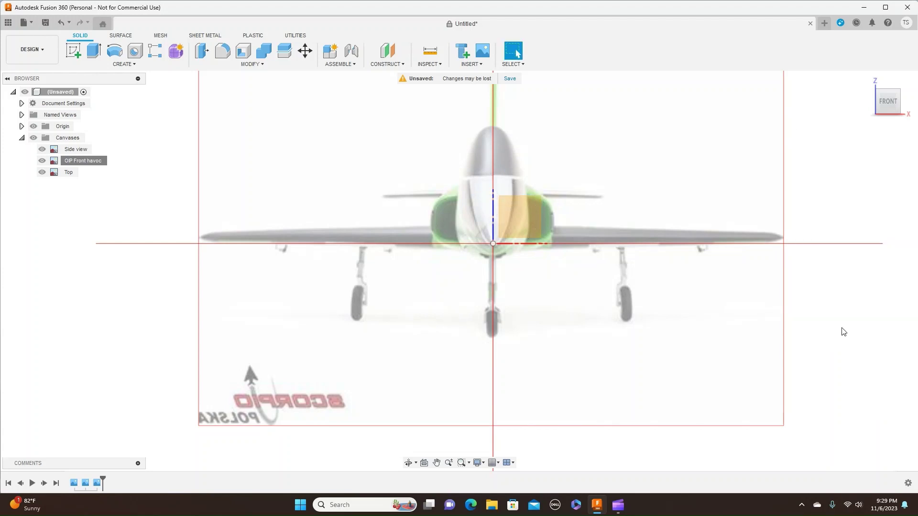
Examine how the three jet canvases line up at the origin in the front, right and top views
scroll(807, 242, down, 4)
middle_drag(810, 242, 730, 276)
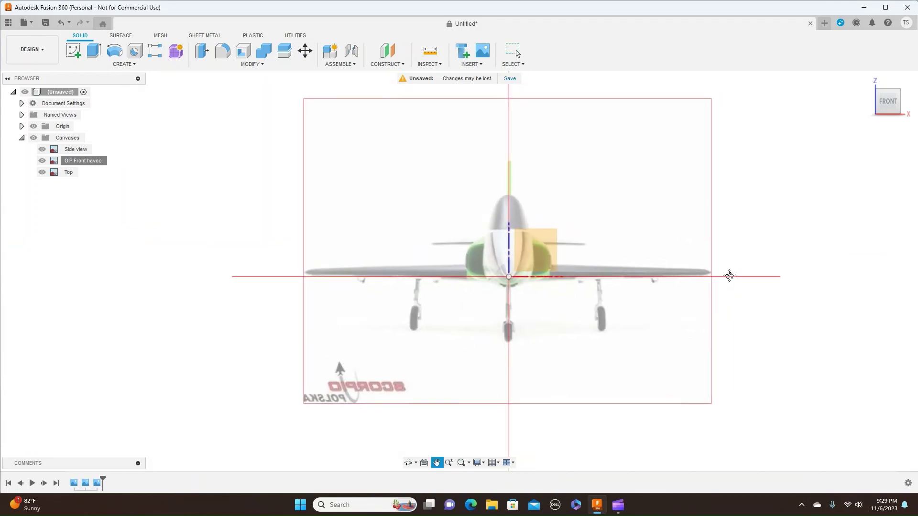
mouse_move(906, 85)
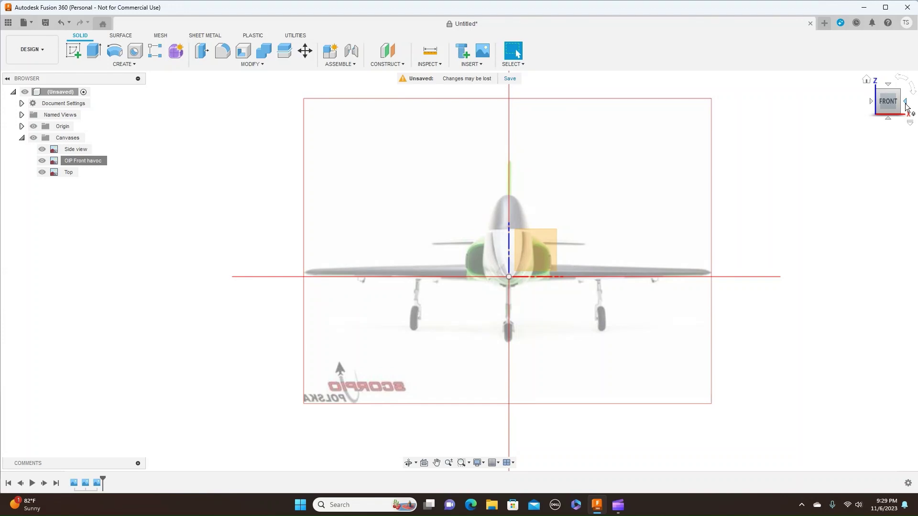
click(905, 103)
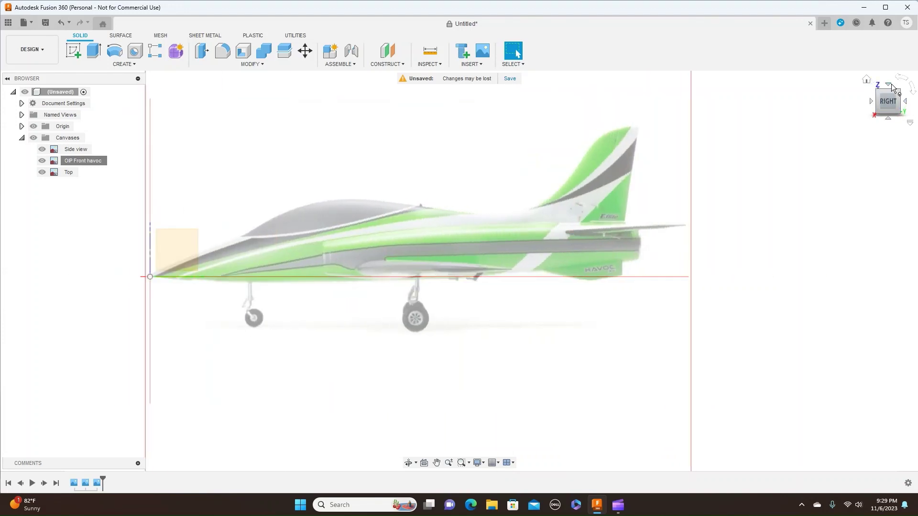
click(890, 85)
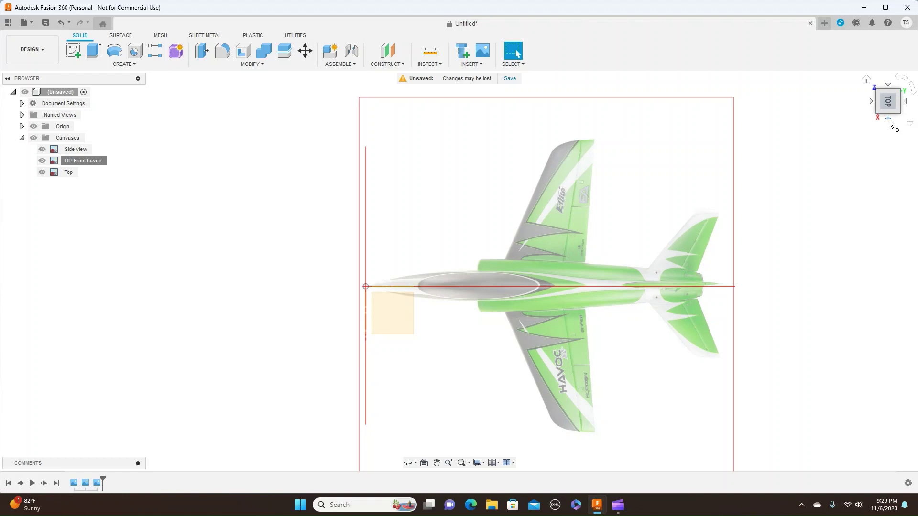
click(888, 120)
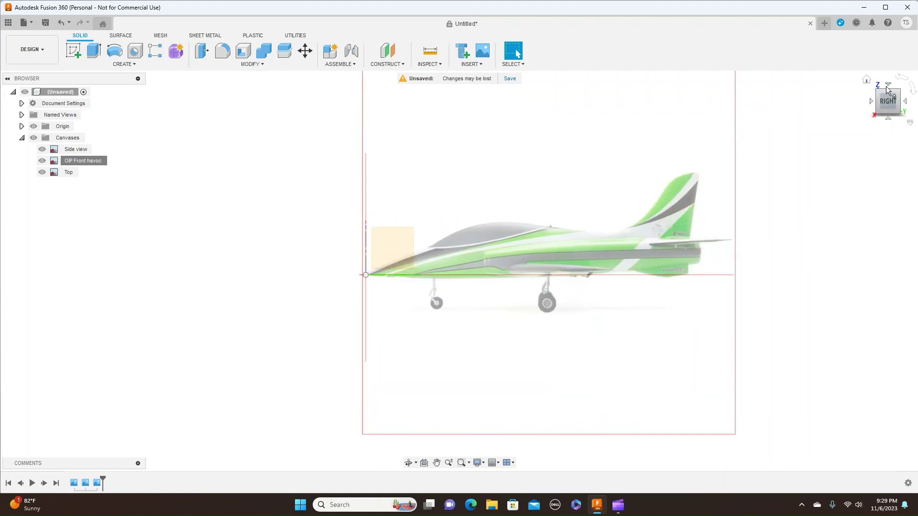
click(888, 86)
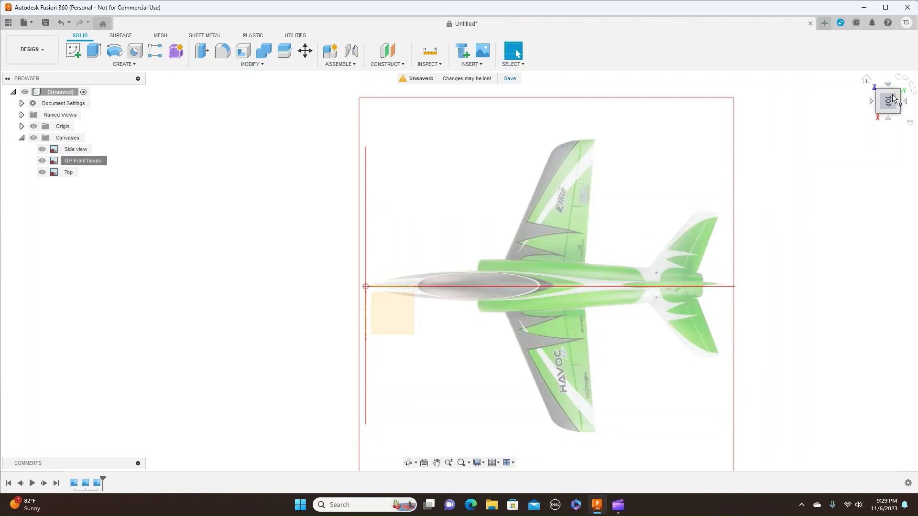
click(889, 119)
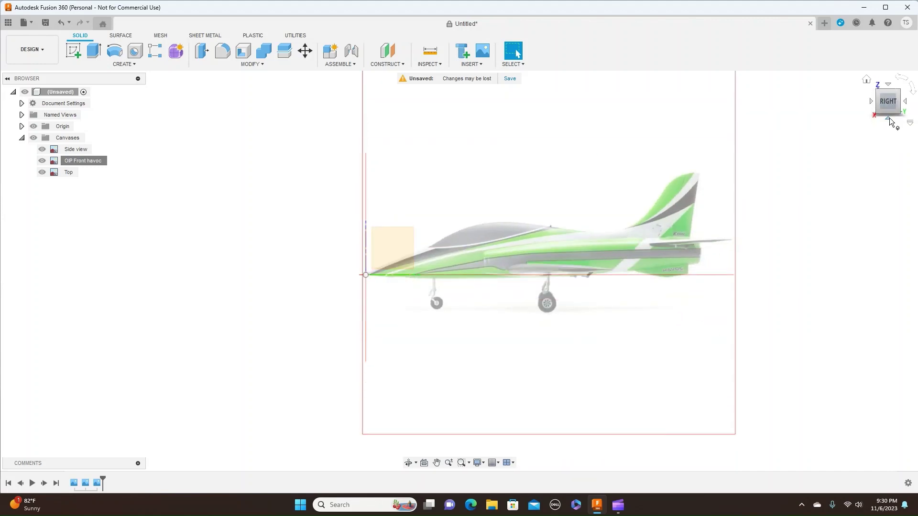
click(870, 101)
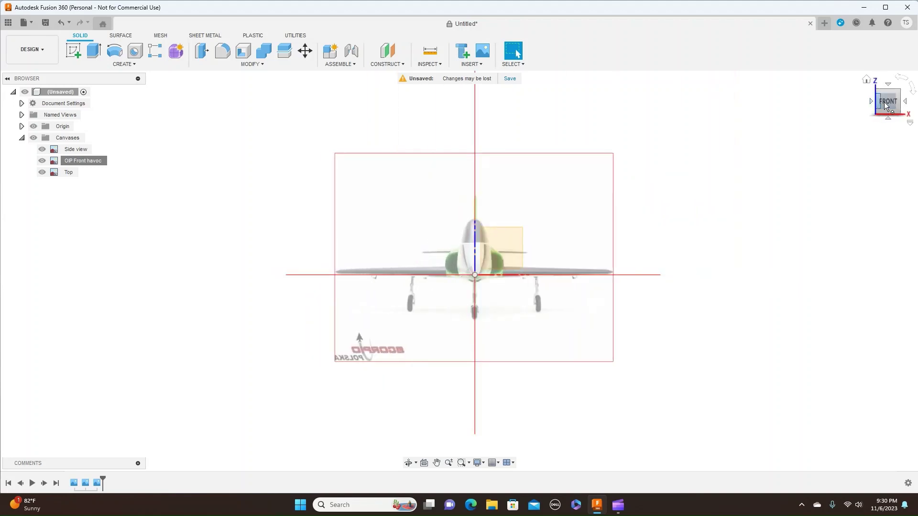
click(906, 103)
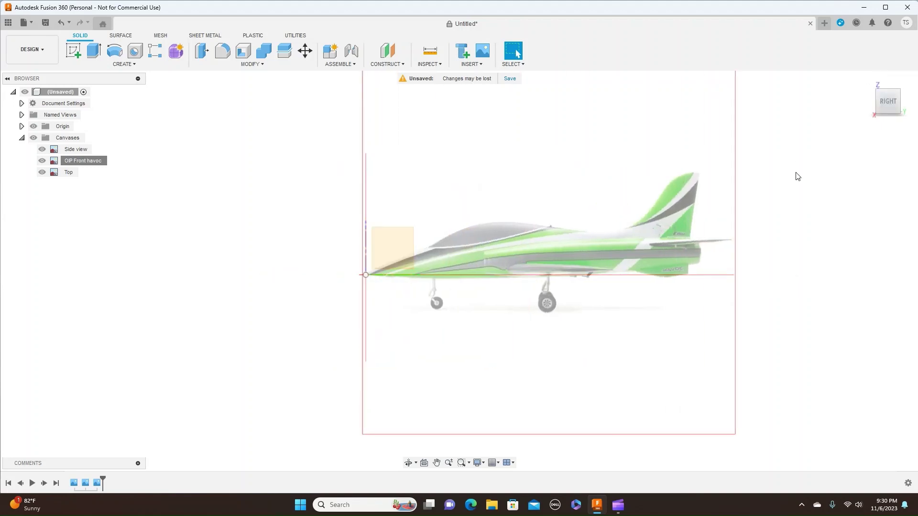
scroll(719, 216, up, 3)
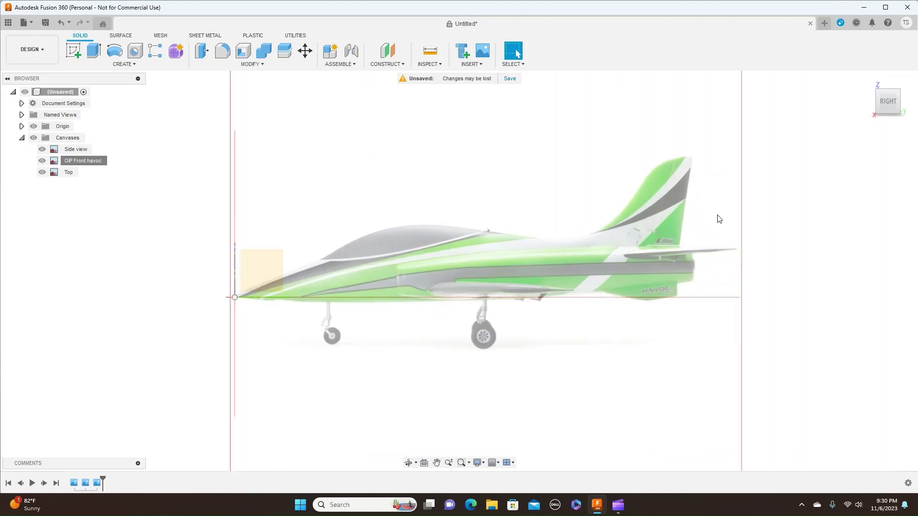
scroll(719, 219, down, 1)
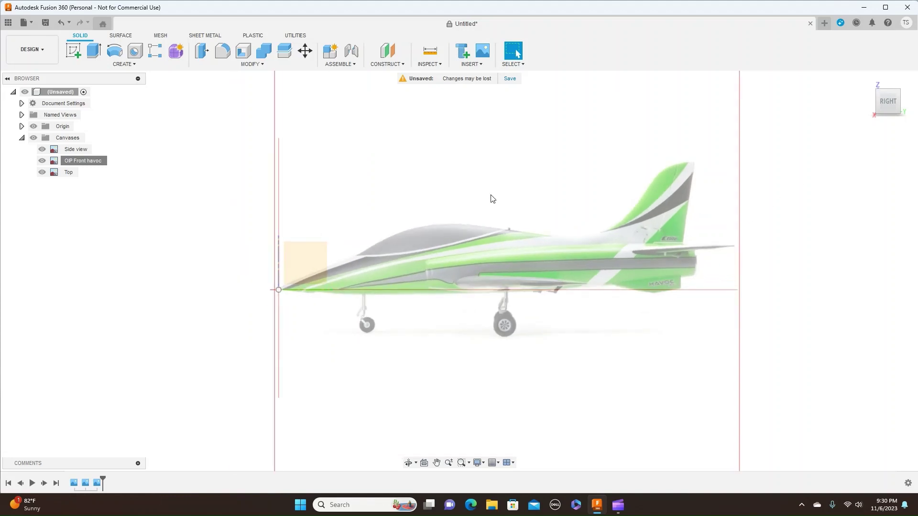
Create a new form in the design
click(121, 35)
click(175, 53)
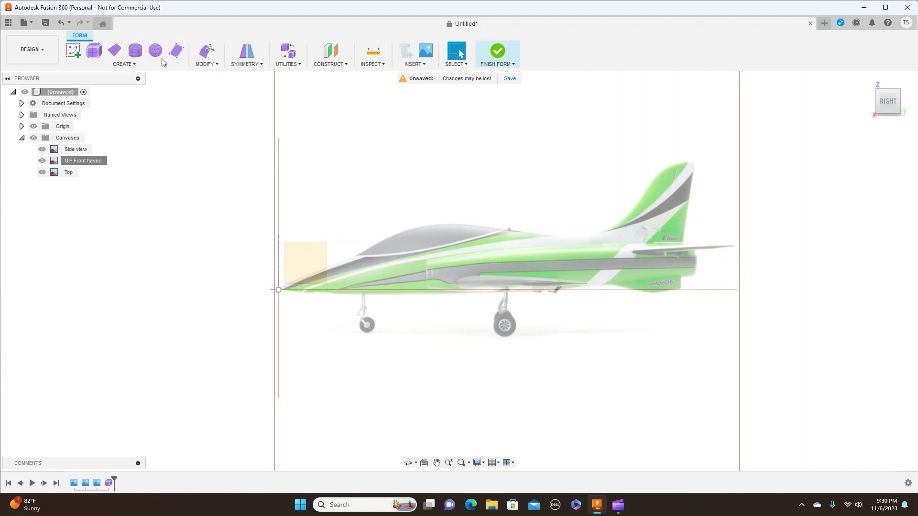
Create a form cylinder on the front plane, centred on the fuselage above the origin, about 230.3 mm in diameter and 115.1 mm high
click(135, 51)
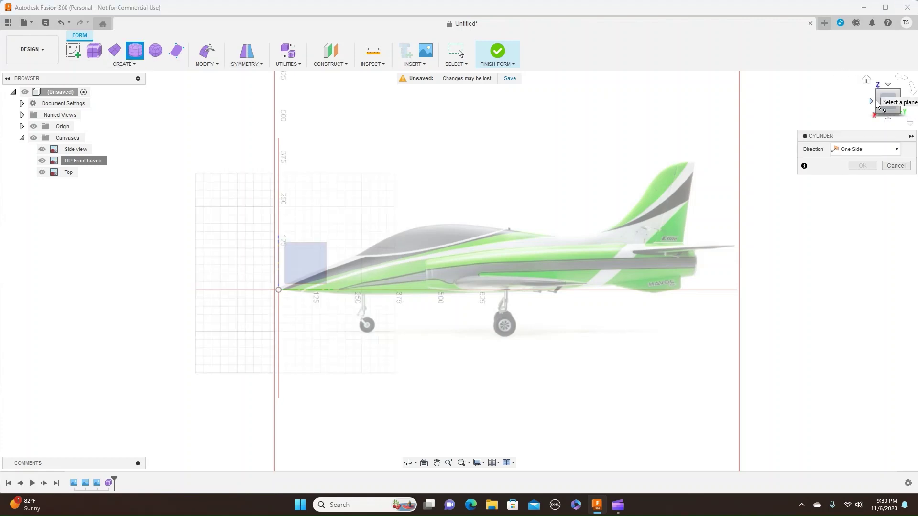
mouse_move(888, 102)
mouse_down()
mouse_move(898, 120)
mouse_move(898, 111)
mouse_up()
shift+middle_drag(469, 258, 483, 232)
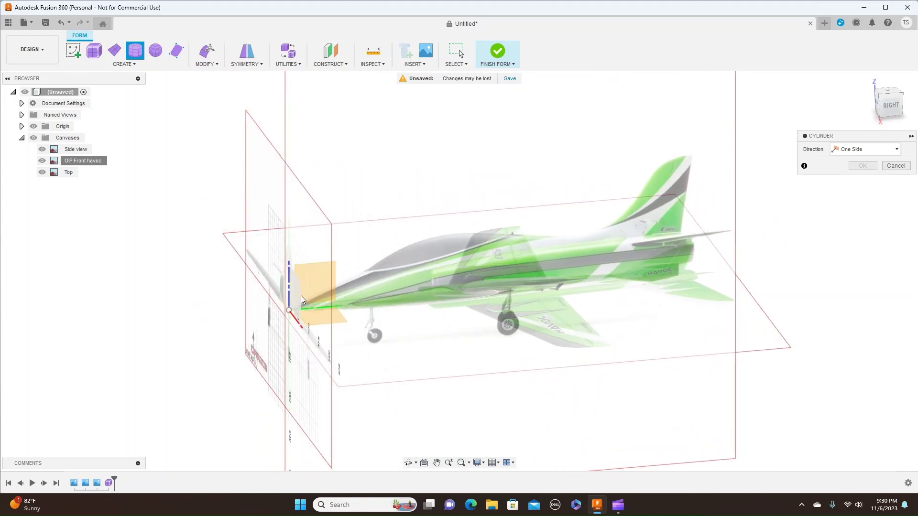
drag(887, 95, 859, 105)
click(880, 103)
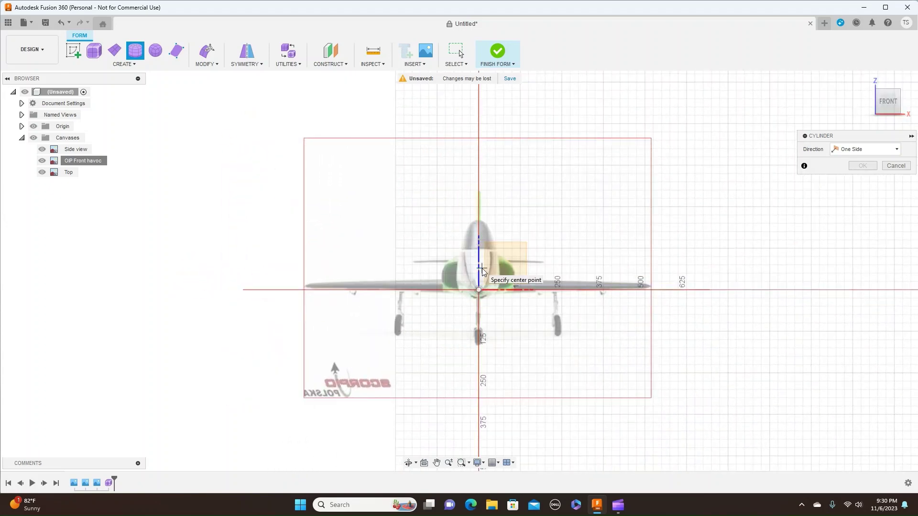
scroll(482, 271, up, 1)
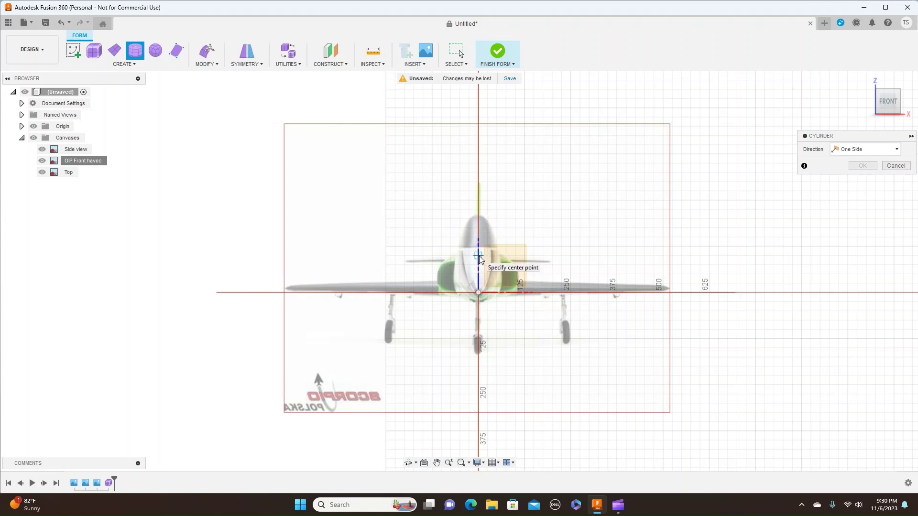
scroll(479, 261, up, 1)
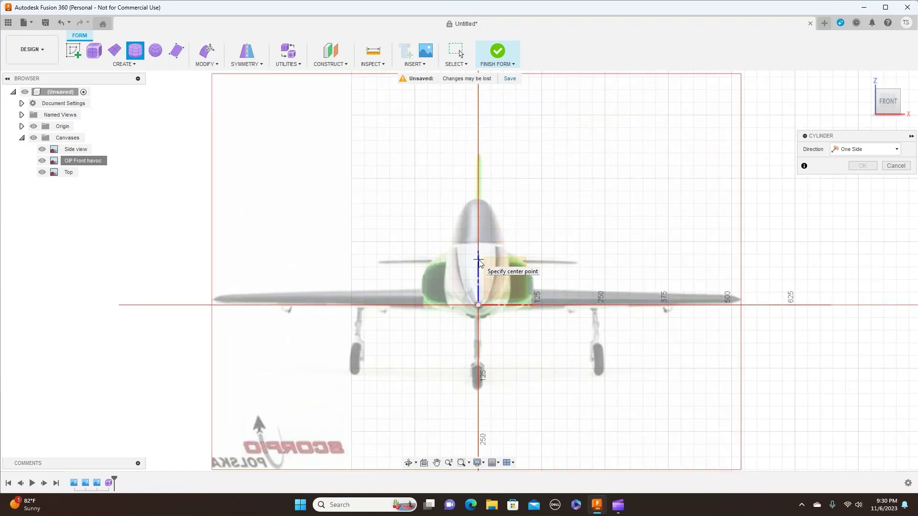
click(478, 261)
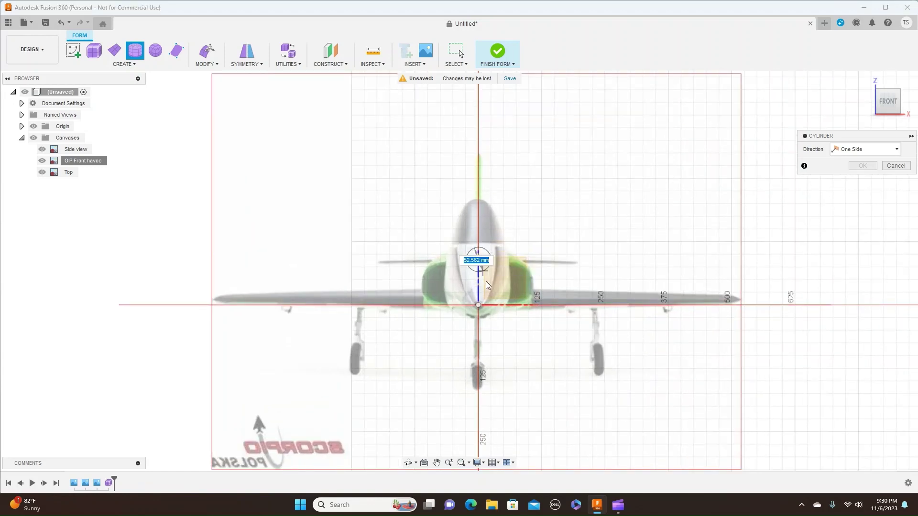
click(487, 319)
right_click(487, 323)
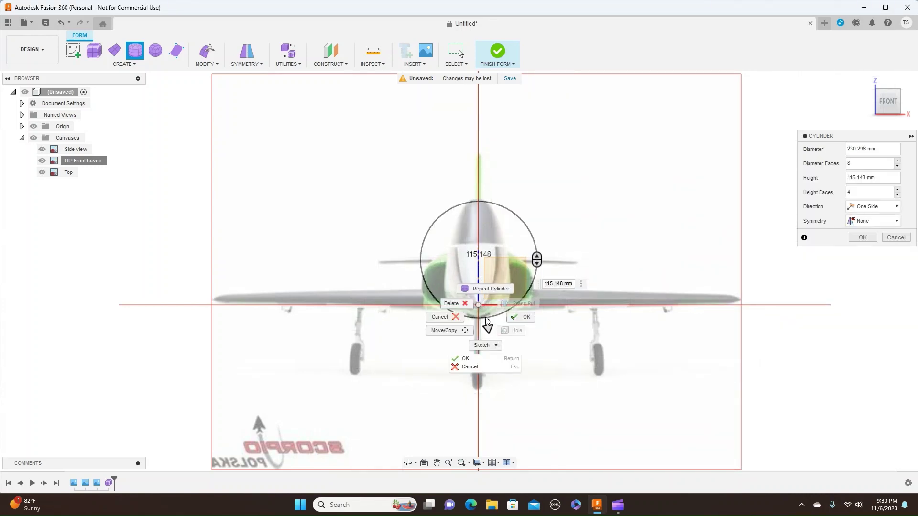
click(522, 319)
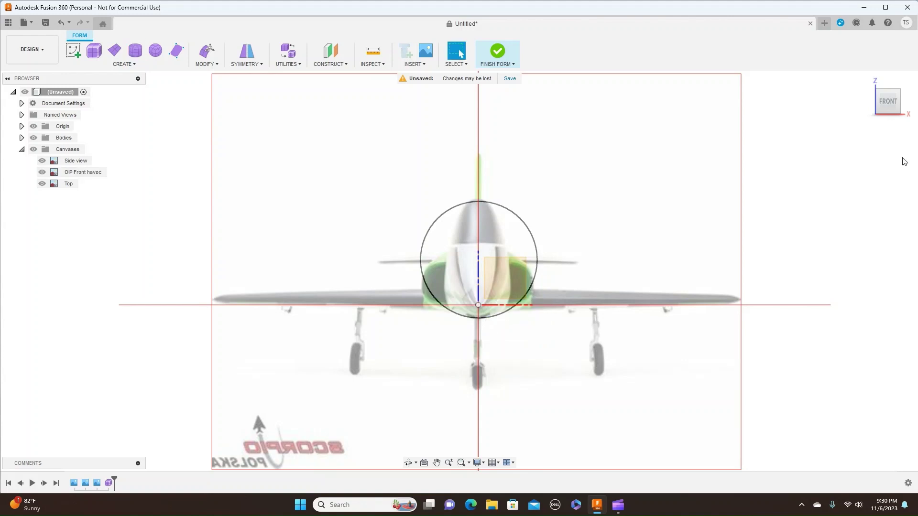
Check the cylinder from the right side, finish the form and reopen it for editing
click(909, 105)
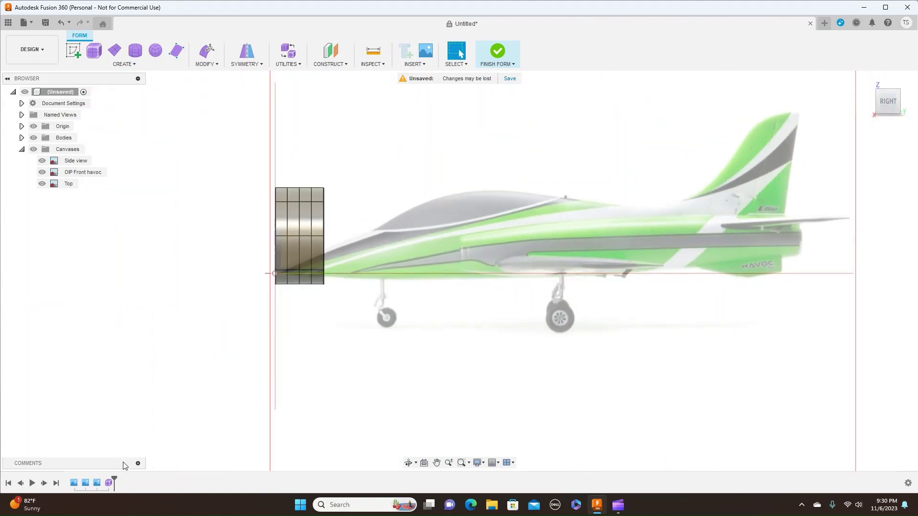
click(110, 484)
click(514, 64)
click(500, 75)
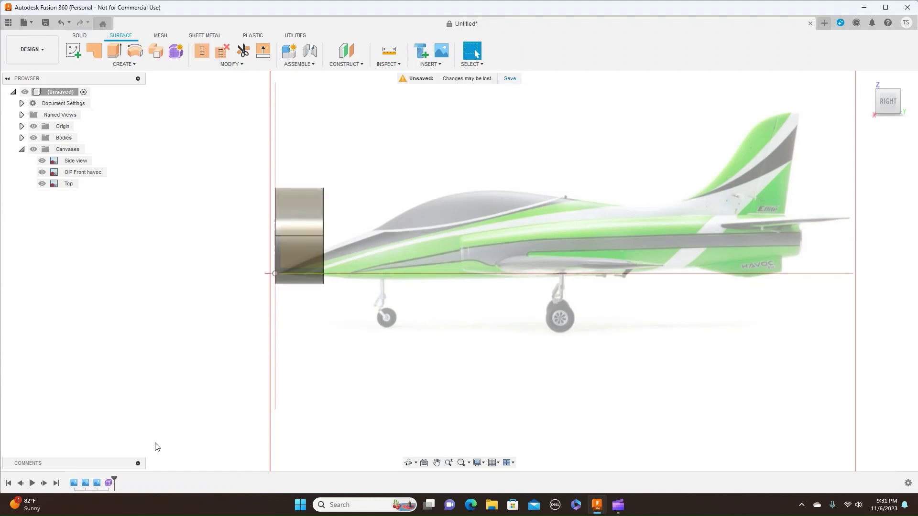
right_click(109, 483)
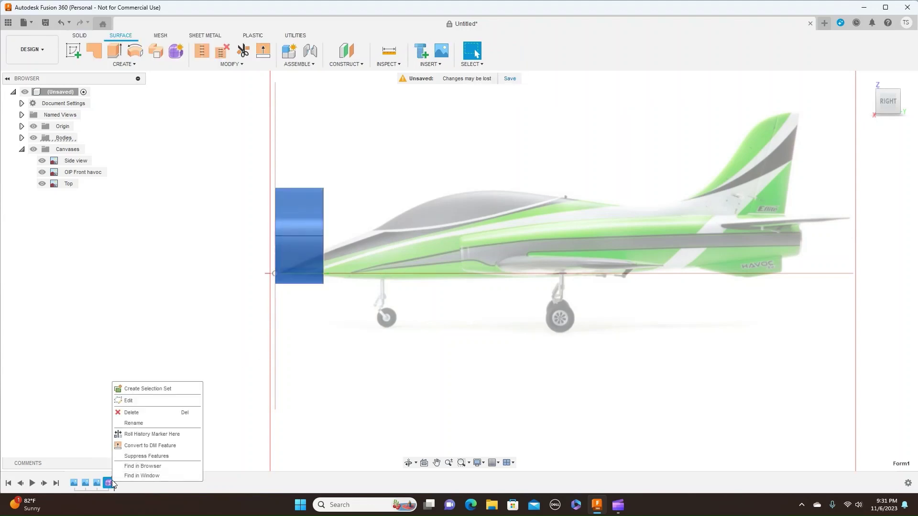
click(144, 402)
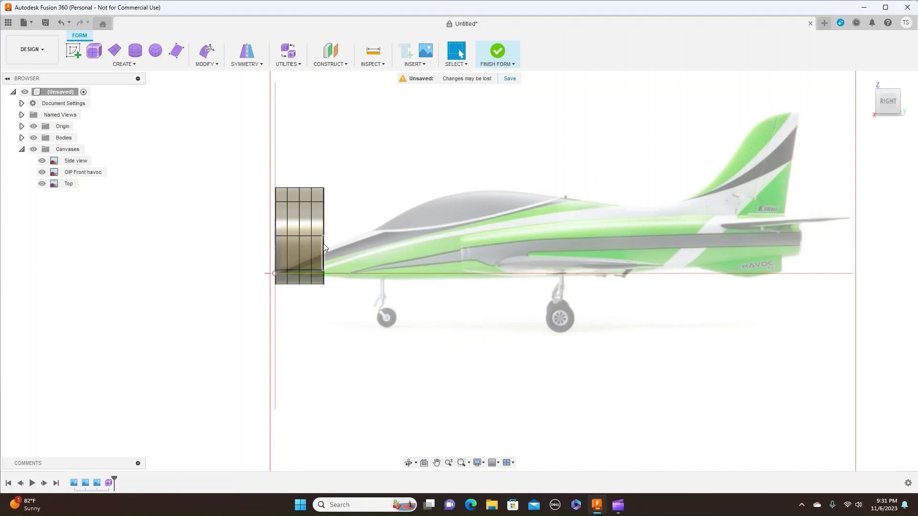
Finish the form again and select its feature in the design history without changing it
click(109, 484)
click(505, 64)
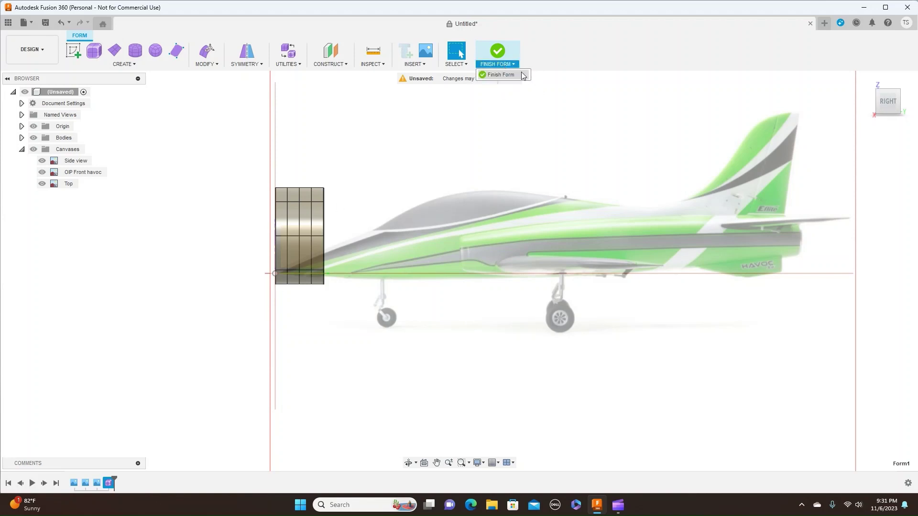
click(513, 75)
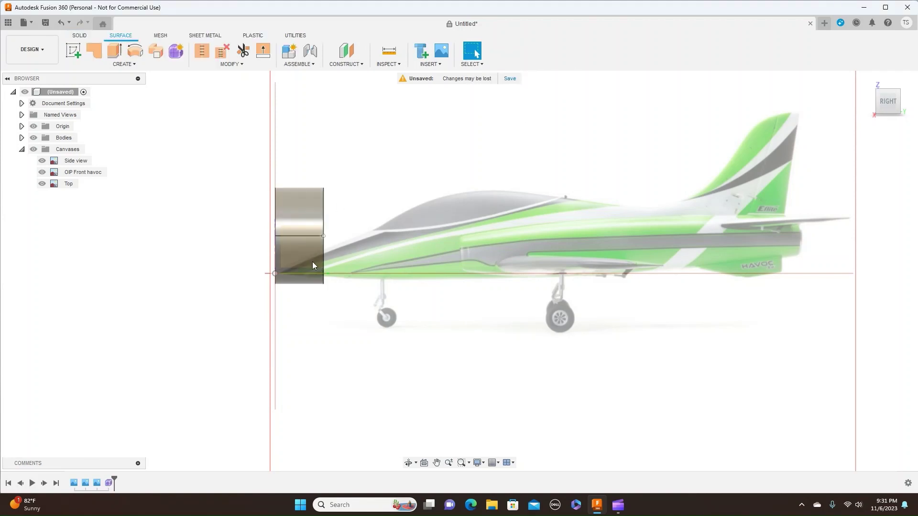
click(110, 483)
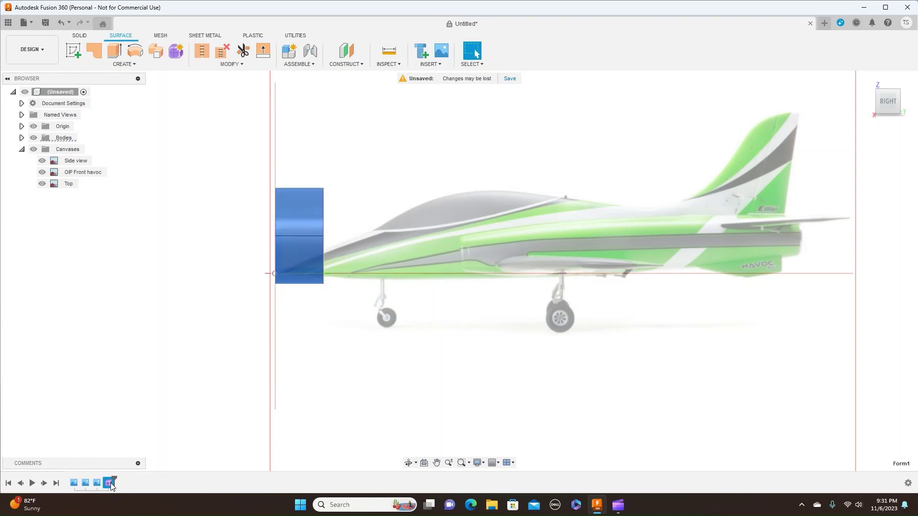
right_click(111, 484)
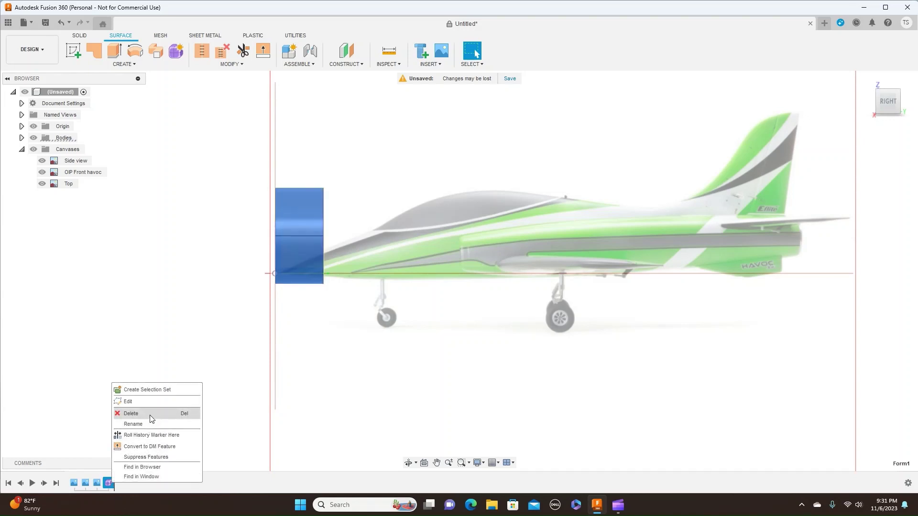
click(177, 325)
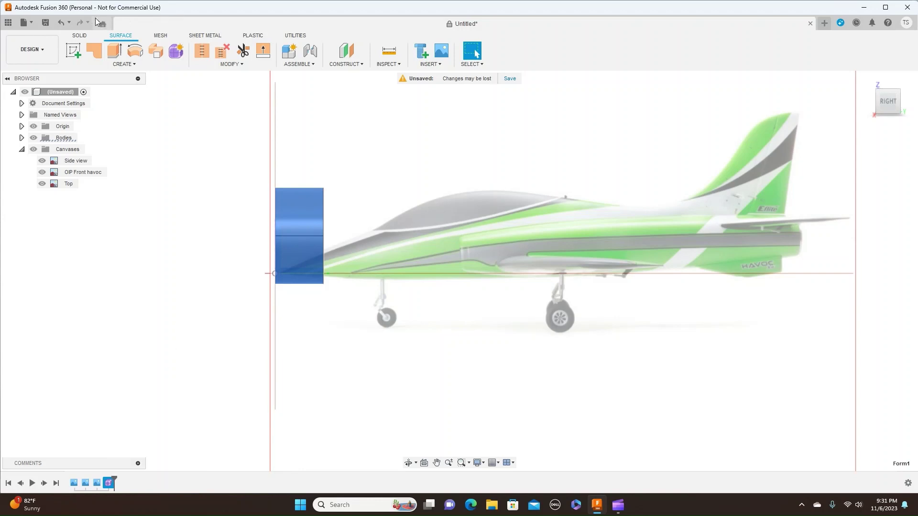
Undo the form finishes and the cylinder creation, going back to the empty form
click(62, 23)
click(64, 21)
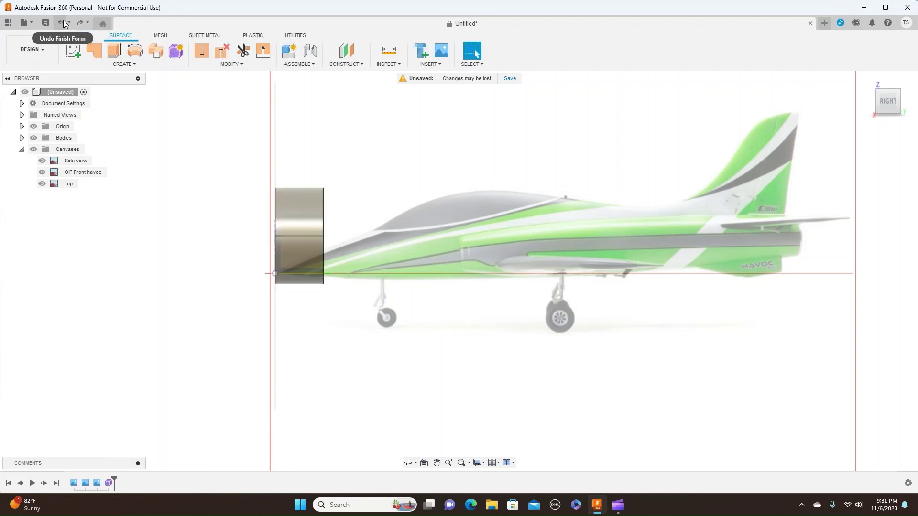
click(63, 21)
click(63, 23)
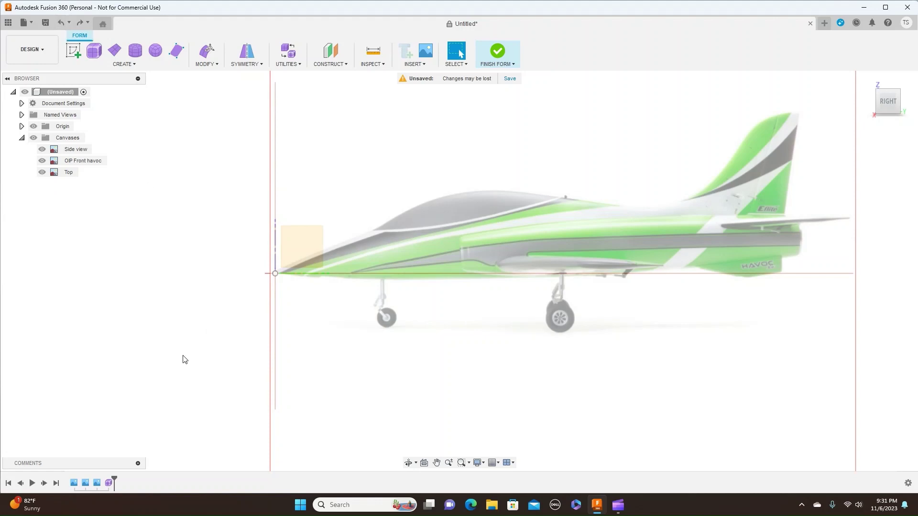
Undo the empty form, start a new one and create a front-plane cylinder centred above the origin, about 236.9 mm in diameter
click(61, 23)
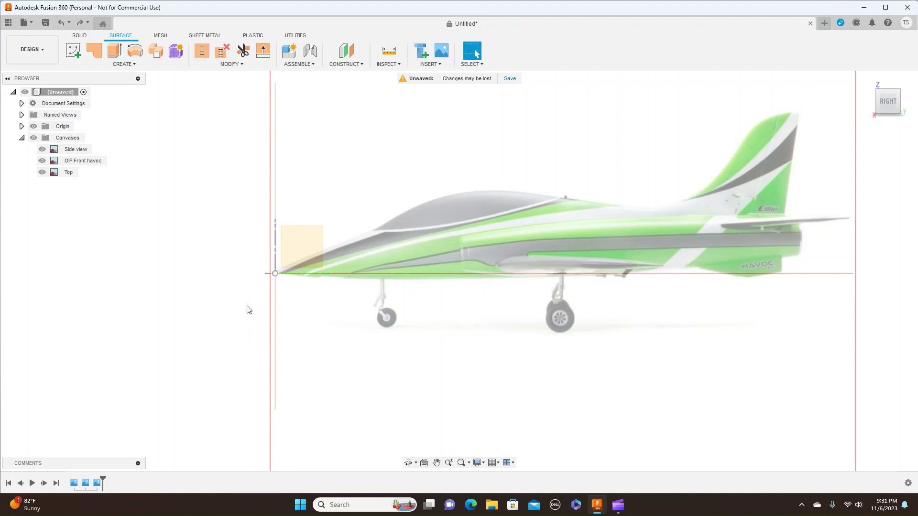
click(176, 50)
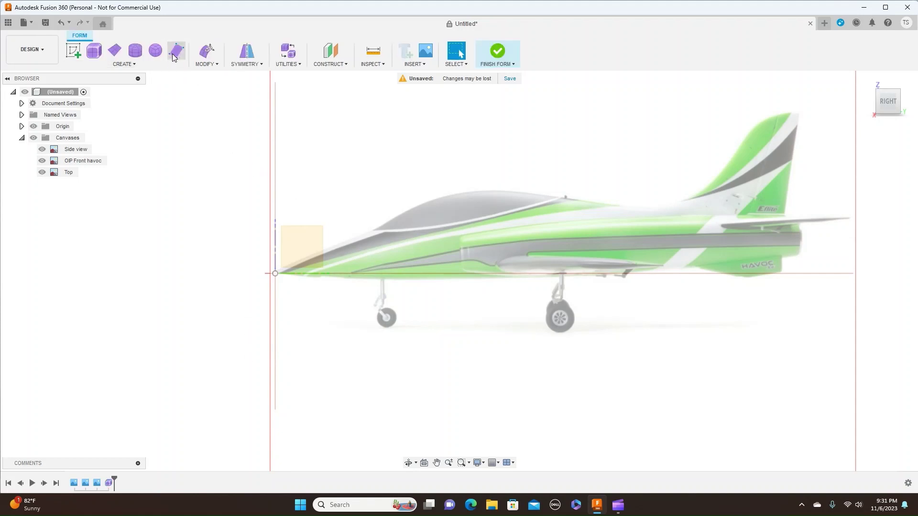
click(134, 55)
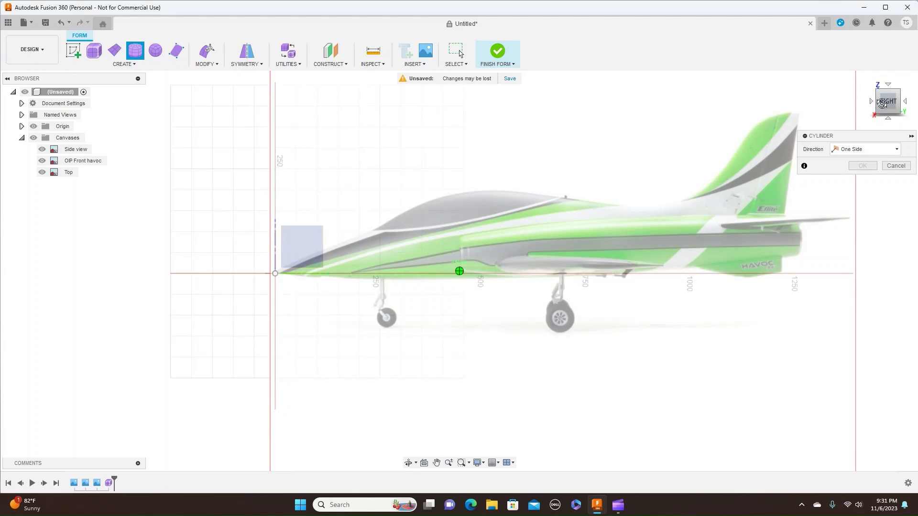
drag(879, 101, 910, 125)
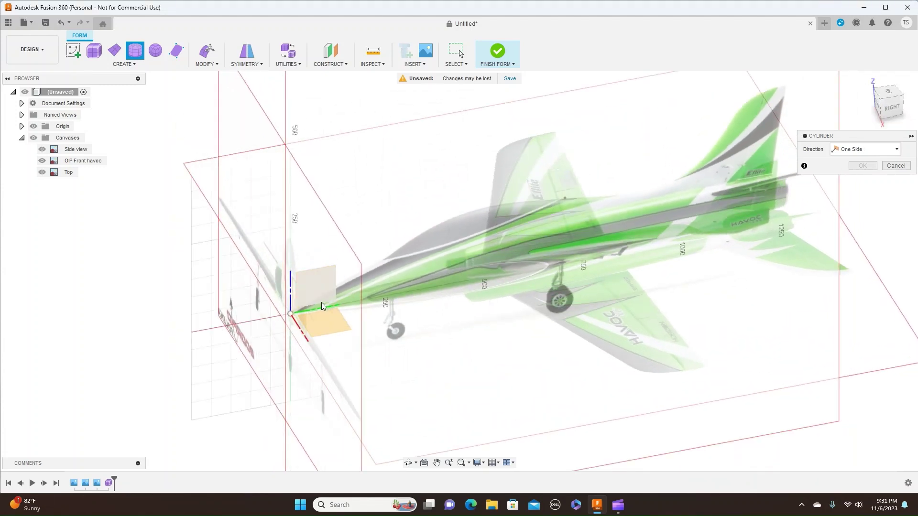
click(878, 111)
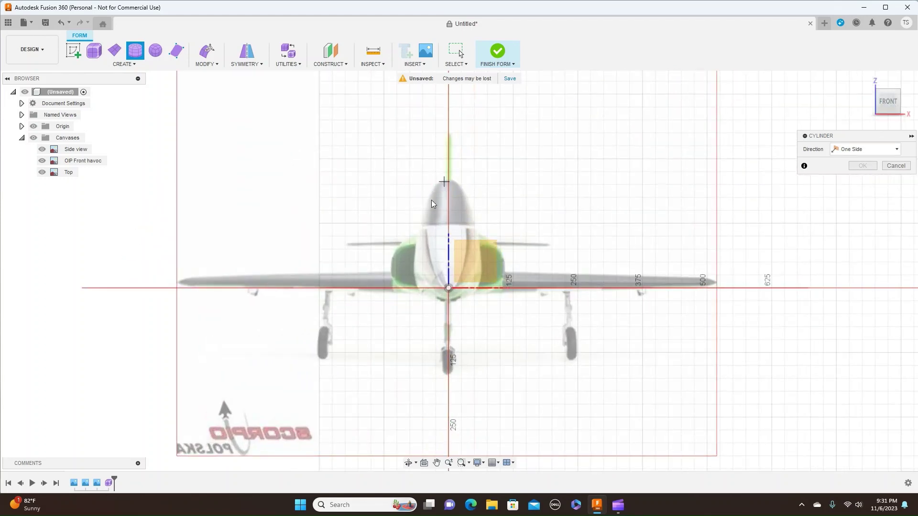
click(449, 249)
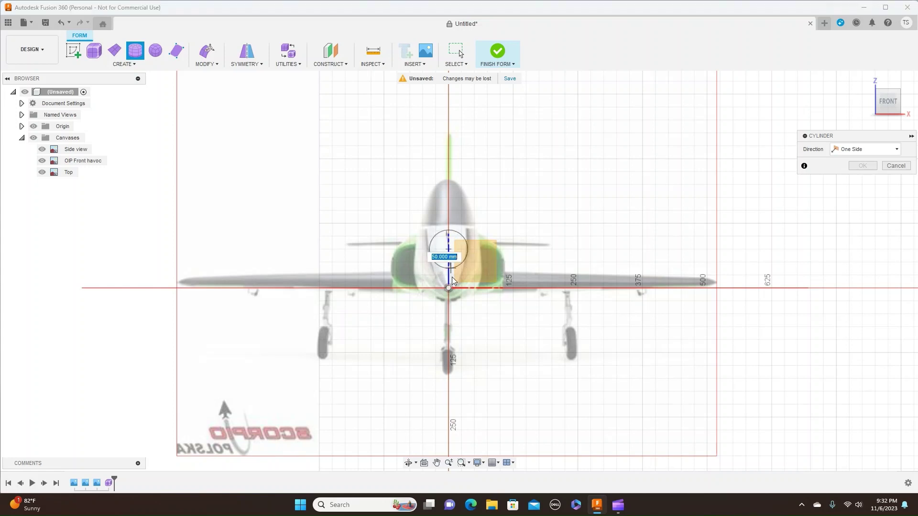
click(453, 315)
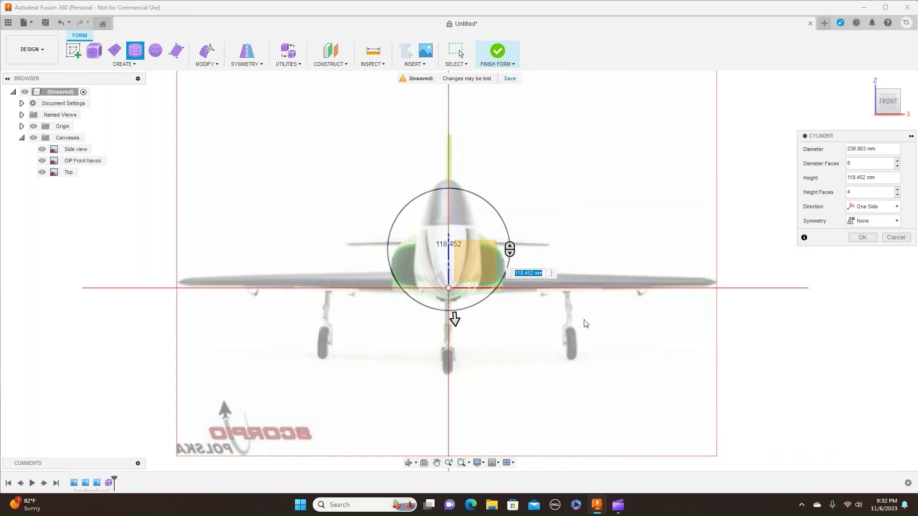
Extend the cylinder's height to 1250 mm so it spans the fuselage from nose to tail in the side view
click(909, 107)
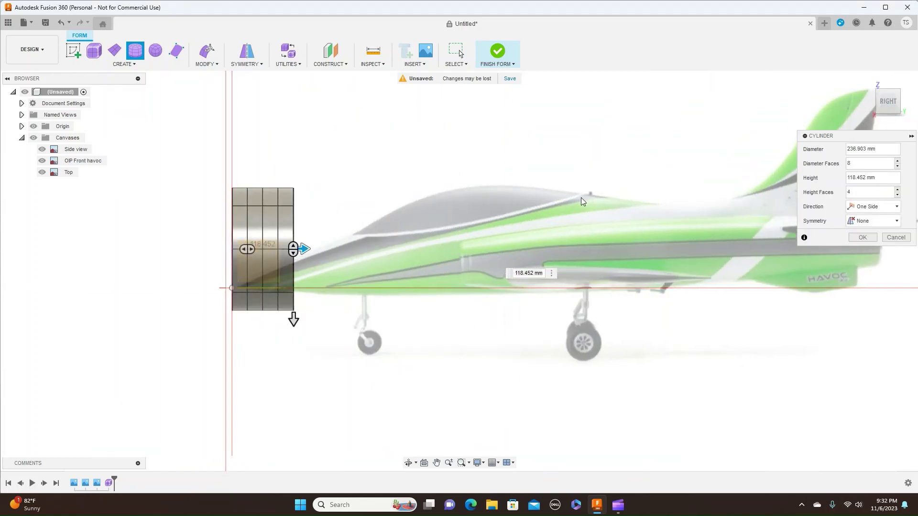
scroll(582, 201, down, 1)
scroll(545, 251, down, 1)
middle_drag(559, 246, 388, 231)
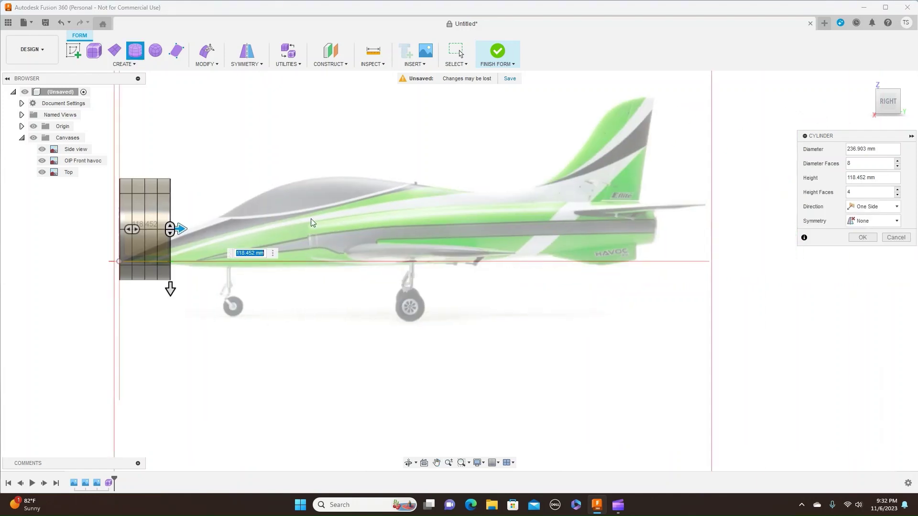
drag(178, 229, 661, 243)
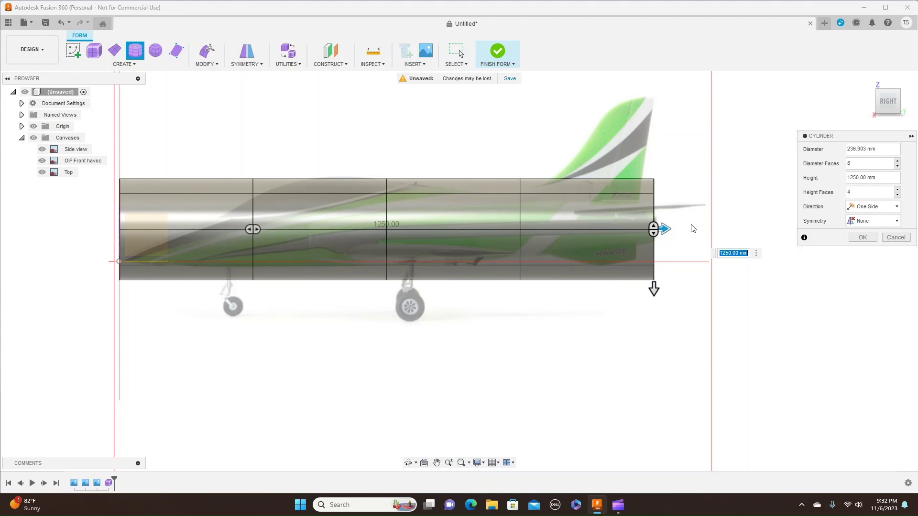
Divide the cylinder into 9 height faces and create it
click(898, 189)
click(898, 190)
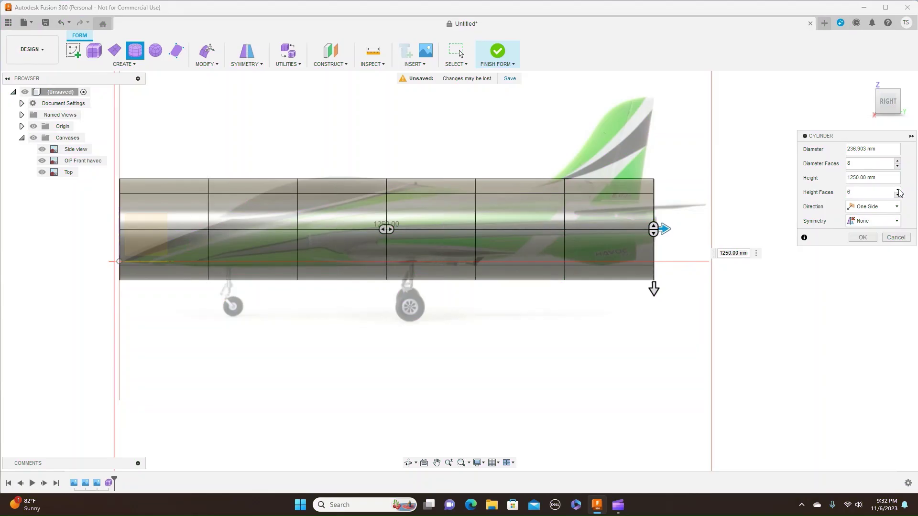
click(898, 190)
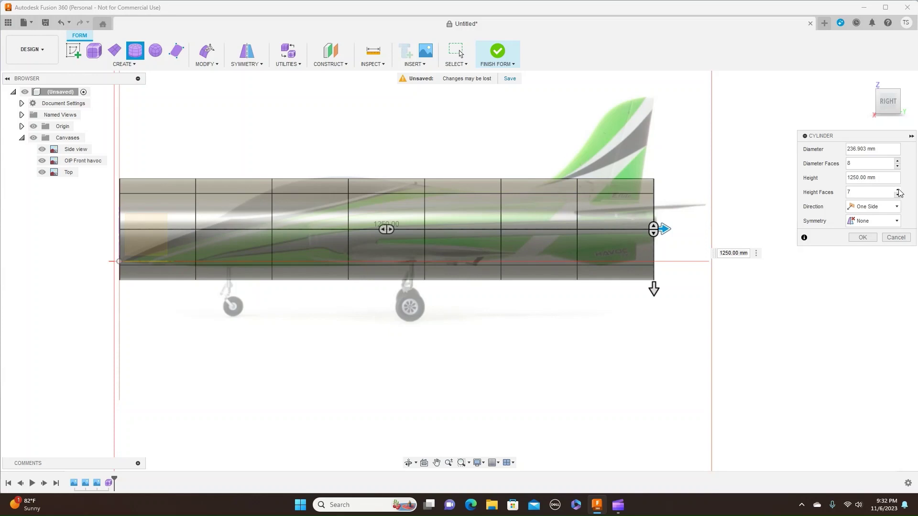
click(898, 189)
click(898, 190)
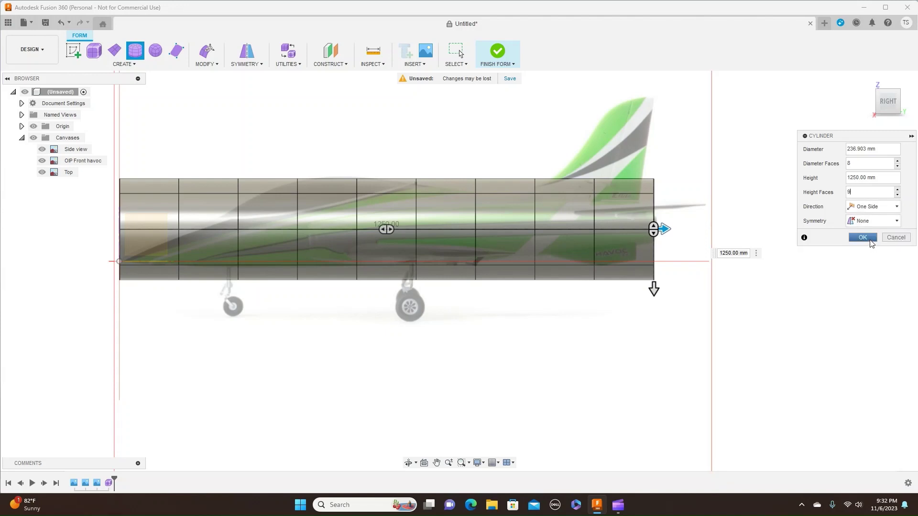
click(863, 237)
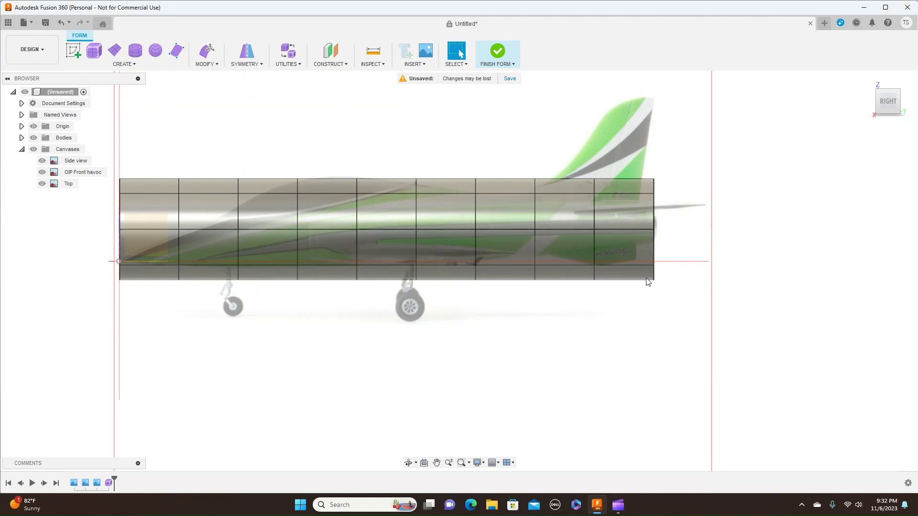
Set the cylinder body's opacity to 70% so the side-view canvas can be seen through it
scroll(640, 294, down, 1)
middle_drag(622, 333, 674, 357)
scroll(675, 356, down, 1)
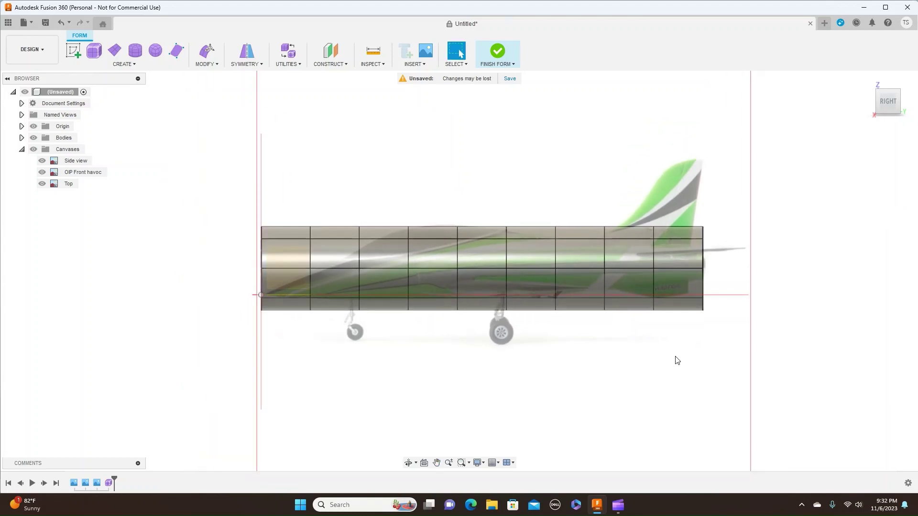
scroll(676, 360, up, 1)
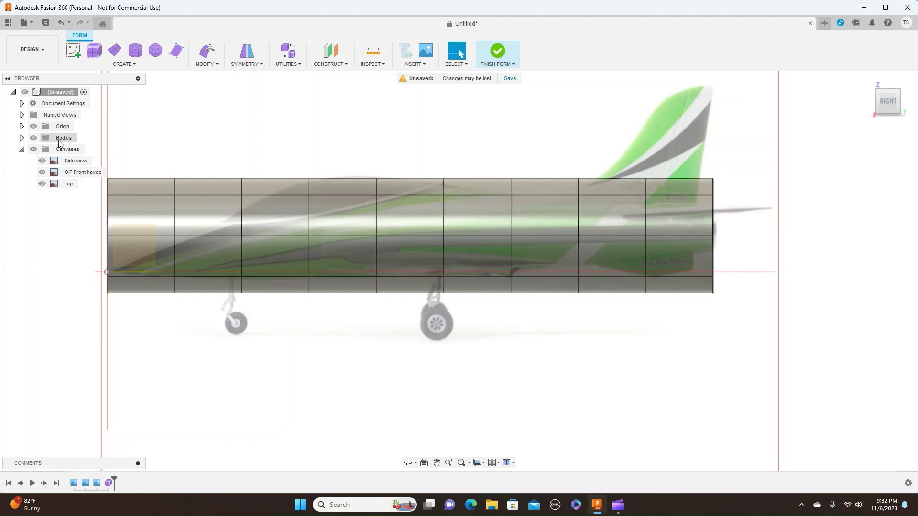
click(21, 138)
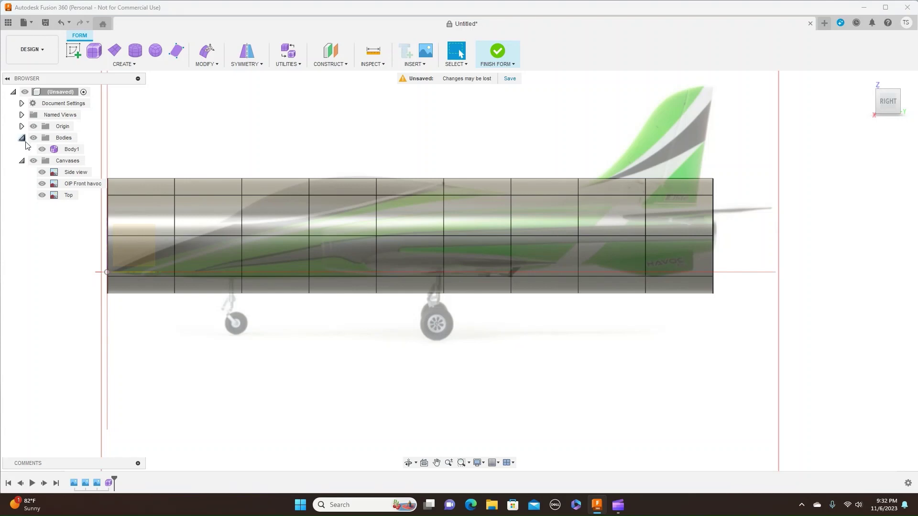
click(71, 150)
right_click(70, 151)
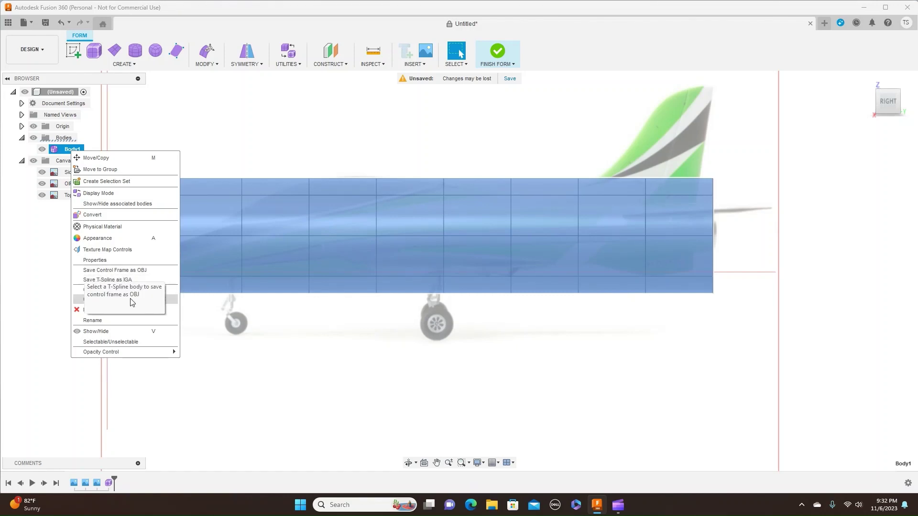
mouse_move(140, 355)
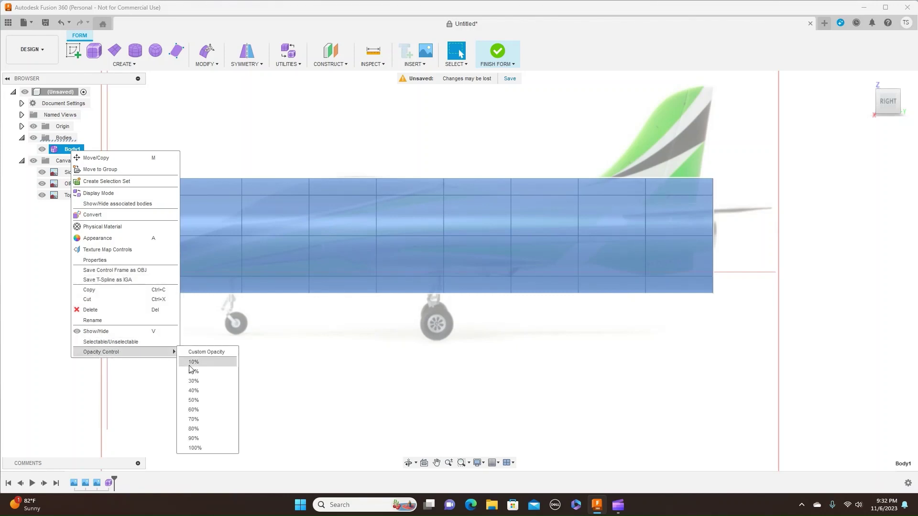
click(203, 420)
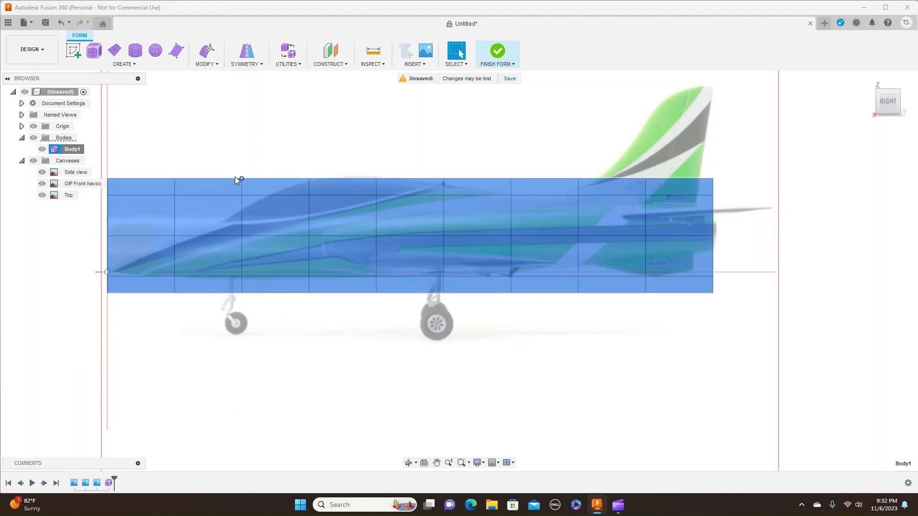
click(334, 148)
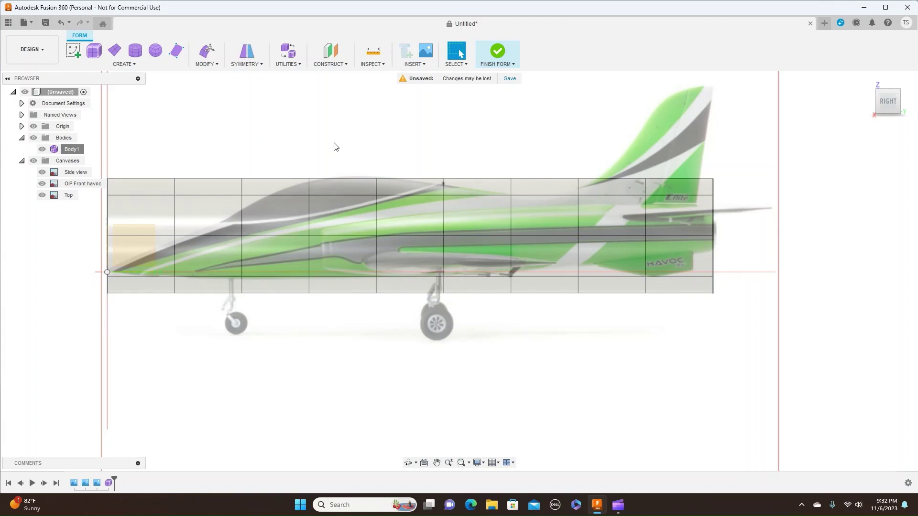
Edit the form's front edge loop, scaling it to about 0.31 and lowering it about 47.8 mm onto the nose tip
scroll(337, 145, down, 1)
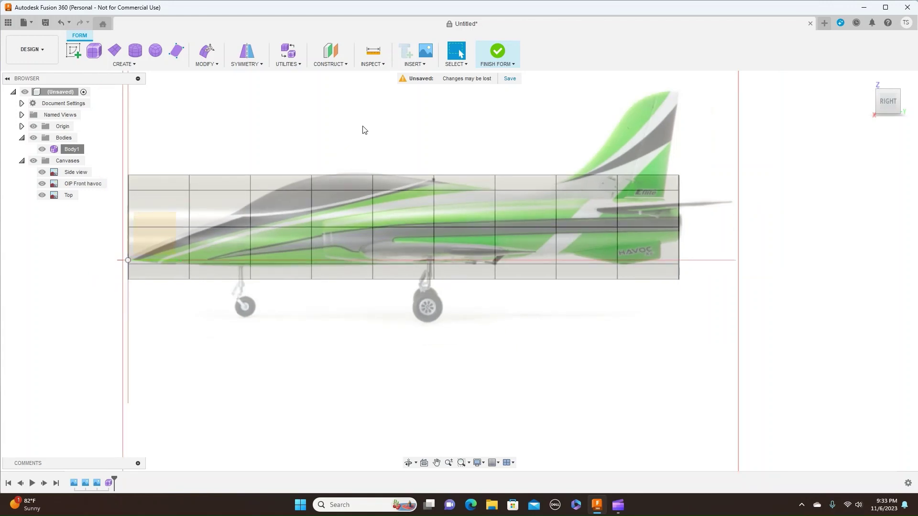
click(128, 217)
double_click(128, 217)
right_click(128, 211)
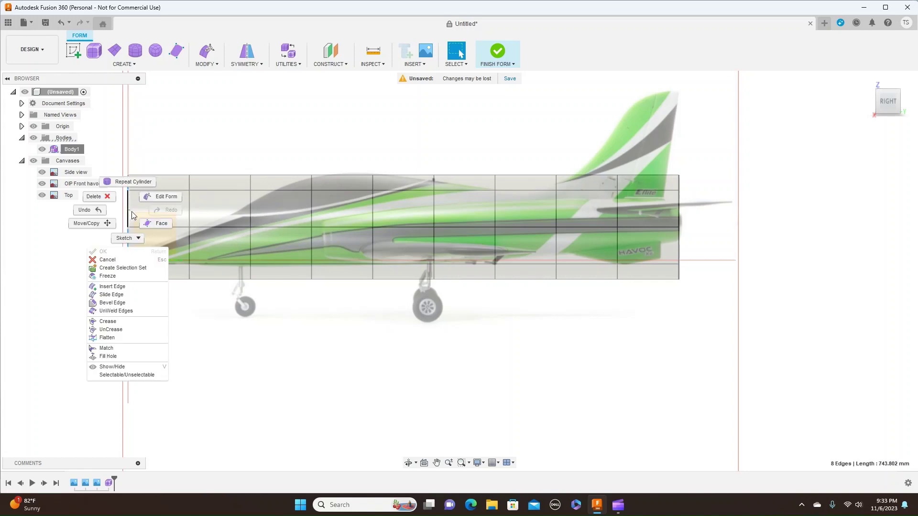
click(164, 197)
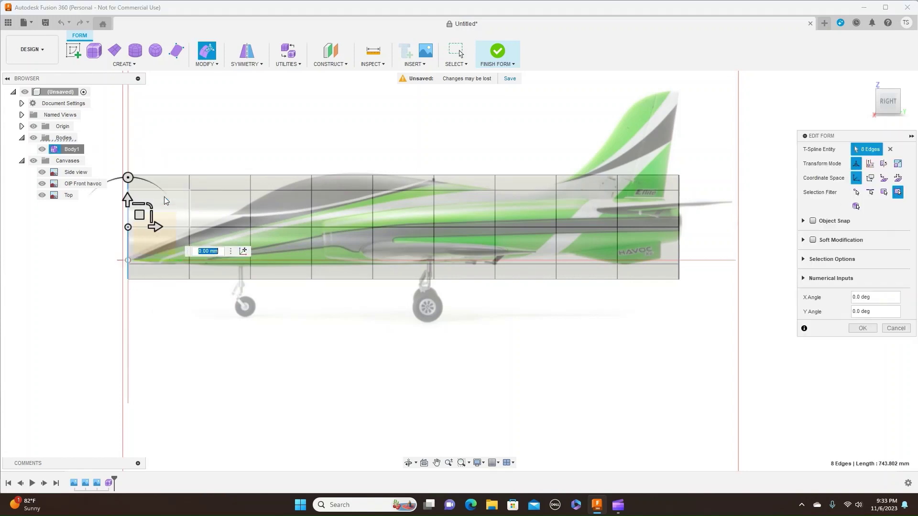
drag(152, 205, 126, 220)
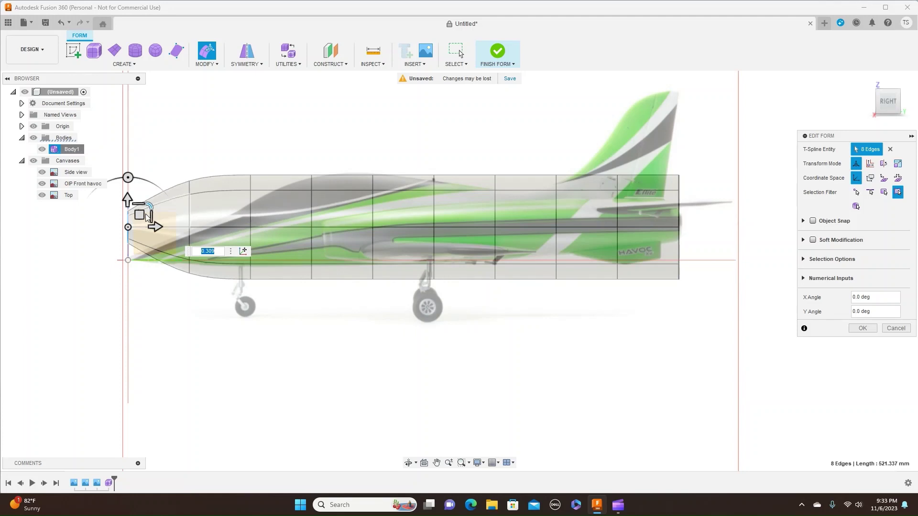
drag(145, 214, 144, 234)
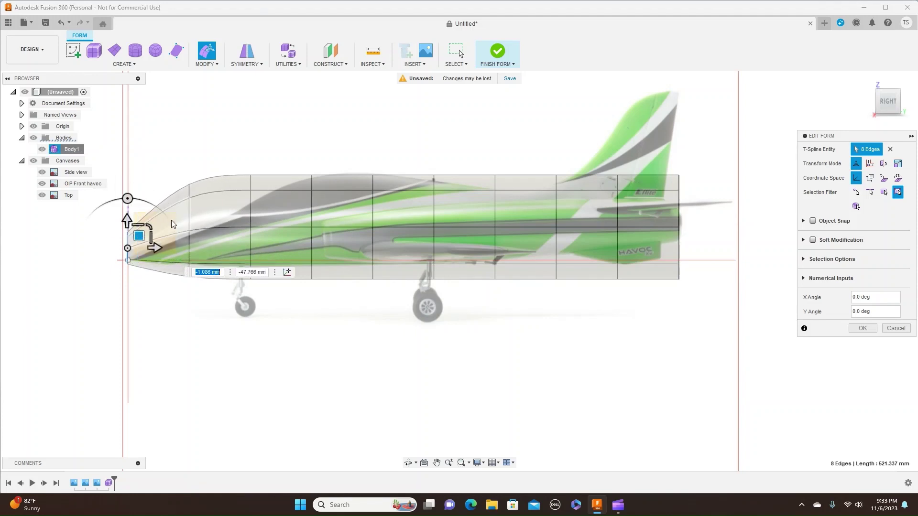
Shrink the second and third edge loops from the nose, lowering the second about 13 mm and scaling the third to about 0.62
double_click(188, 214)
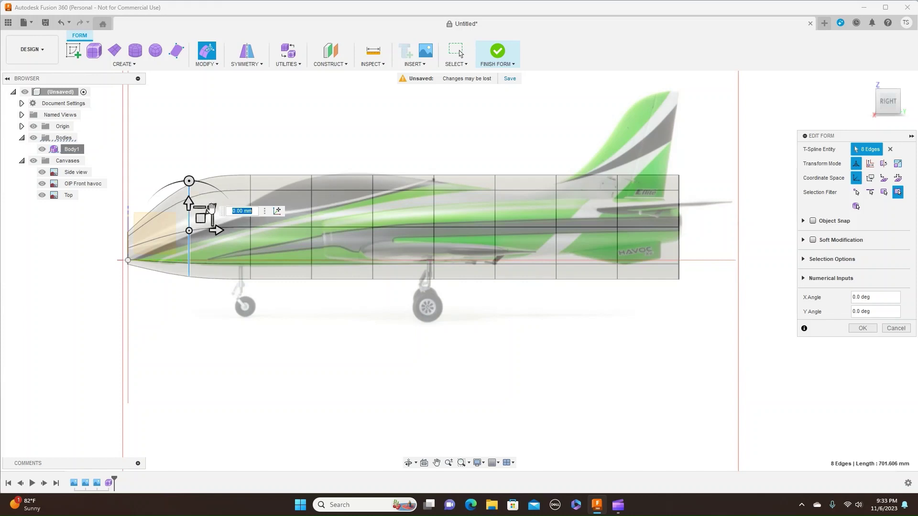
drag(210, 209, 201, 226)
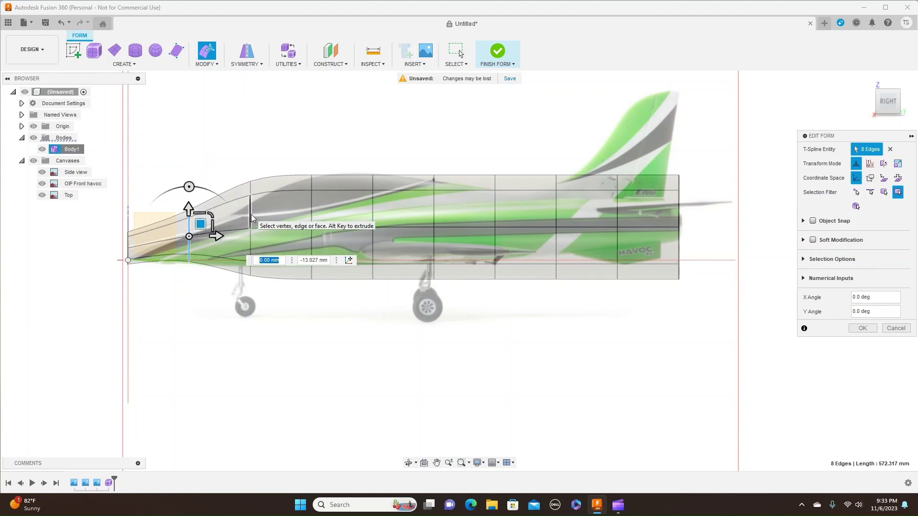
double_click(250, 214)
drag(262, 215, 263, 218)
drag(263, 215, 266, 215)
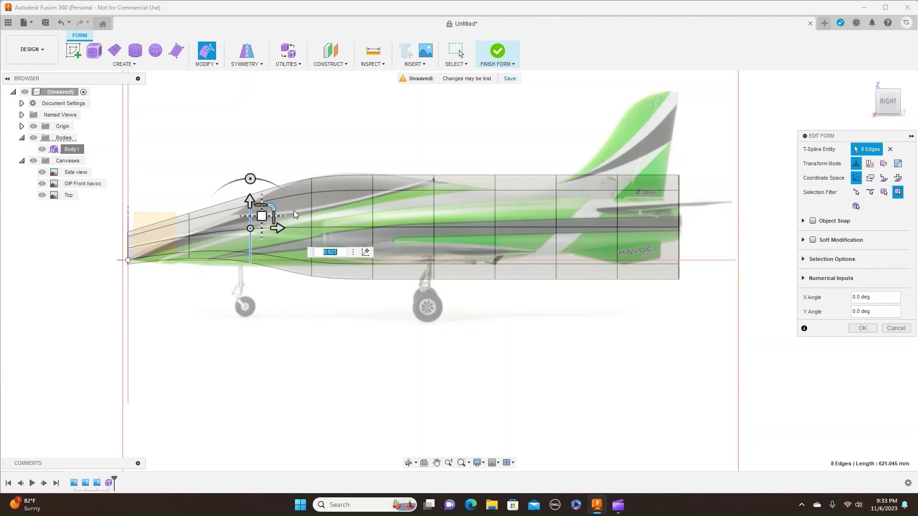
Shrink the fourth and fifth edge loops to the fuselage depth and raise the fifth about 21.7 mm to the canopy line
double_click(312, 208)
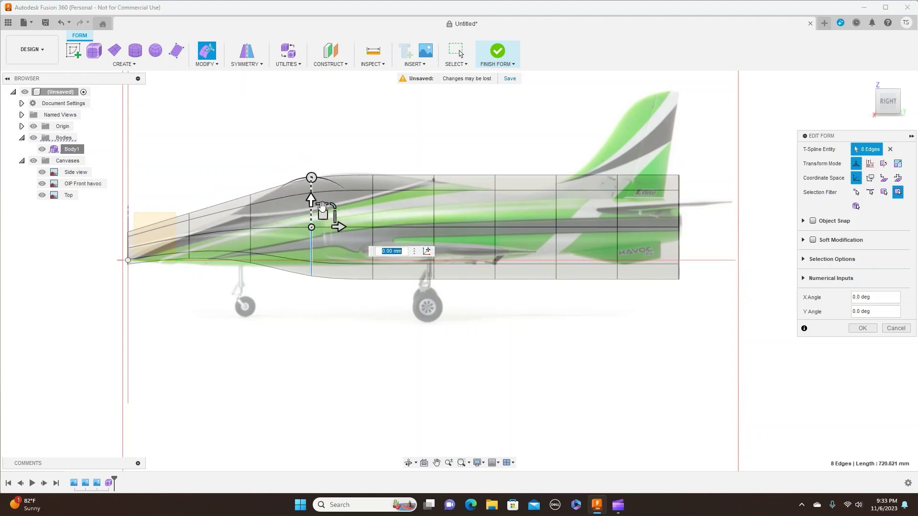
drag(333, 207, 329, 207)
double_click(373, 208)
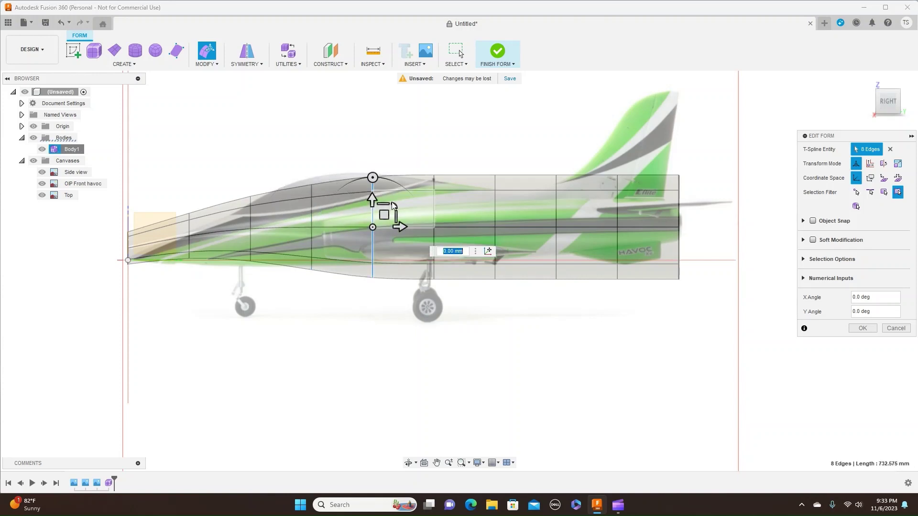
mouse_move(392, 202)
mouse_down()
mouse_move(385, 213)
mouse_move(385, 205)
mouse_up()
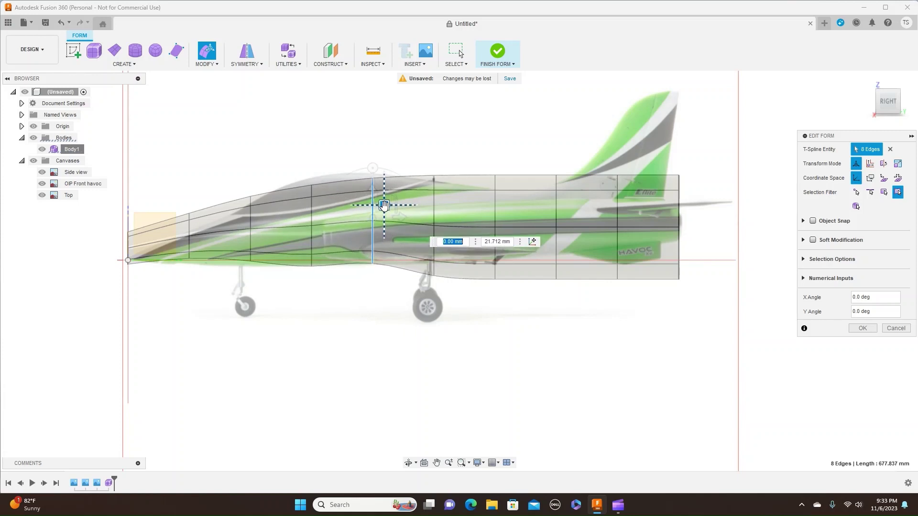
Raise the fourth edge loop about 13 mm and lower the third about 10.9 mm, shifting each about 2.2 mm lengthwise
click(312, 205)
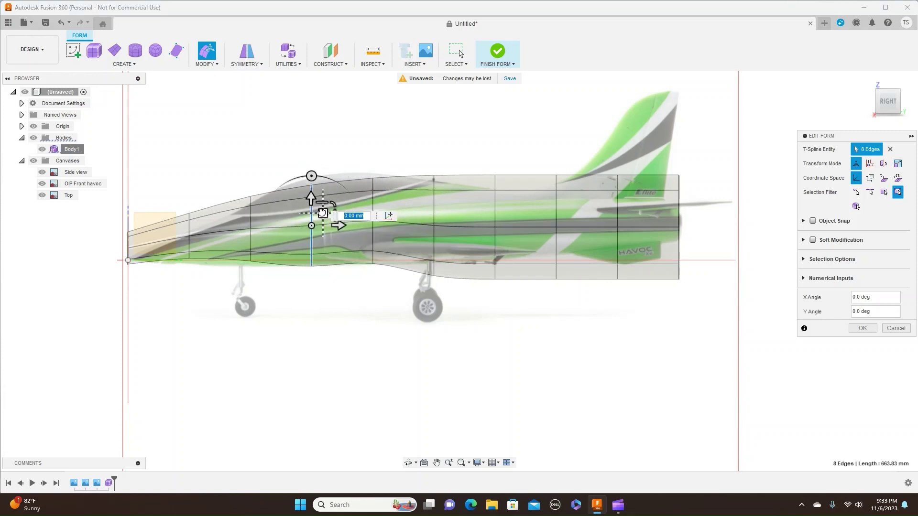
drag(321, 206, 323, 207)
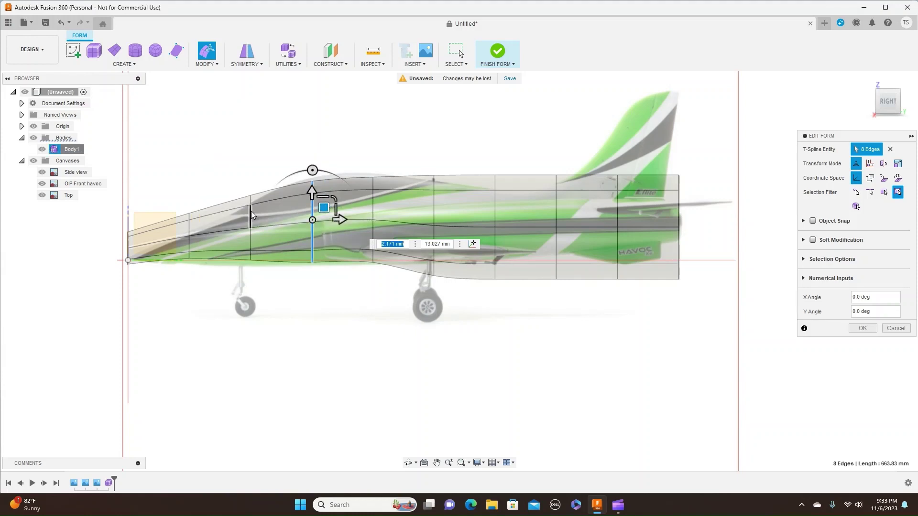
double_click(251, 210)
drag(261, 215, 260, 220)
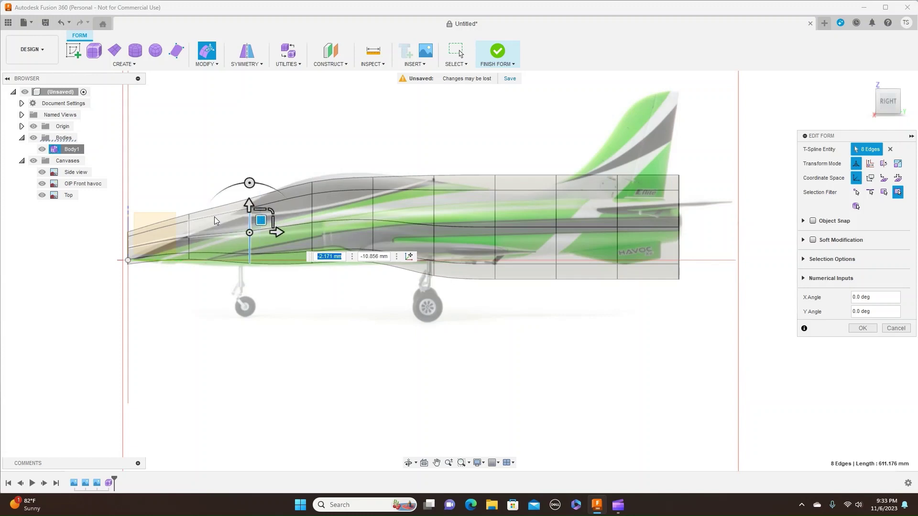
Lower the second edge loop from the nose about 13 mm and scale the tail-end edge loop to about 0.52
double_click(191, 229)
drag(200, 224, 200, 230)
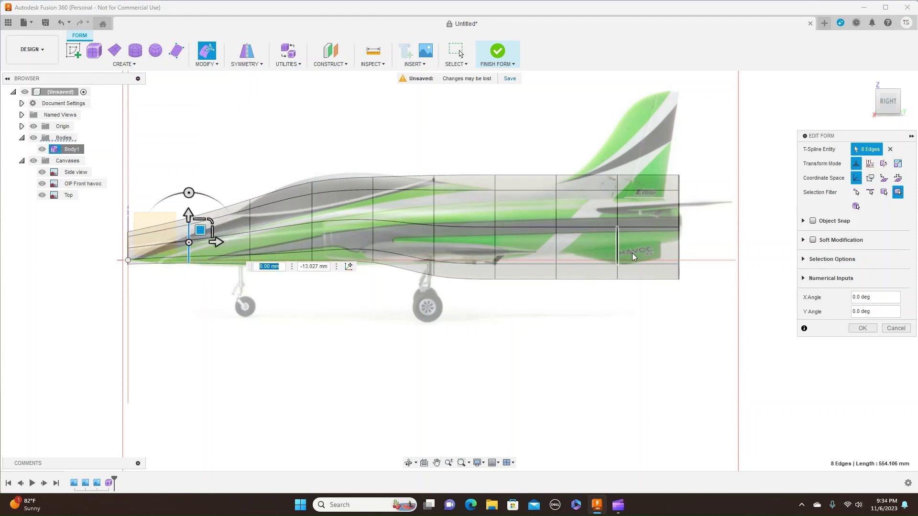
double_click(681, 213)
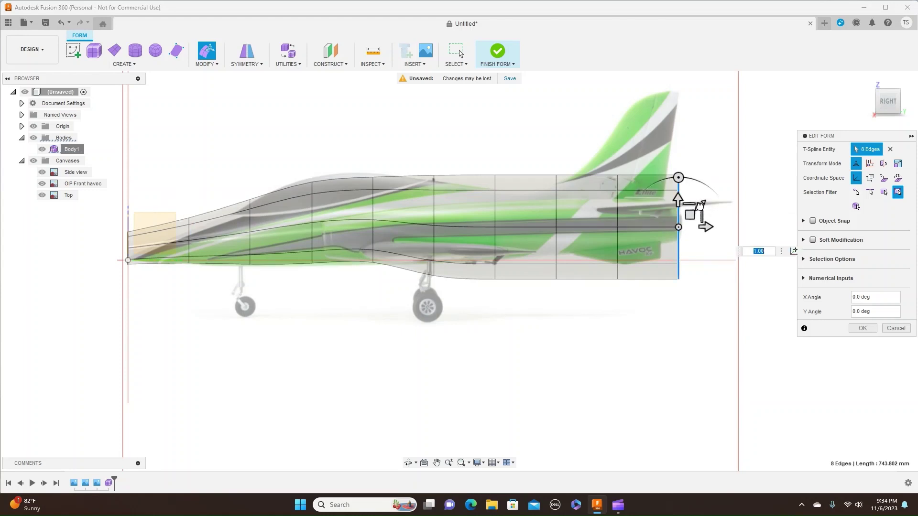
drag(702, 213, 654, 217)
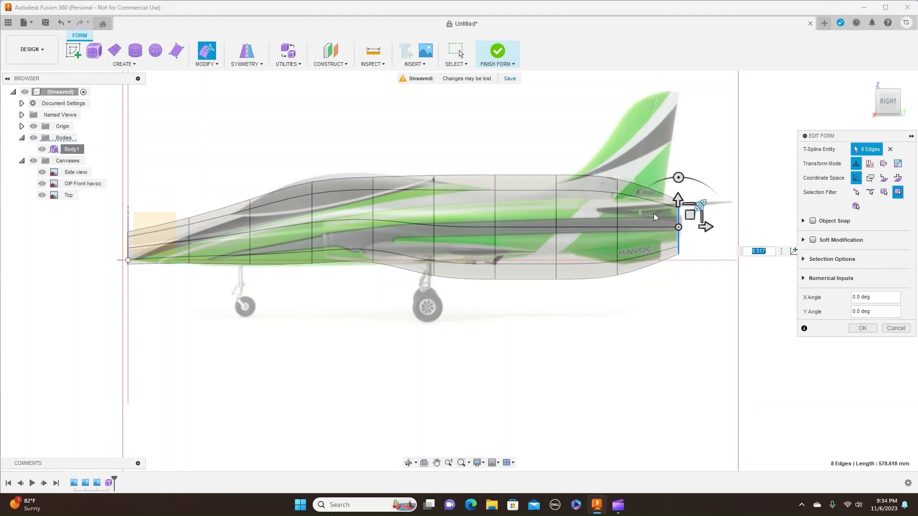
Shrink the second, third and fourth edge loops from the tail to the fuselage depth, the second to about 0.52 and the fourth to 0.66
double_click(617, 217)
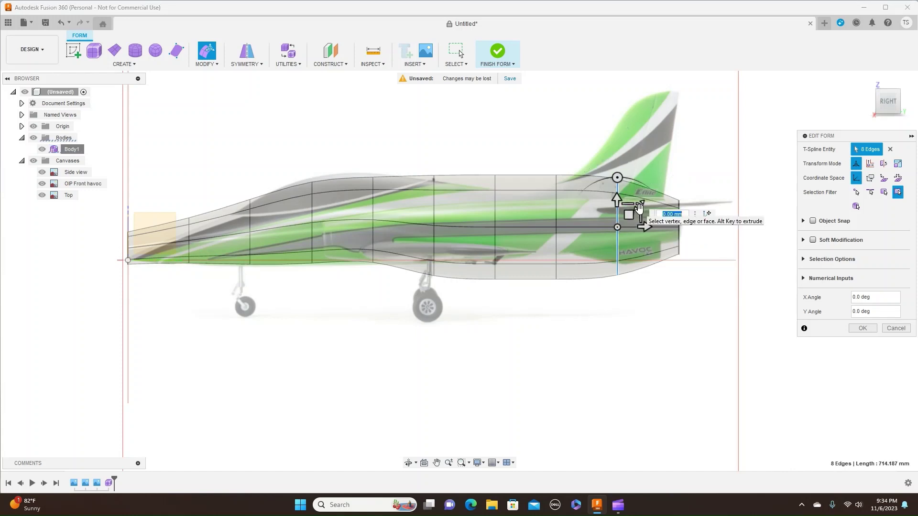
drag(639, 207, 627, 217)
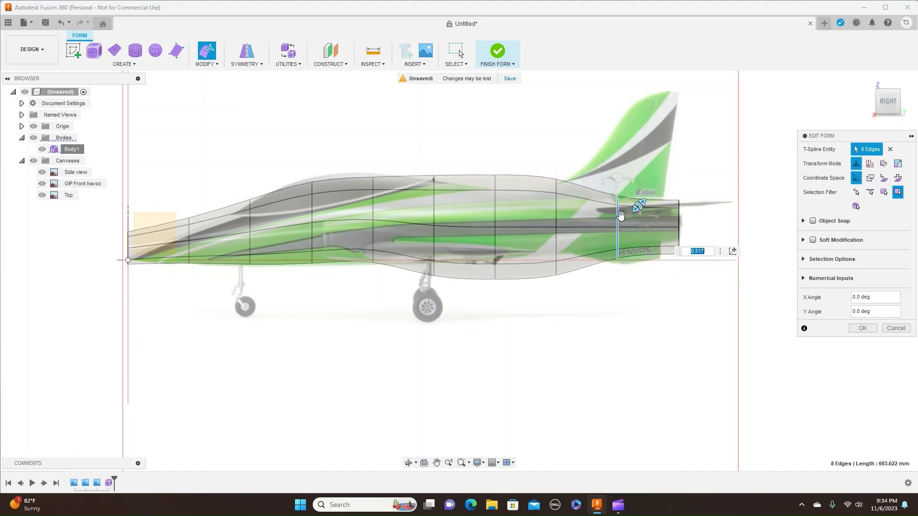
double_click(555, 211)
drag(574, 209, 505, 209)
click(495, 209)
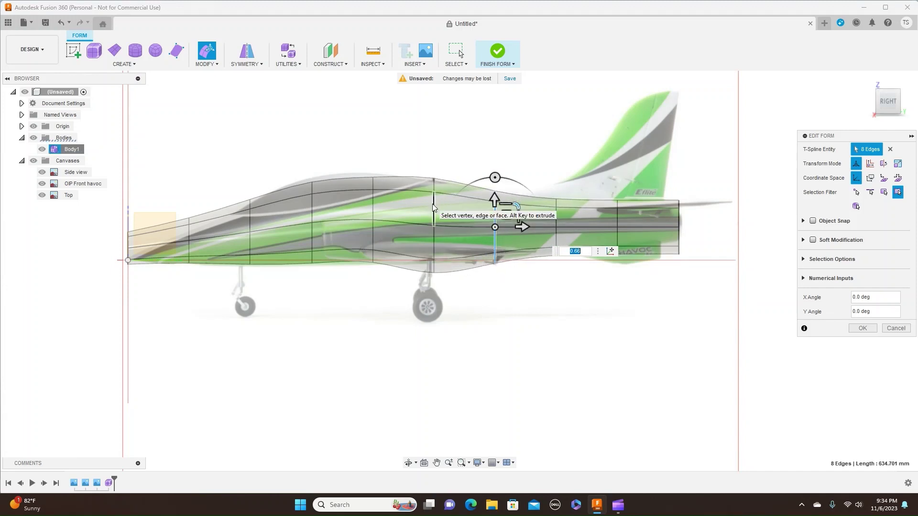
Shrink the sixth edge loop from the nose, raising it about 13 mm and shifting it 2.2 mm forward; enlarge the fifth and raise it about 4.3 mm
click(435, 203)
double_click(435, 204)
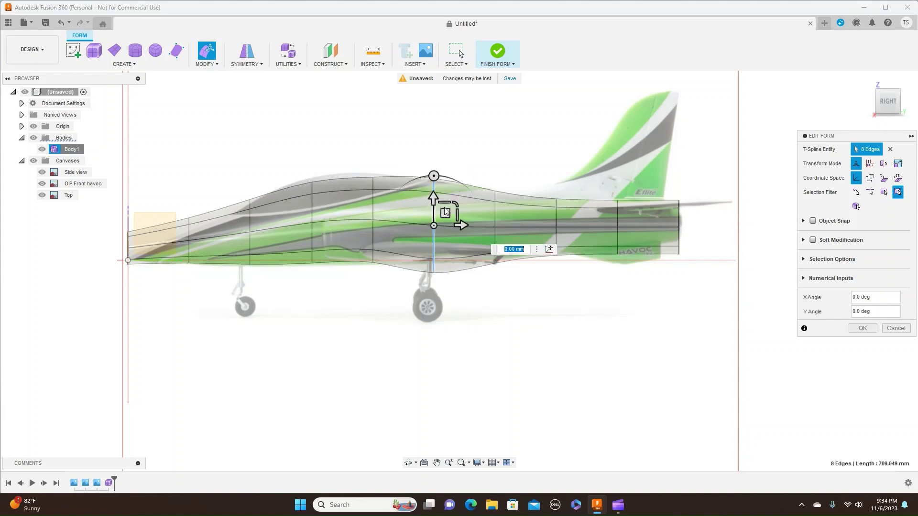
drag(456, 205, 444, 208)
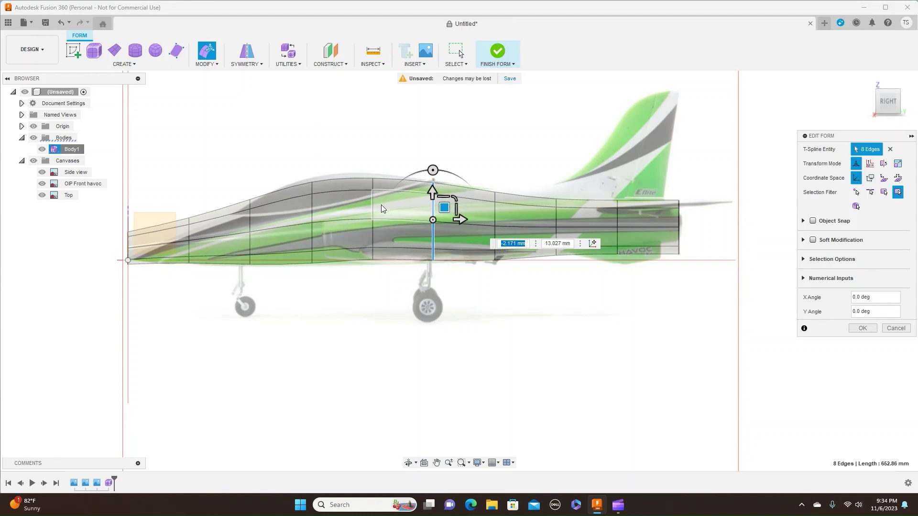
double_click(373, 210)
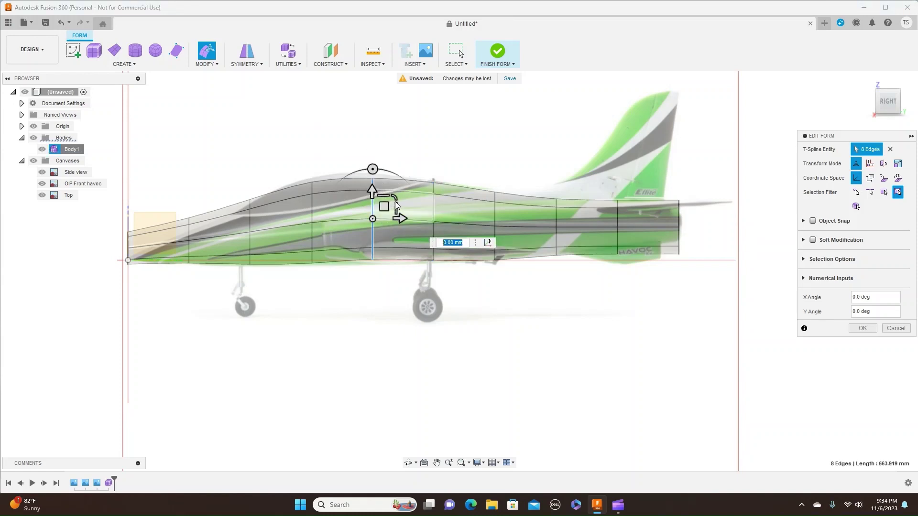
drag(395, 199, 387, 206)
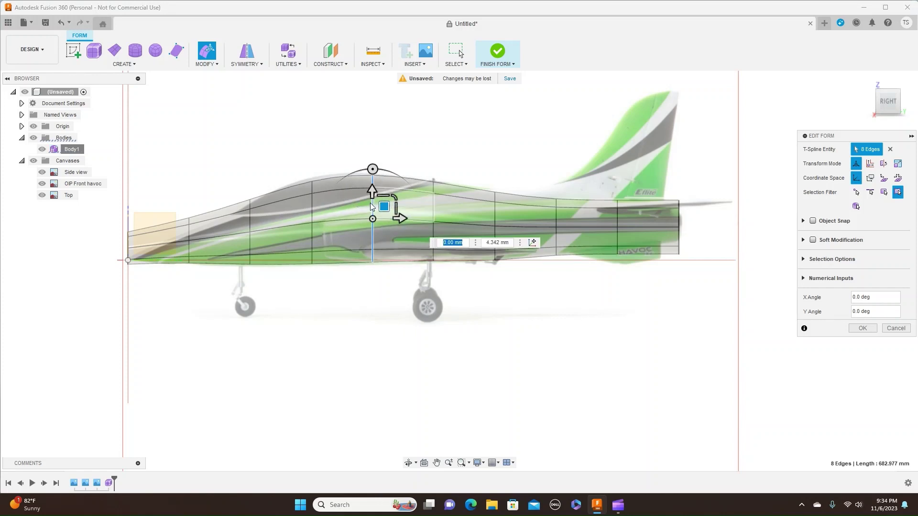
Scale the third edge loop from the nose to about 0.90, then shrink the second, lowering it about 16.3 mm and shifting it 3.3 mm forward
double_click(251, 216)
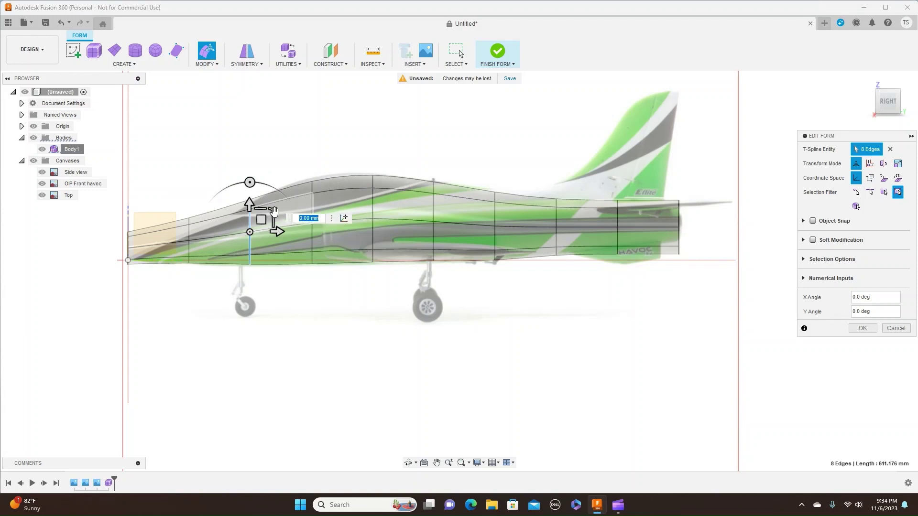
drag(274, 211, 267, 212)
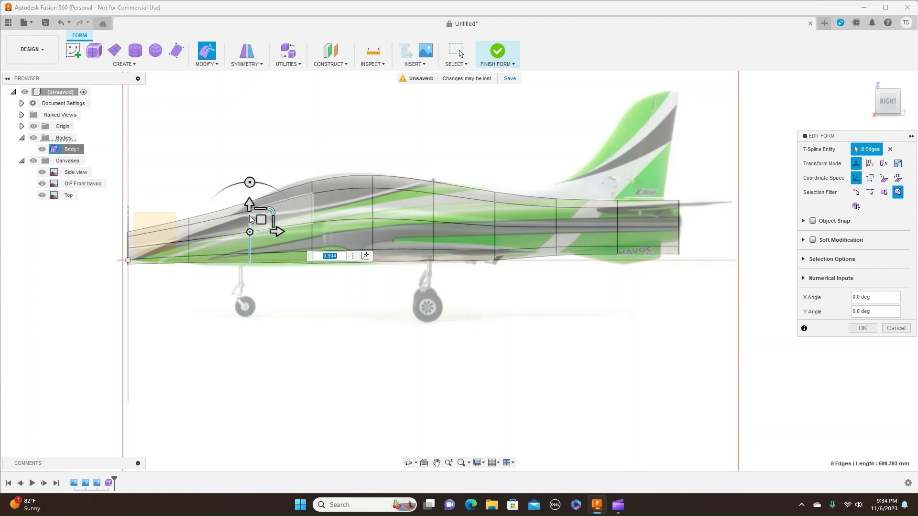
double_click(188, 233)
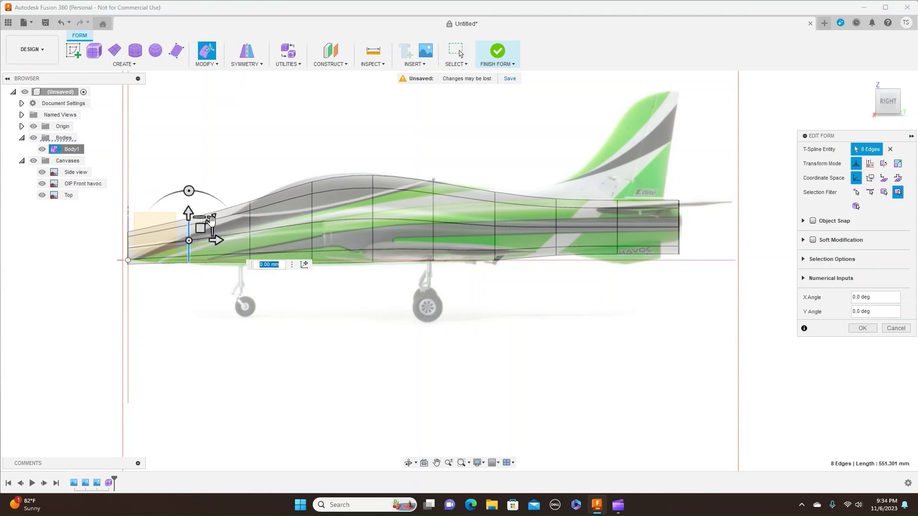
drag(211, 221, 164, 253)
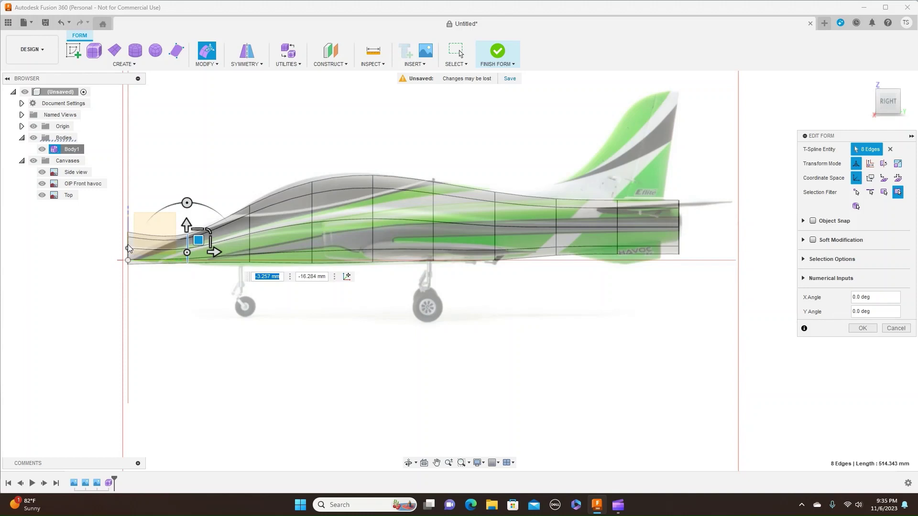
Lower the front edge loop toward the nose tip and scale it to about 0.71
scroll(130, 242, up, 3)
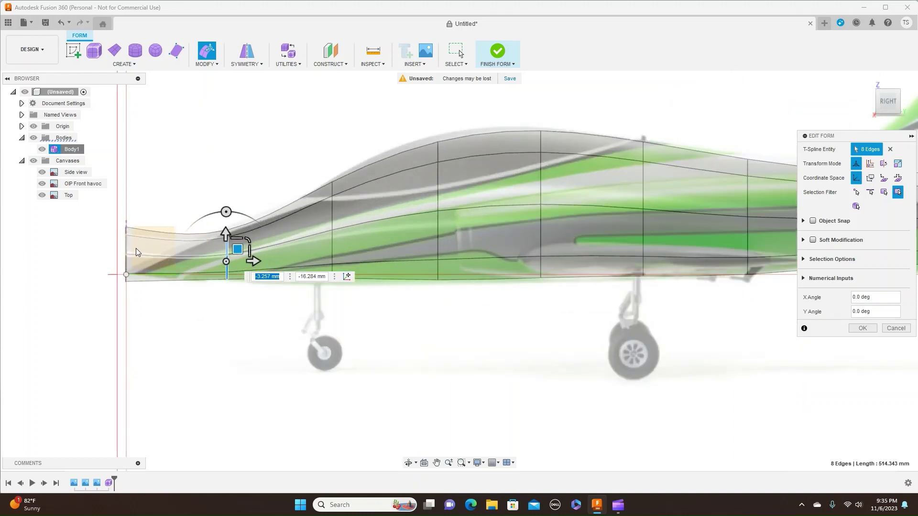
double_click(127, 246)
mouse_move(140, 238)
mouse_down()
mouse_move(133, 249)
mouse_move(137, 257)
mouse_move(142, 251)
mouse_up()
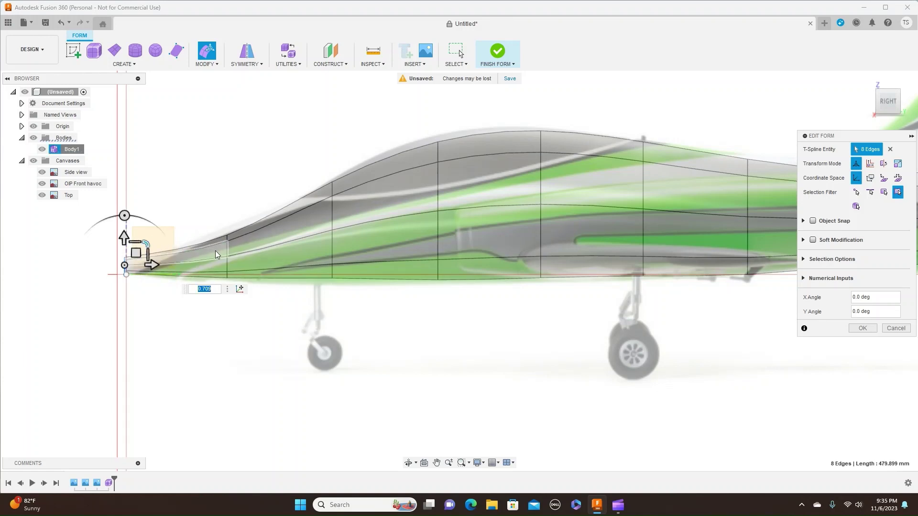
Slightly enlarge the second edge loop from the nose, raise it about 1.2 mm and shift it slightly toward the tail
scroll(226, 253, up, 3)
scroll(225, 253, down, 3)
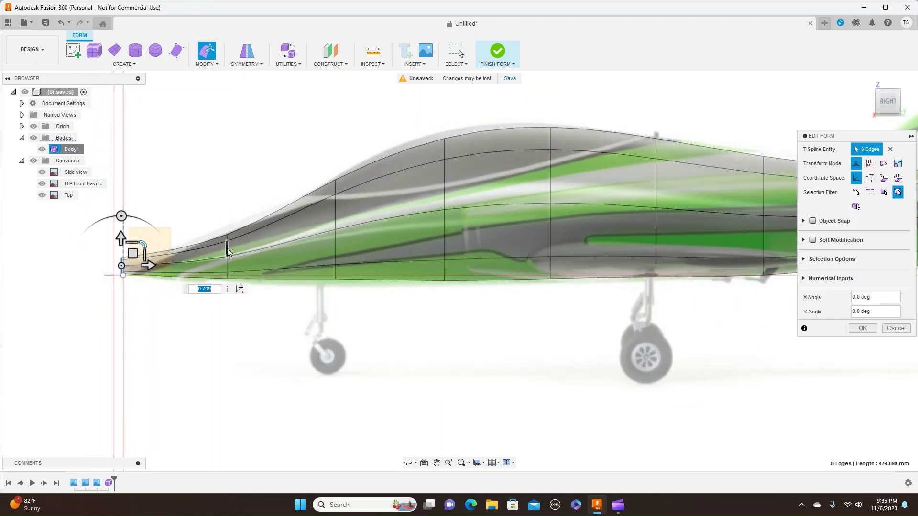
double_click(226, 252)
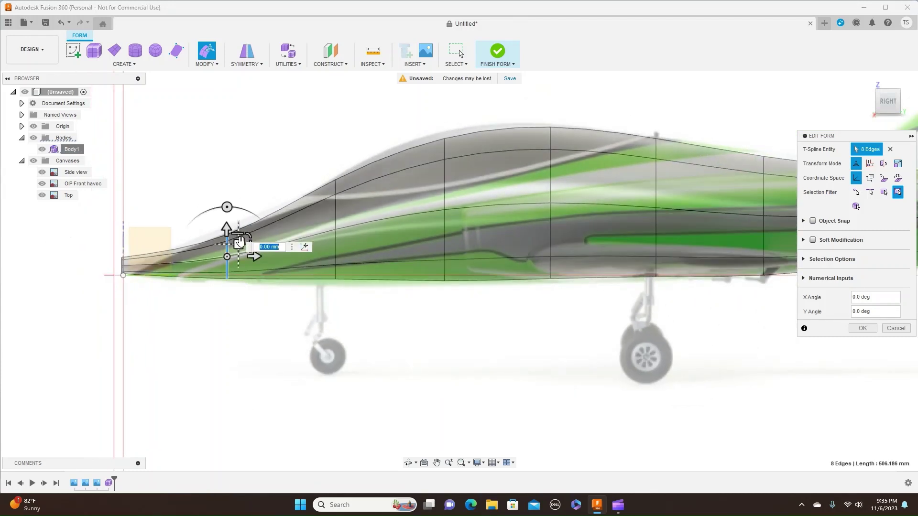
drag(249, 235, 240, 243)
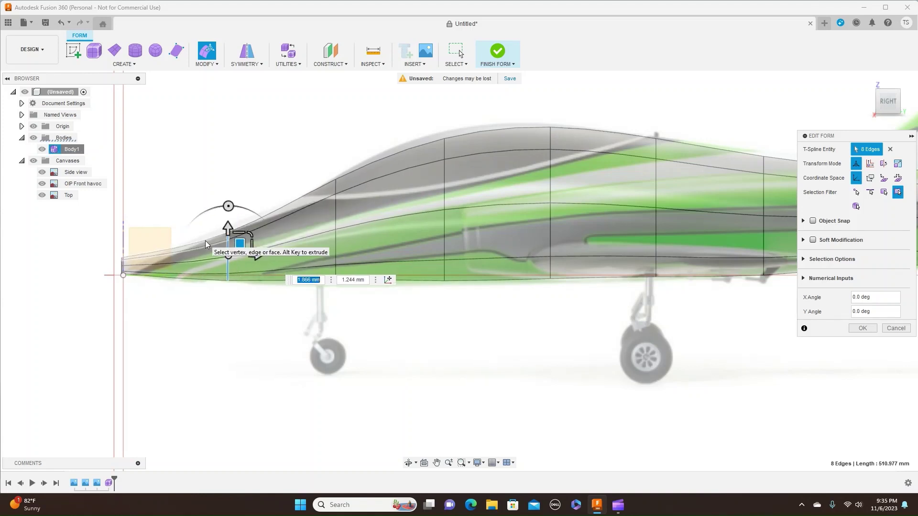
Shrink the front edge loop further and lower it about 4.3 mm onto the canvas's nose tip
scroll(130, 266, up, 3)
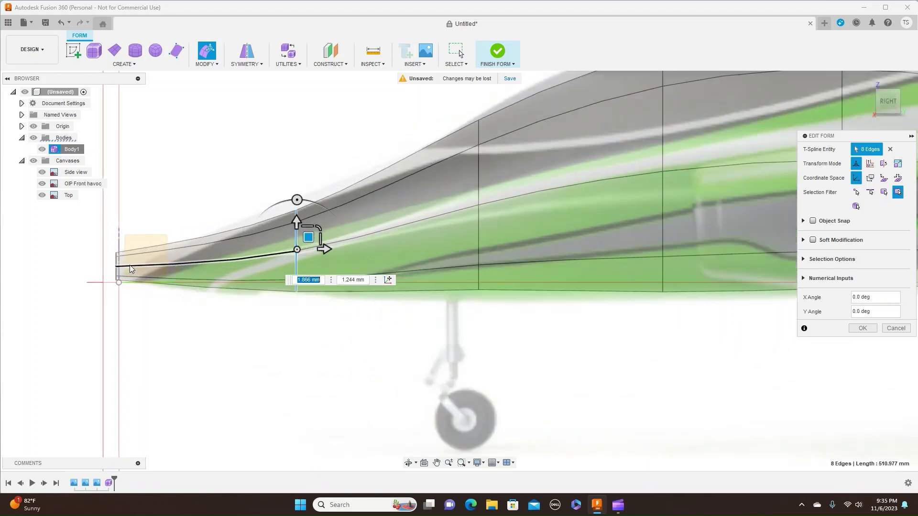
scroll(119, 262, up, 3)
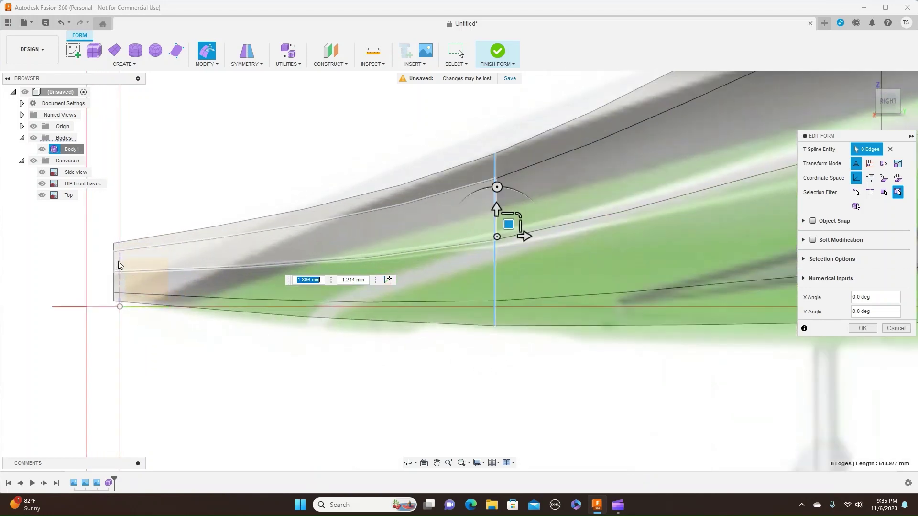
double_click(118, 264)
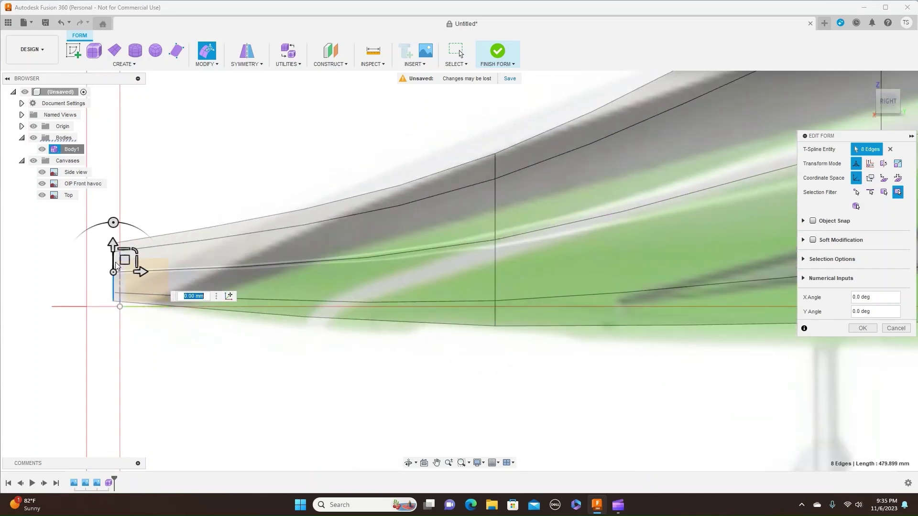
drag(122, 259, 128, 286)
scroll(340, 297, down, 5)
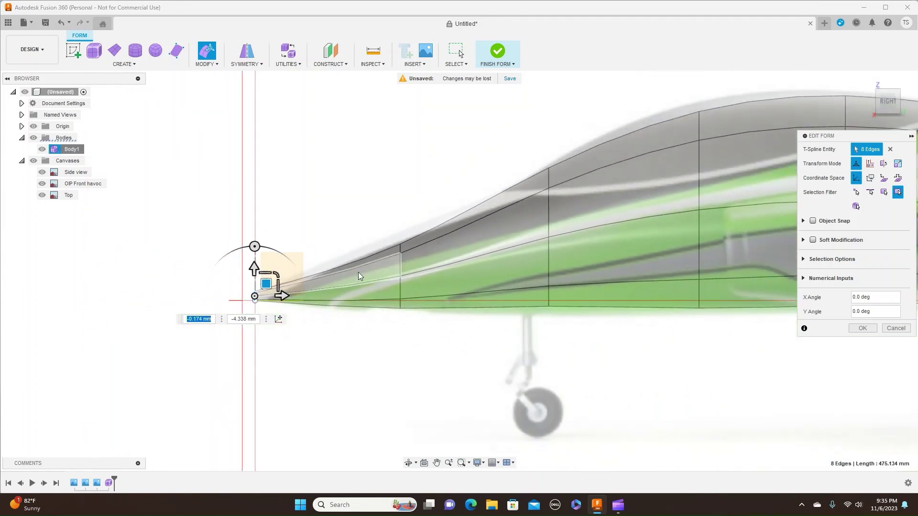
Raise the second edge loop from the nose to the canvas outline and scale it to about 1.10
double_click(400, 259)
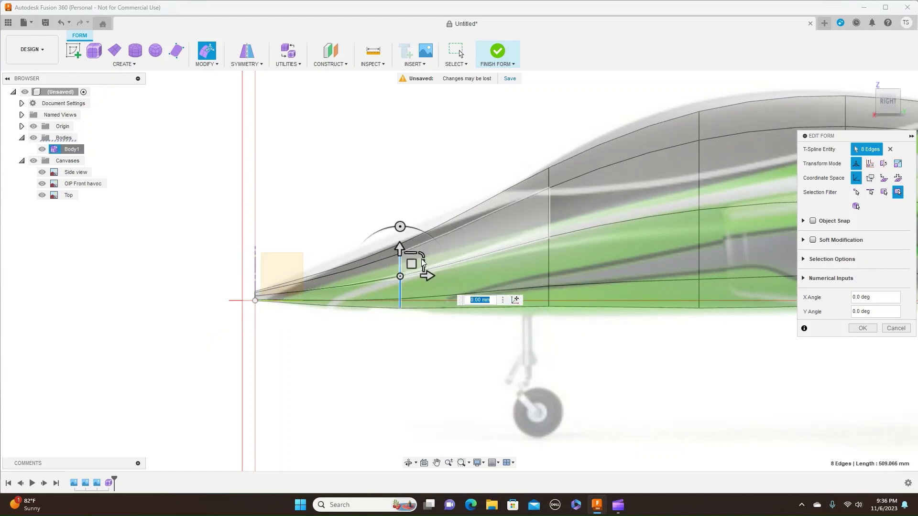
mouse_move(421, 256)
mouse_down()
mouse_move(410, 258)
mouse_move(423, 245)
mouse_up()
scroll(538, 251, down, 1)
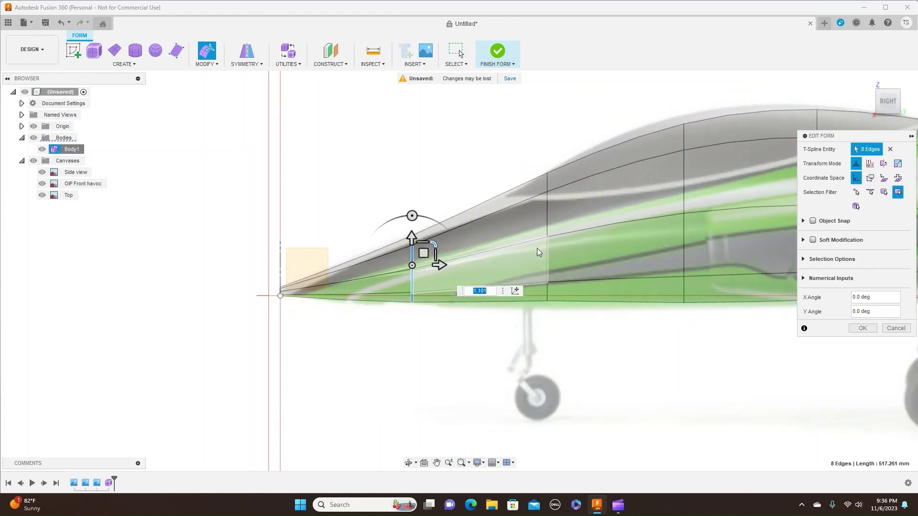
Raise the fourth edge loop from the nose about 5.4 mm to meet the canopy line
scroll(591, 323, down, 1)
middle_drag(501, 340, 282, 340)
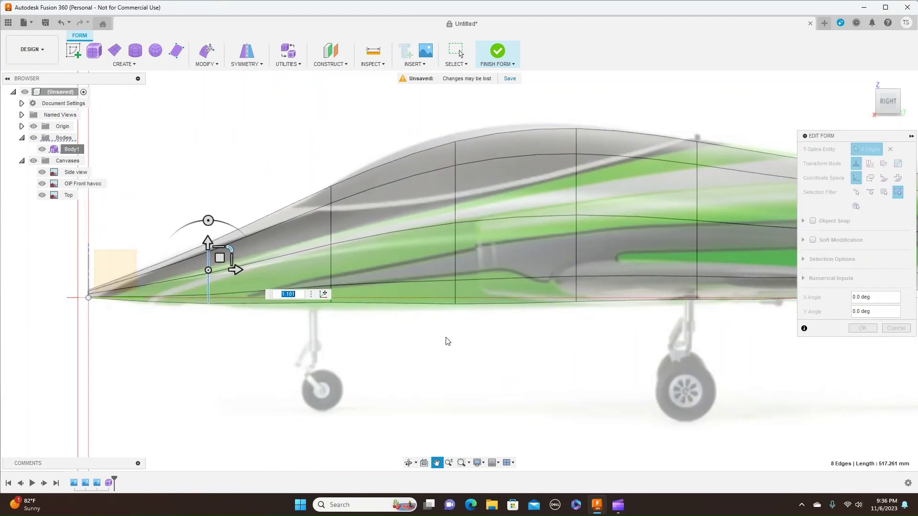
double_click(456, 184)
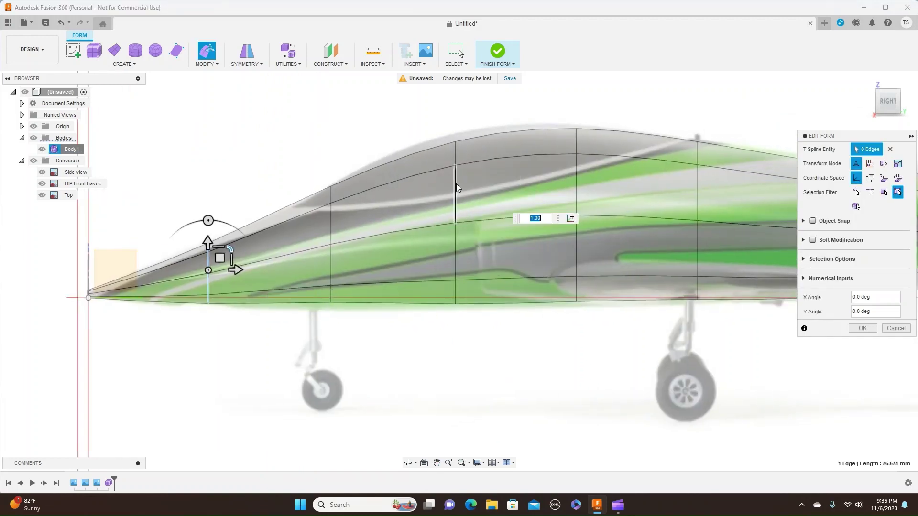
mouse_move(477, 215)
mouse_down()
mouse_move(479, 199)
mouse_move(469, 205)
mouse_up()
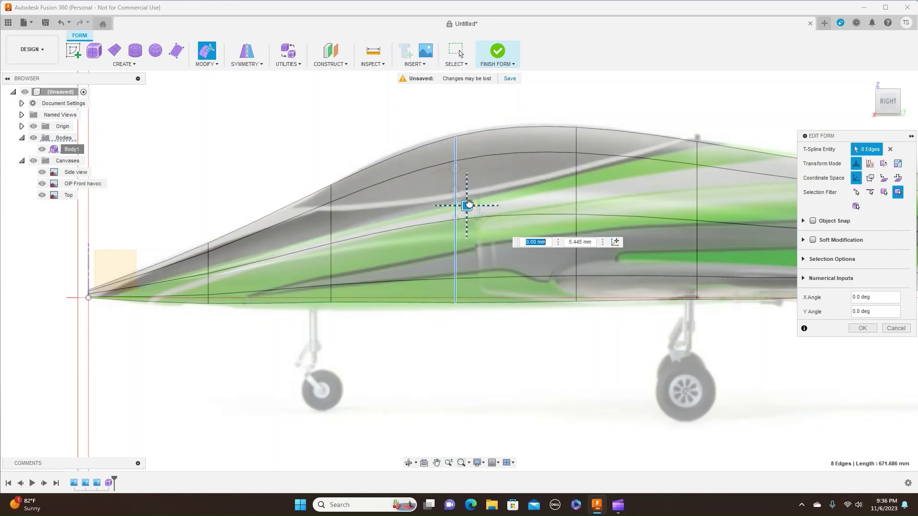
Enlarge the third edge loop from the nose and lower it about 6.5 mm to match the belly line
double_click(332, 224)
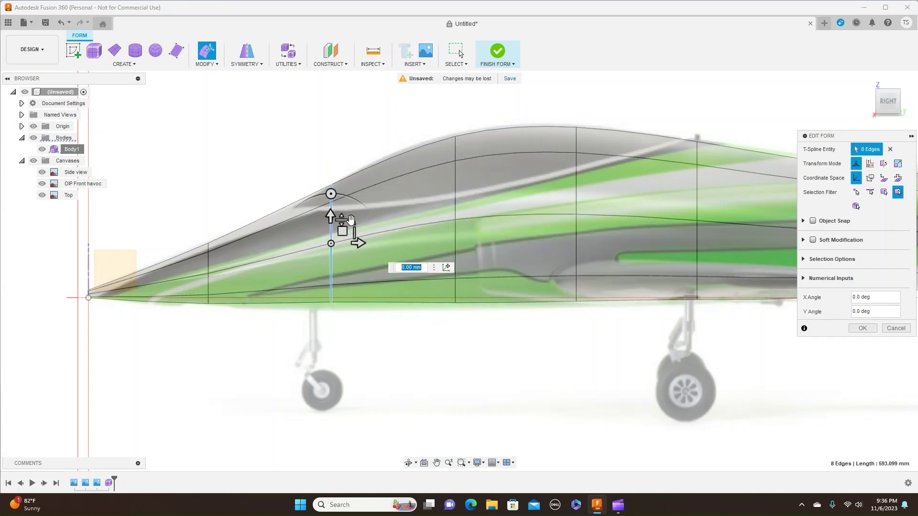
drag(351, 220, 344, 229)
drag(343, 231, 344, 237)
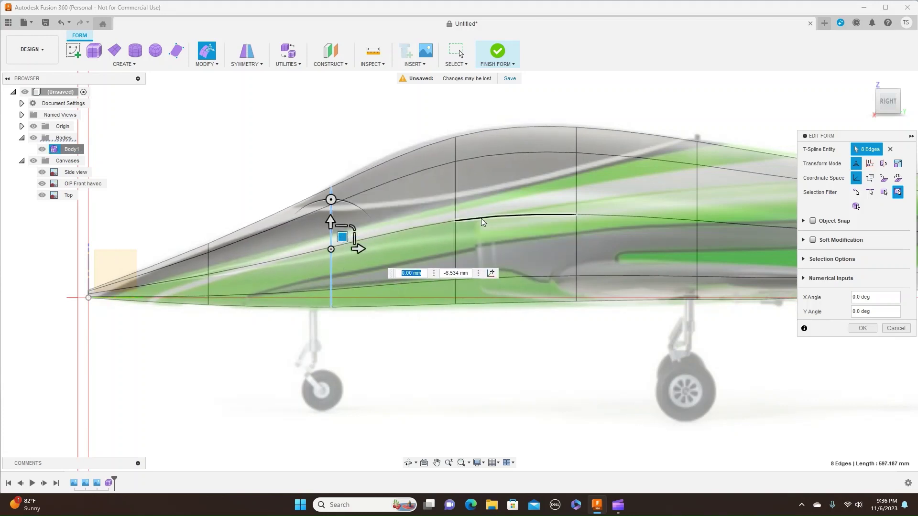
Fit the fourth edge loop from the nose to the side view, scaling it to 1.025 and raising it about 3.8 mm
double_click(457, 203)
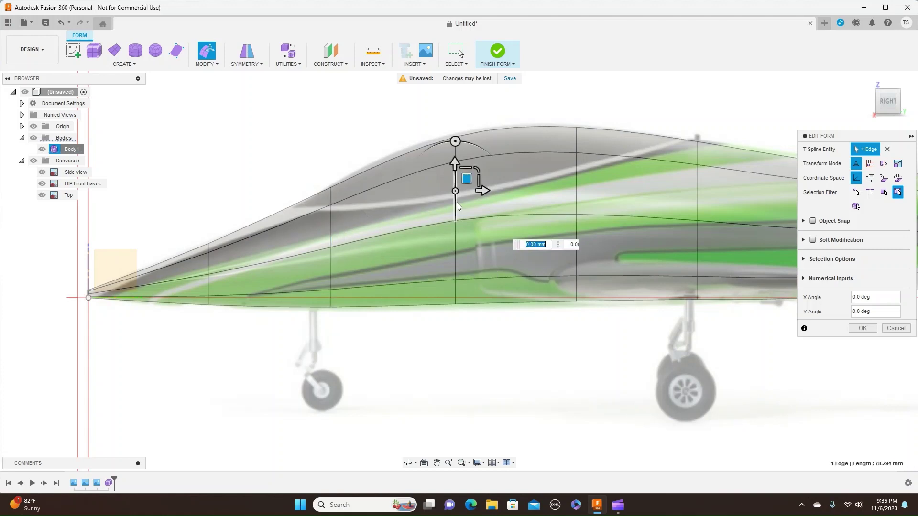
drag(465, 206, 466, 210)
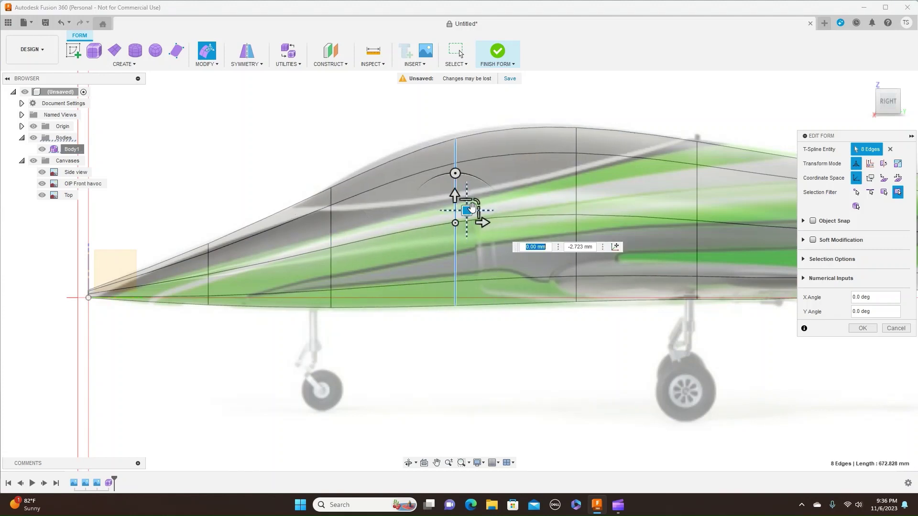
text(1.025)
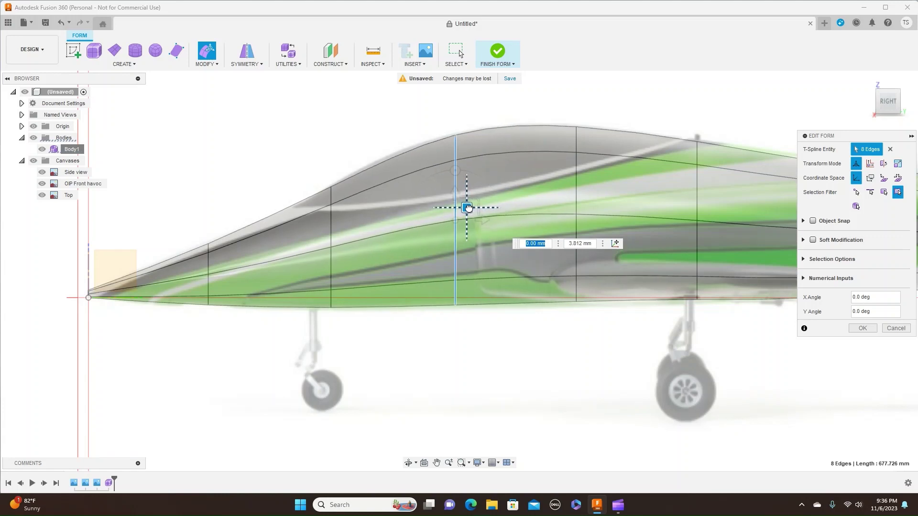
drag(468, 208, 468, 207)
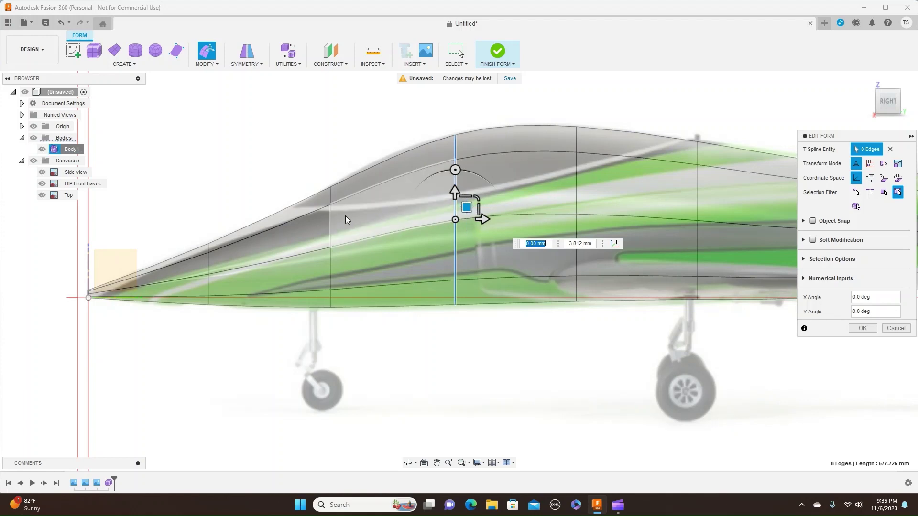
scroll(93, 285, up, 2)
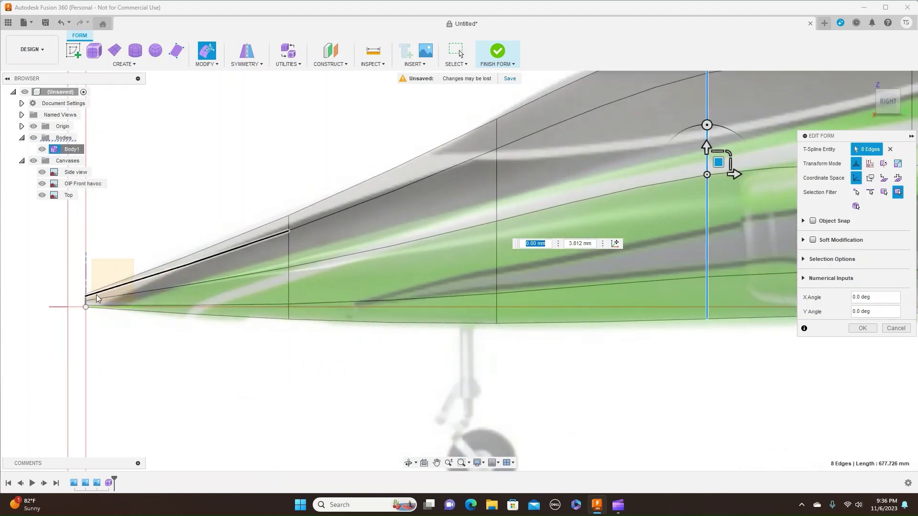
Lower the edge loop at the nose tip about 3.9 mm to meet the nose point in the side view
scroll(87, 300, up, 3)
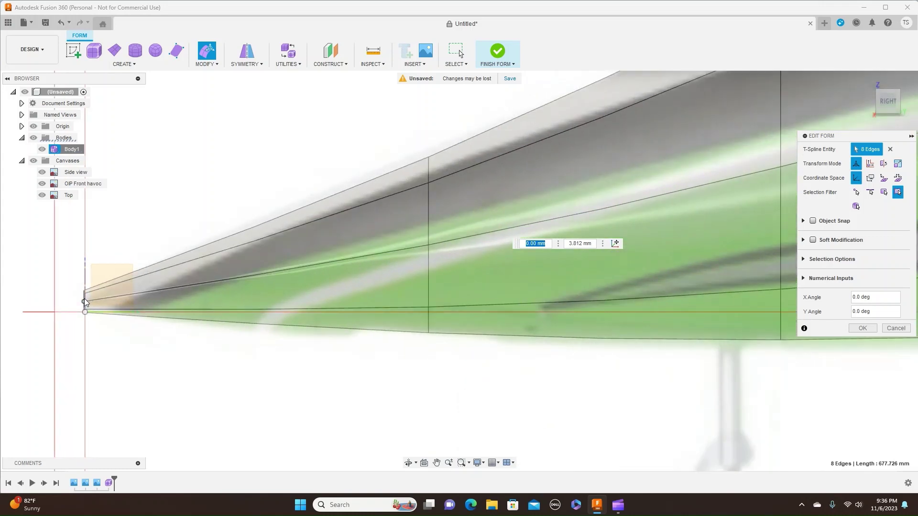
click(86, 299)
scroll(87, 298, up, 3)
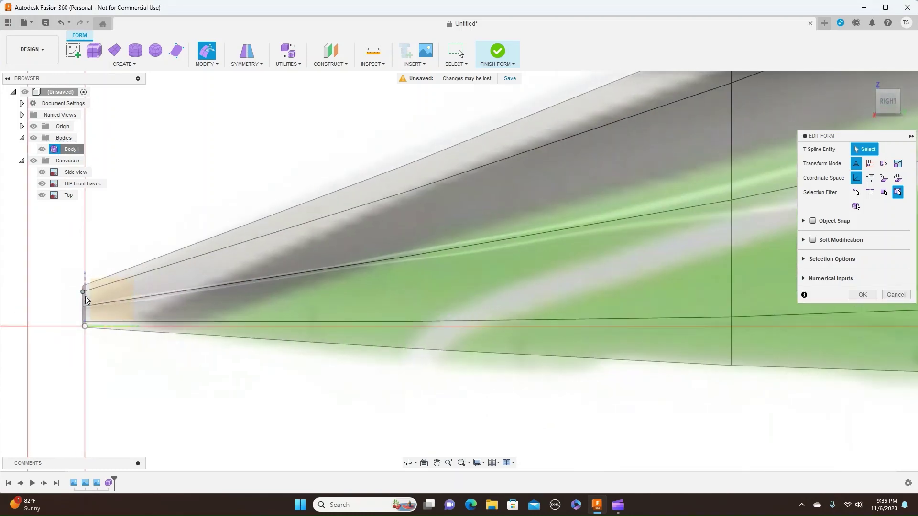
click(83, 303)
double_click(82, 300)
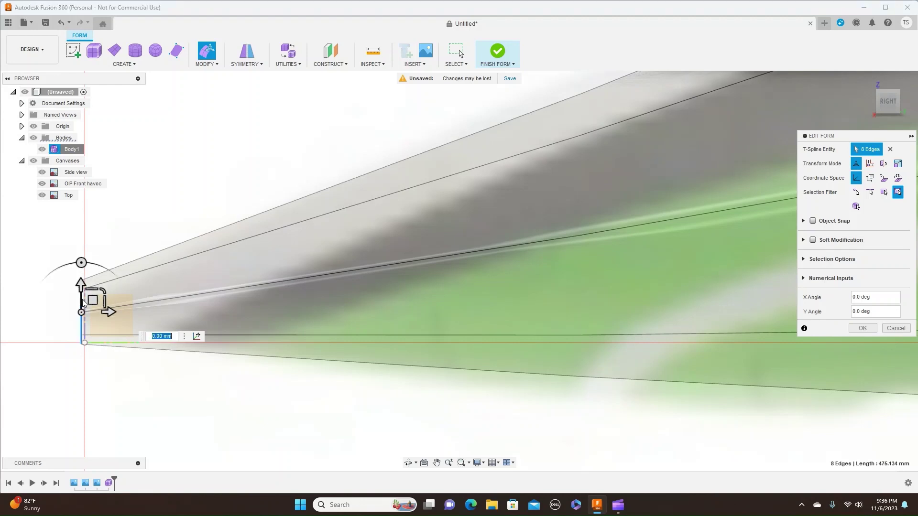
scroll(82, 300, down, 5)
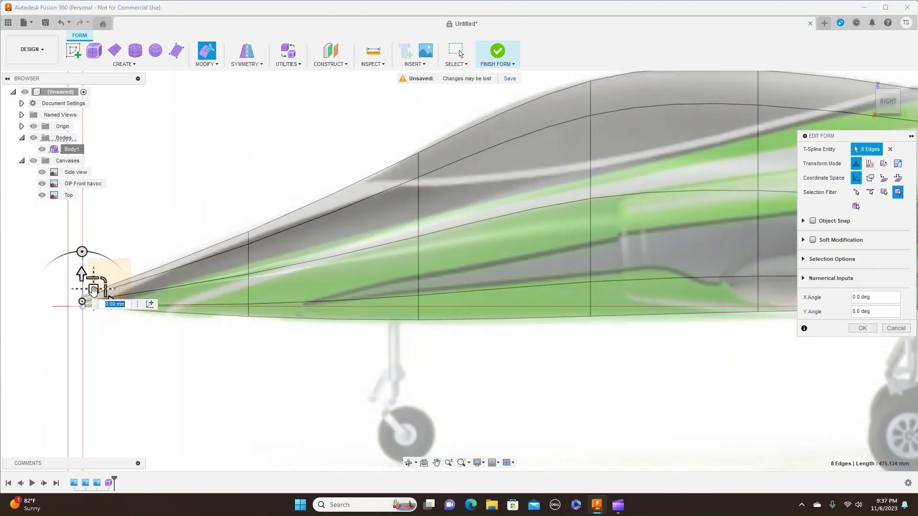
drag(93, 290, 94, 295)
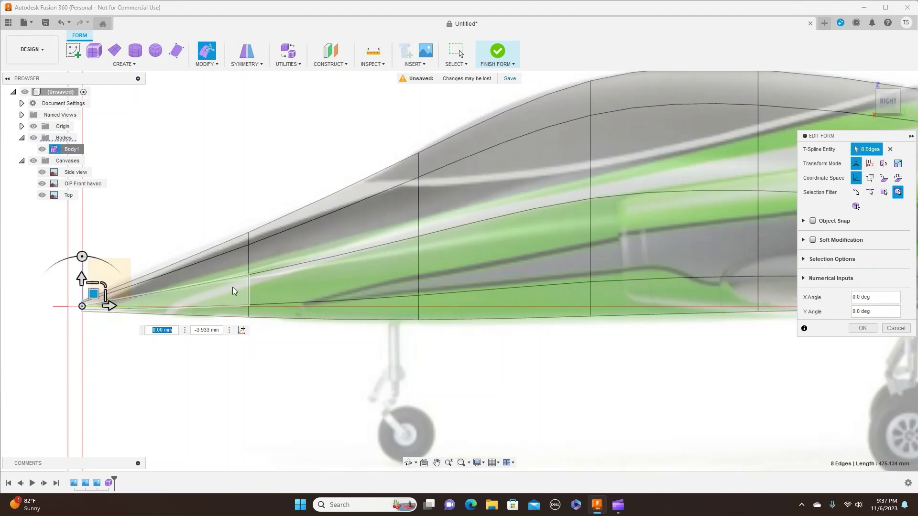
Raise the second edge loop from the nose about 3.1 mm and shift it about 0.8 mm toward the nose
double_click(249, 265)
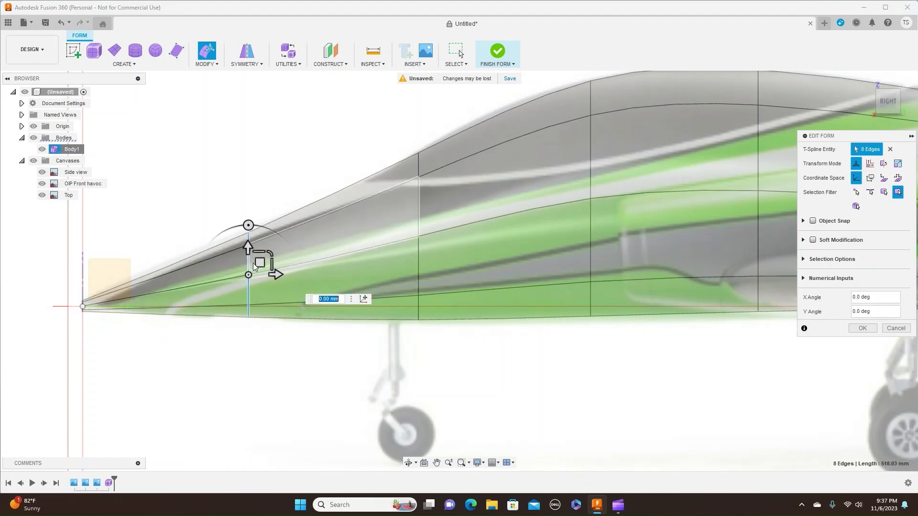
drag(261, 259, 259, 259)
scroll(638, 178, down, 3)
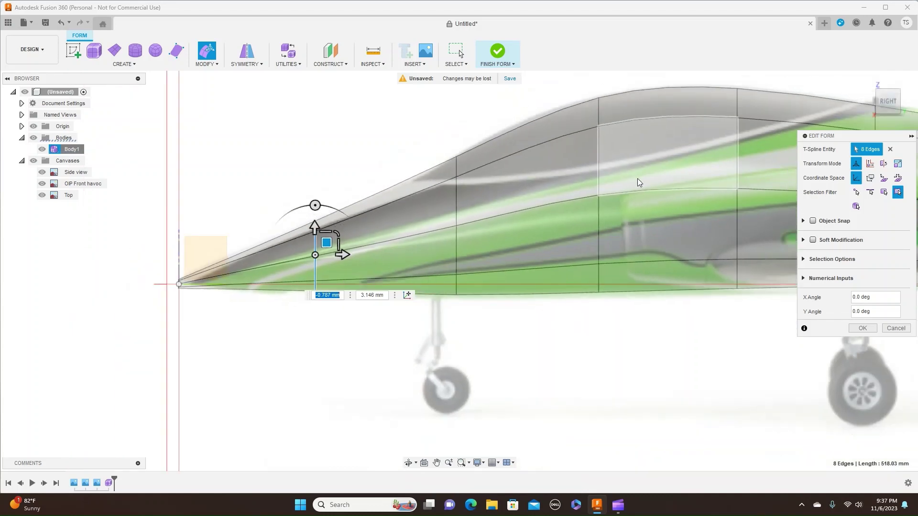
Enlarge the seventh edge loop from the nose slightly and raise it about 4.0 mm to match the side-view outline
middle_drag(678, 299, 391, 298)
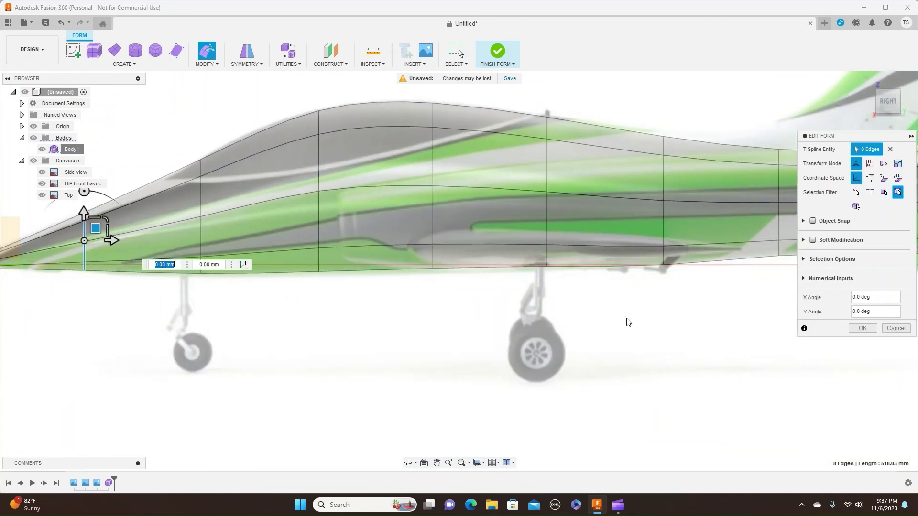
click(663, 179)
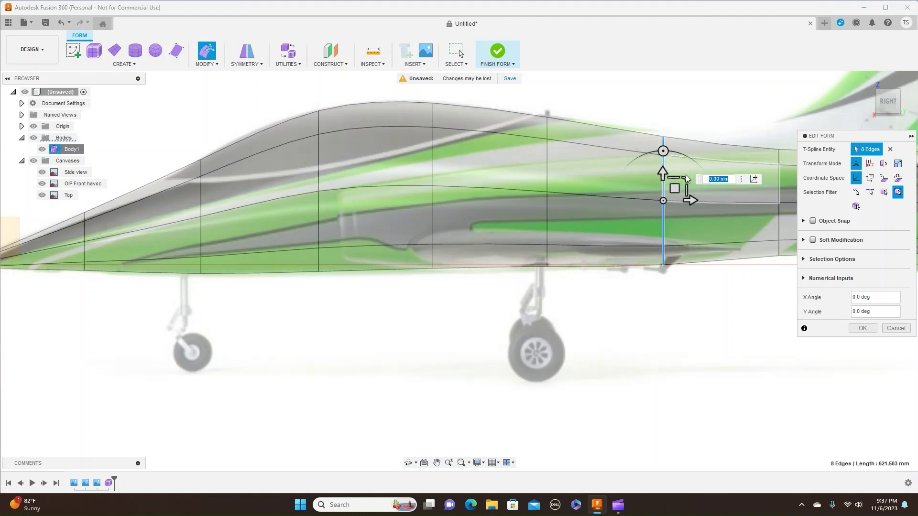
drag(686, 174, 674, 184)
Shrink the second edge loop from the tail slightly and raise it about 7.3 mm to fit the rear fuselage
scroll(707, 301, down, 6)
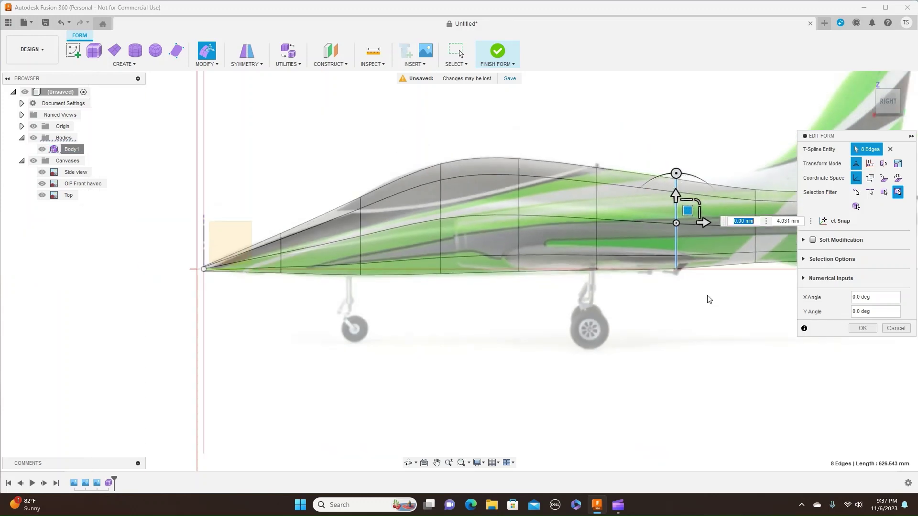
middle_drag(497, 301, 169, 329)
scroll(390, 320, down, 1)
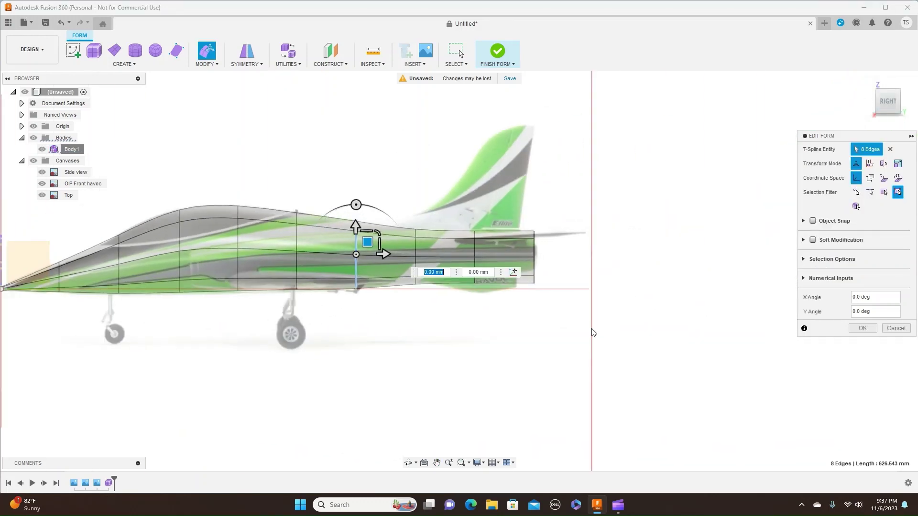
scroll(593, 330, up, 2)
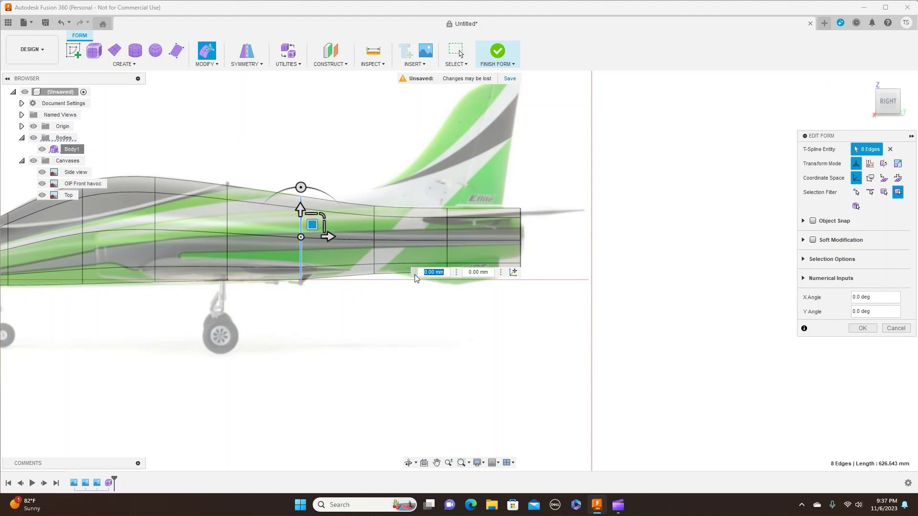
drag(414, 275, 579, 304)
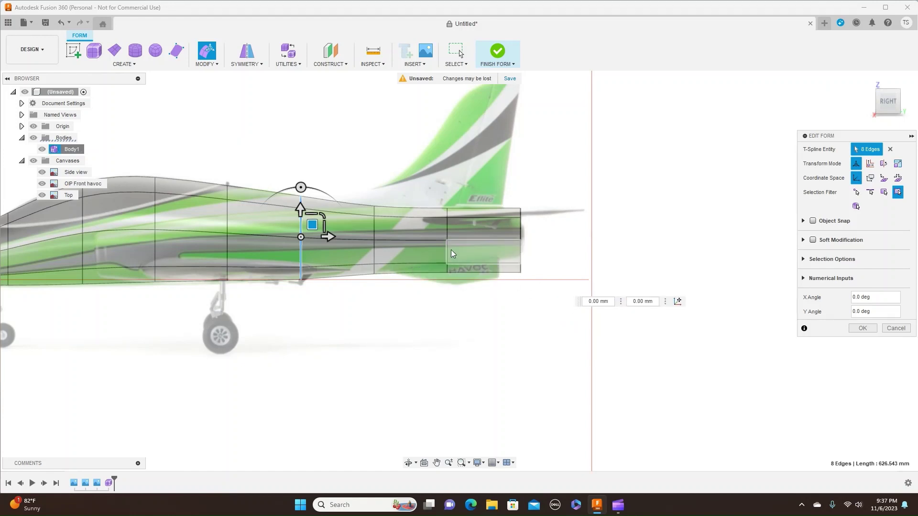
double_click(448, 227)
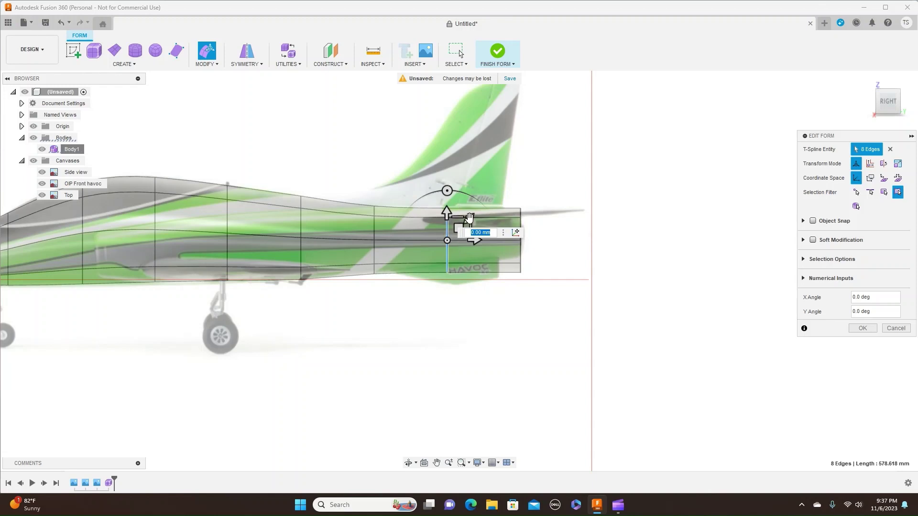
drag(471, 219, 458, 224)
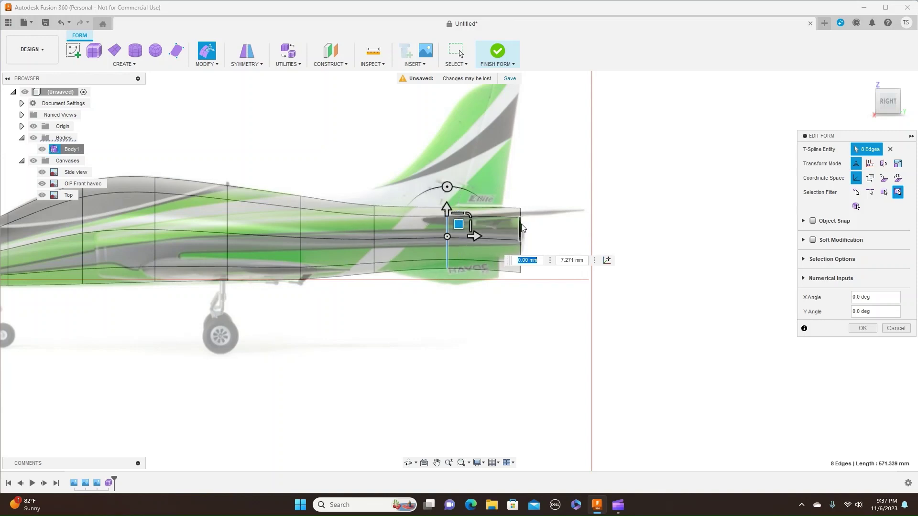
Taper the tail by raising its end edge loop and scaling it to about 0.71, and scale the neighbouring loop to 1.035
double_click(521, 224)
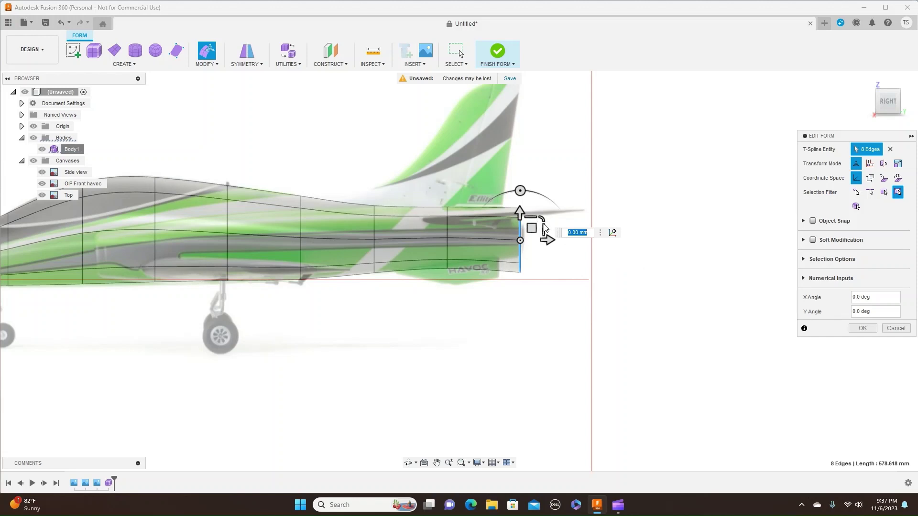
mouse_move(542, 219)
mouse_down()
mouse_move(527, 227)
mouse_move(541, 214)
mouse_move(531, 215)
mouse_up()
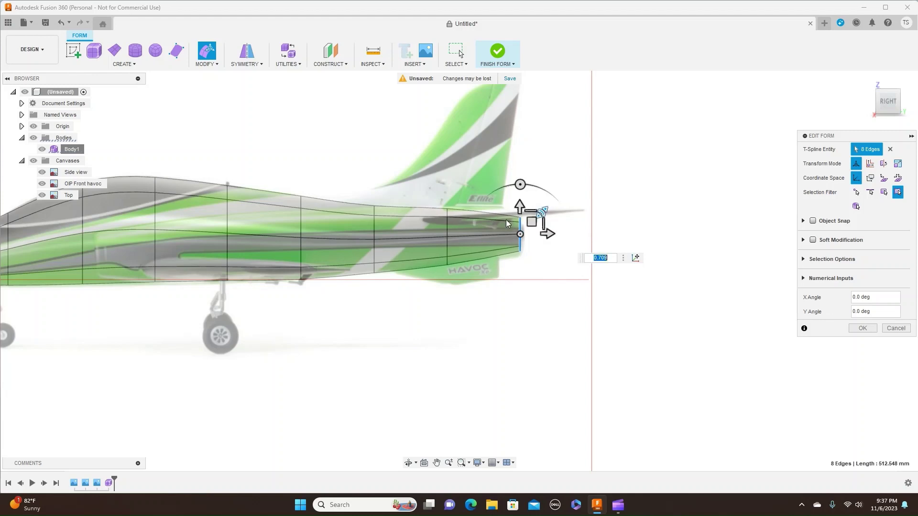
double_click(448, 225)
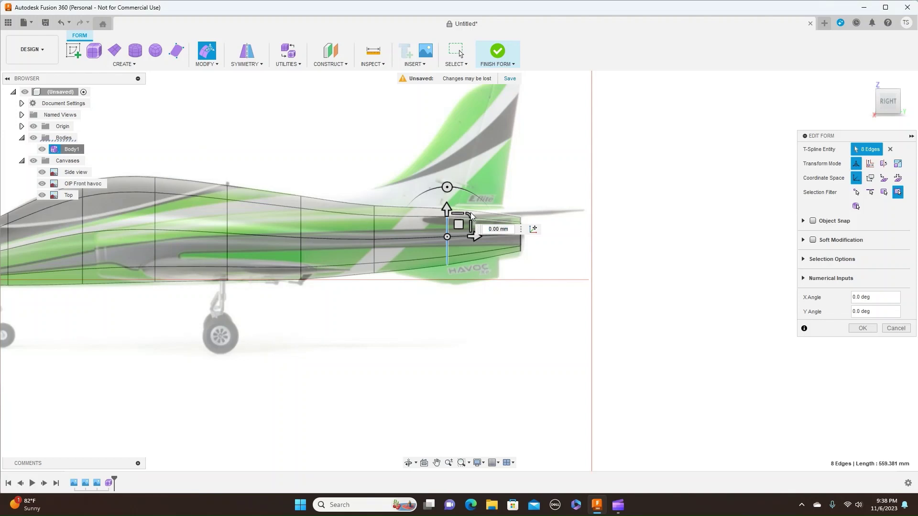
drag(466, 217, 467, 214)
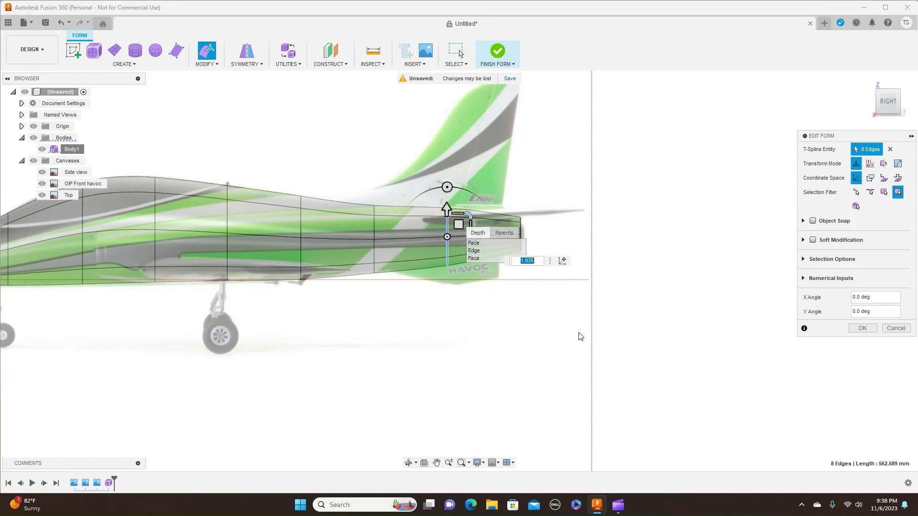
click(554, 331)
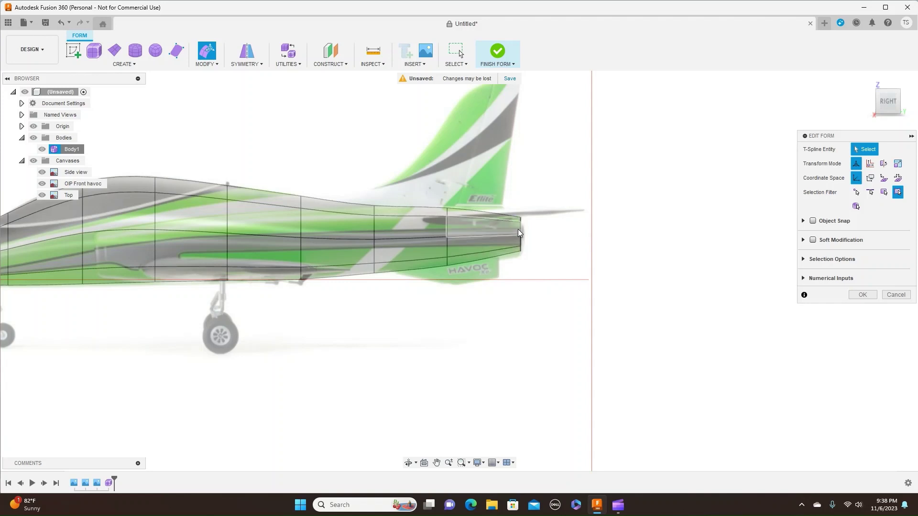
Lower the edge loop at the tail end about 7.2 mm to line up with the exhaust in the side view
scroll(519, 225, up, 2)
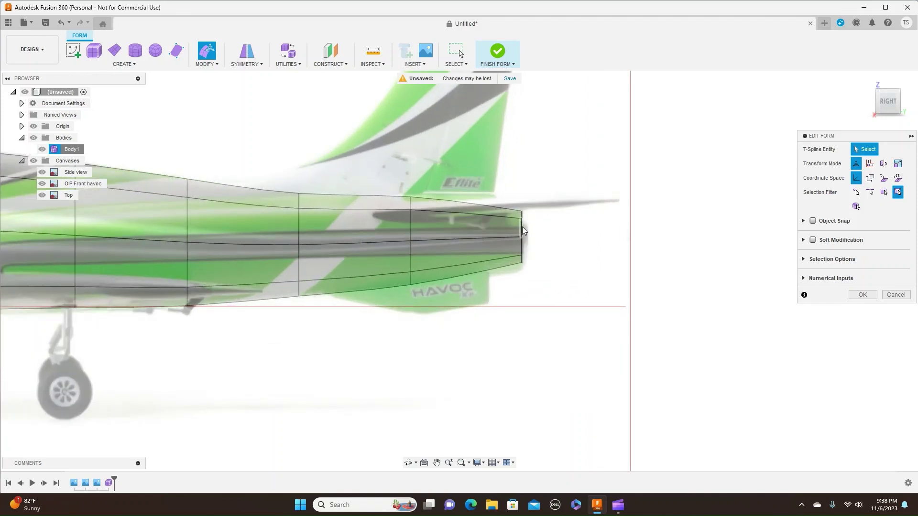
double_click(522, 226)
drag(533, 225, 532, 231)
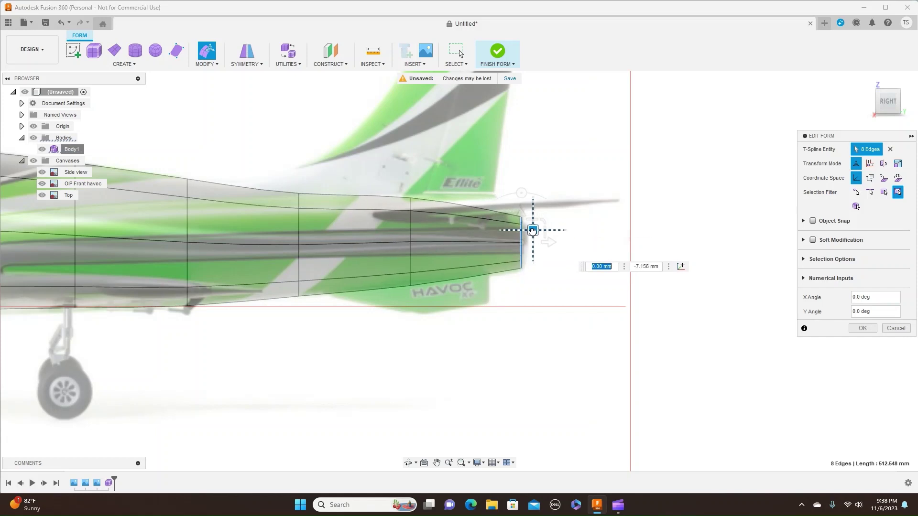
Lower the second edge loop from the tail about 3.6 mm and scale it to 0.854 to smooth the rear taper
double_click(410, 222)
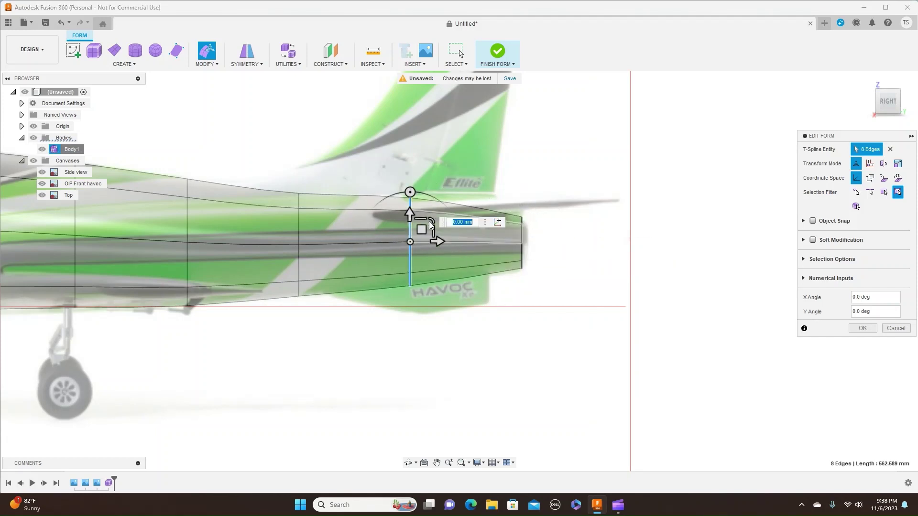
drag(430, 219, 419, 232)
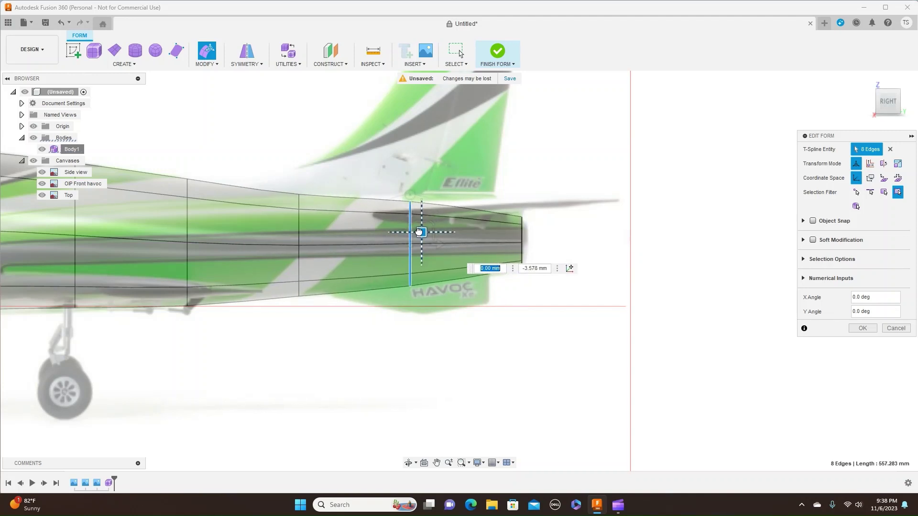
drag(419, 232, 419, 232)
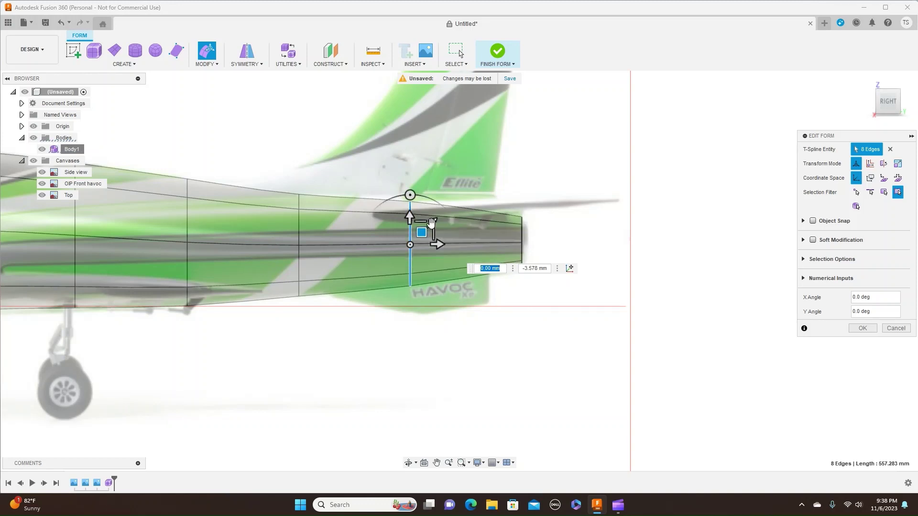
drag(431, 222, 427, 225)
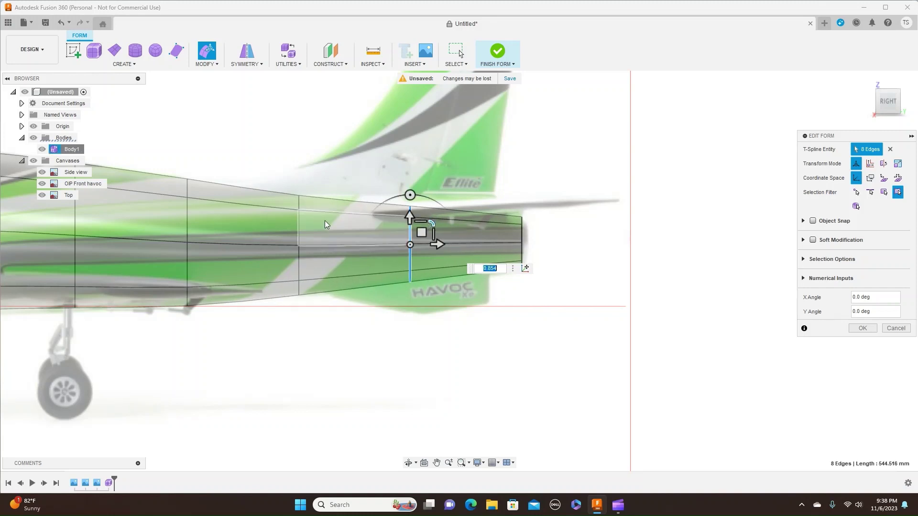
Lower the fifth edge loop from the nose, behind the canopy peak, about 3.3 mm to follow the side-view outline
scroll(414, 254, down, 2)
scroll(414, 254, down, 4)
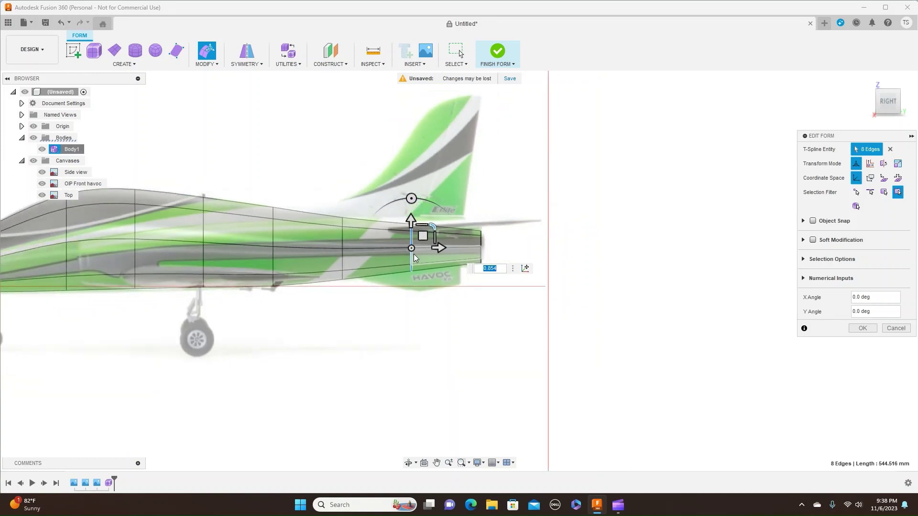
scroll(426, 271, down, 1)
middle_drag(454, 307, 561, 299)
scroll(480, 314, up, 1)
scroll(481, 315, up, 1)
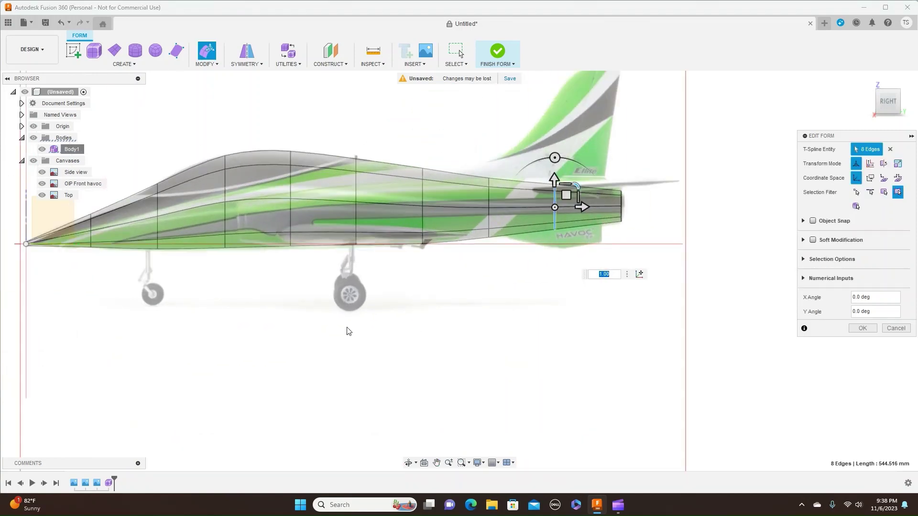
middle_drag(348, 331, 486, 328)
scroll(456, 325, up, 1)
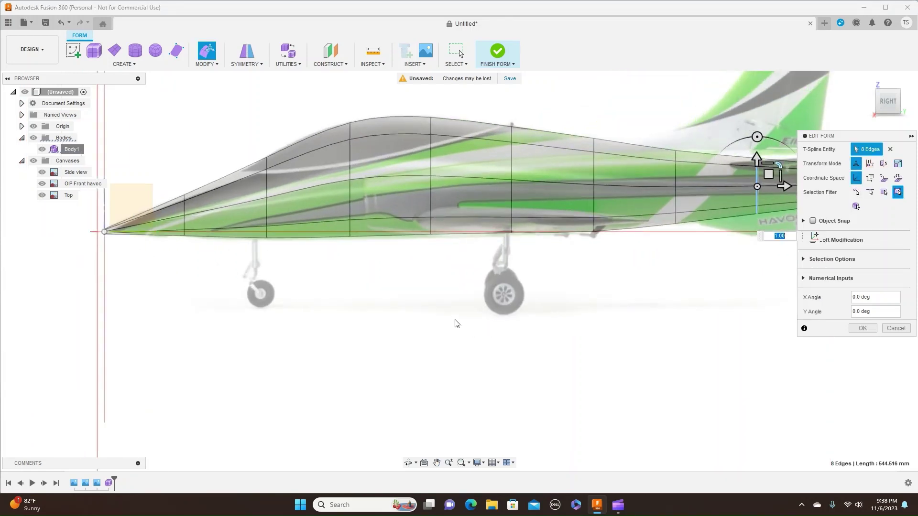
double_click(431, 193)
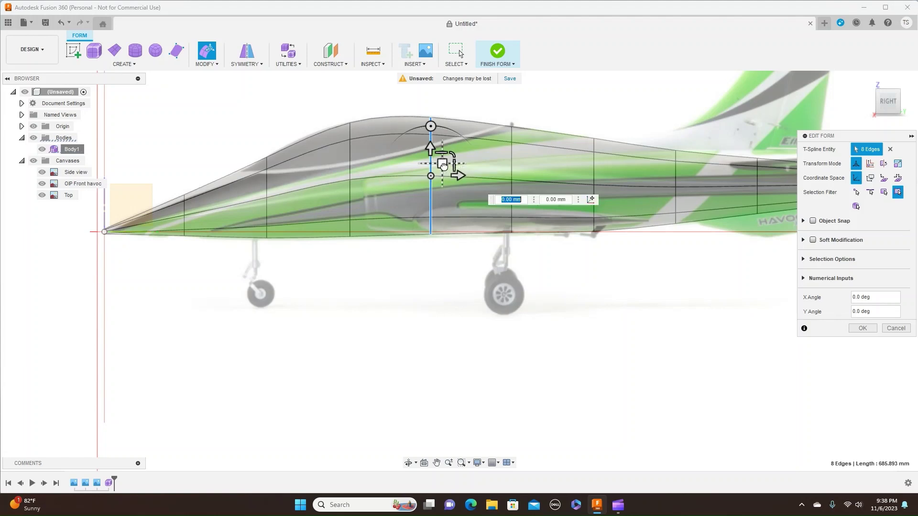
drag(443, 165, 443, 166)
Check the whole side profile against the canvas and switch to the top view of the fuselage
scroll(320, 216, up, 2)
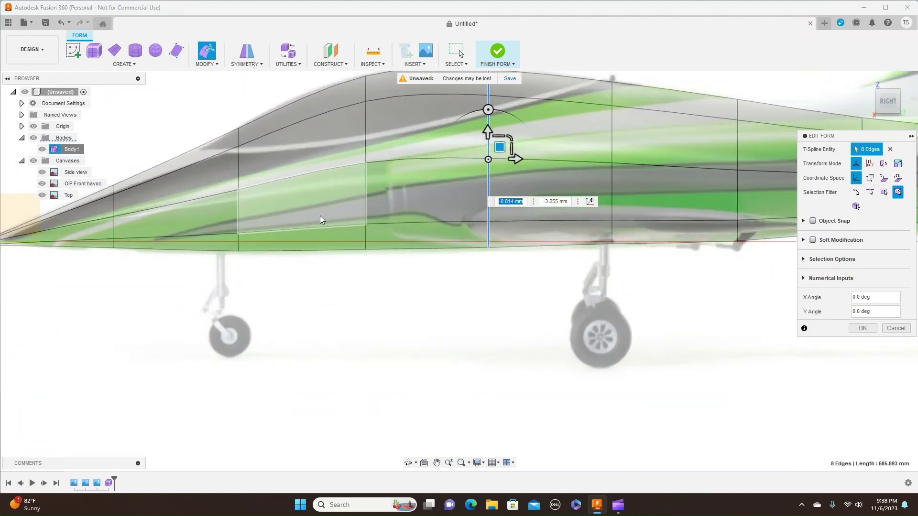
scroll(391, 324, up, 3)
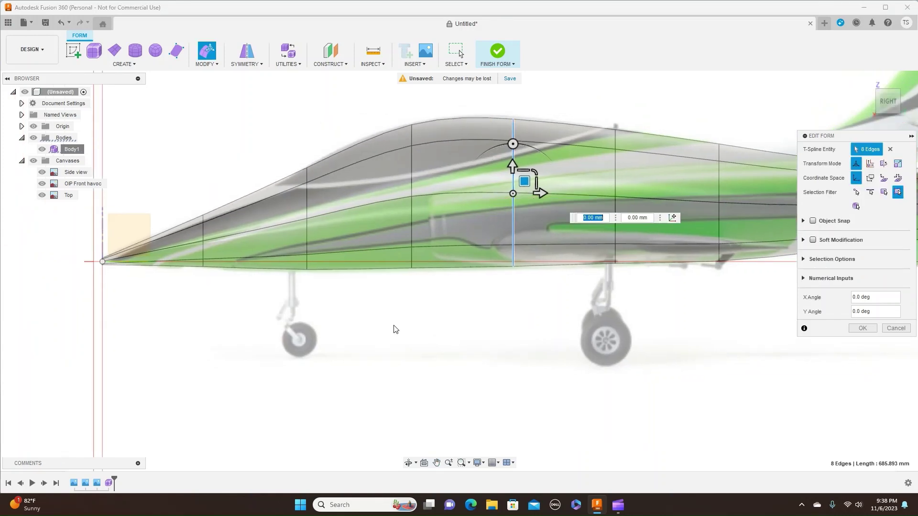
scroll(395, 328, up, 2)
scroll(395, 329, down, 1)
scroll(394, 329, down, 2)
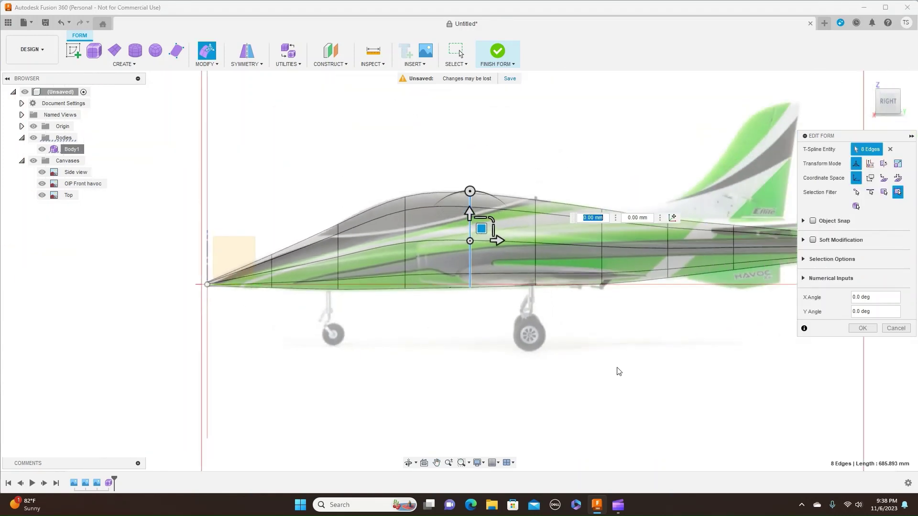
middle_drag(618, 372, 547, 374)
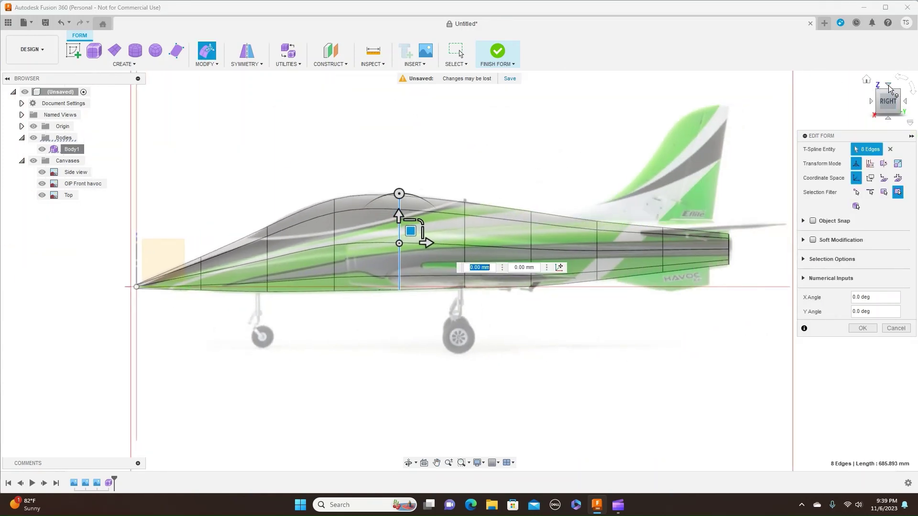
click(888, 85)
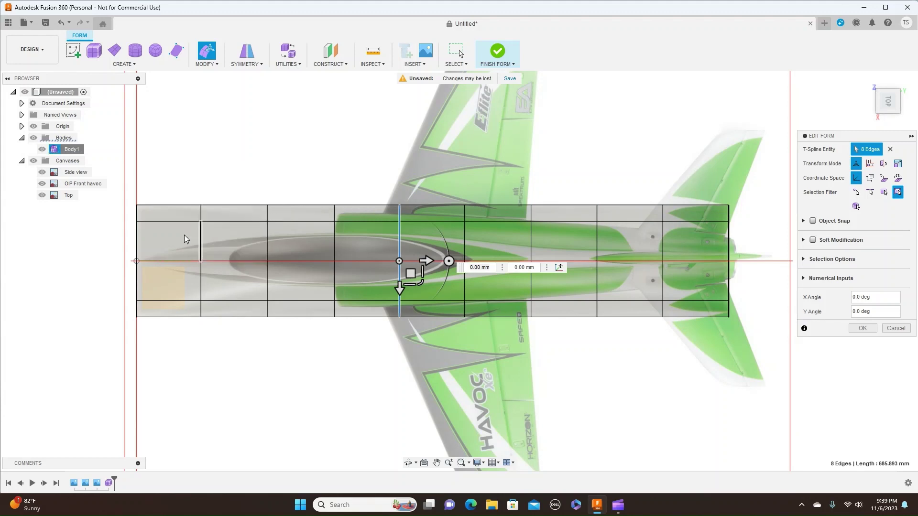
Narrow the third edge loop from the nose to the fuselage width ahead of the canopy in the top view
click(268, 235)
double_click(268, 234)
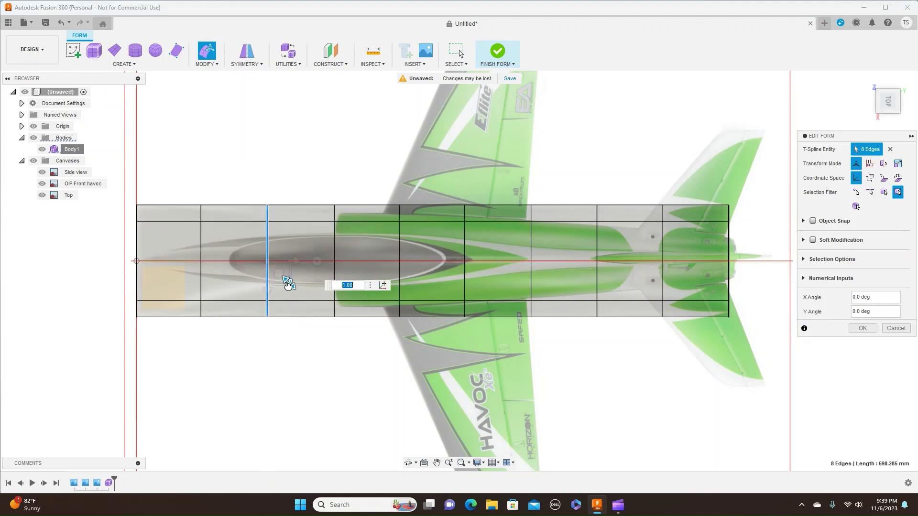
drag(287, 283, 272, 238)
Scale the second edge loop from the nose to about 0.387 and the nose-end loop to about 0.136 to form the pointed nose
double_click(202, 241)
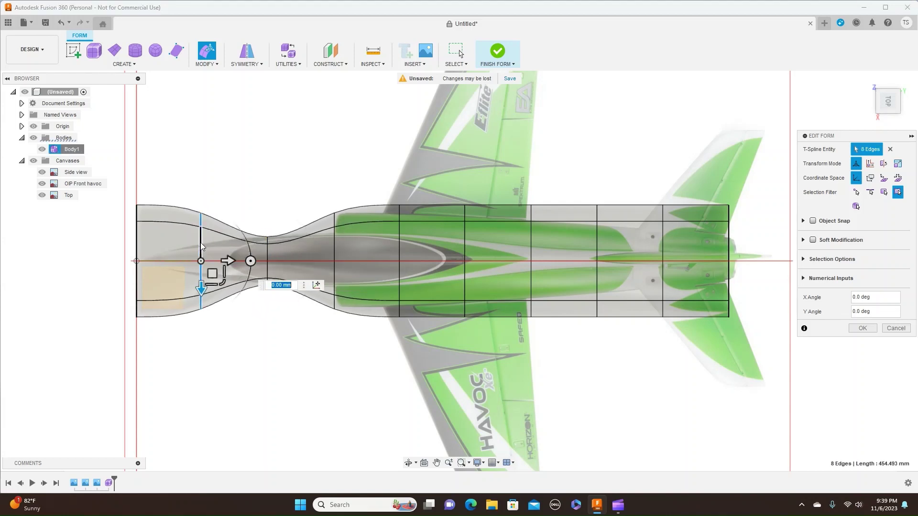
drag(223, 283, 144, 243)
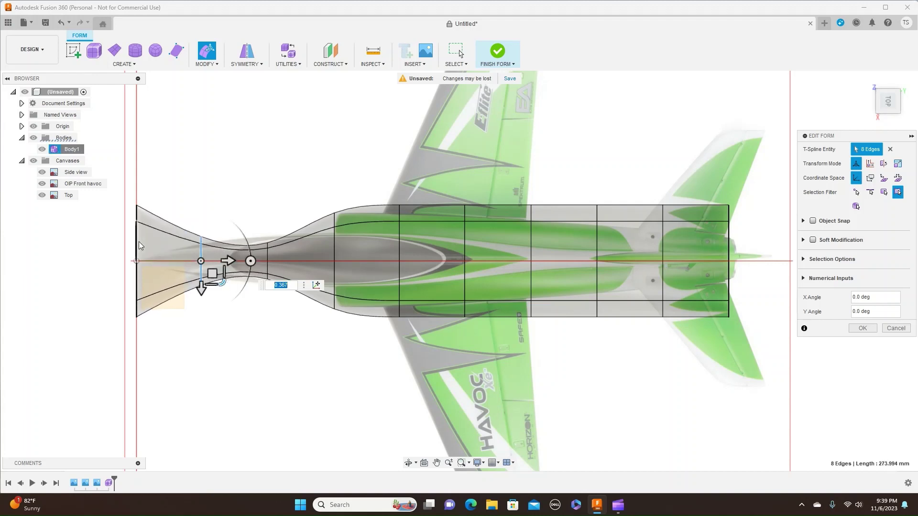
double_click(139, 242)
drag(162, 286, 136, 238)
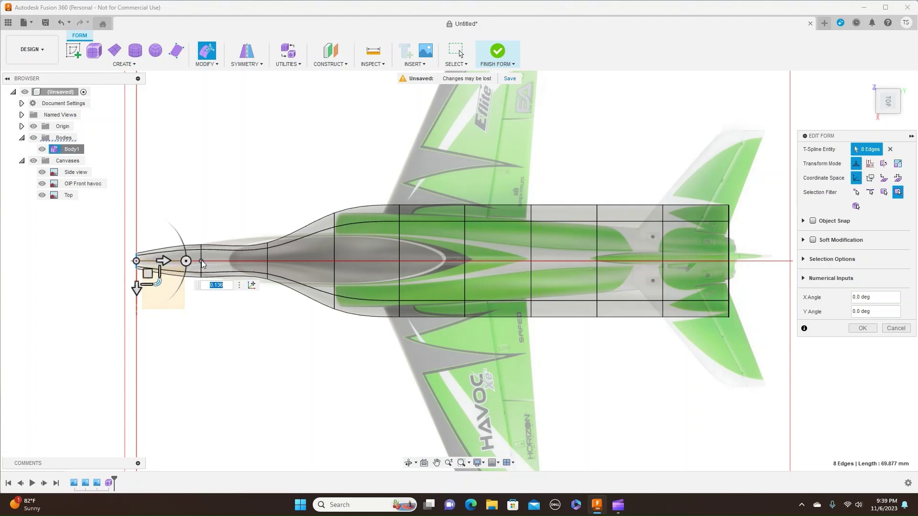
Widen the third edge loop from the nose by about 1.72 and scale the fourth to about 0.377 to match the canopy width
scroll(200, 262, up, 5)
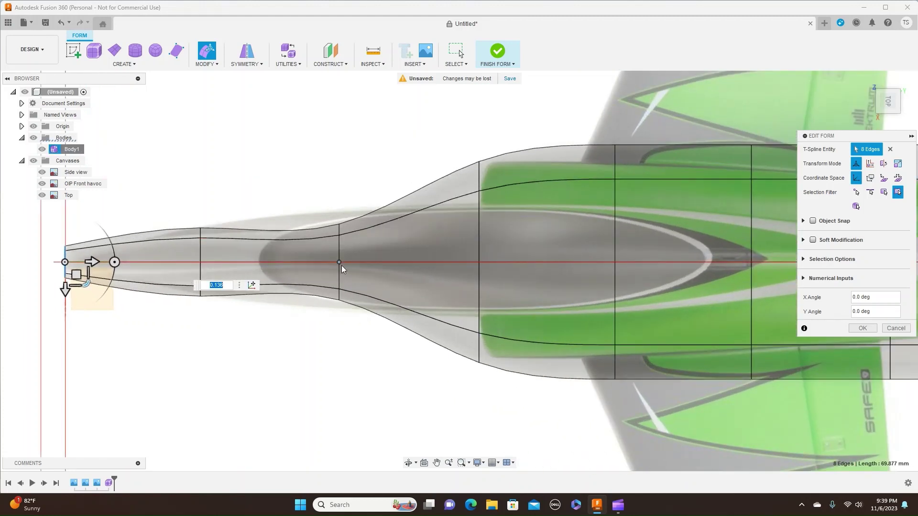
double_click(340, 269)
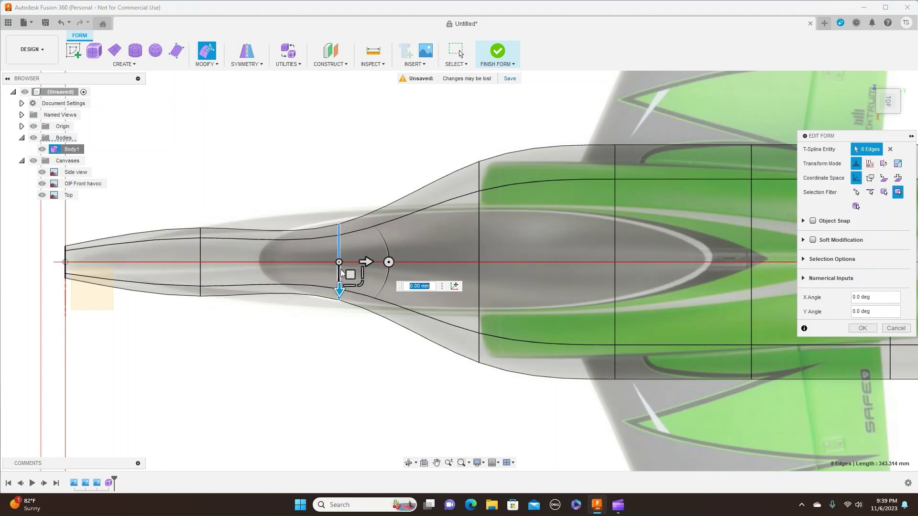
click(365, 288)
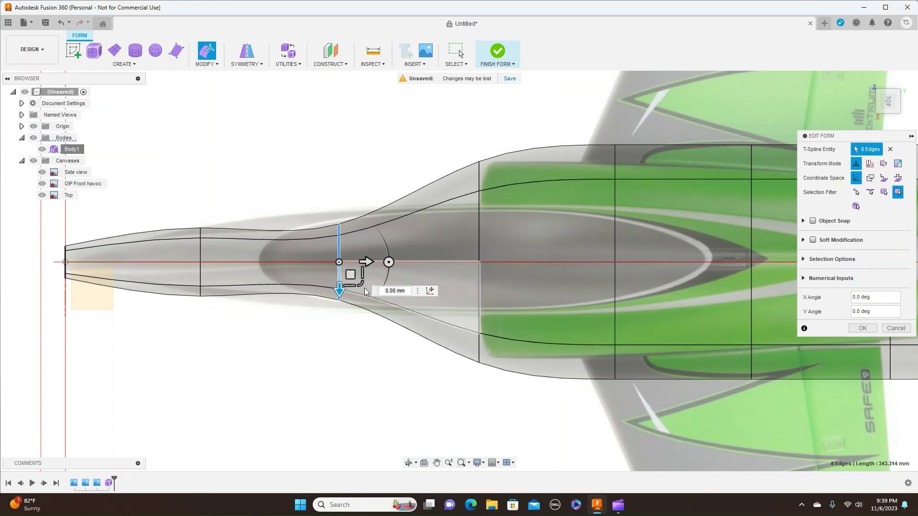
double_click(340, 246)
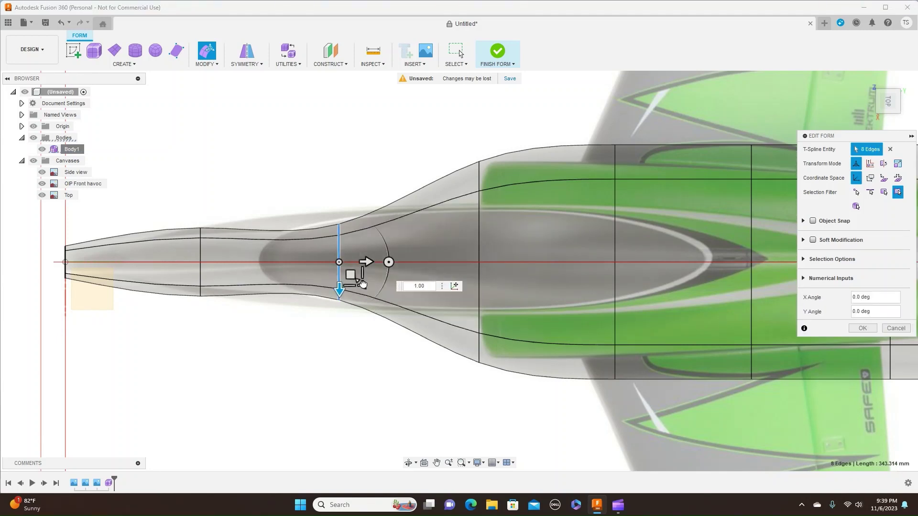
mouse_move(363, 285)
mouse_down()
mouse_move(379, 297)
mouse_move(378, 289)
mouse_up()
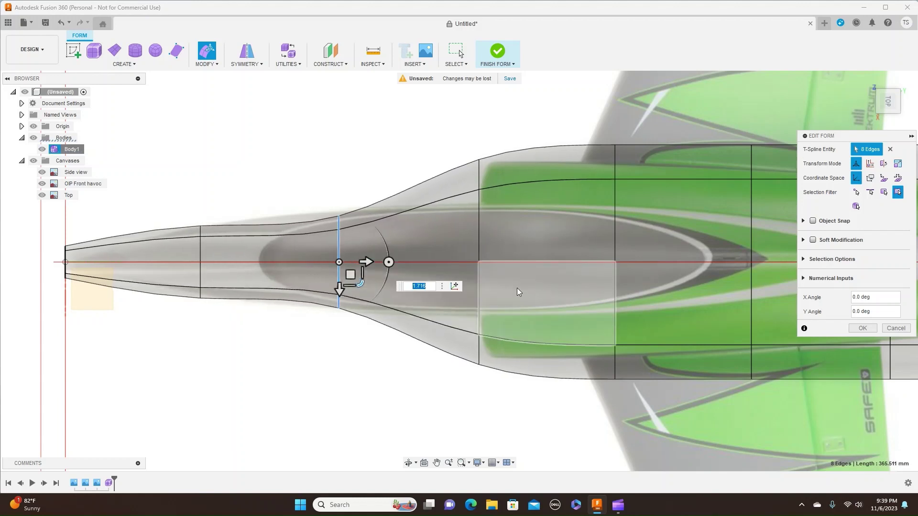
double_click(480, 226)
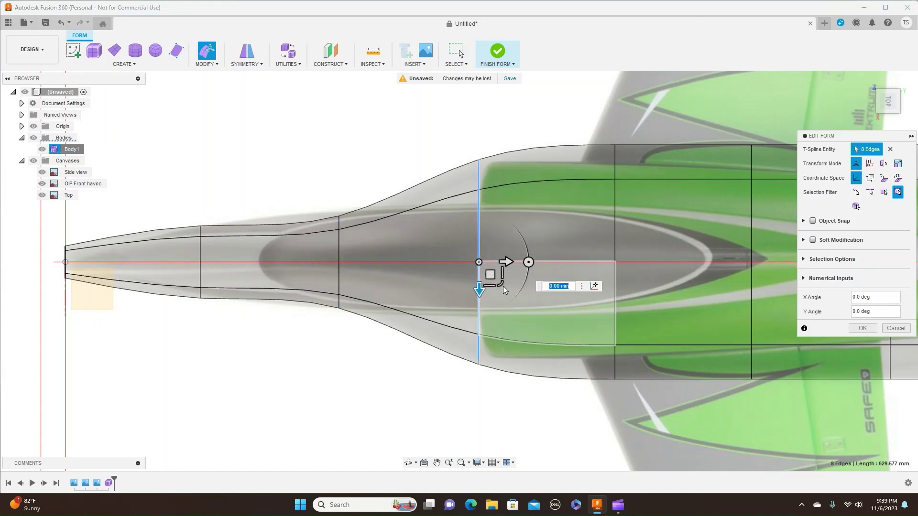
drag(501, 286, 497, 259)
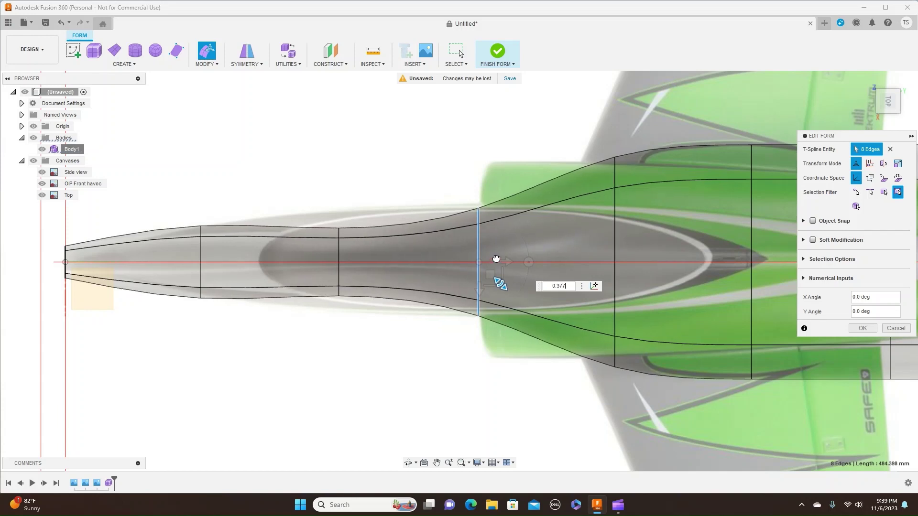
Scale the third edge loop from the nose to about 1.816 and the second to about 0.761 to smooth the nose taper
double_click(340, 254)
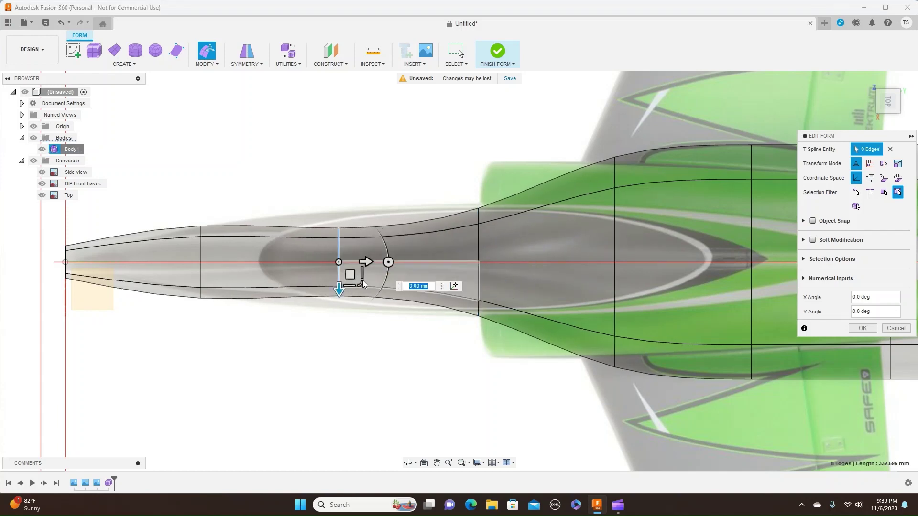
drag(363, 282, 374, 302)
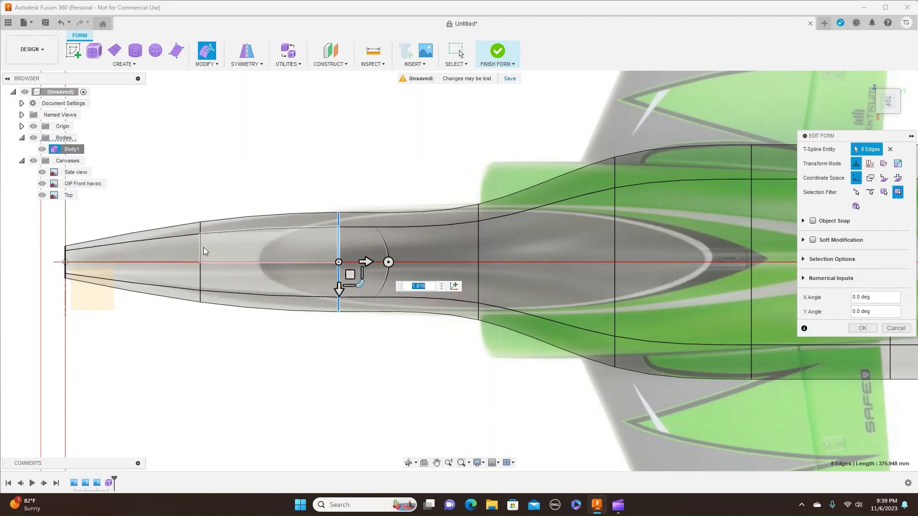
click(202, 247)
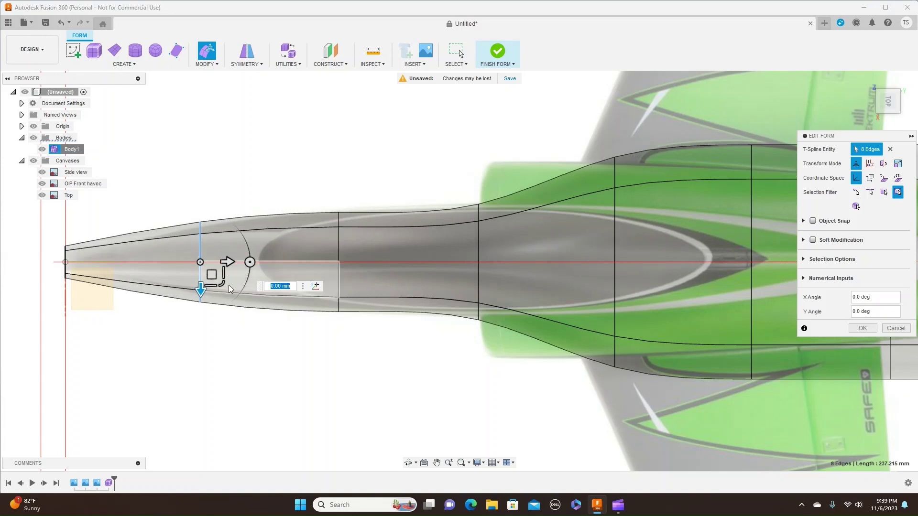
drag(225, 284, 222, 276)
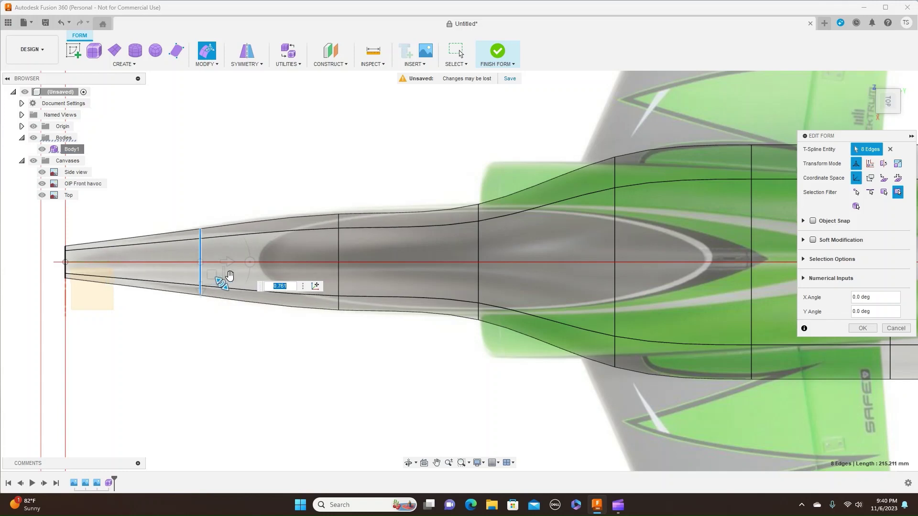
Scale the fifth edge loop from the nose to about 0.417 to match the rear canopy width
scroll(749, 366, down, 2)
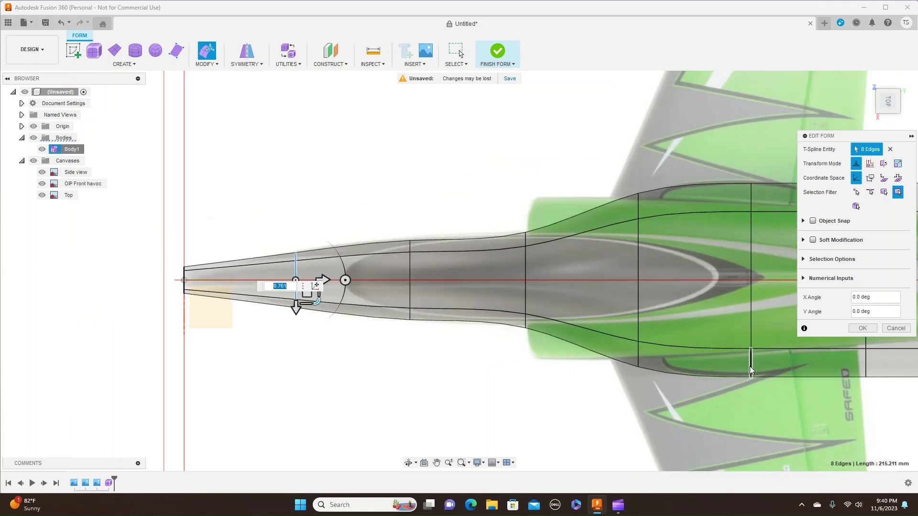
scroll(750, 366, down, 3)
middle_drag(756, 358, 490, 331)
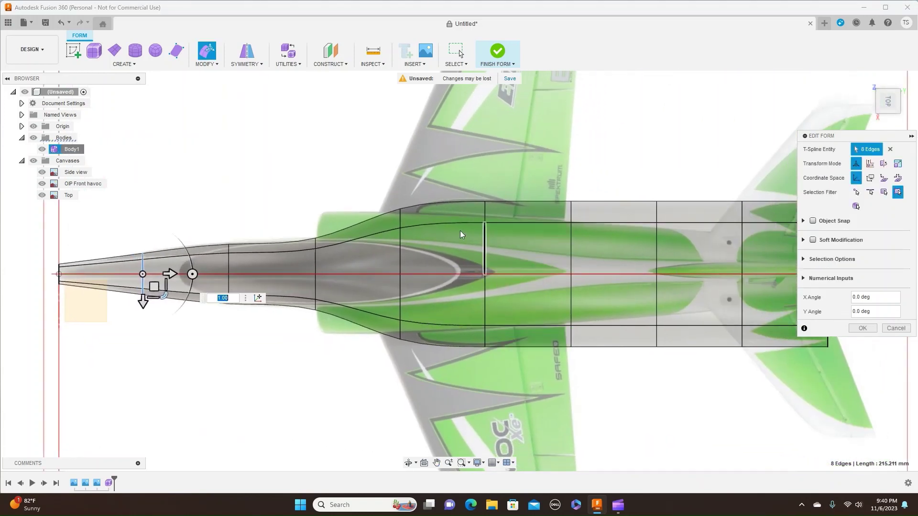
double_click(401, 253)
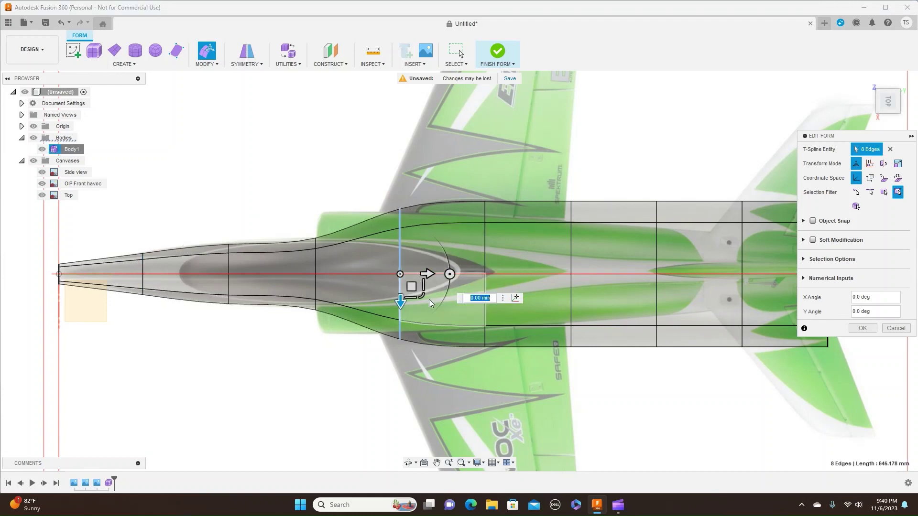
drag(424, 297, 417, 274)
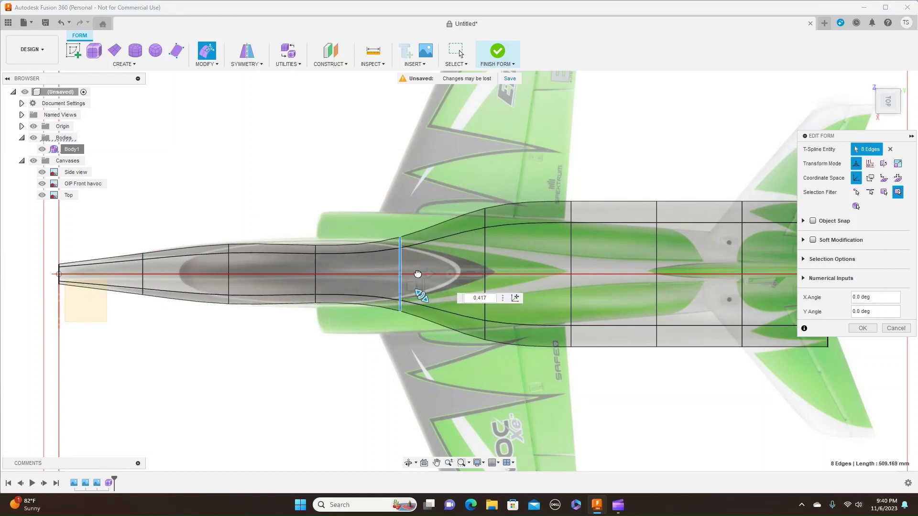
Scale the sixth edge loop from the nose to about 0.35 and the seventh to about 0.215 to follow the spine behind the canopy
double_click(485, 245)
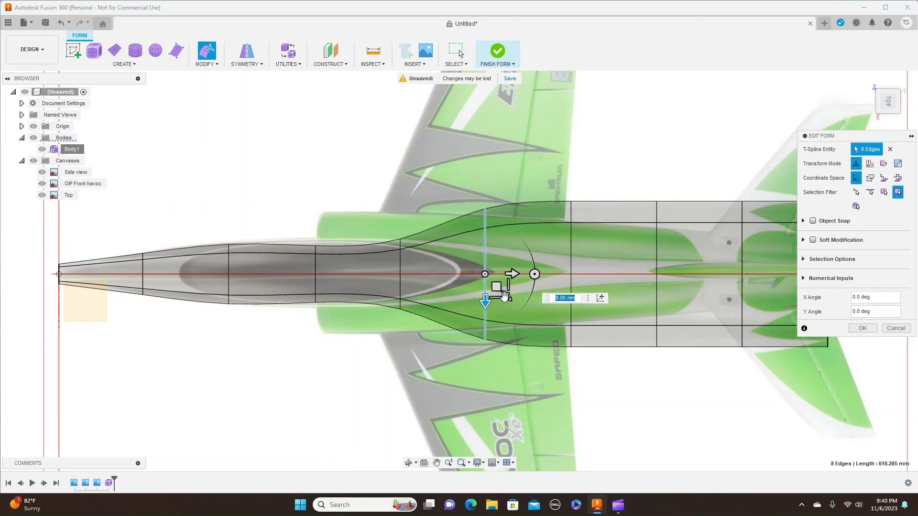
drag(506, 293, 499, 266)
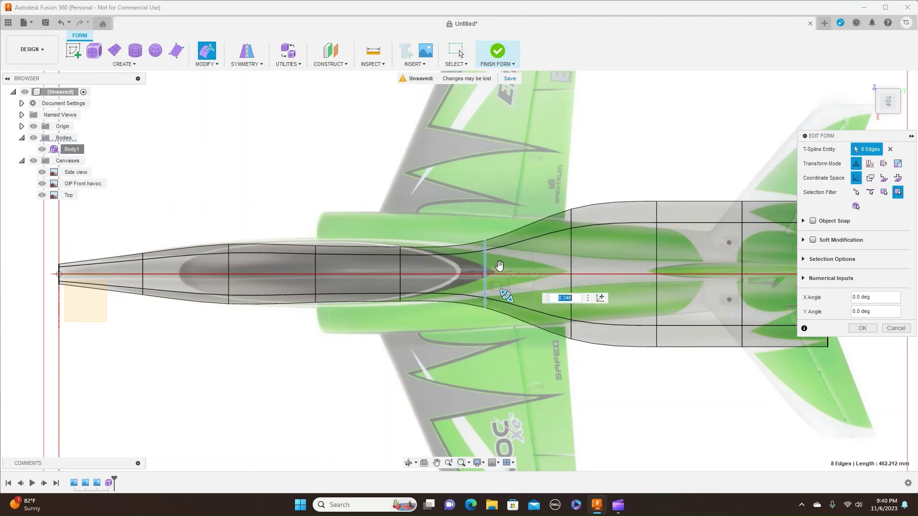
double_click(571, 256)
drag(593, 295, 589, 252)
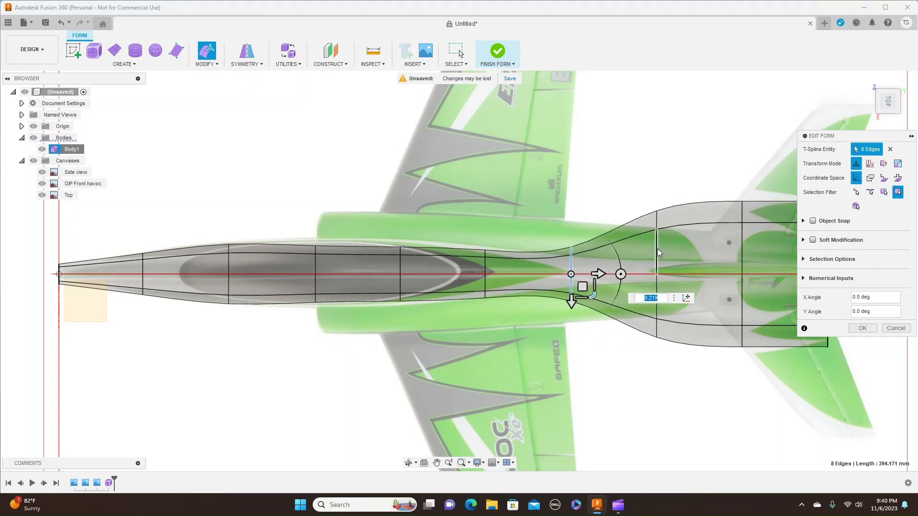
Scale the eighth edge loop from the nose to about 0.25 to continue the narrow rear spine
click(657, 250)
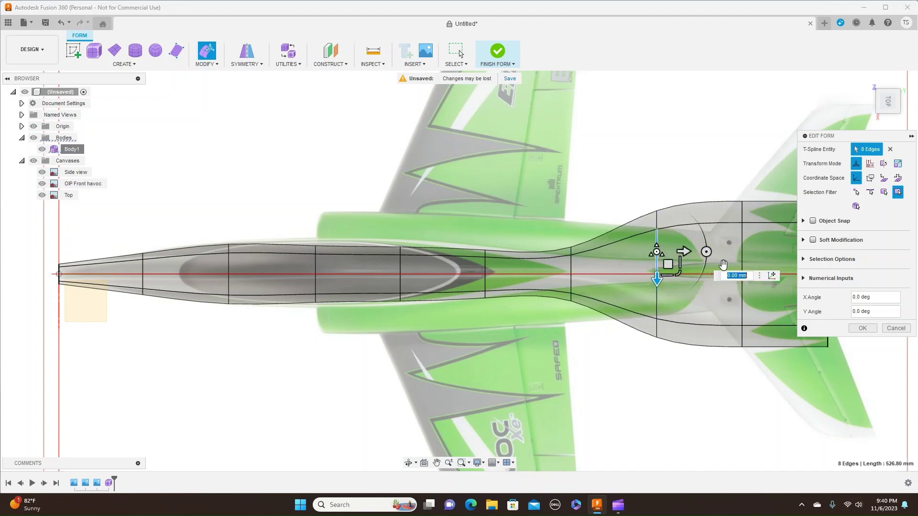
double_click(656, 310)
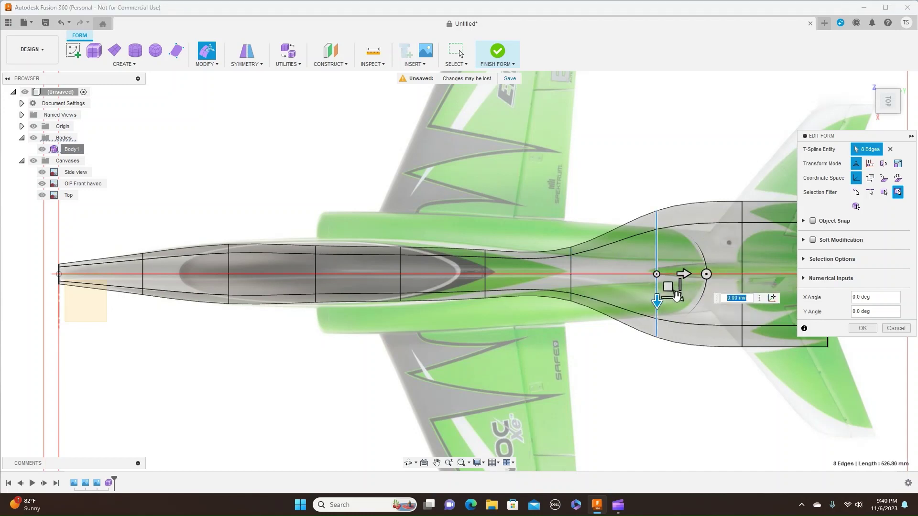
drag(676, 296, 666, 258)
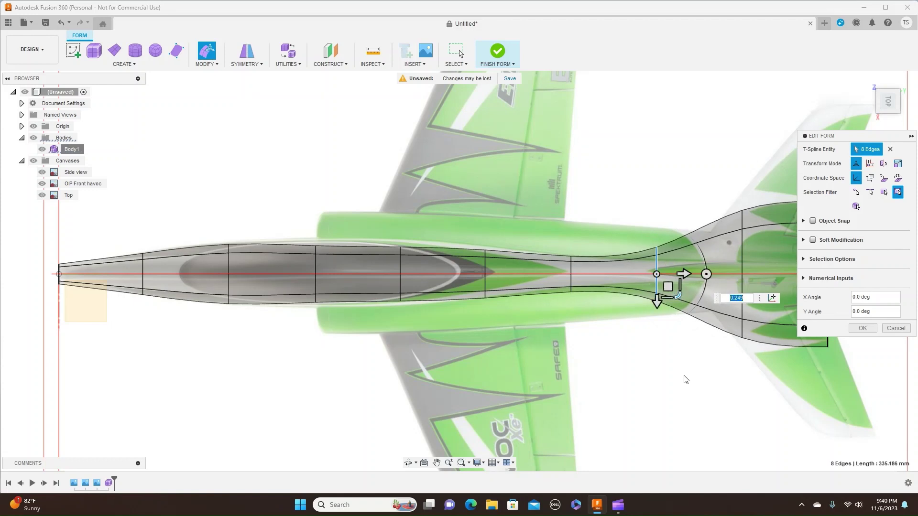
Scale the second edge loop from the tail to about 0.18 and the tail-end loop to about 0.149 to finish the rear taper
scroll(686, 379, down, 4)
scroll(604, 325, up, 2)
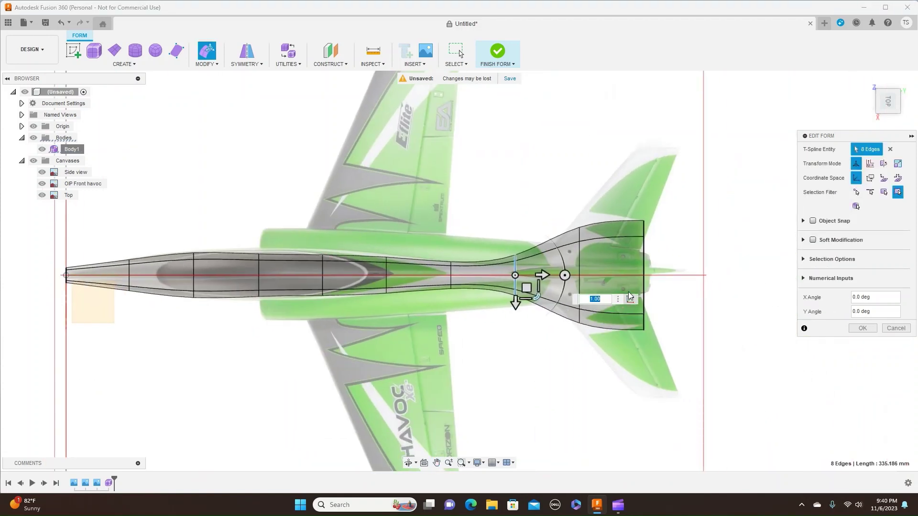
double_click(580, 260)
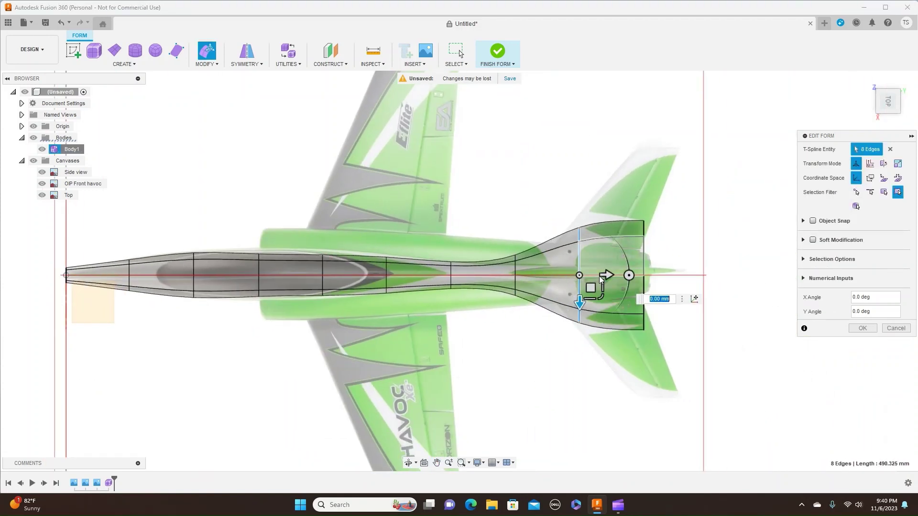
drag(601, 295, 588, 275)
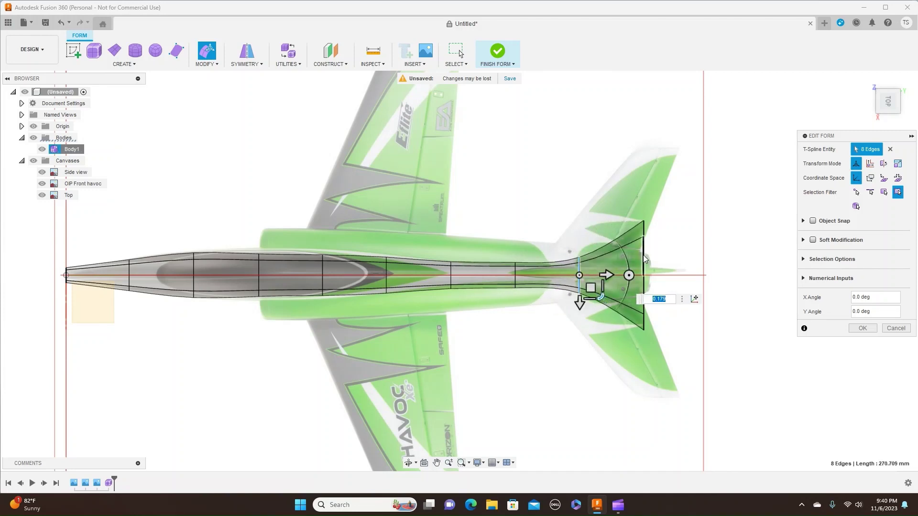
double_click(644, 255)
drag(665, 297, 655, 246)
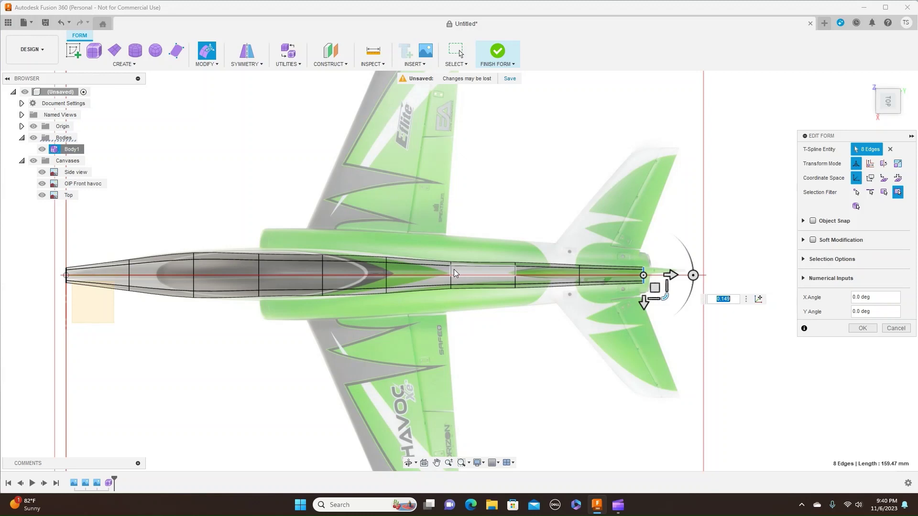
Refine the rear canopy outline by scaling the sixth edge loop from the nose to 0.93 and the fifth to about 1.18
click(451, 270)
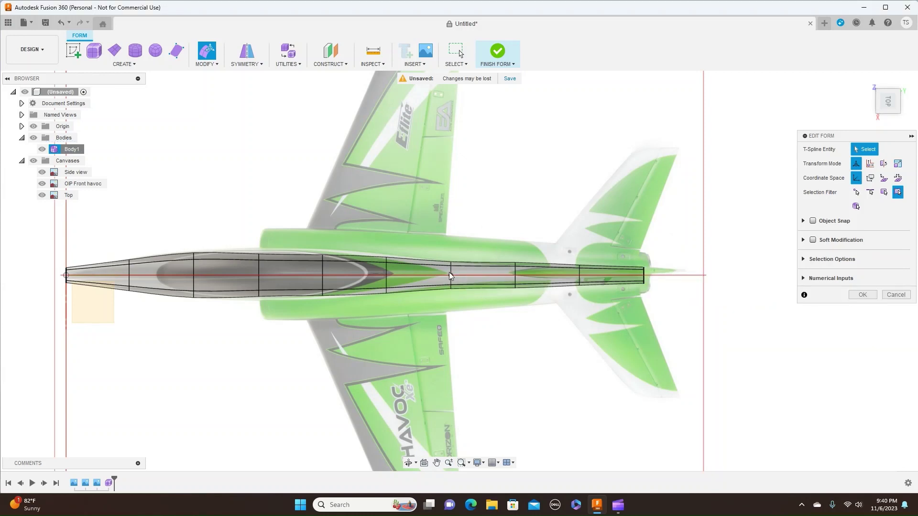
scroll(449, 271, up, 3)
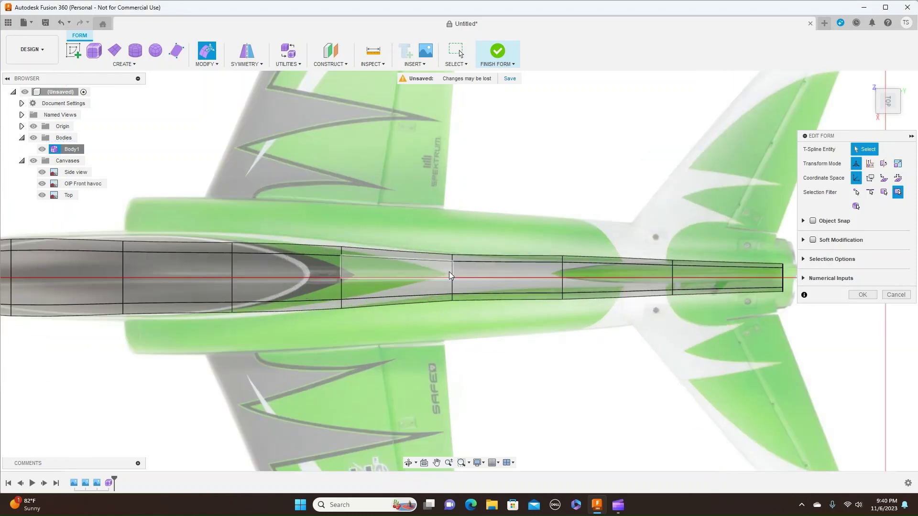
click(340, 263)
double_click(340, 263)
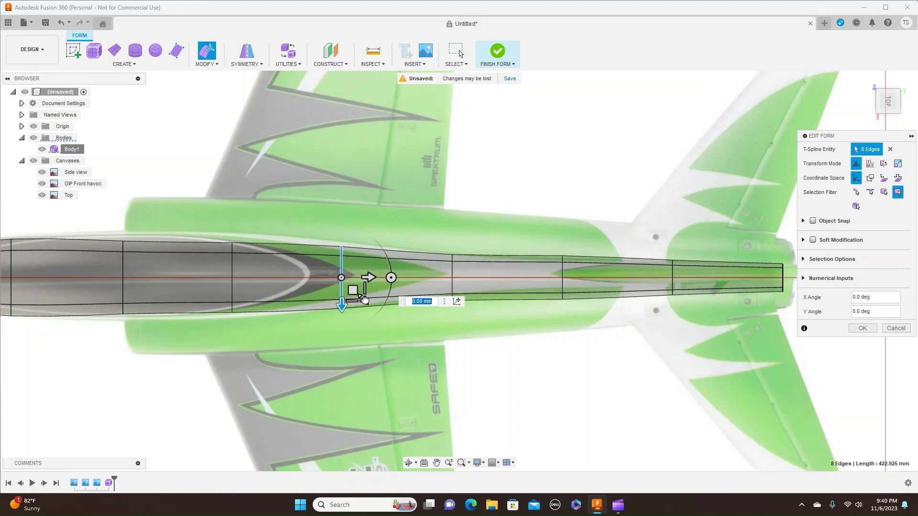
drag(365, 299, 524, 372)
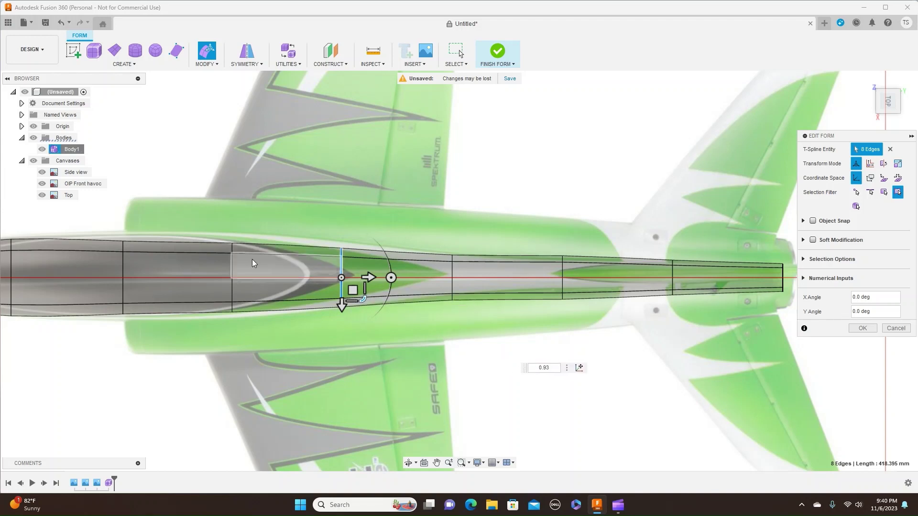
double_click(233, 263)
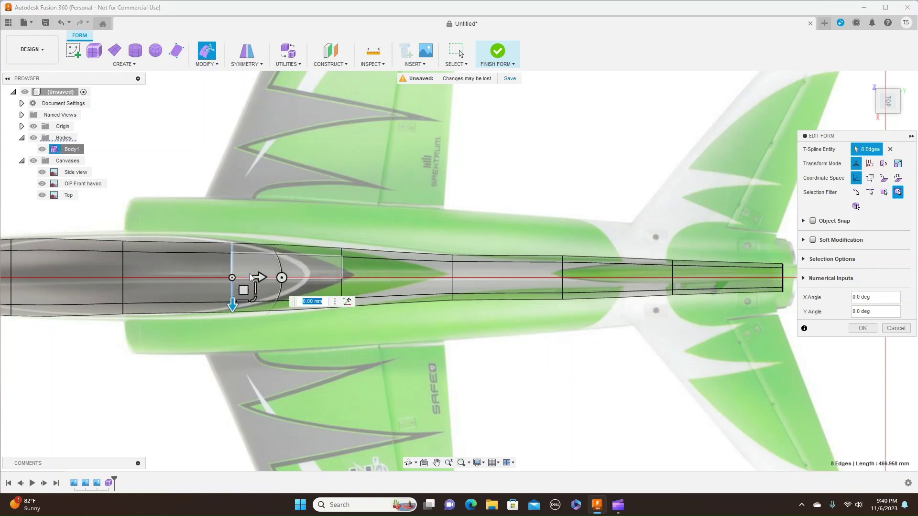
drag(253, 298, 259, 301)
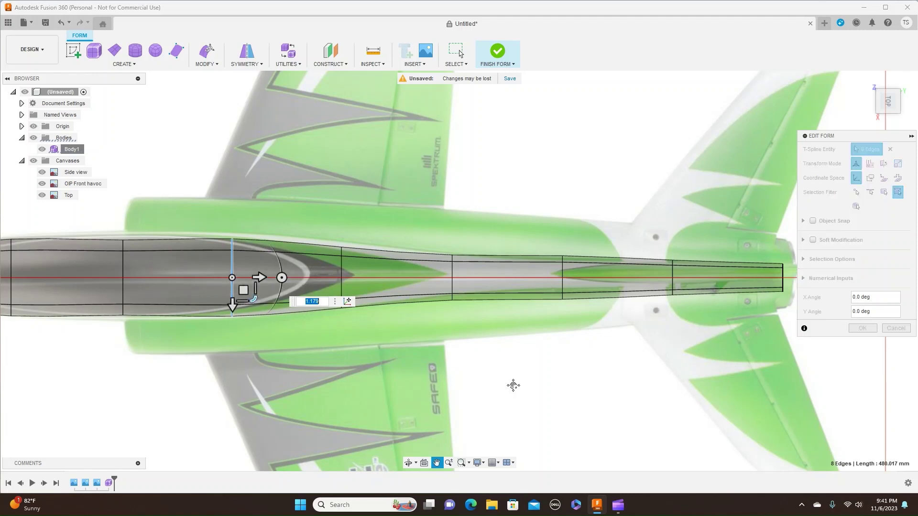
Scale the fourth edge loop from the nose to about 1.28 to match the fuselage's width at the canopy
middle_drag(512, 383, 652, 352)
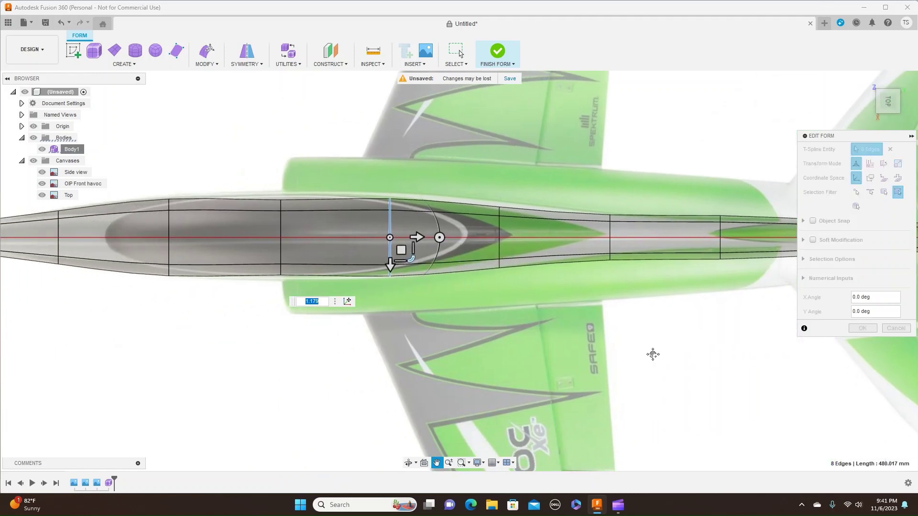
double_click(281, 231)
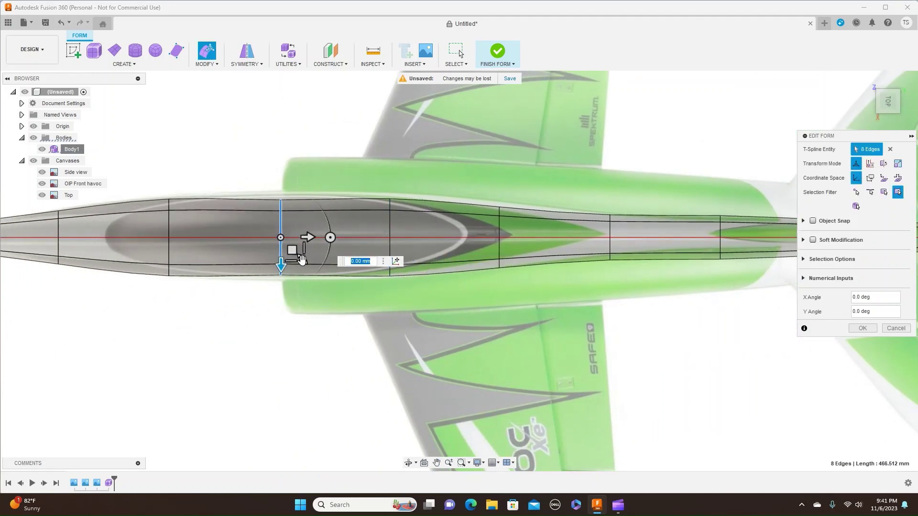
drag(301, 258, 306, 265)
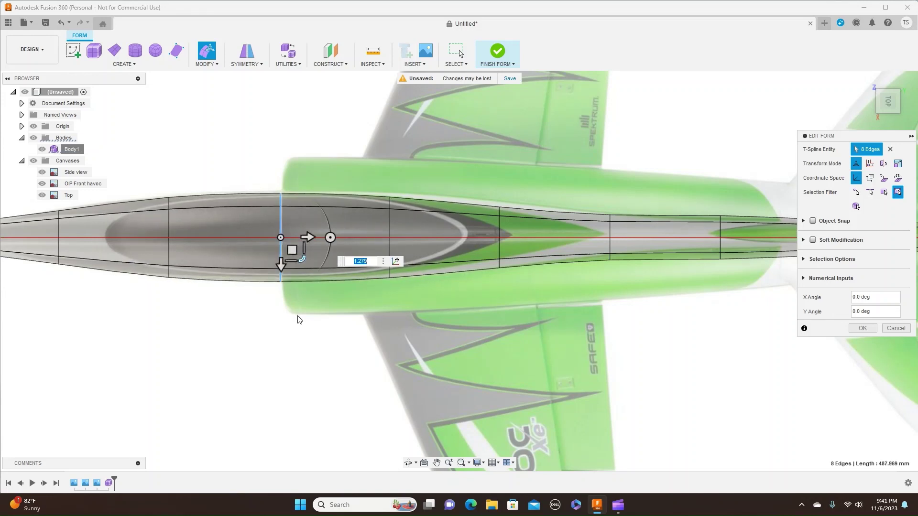
scroll(298, 316, down, 2)
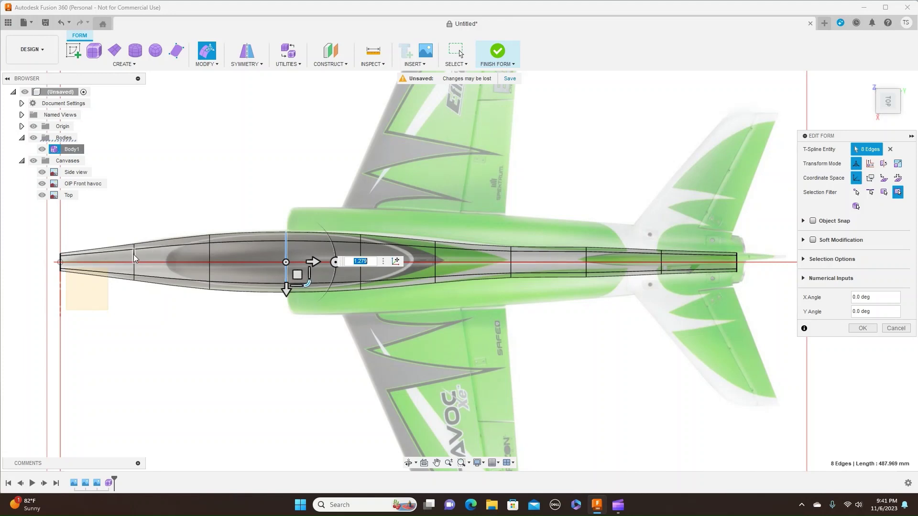
Scale the nose-end edge loop to about 0.264 to narrow the fuselage's nose to a point
scroll(101, 253, up, 3)
middle_drag(118, 204, 289, 177)
scroll(237, 198, up, 1)
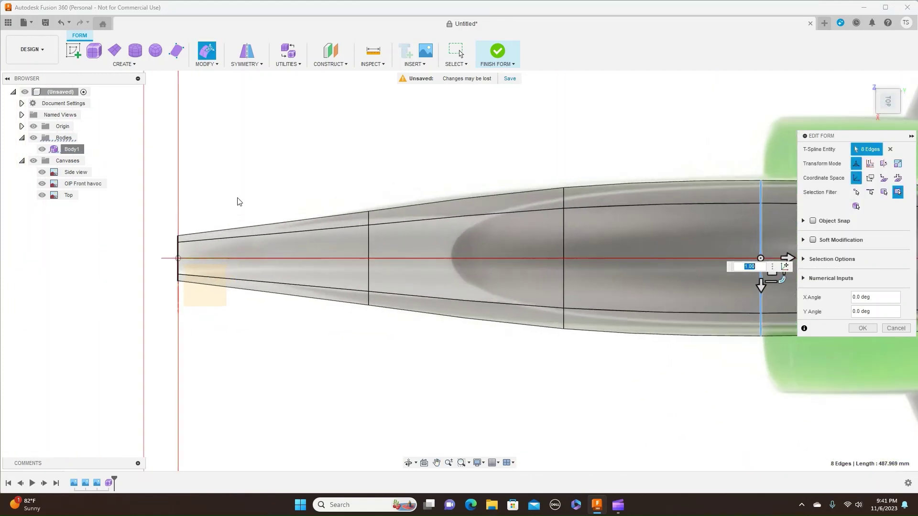
scroll(179, 250, up, 5)
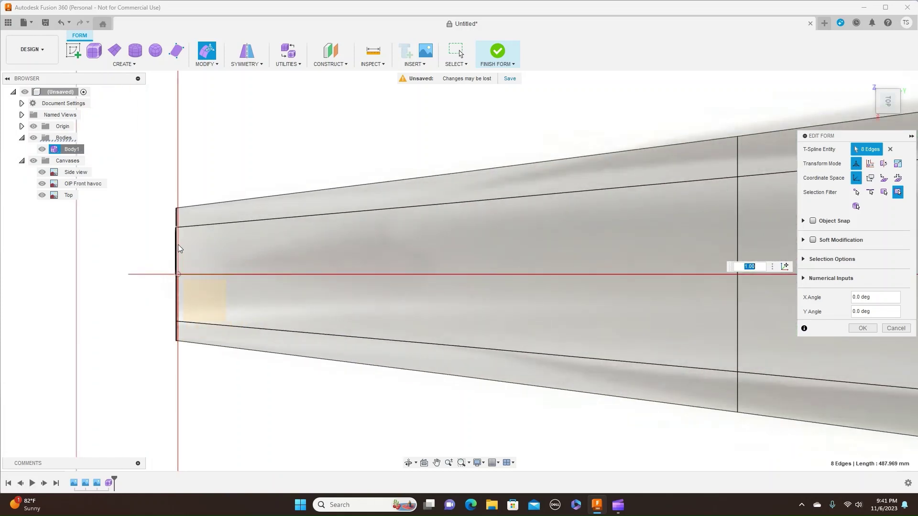
double_click(177, 244)
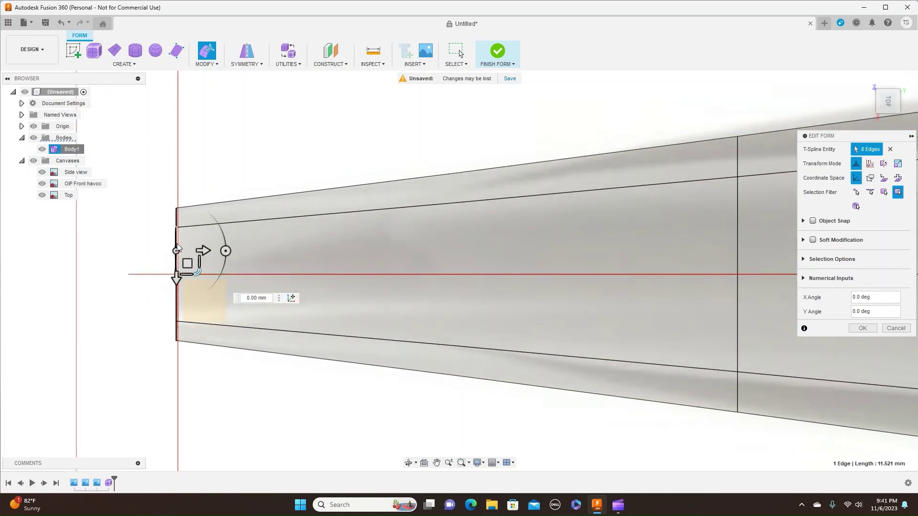
drag(198, 297, 206, 241)
scroll(443, 245, down, 1)
scroll(443, 245, down, 3)
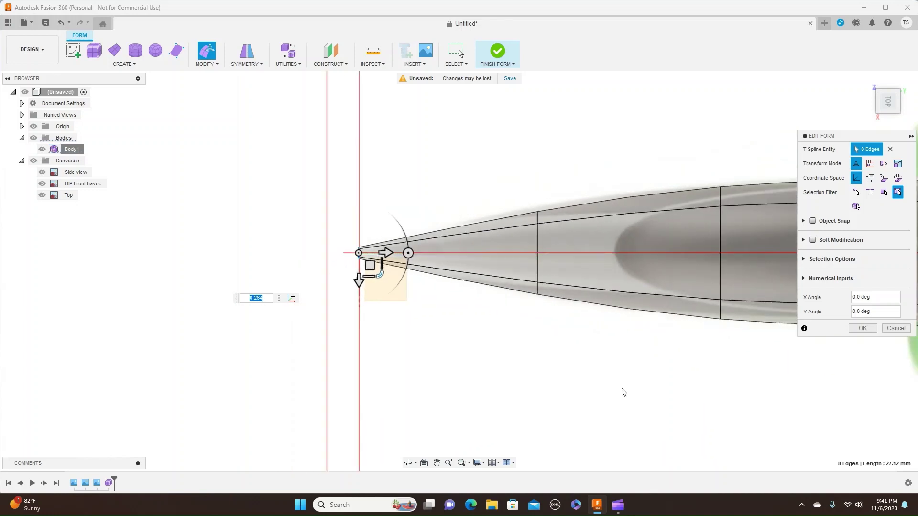
Scale the seventh edge loop from the nose to about 0.88 to narrow the spine behind the canopy
middle_drag(572, 373, 361, 344)
middle_drag(616, 373, 349, 373)
middle_drag(836, 357, 598, 385)
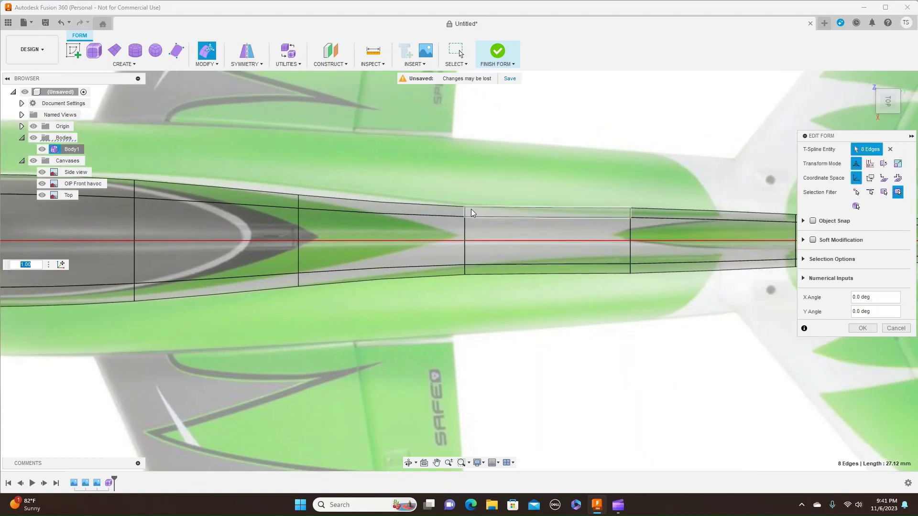
double_click(465, 225)
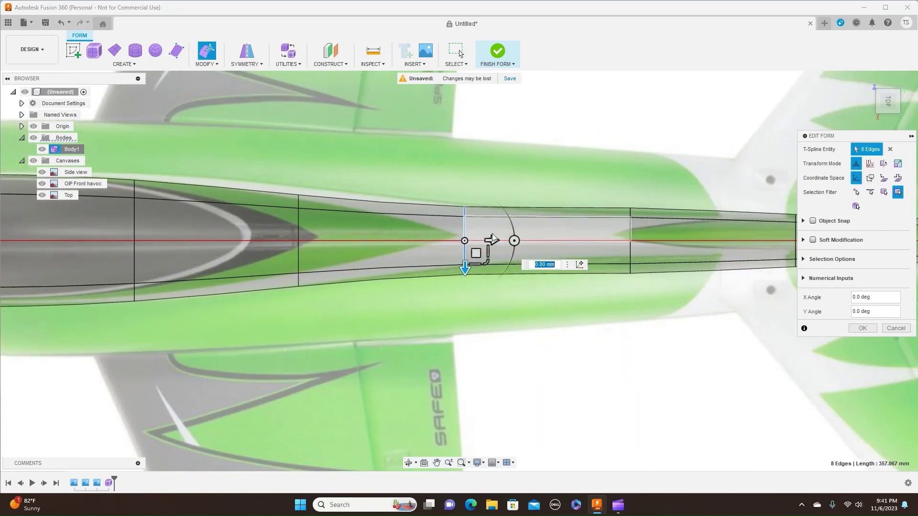
drag(491, 264, 500, 247)
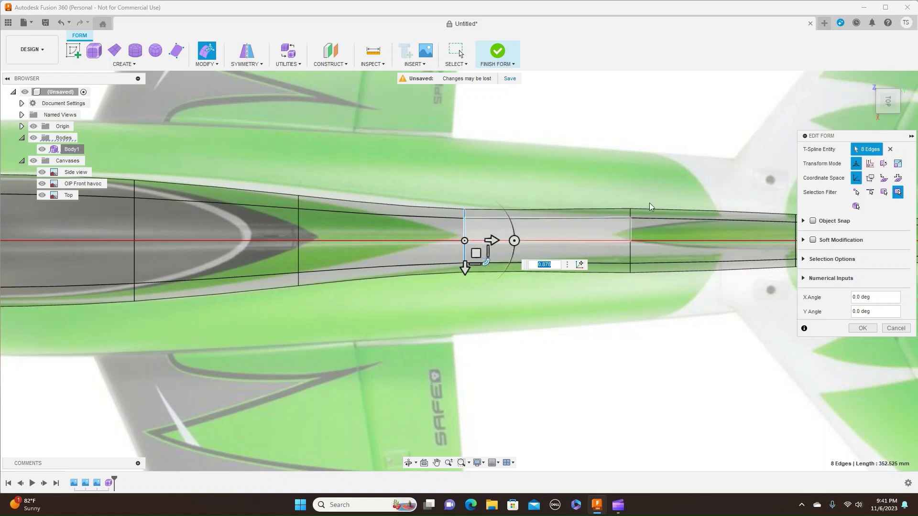
Scale the eighth edge loop from the nose to about 0.5 to slim the rear spine
click(631, 223)
double_click(631, 223)
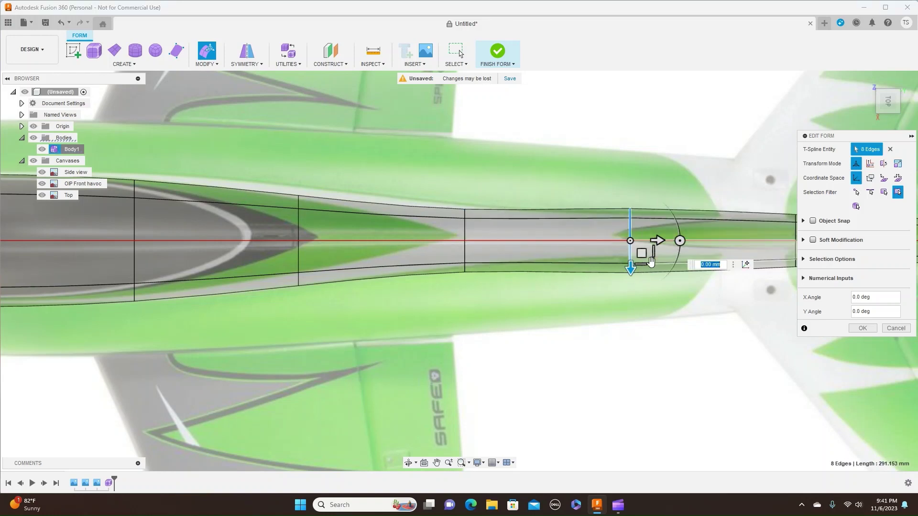
drag(652, 262, 647, 248)
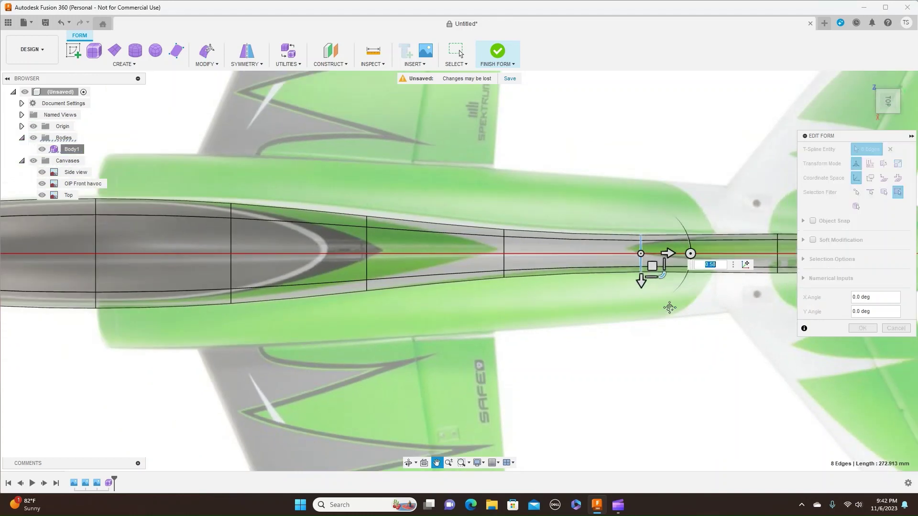
Scale the second edge loop from the tail to 0.74 to follow the narrow rear fuselage
middle_drag(769, 226, 631, 228)
double_click(629, 236)
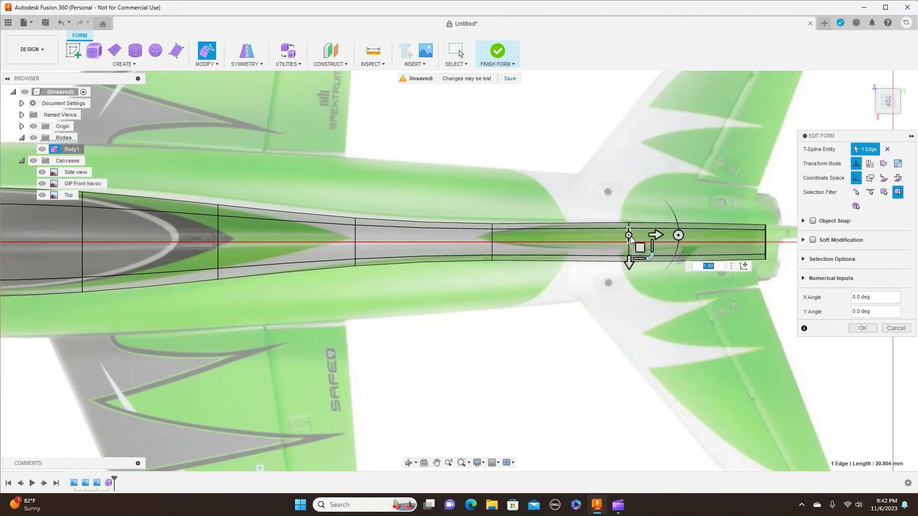
drag(651, 263, 651, 254)
key(BackSpace)
key(BackSpace)
text(4)
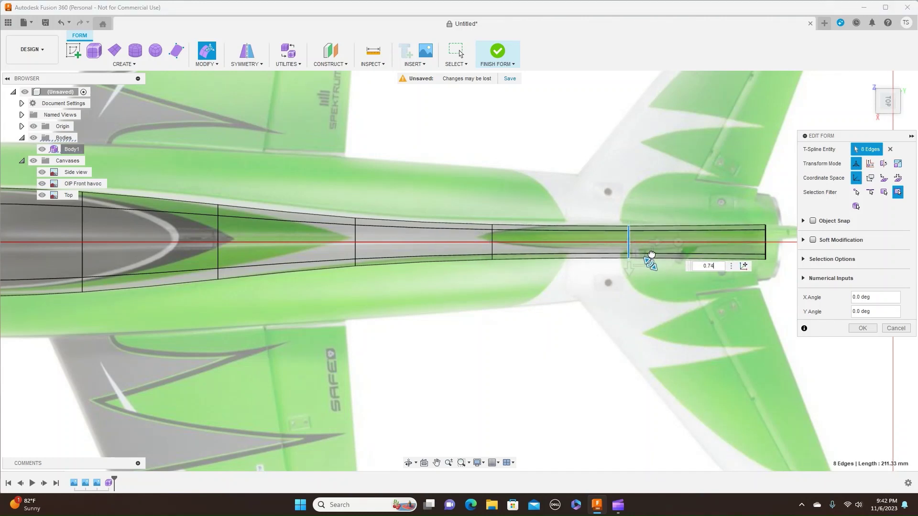
key(Return)
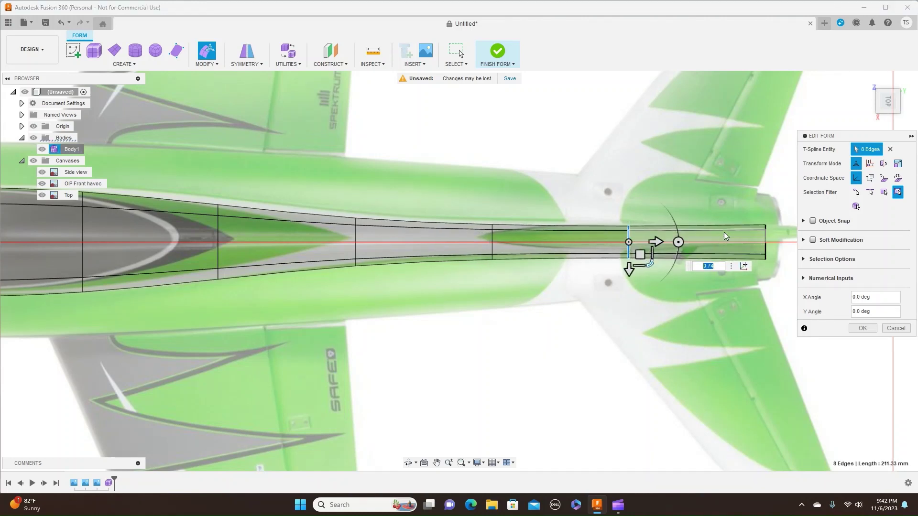
Scale the tail-end edge loop to about 0.71, check the fuselage from the right side and accept the form edits
double_click(765, 236)
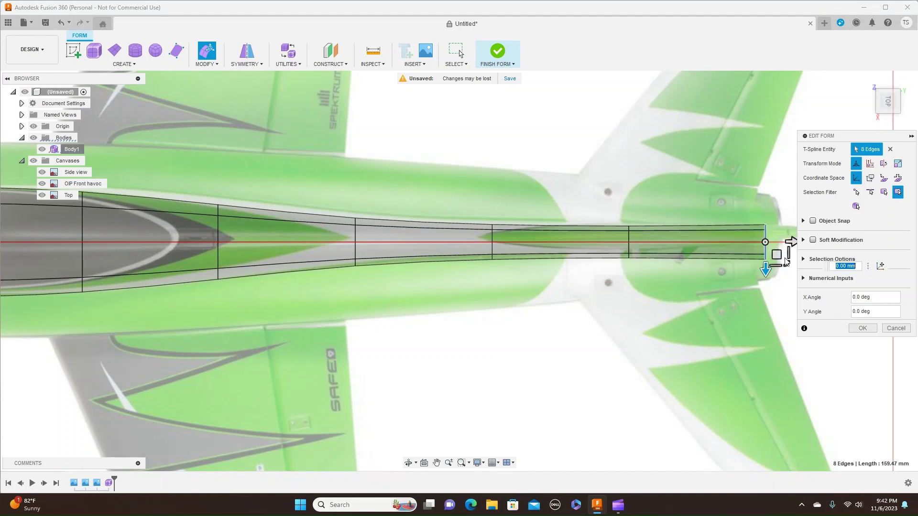
drag(788, 265, 783, 257)
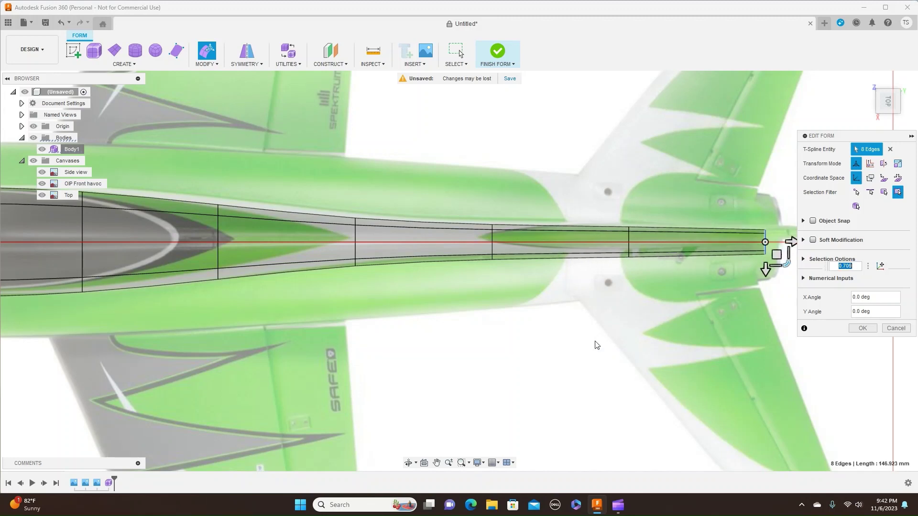
scroll(746, 277, down, 6)
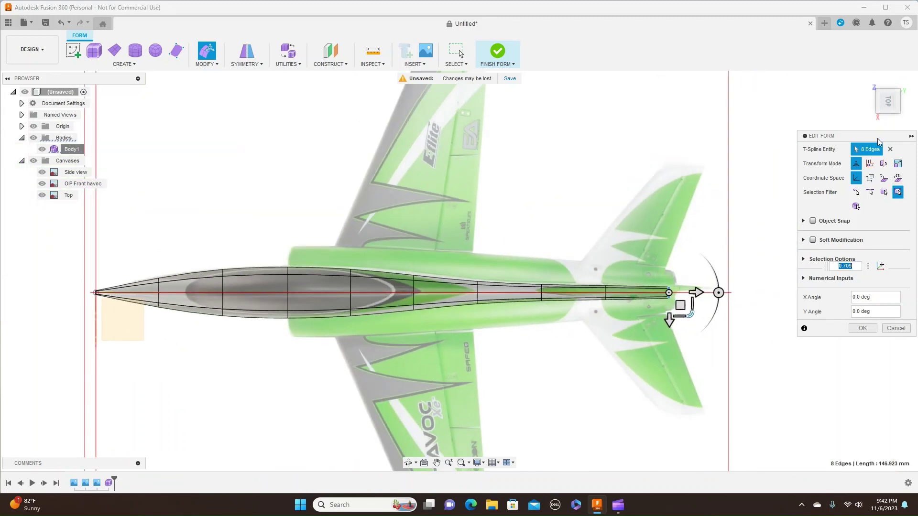
click(887, 116)
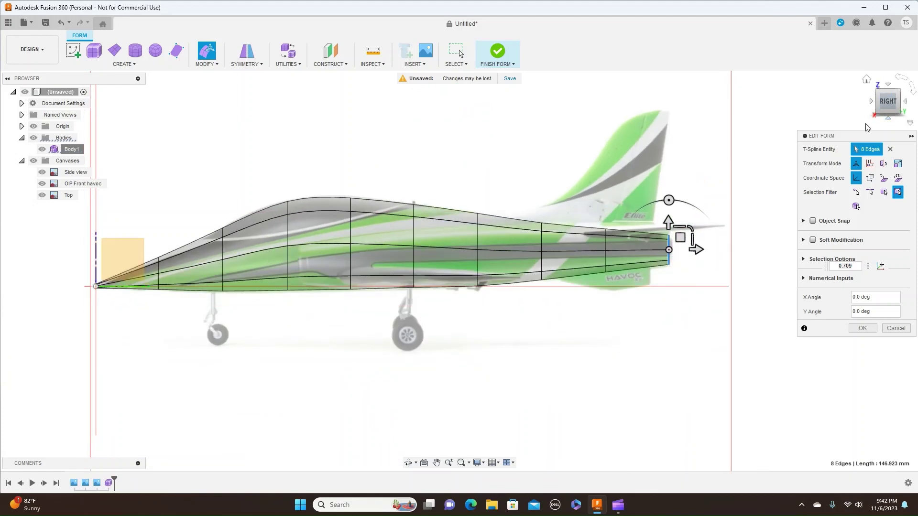
click(860, 330)
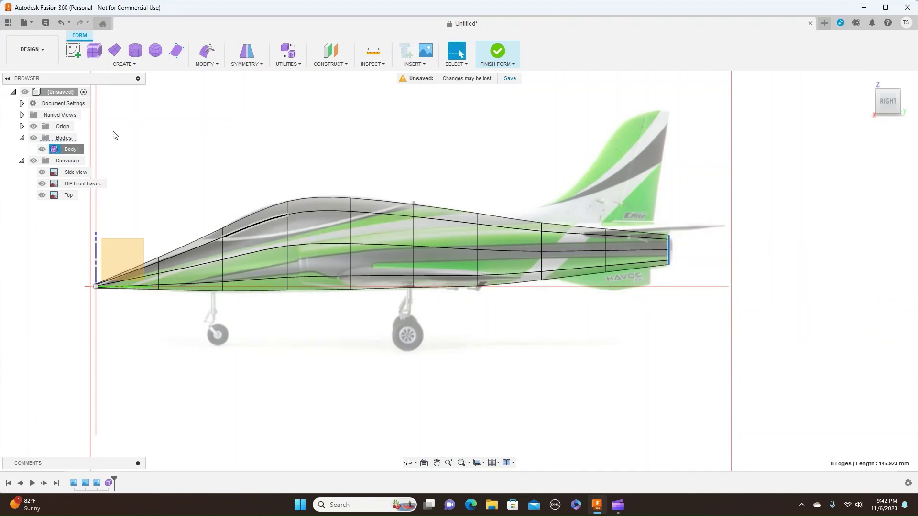
Hide all the reference canvases and set the opacity of Body1 to 100%
click(33, 161)
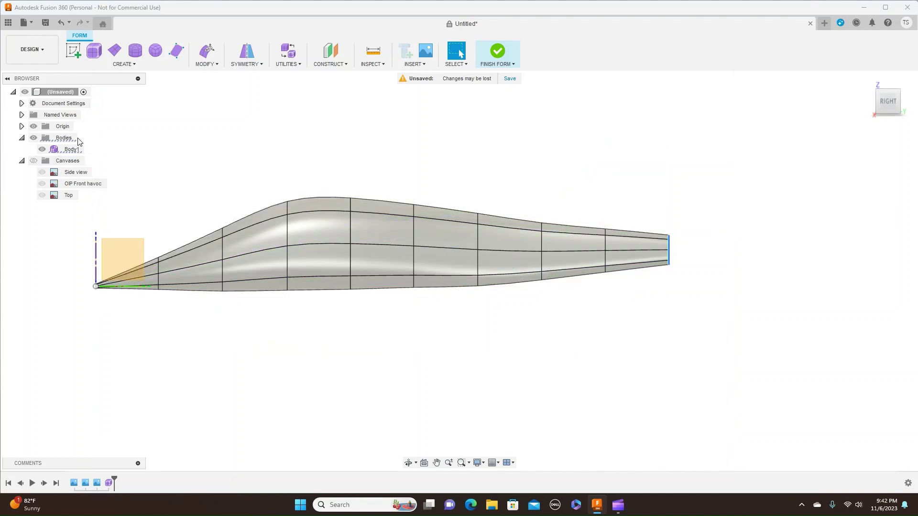
click(52, 150)
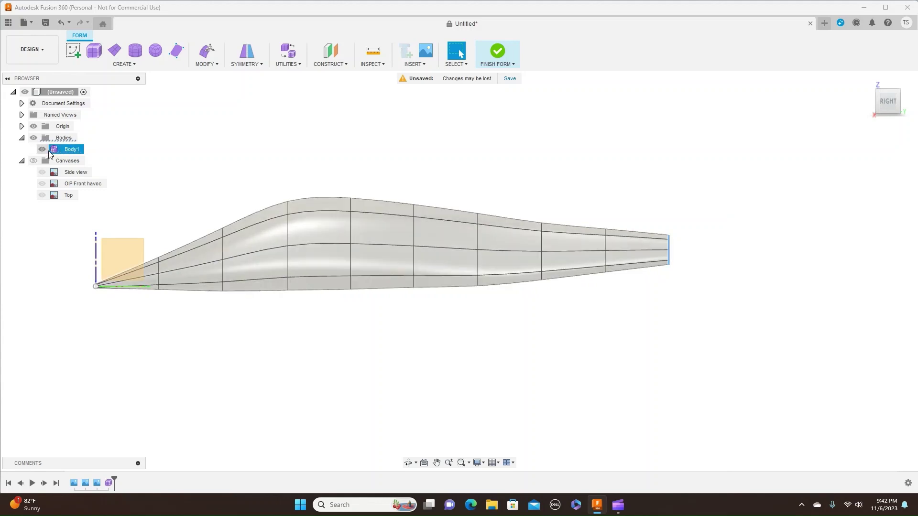
right_click(54, 150)
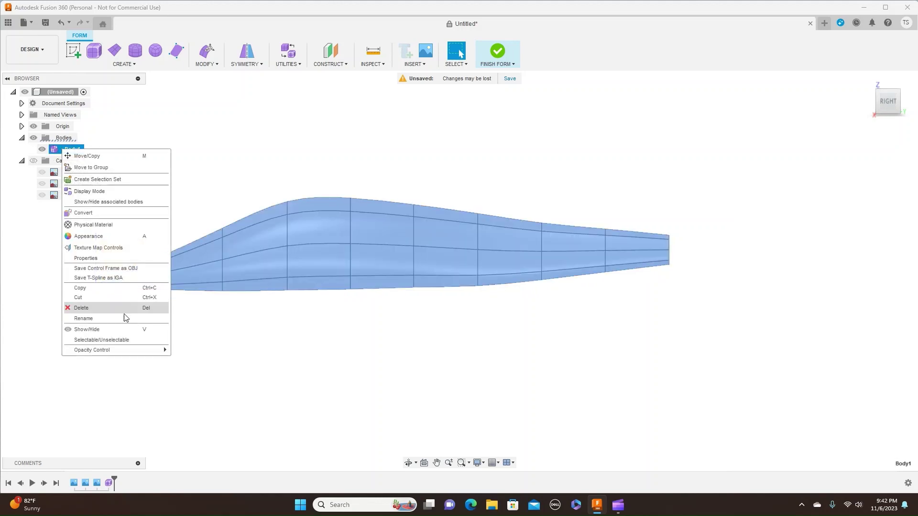
mouse_move(111, 349)
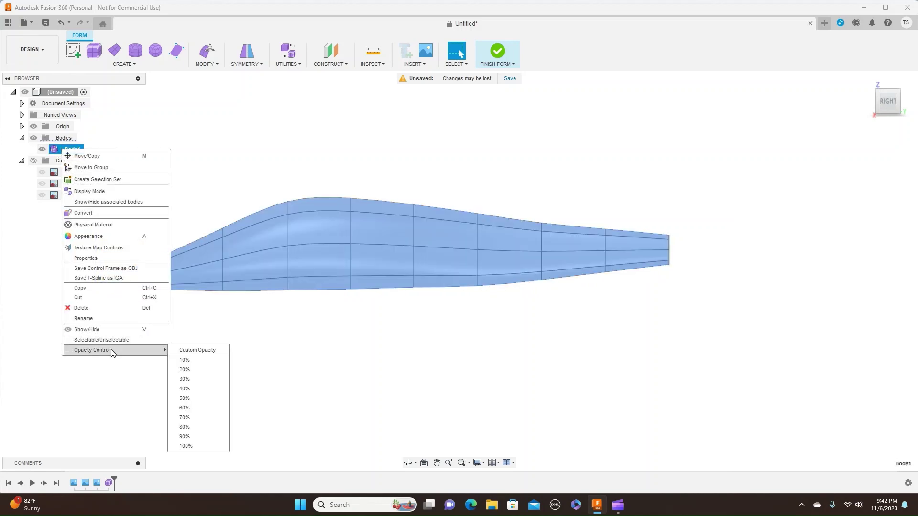
click(196, 446)
click(345, 383)
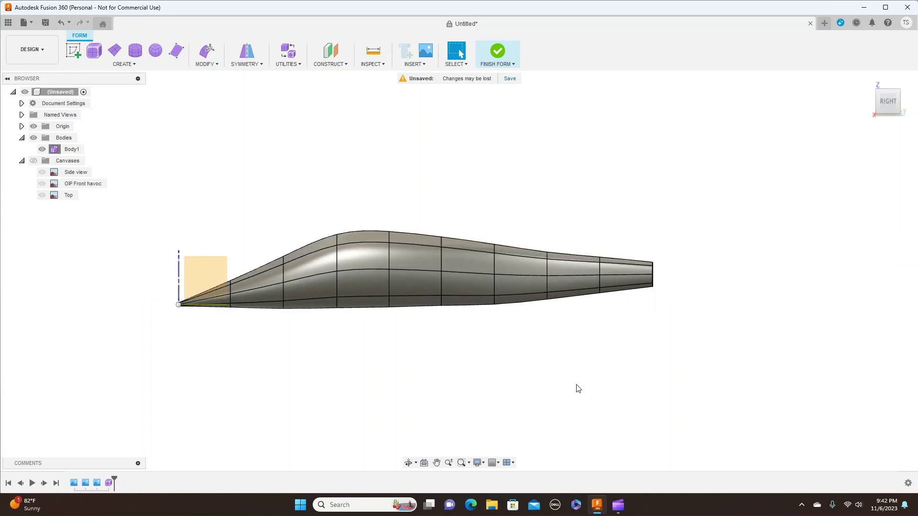
Display the fuselage as a smooth shaded body without its edges, seen from the right side
key(ctrl+4)
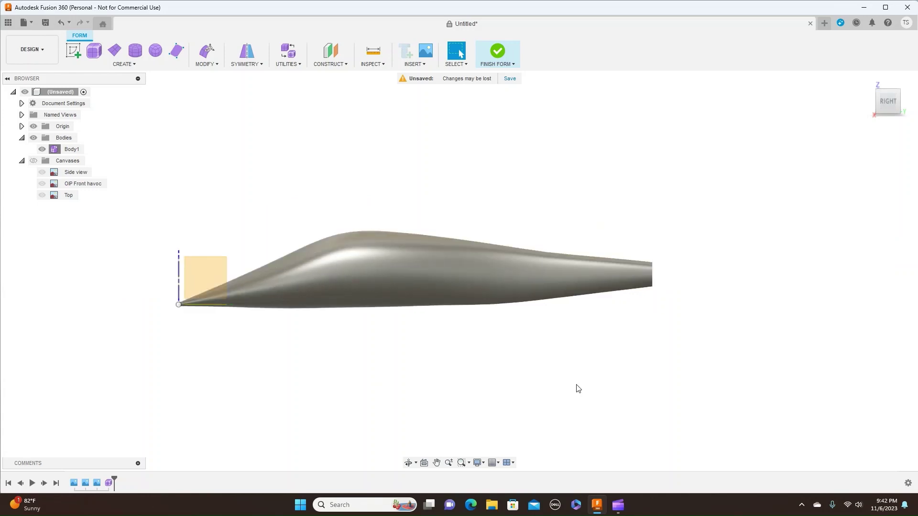
mouse_move(879, 102)
mouse_down()
mouse_move(911, 107)
mouse_move(905, 125)
mouse_move(864, 110)
mouse_move(861, 94)
mouse_move(864, 117)
mouse_move(895, 104)
mouse_move(913, 122)
mouse_move(885, 114)
mouse_up()
click(889, 104)
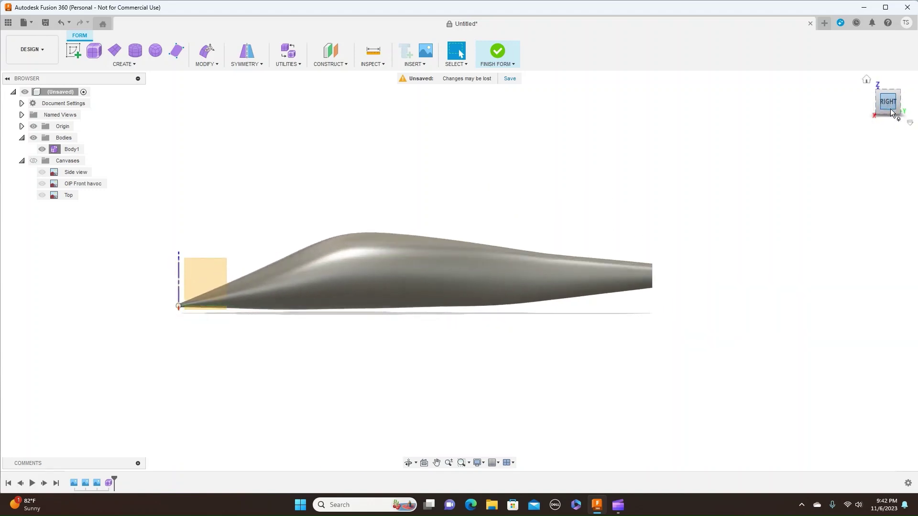
click(621, 508)
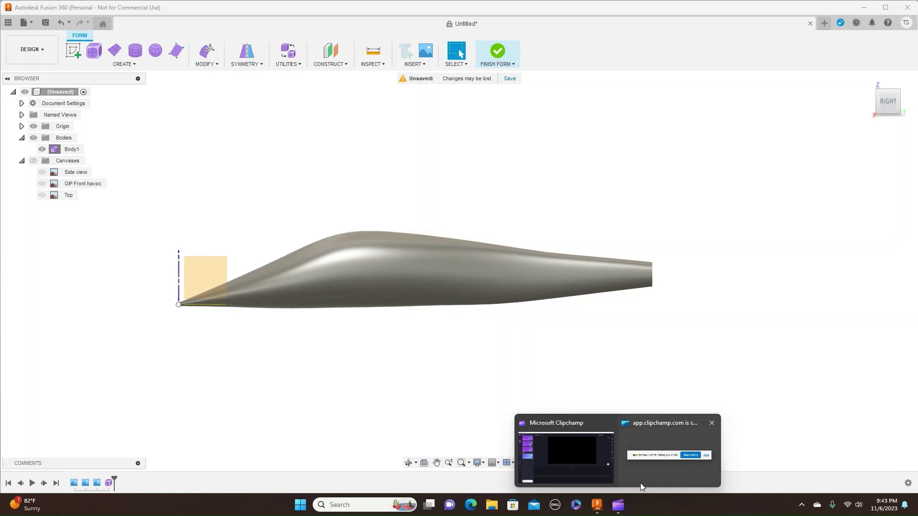
click(581, 465)
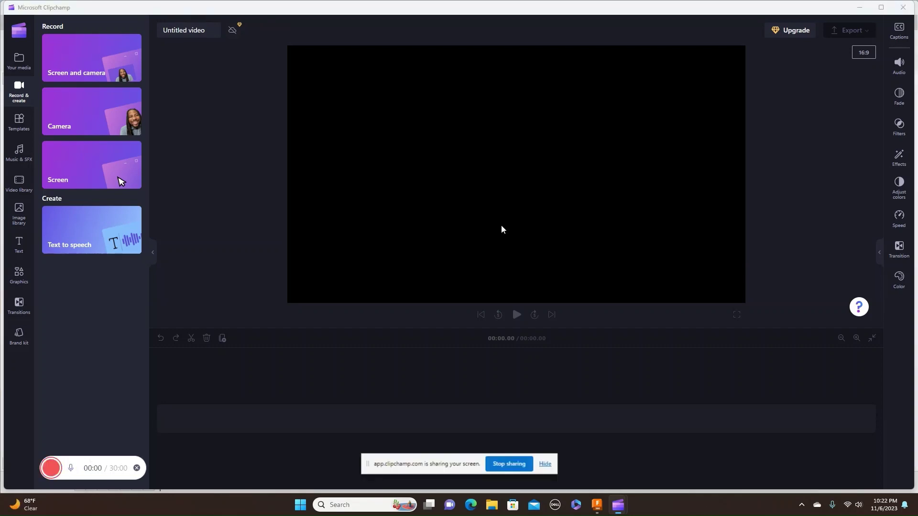
click(545, 464)
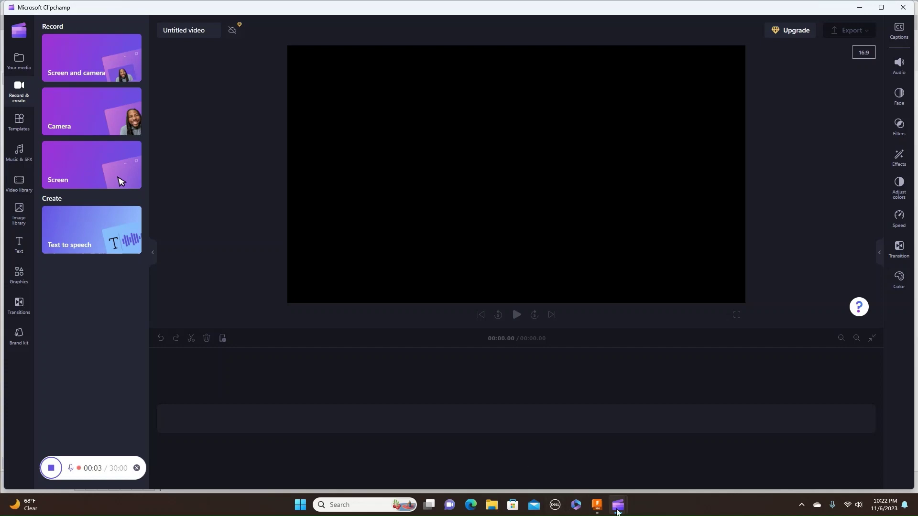
click(597, 506)
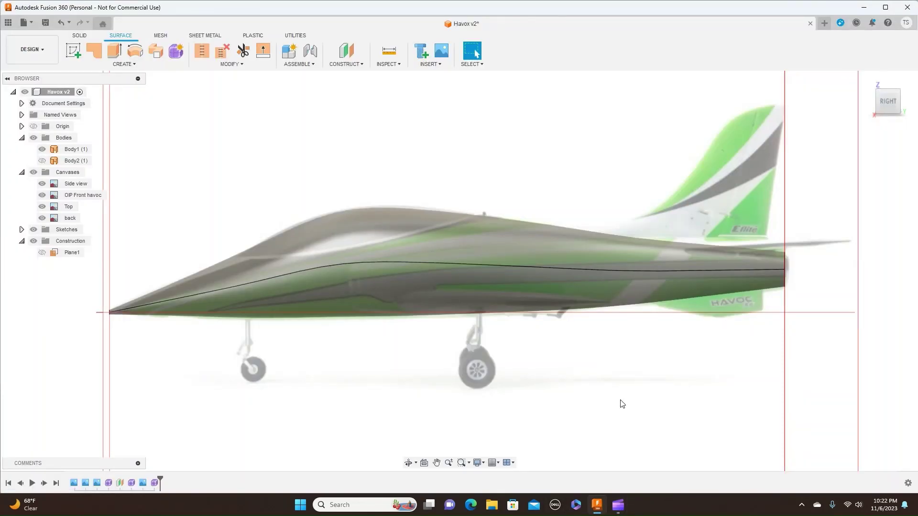
Clear the body selection and hide all the reference canvases in the Havox v2 design
click(525, 294)
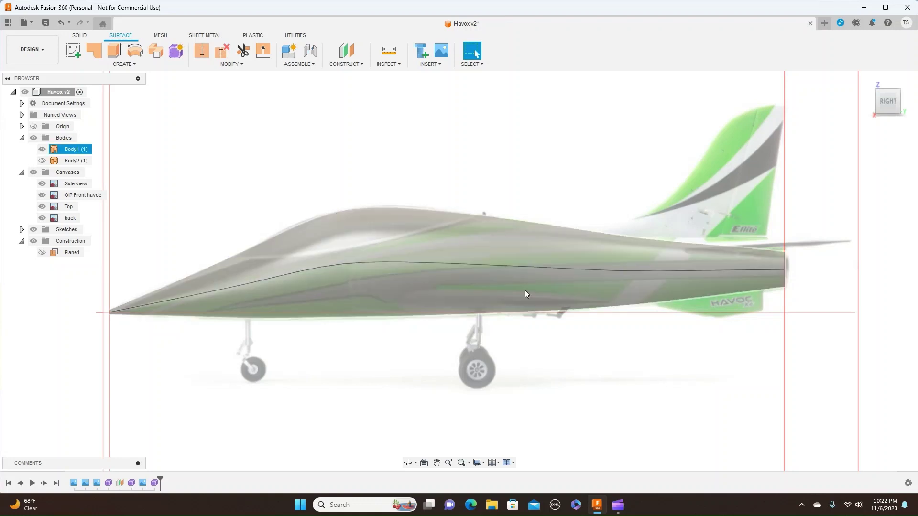
click(294, 209)
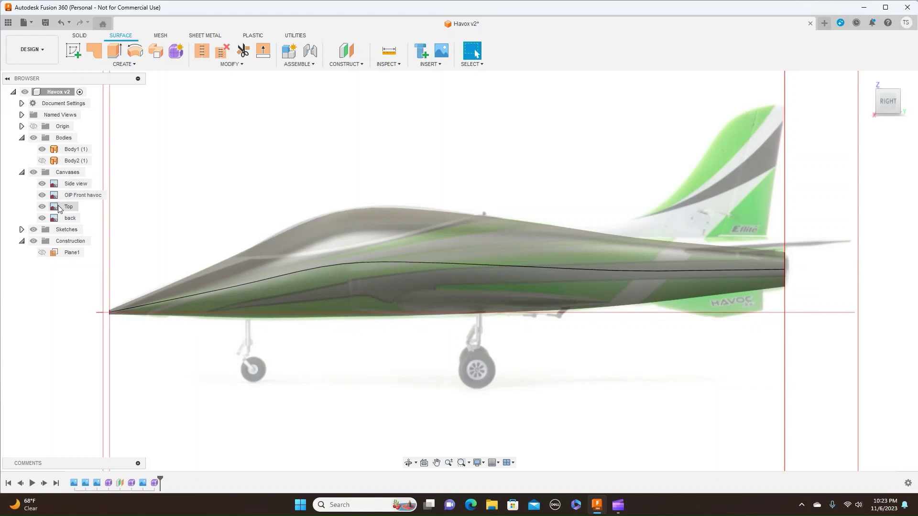
click(33, 172)
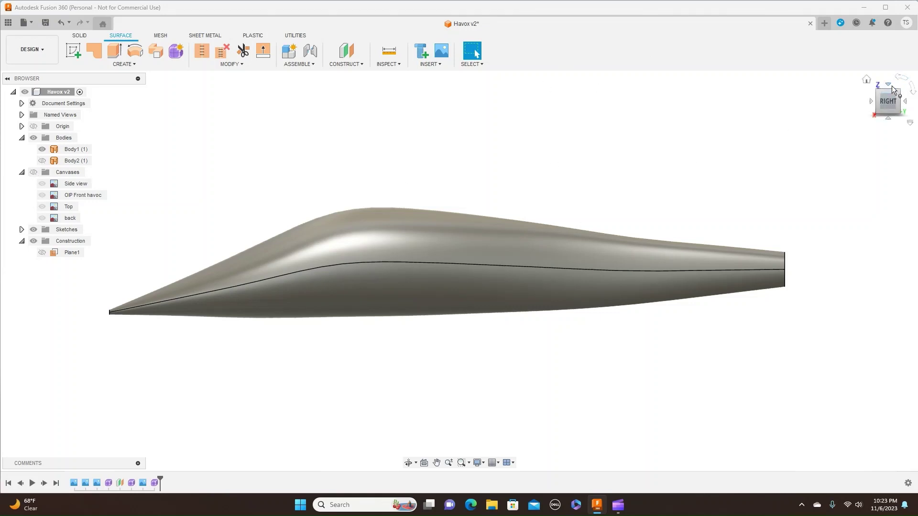
Examine the shaded fuselage from the top, bottom and right side, and from an angled view showing the tail opening
click(889, 84)
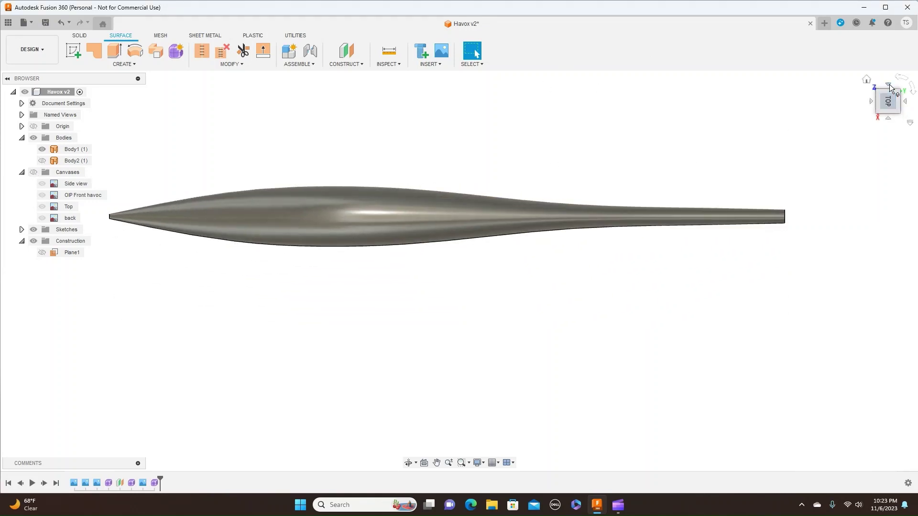
scroll(851, 143, down, 1)
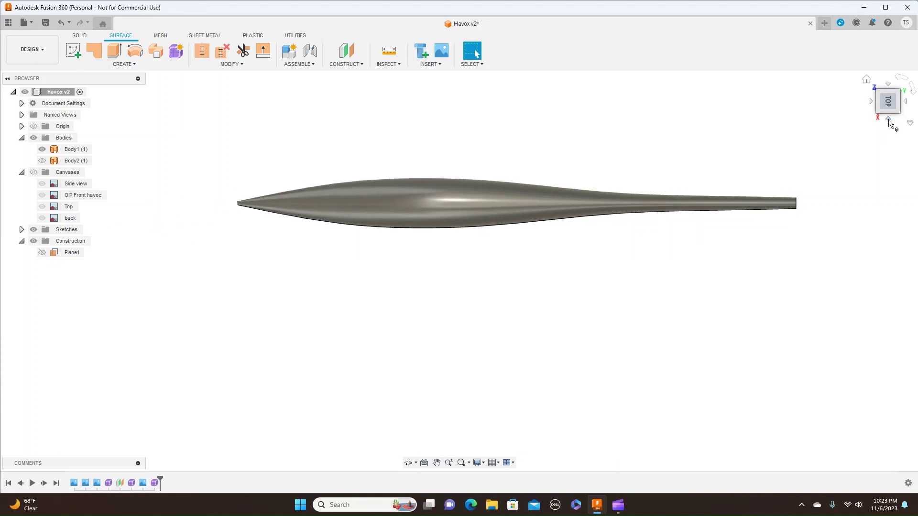
click(889, 119)
click(888, 119)
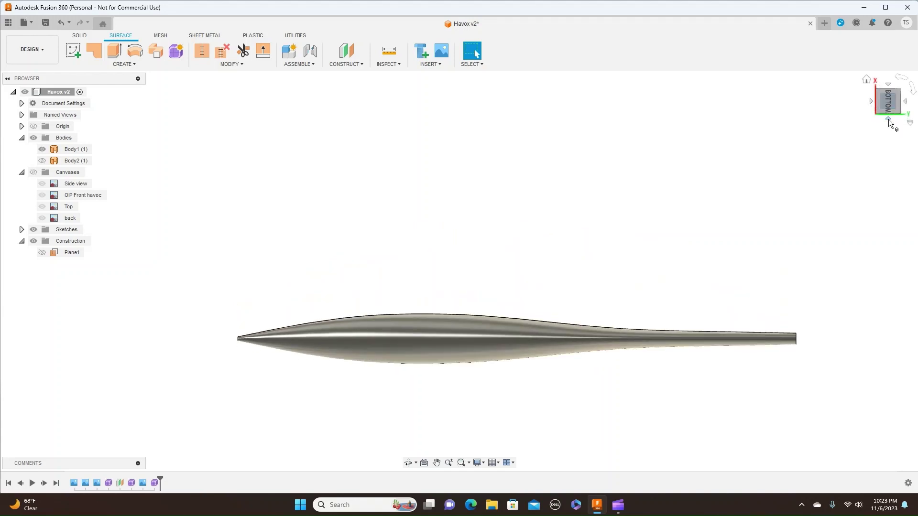
click(888, 119)
click(889, 120)
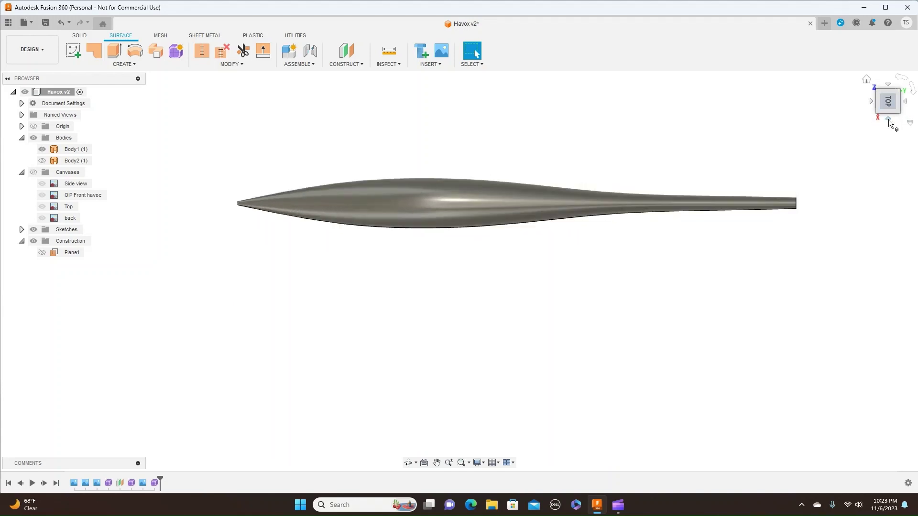
click(888, 120)
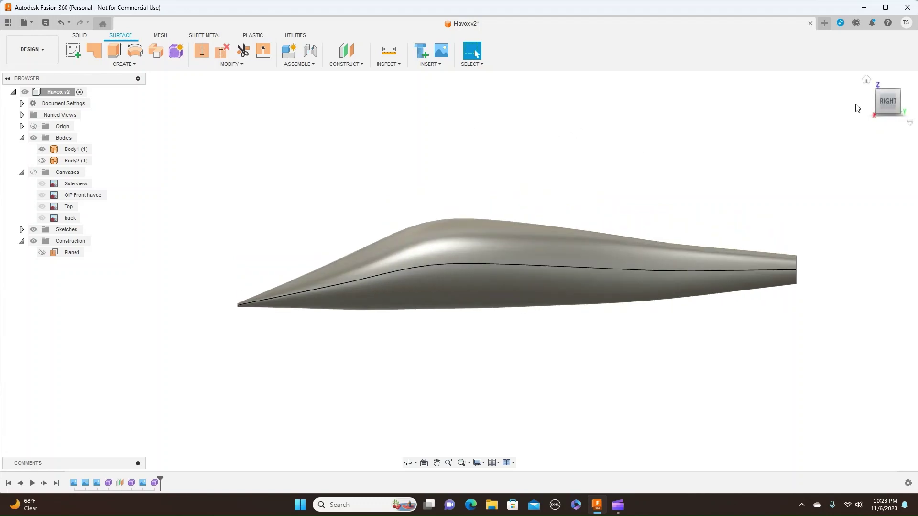
drag(899, 105, 877, 118)
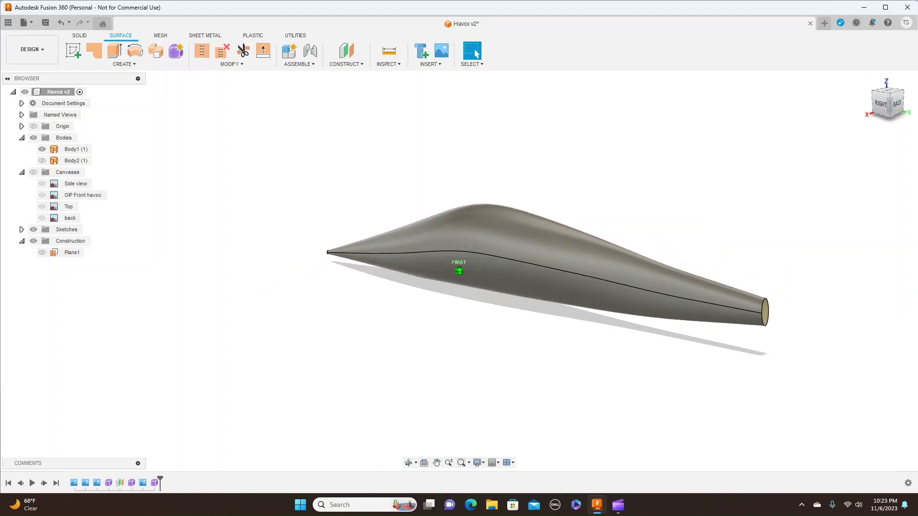
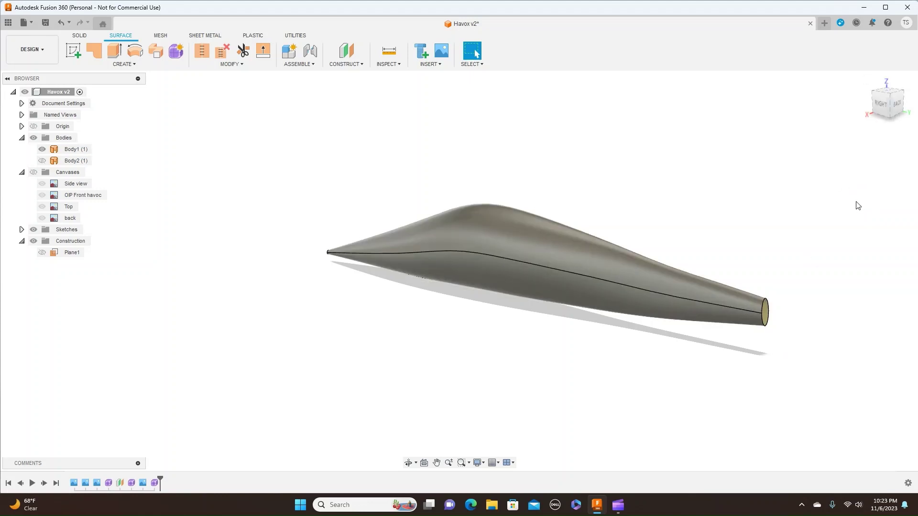
scroll(857, 206, down, 1)
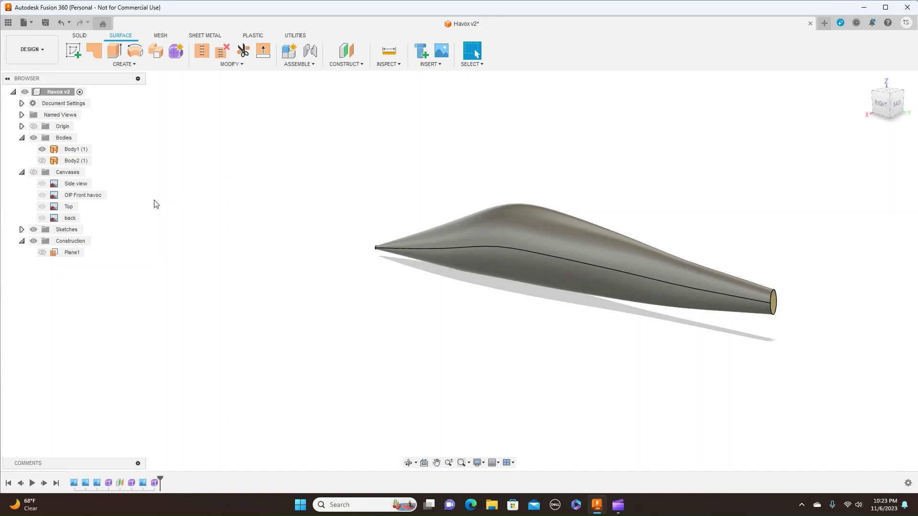
Show construction Plane1 at the tail end of the fuselage and view it from a raised rear angle
click(42, 252)
click(48, 252)
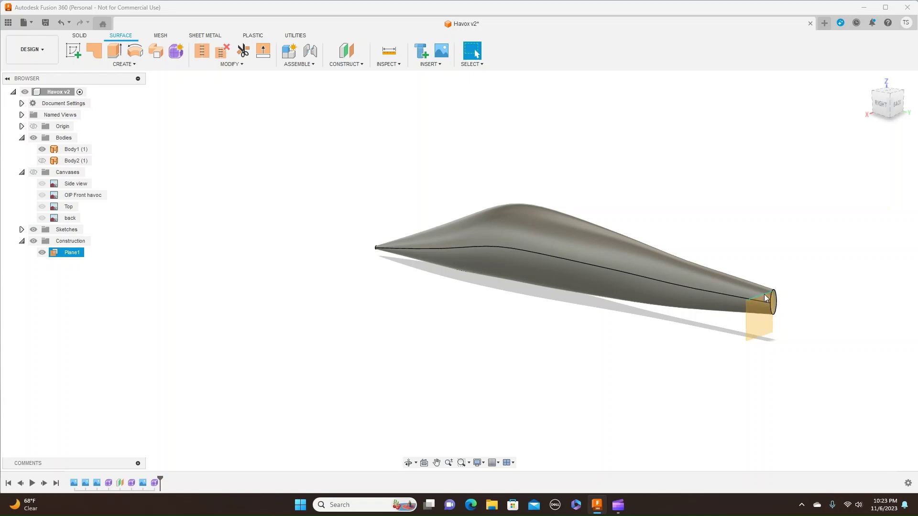
mouse_move(891, 103)
mouse_down()
mouse_move(906, 99)
mouse_move(892, 114)
mouse_up()
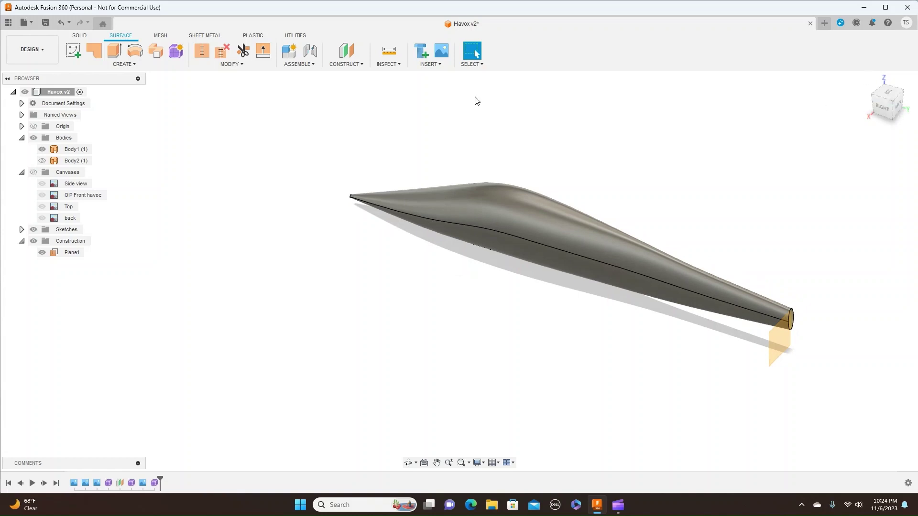
click(361, 66)
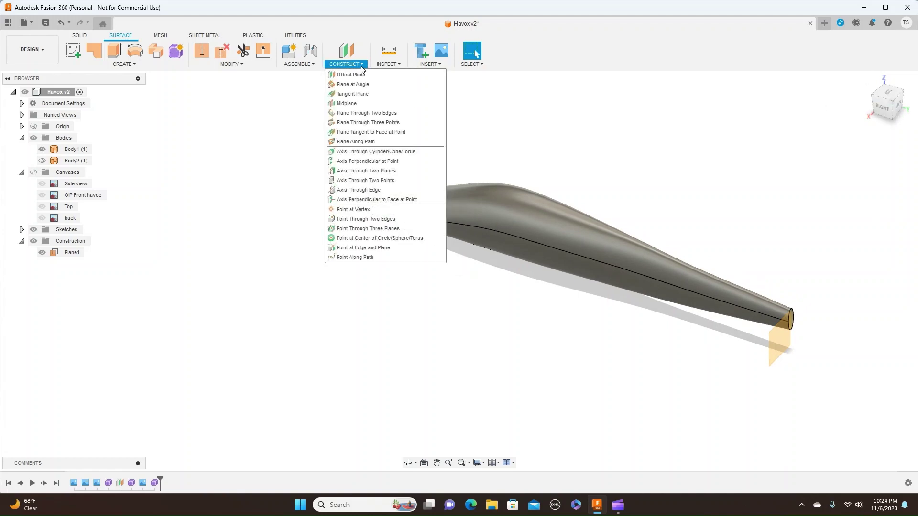
click(360, 76)
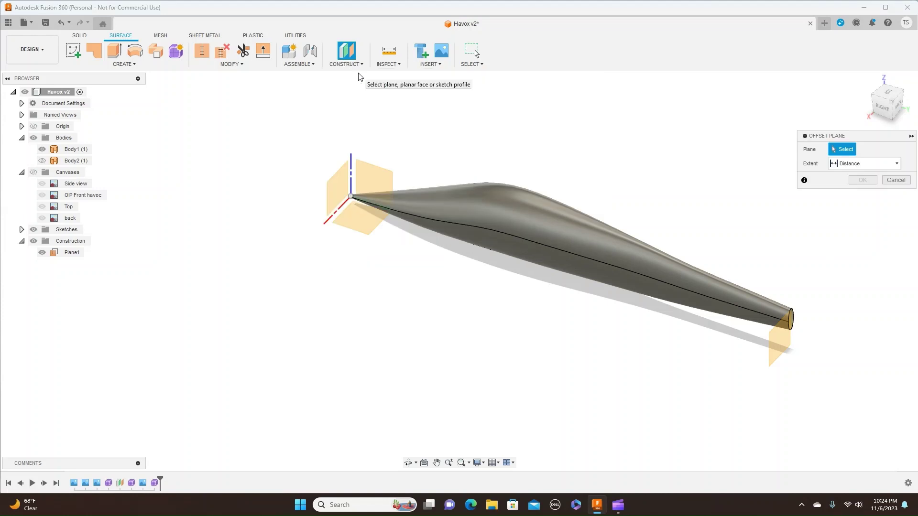
click(342, 182)
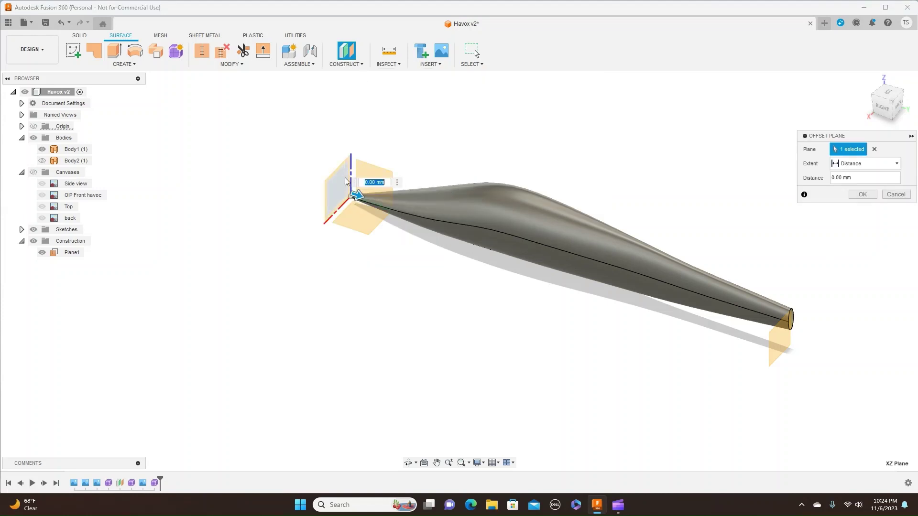
drag(359, 196, 775, 320)
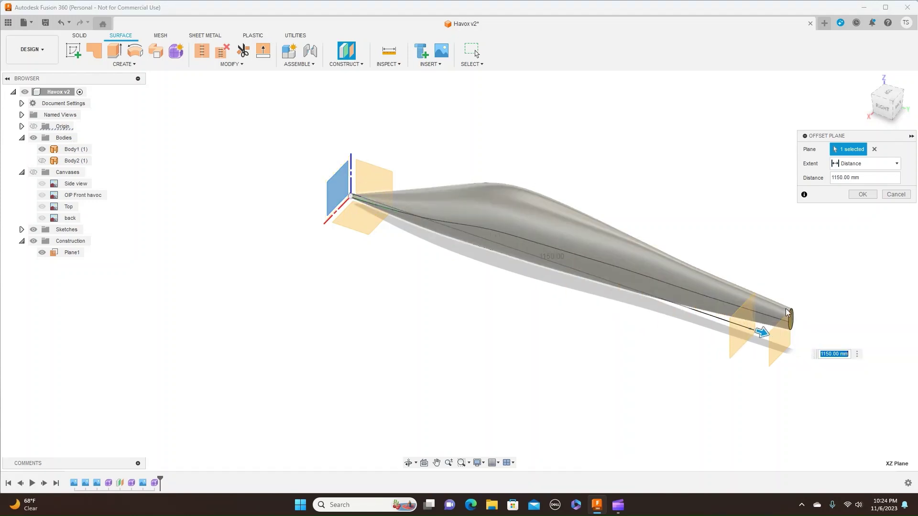
click(894, 194)
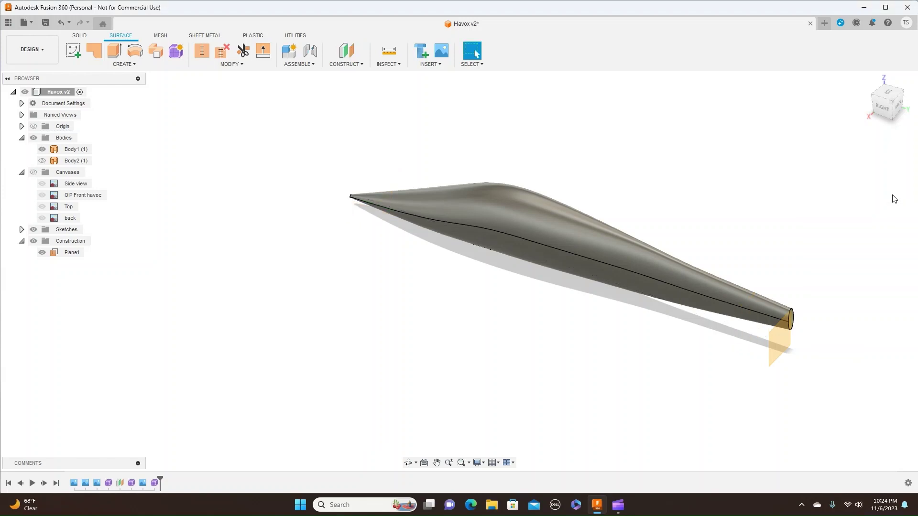
Turn the reference canvases back on and hide Side view, OIP Front havoc and Top so only the back canvas shows
click(892, 106)
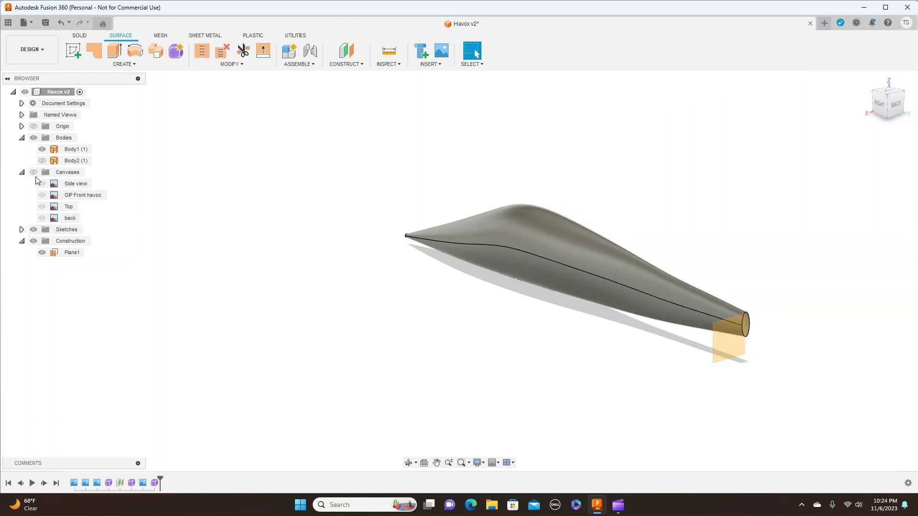
click(34, 173)
click(42, 184)
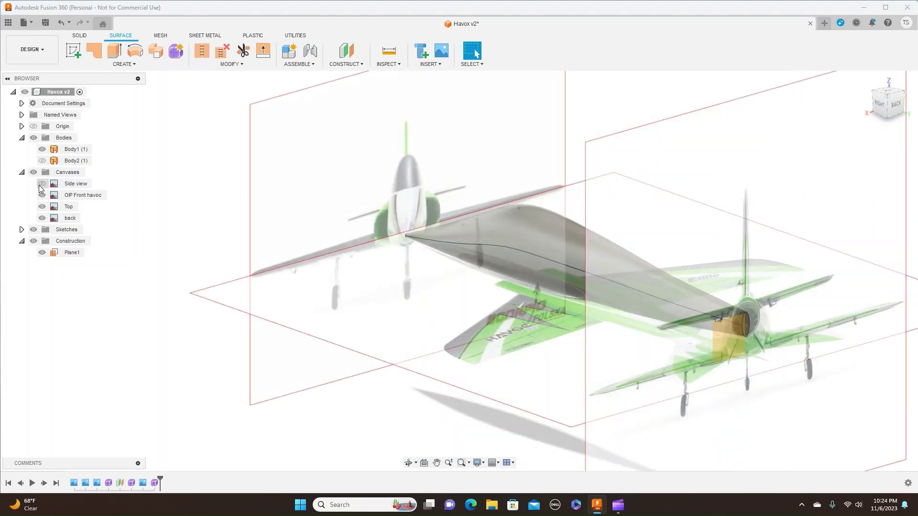
click(42, 195)
click(42, 207)
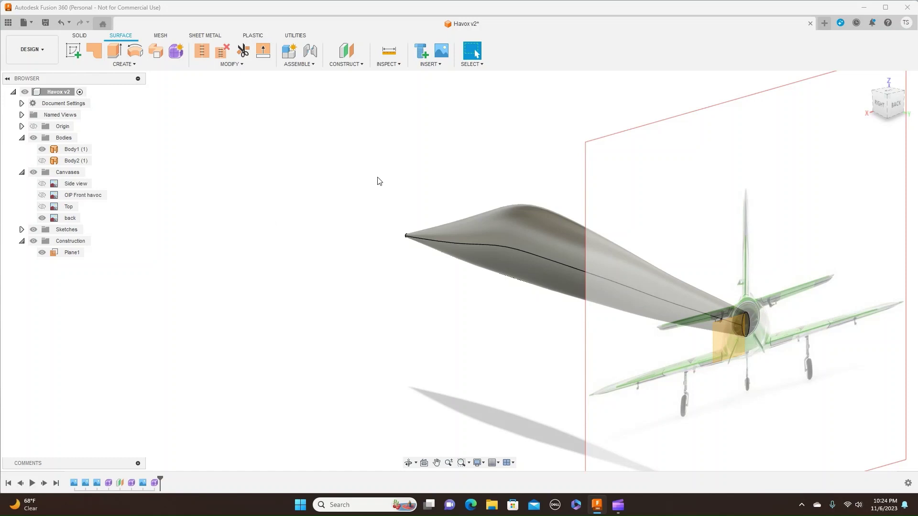
click(439, 65)
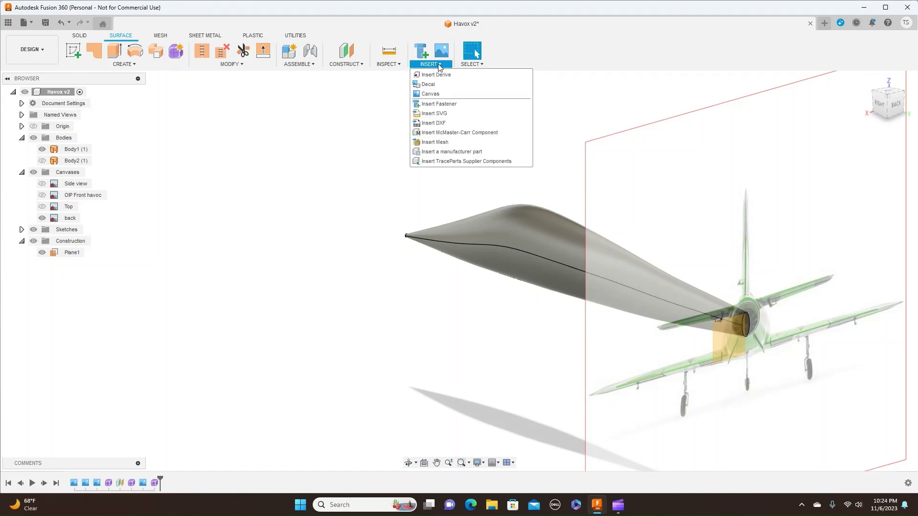
click(441, 94)
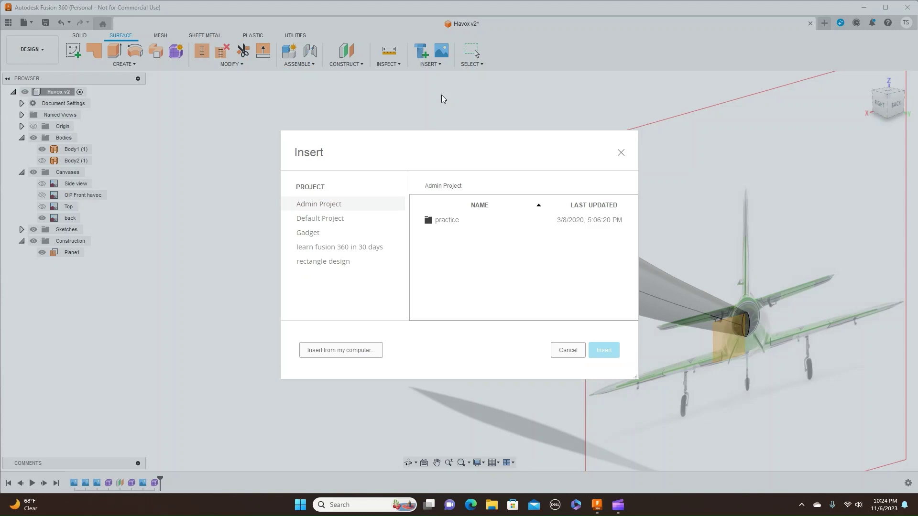
click(345, 350)
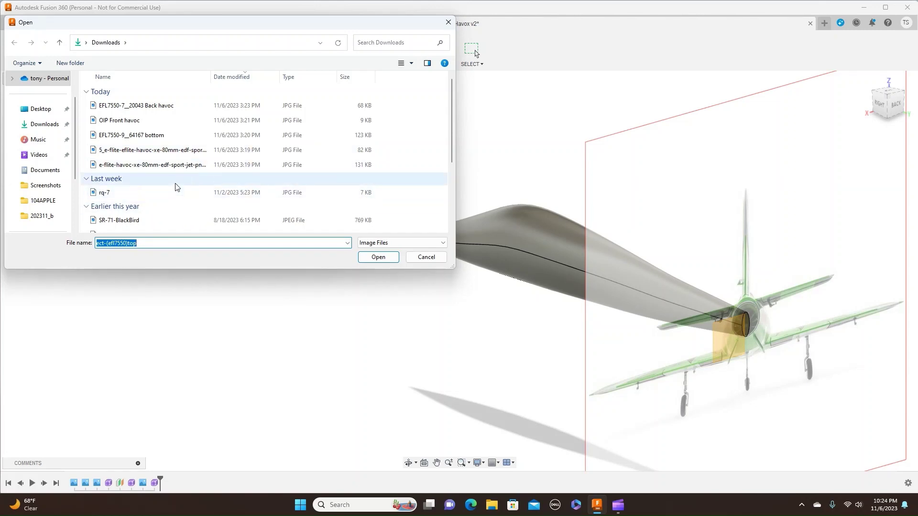
click(176, 166)
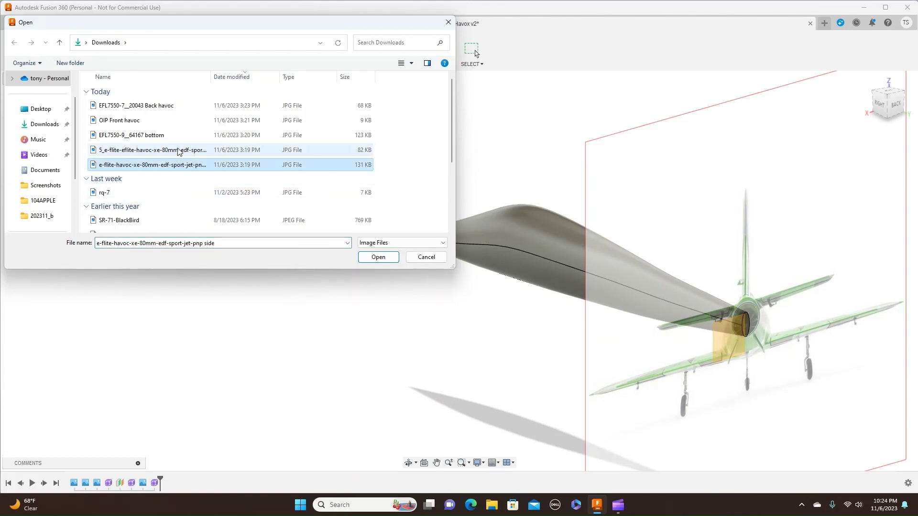
click(178, 150)
click(179, 136)
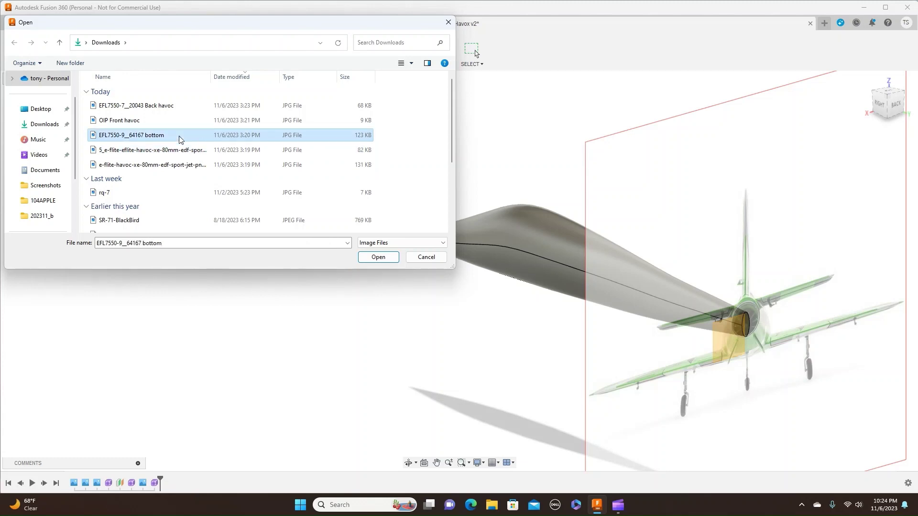
click(179, 119)
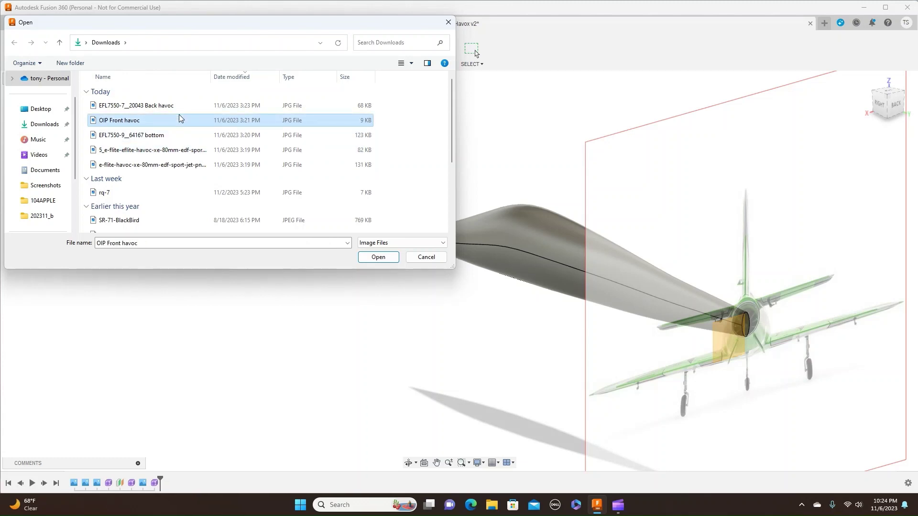
click(180, 108)
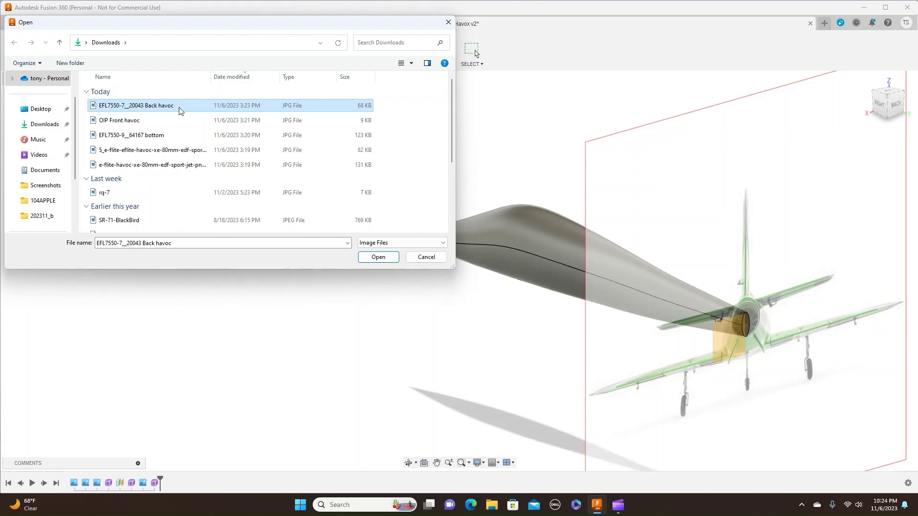
click(375, 258)
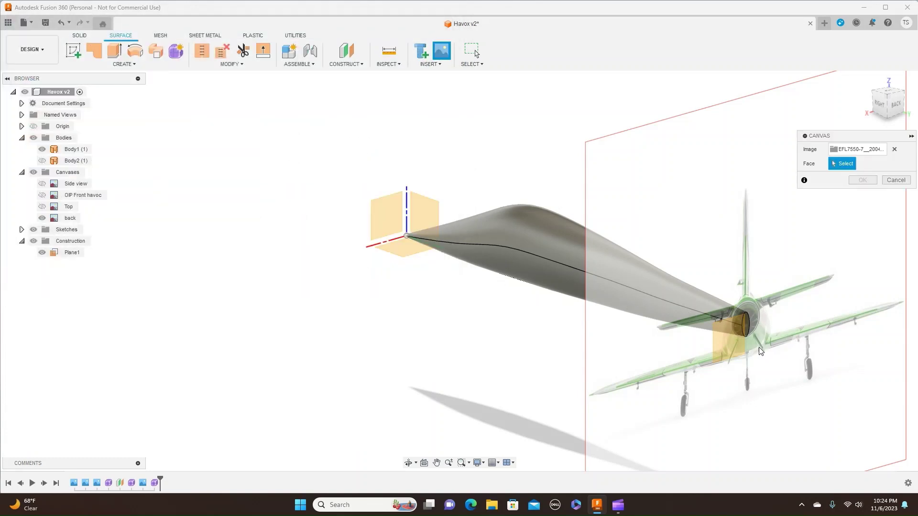
click(730, 345)
click(729, 345)
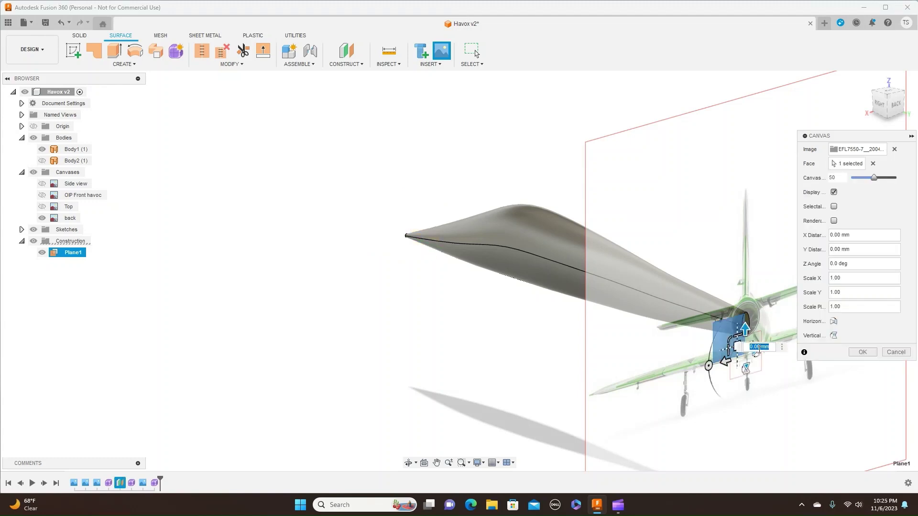
click(895, 352)
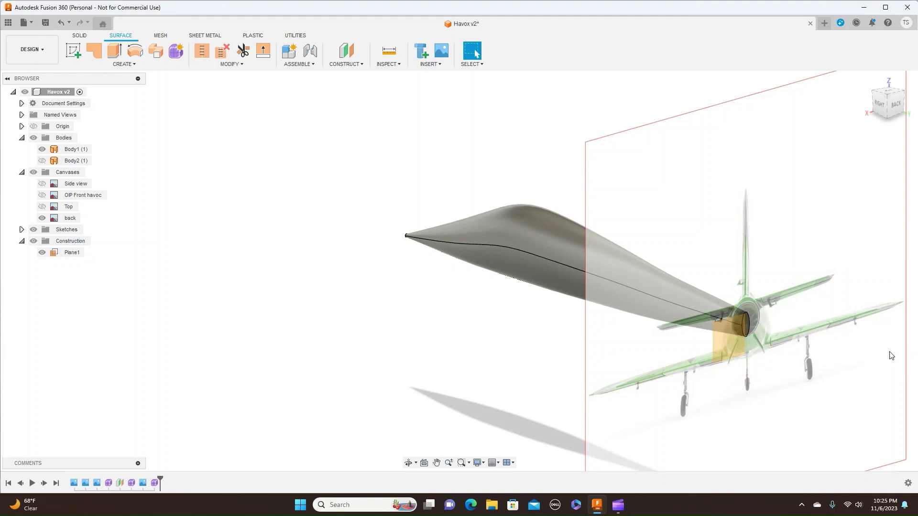
Face the model from the back and check the back canvas's wingspan with Calibrate from wingtip to wingtip, cancelling without rescaling
click(893, 109)
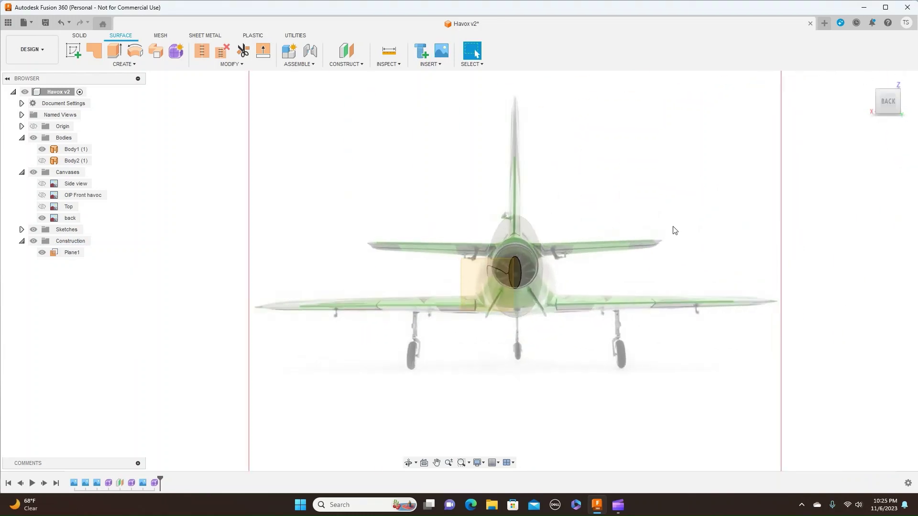
scroll(674, 230, up, 2)
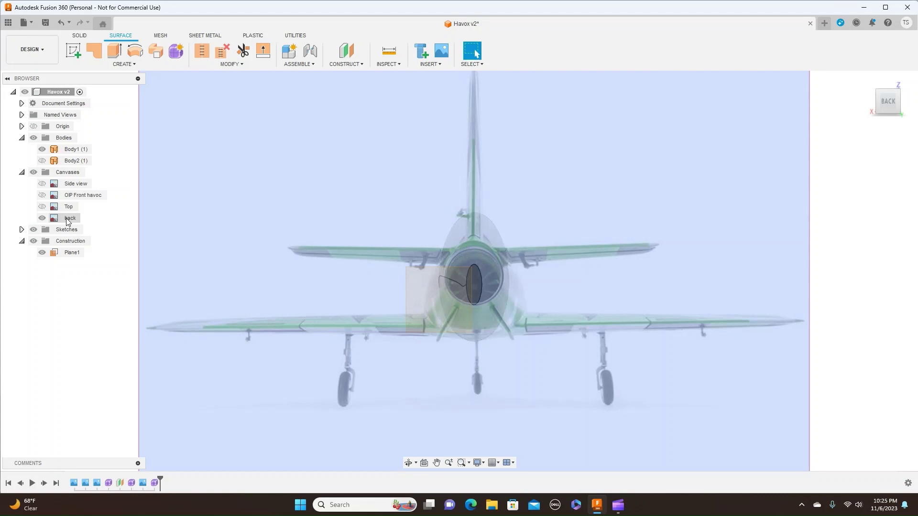
click(67, 220)
right_click(67, 220)
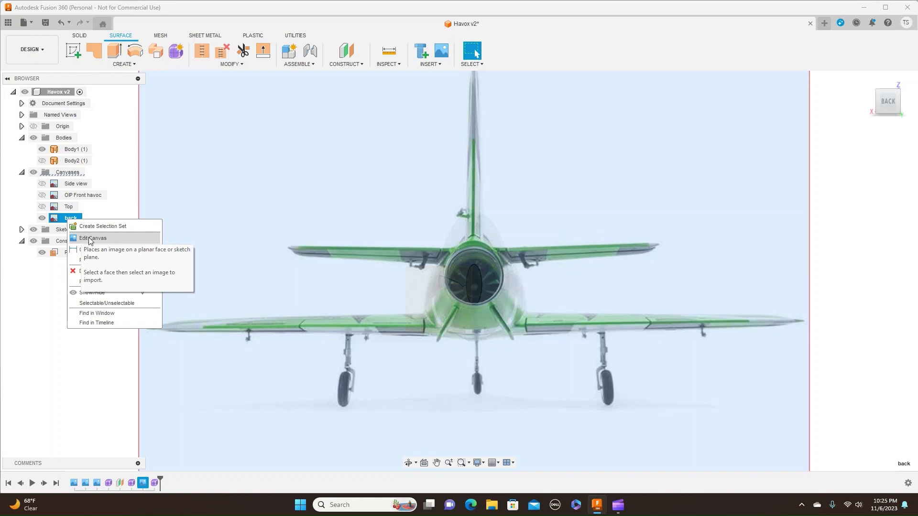
click(57, 280)
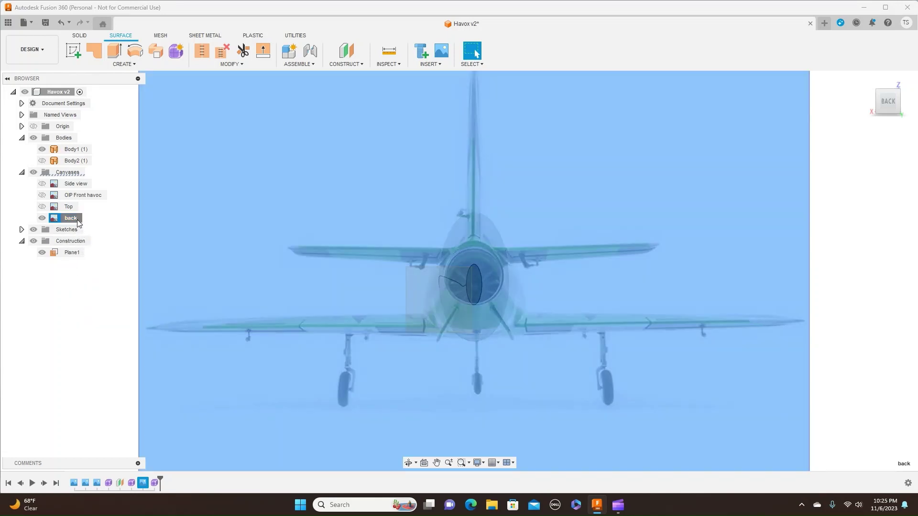
double_click(78, 220)
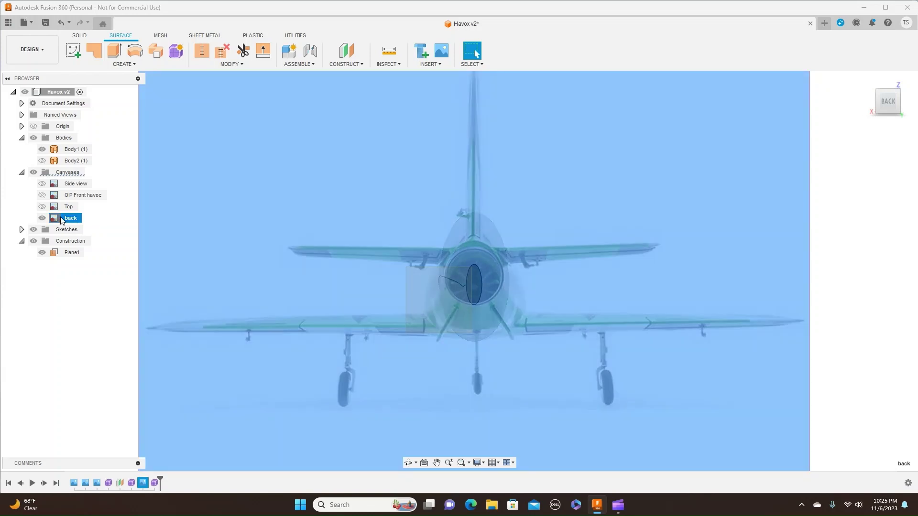
right_click(62, 218)
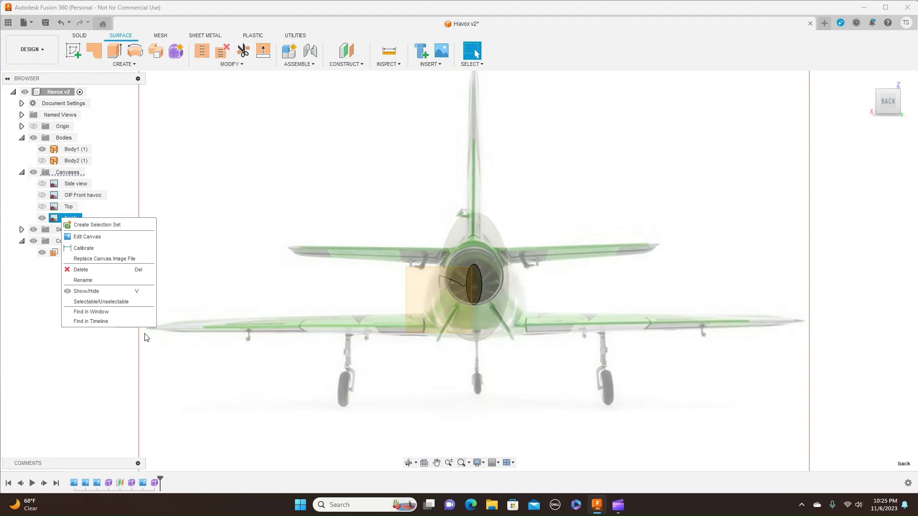
click(83, 249)
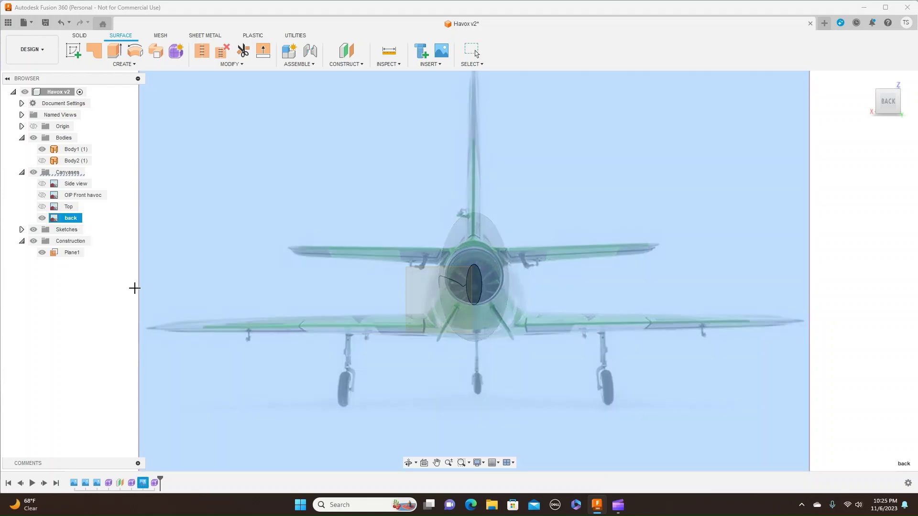
click(147, 327)
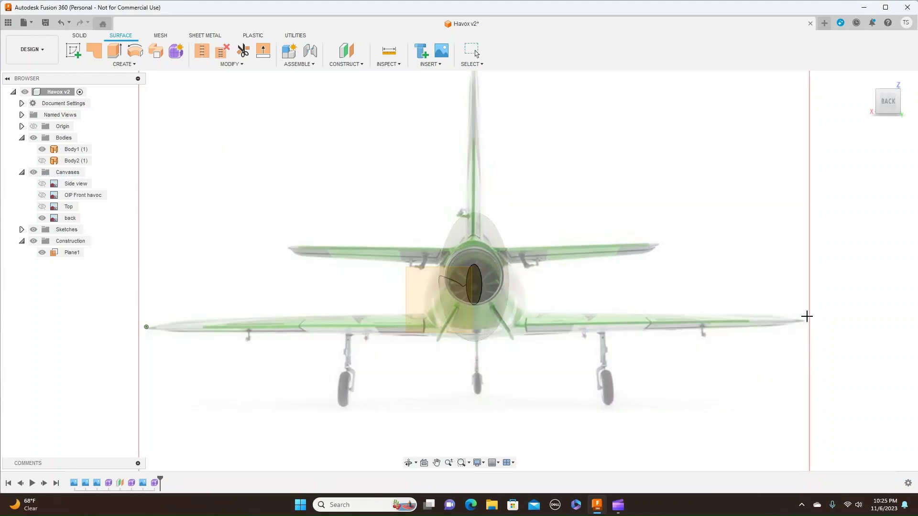
click(803, 321)
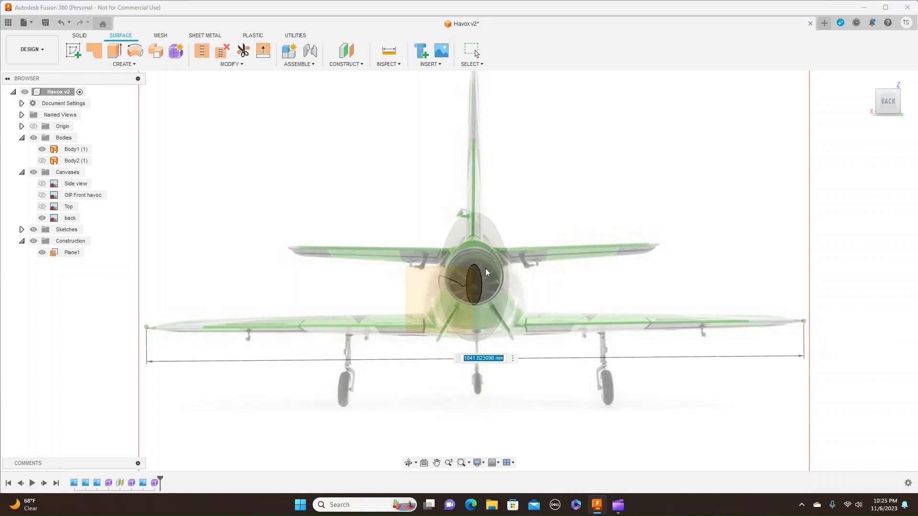
right_click(85, 299)
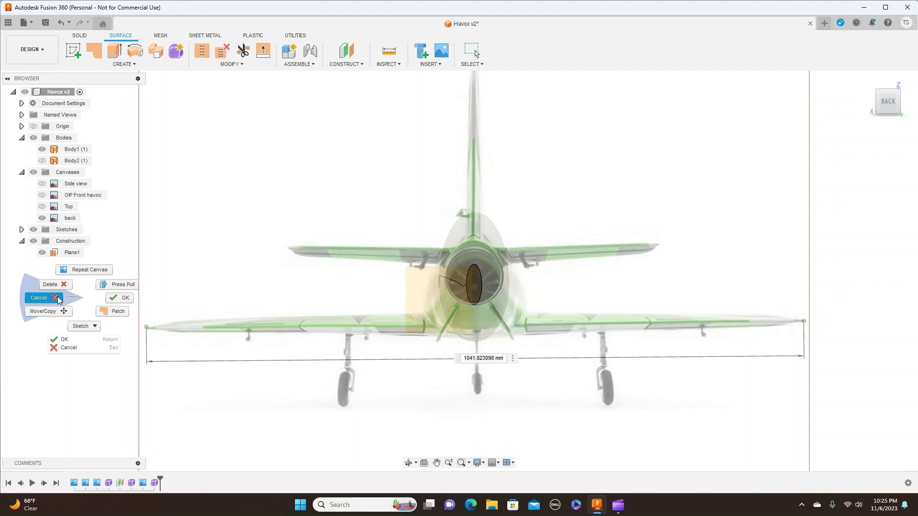
click(67, 300)
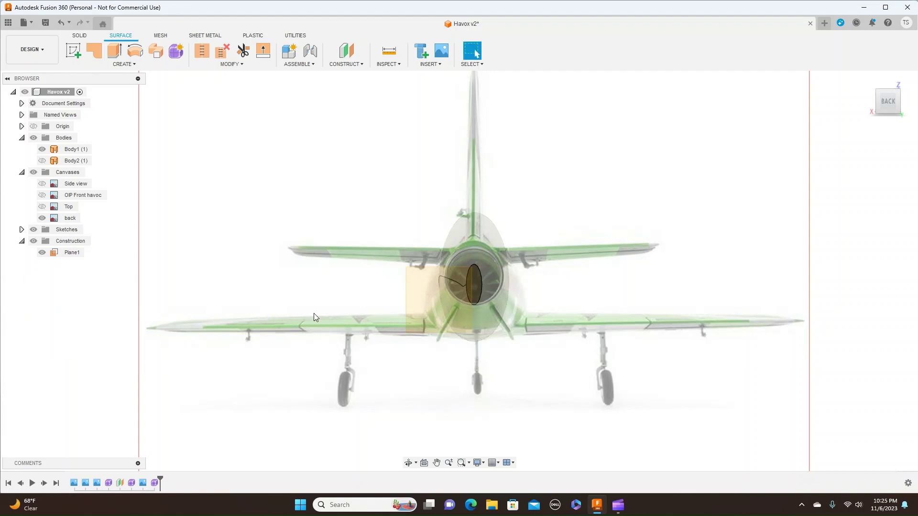
Review the back canvas's placement and scale settings in Edit Canvas, then cancel the edit
click(80, 218)
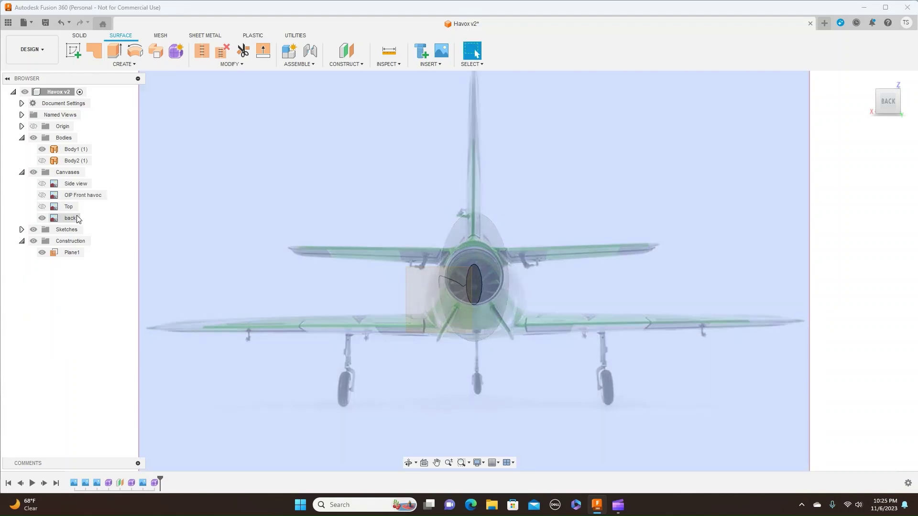
right_click(77, 217)
click(110, 235)
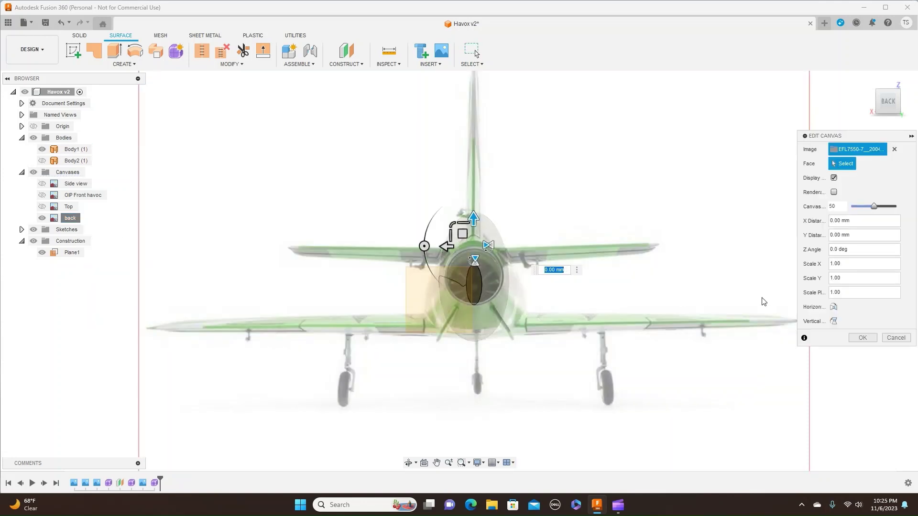
click(894, 338)
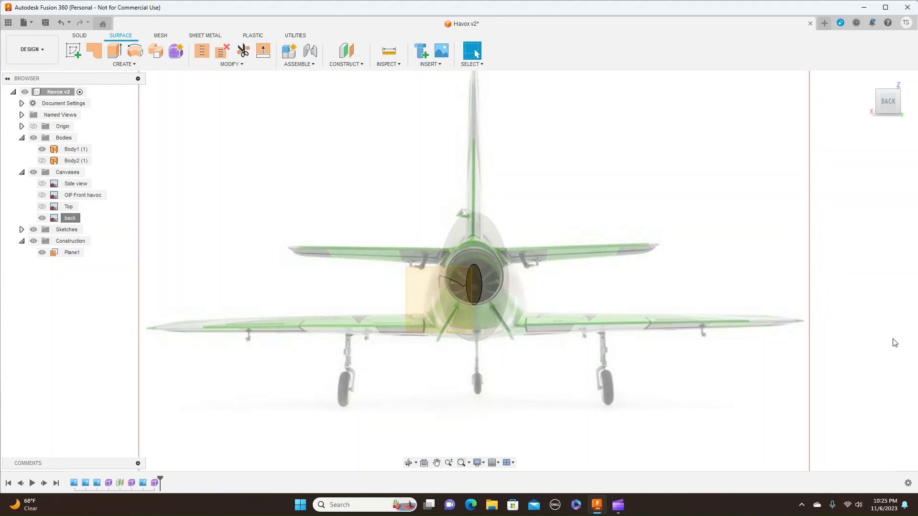
click(489, 294)
mouse_move(857, 110)
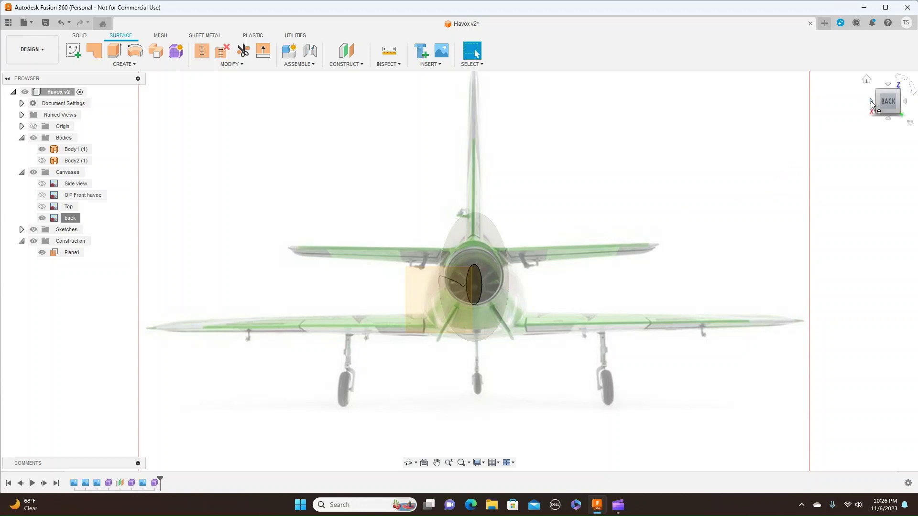
scroll(776, 166, up, 3)
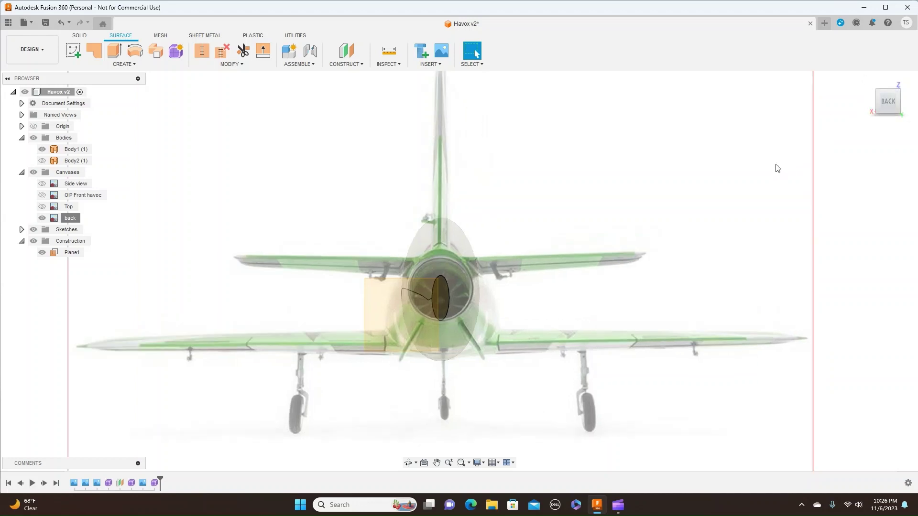
Create a new form and start a cylinder about 159 mm in diameter on the tail construction plane, centred on the fuselage's vertical centreline
scroll(776, 166, down, 2)
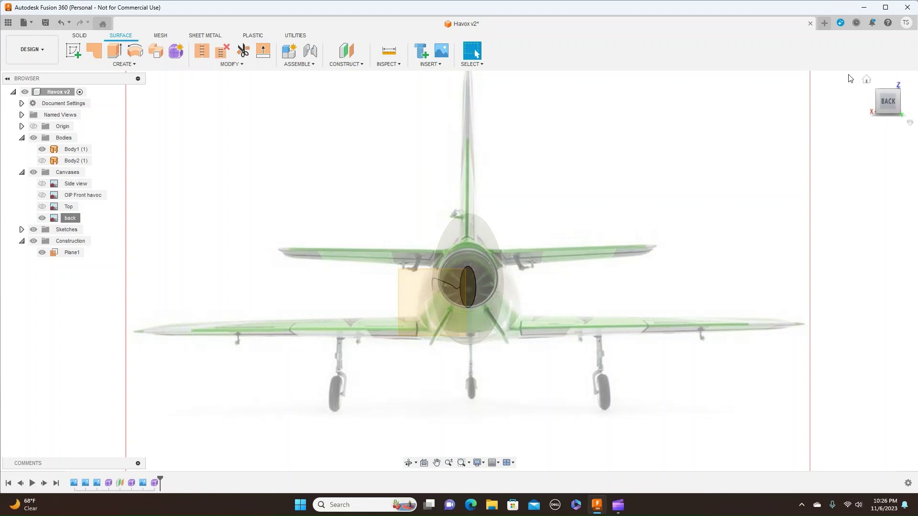
drag(879, 104, 903, 103)
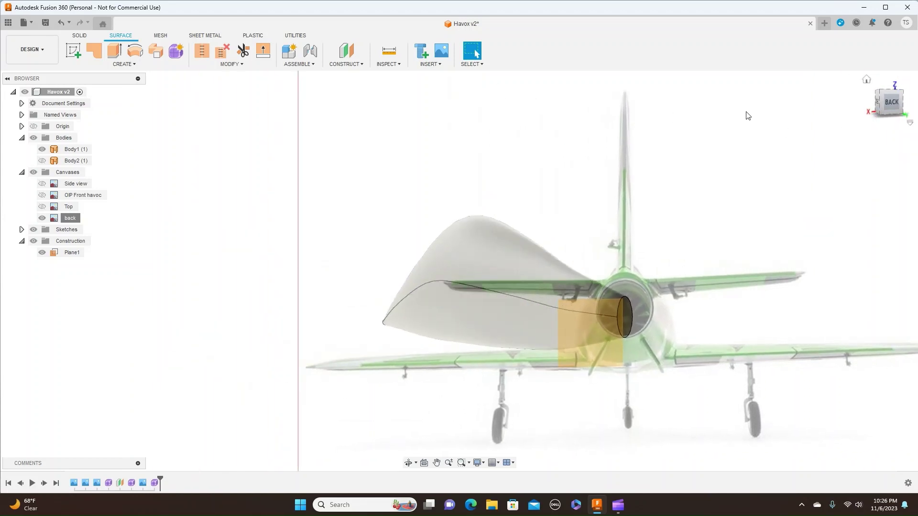
click(179, 53)
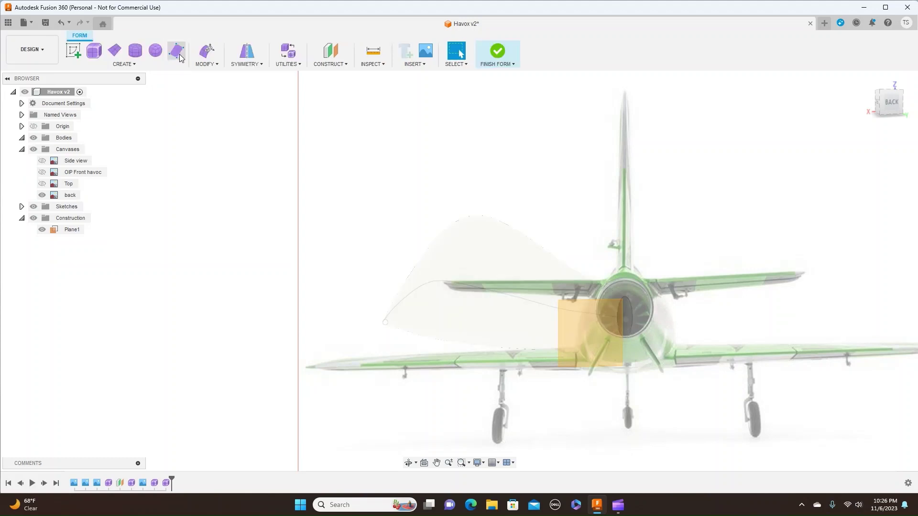
click(136, 55)
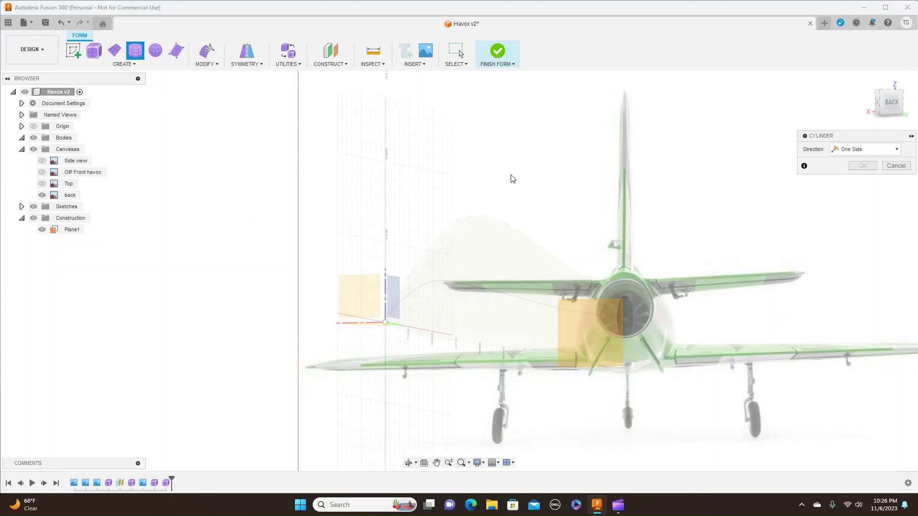
click(586, 309)
click(589, 323)
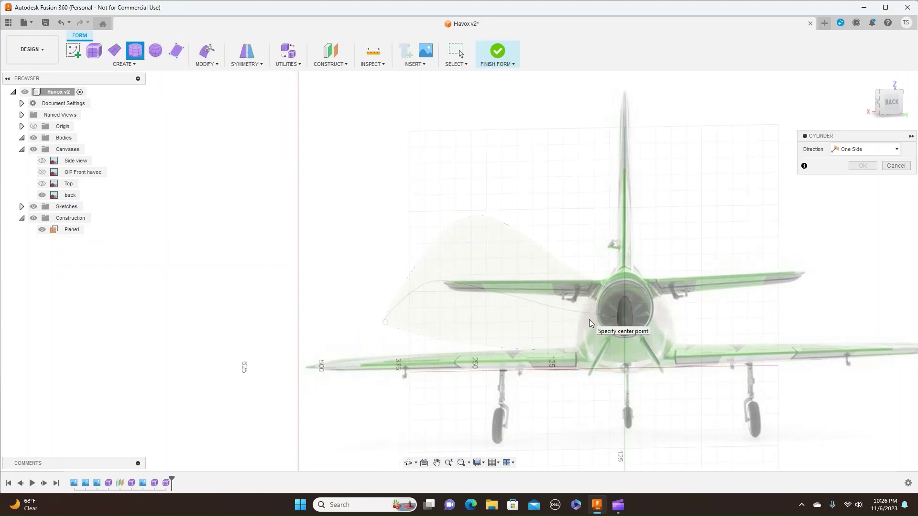
click(885, 108)
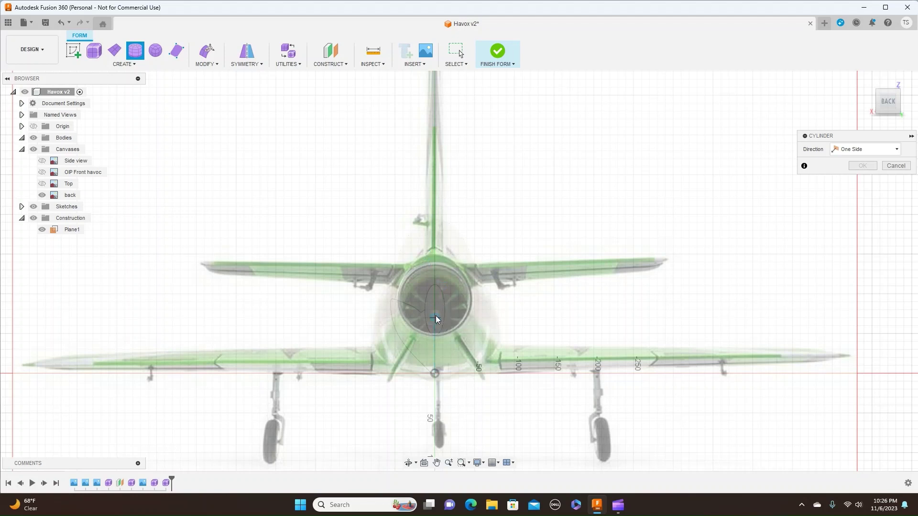
scroll(435, 315, up, 2)
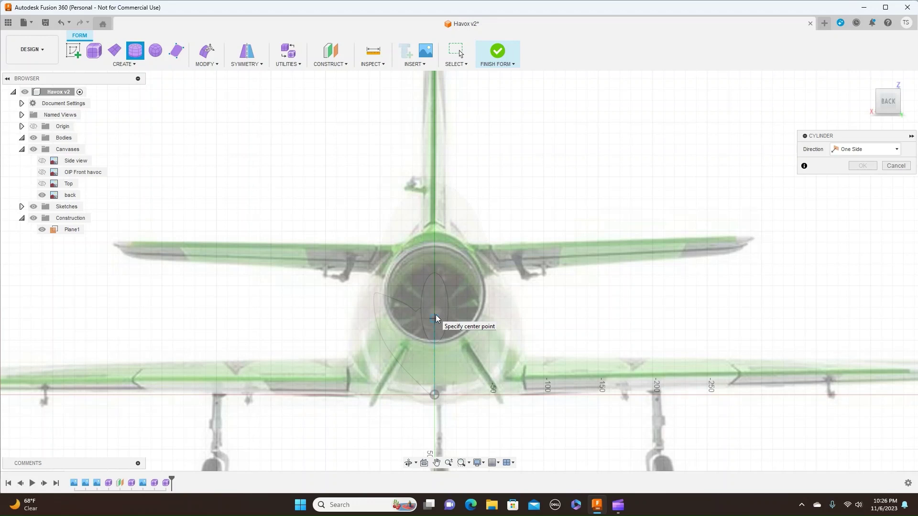
click(436, 316)
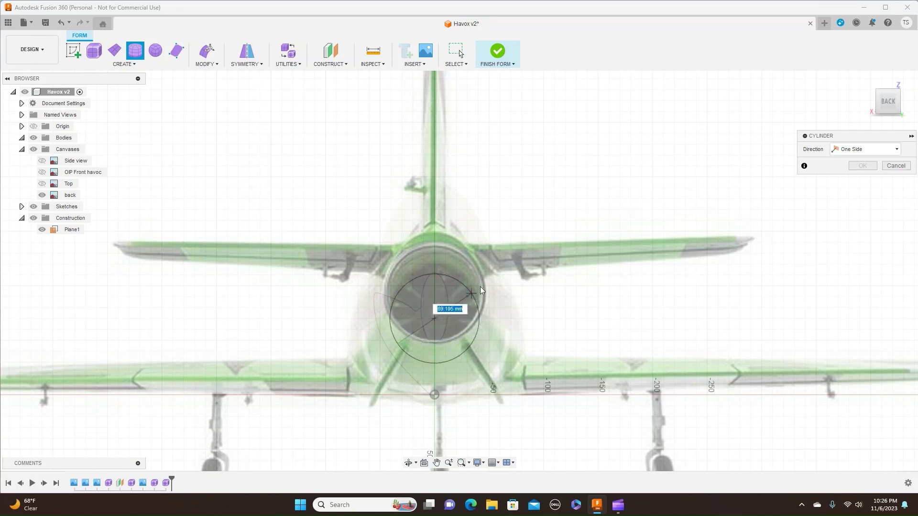
click(506, 271)
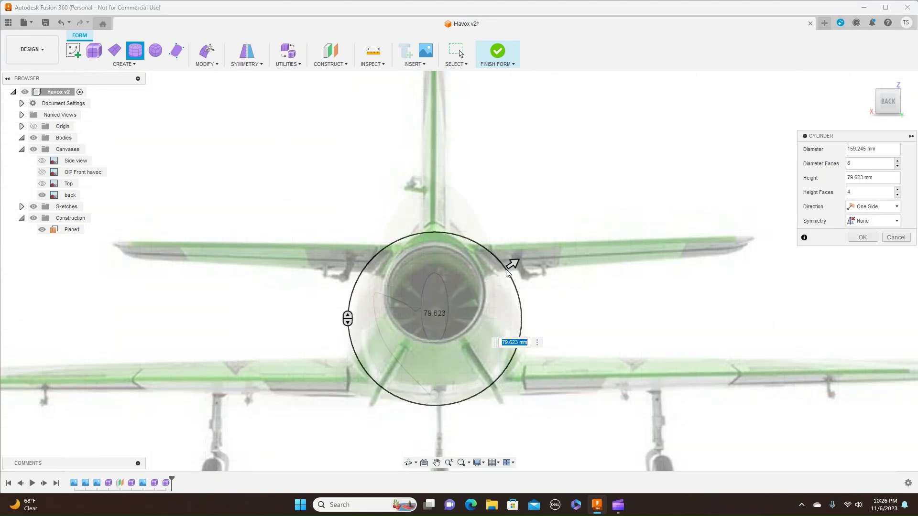
Show the Side view canvas and set the cylinder's height to -800 mm so it extends forward along the fuselage
click(875, 103)
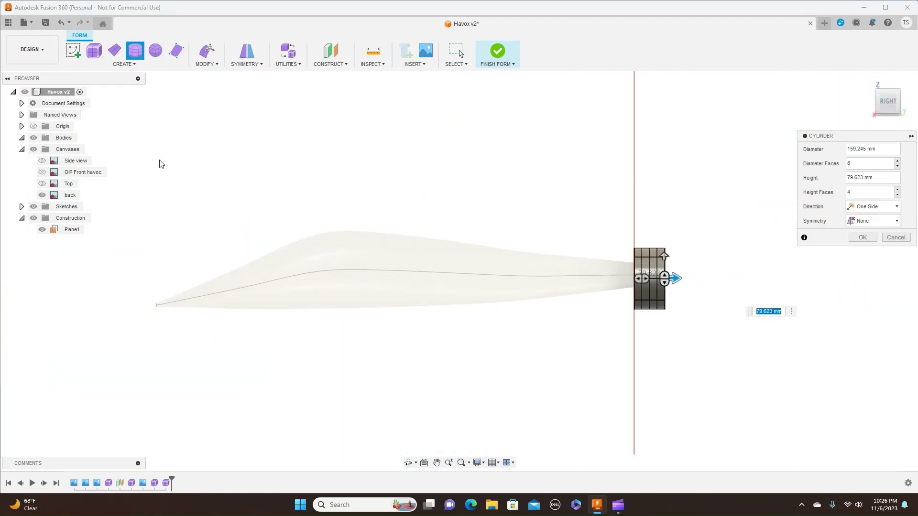
click(42, 160)
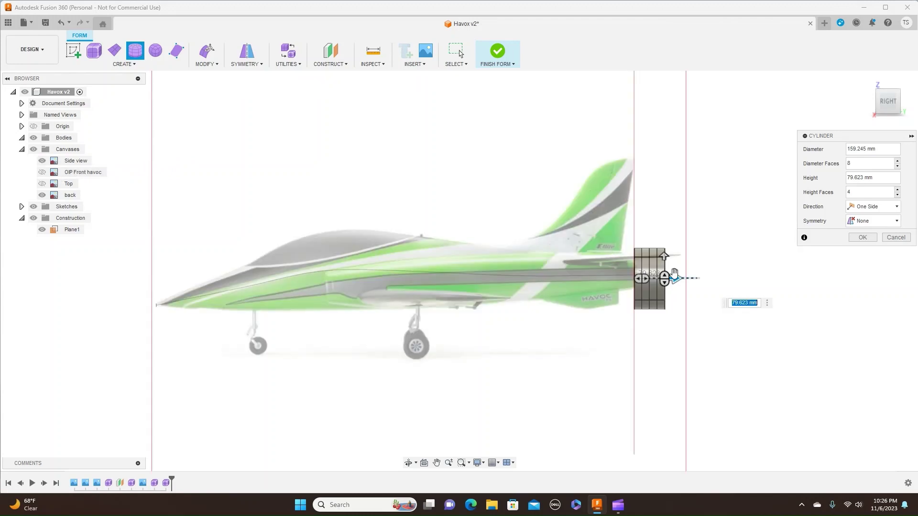
drag(674, 277, 342, 275)
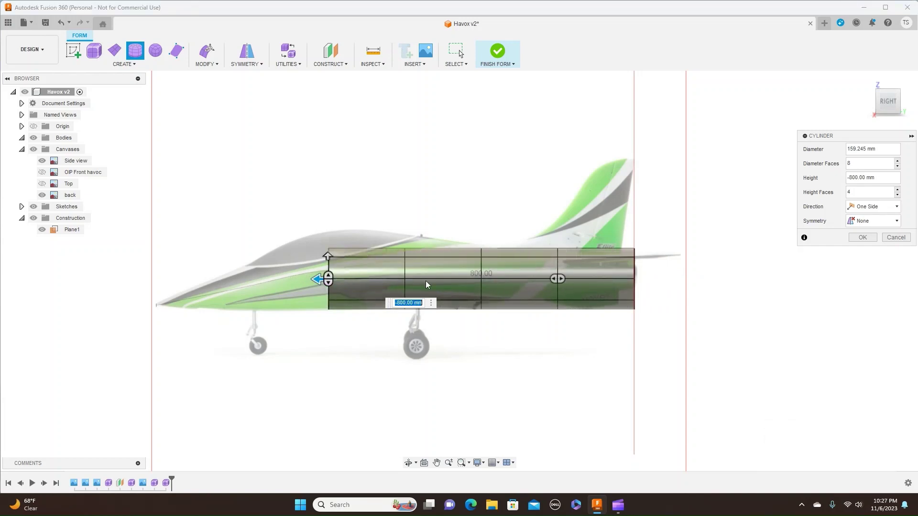
Set the cylinder's height faces to 8 and create the body
click(897, 190)
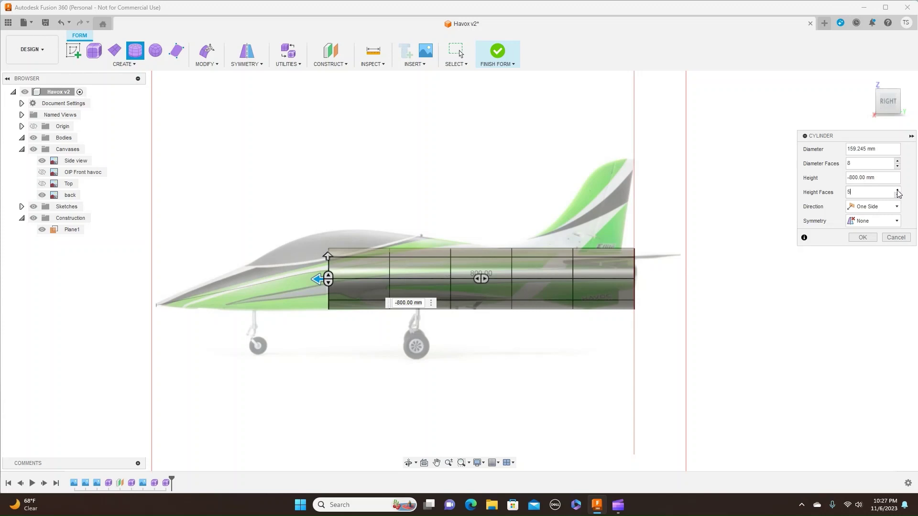
click(898, 190)
click(897, 191)
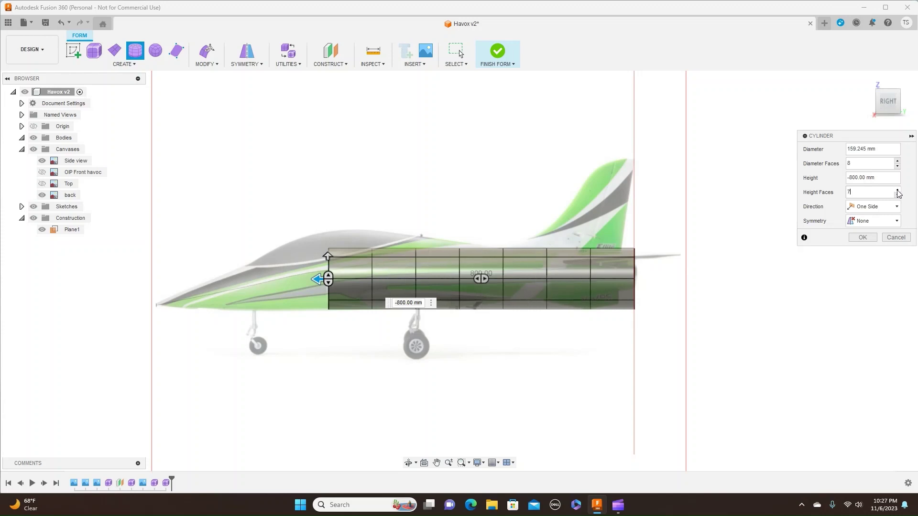
click(898, 191)
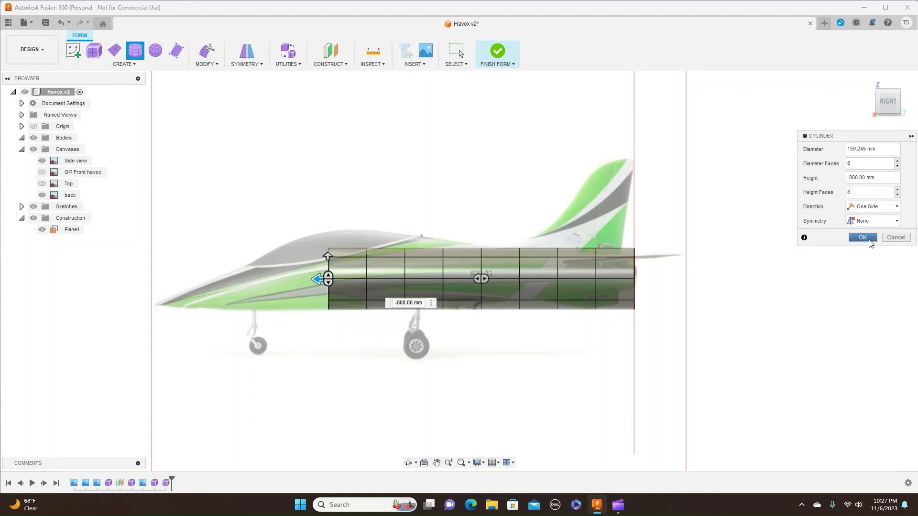
click(862, 238)
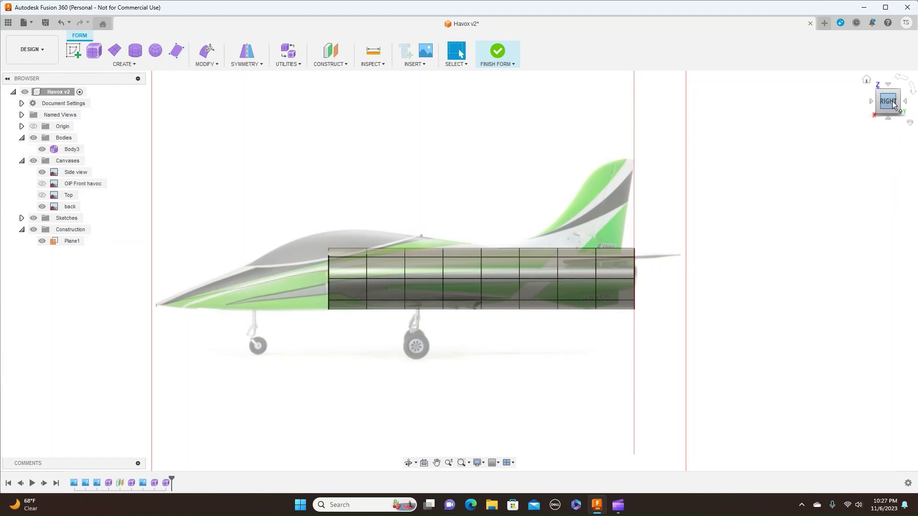
Show the Top canvas and scale the cylinder's front edge loop by about 1.25 to match the fuselage width
click(890, 85)
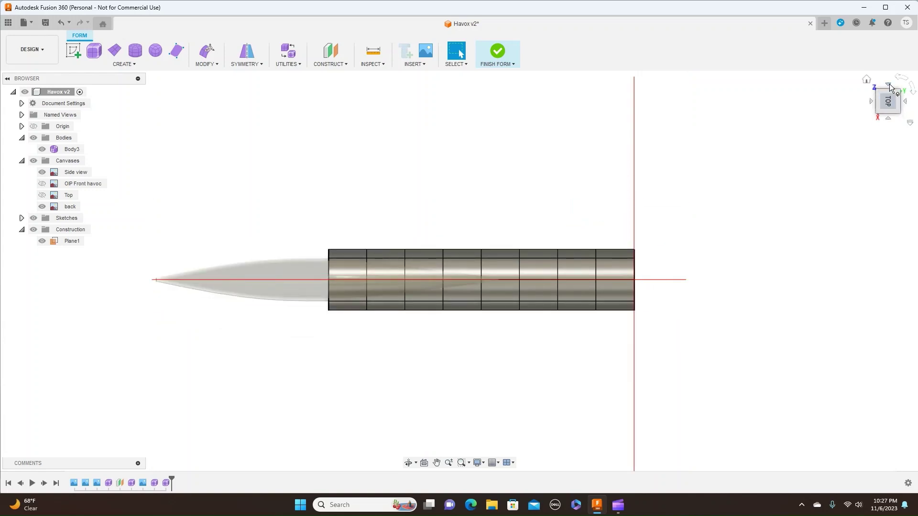
click(42, 195)
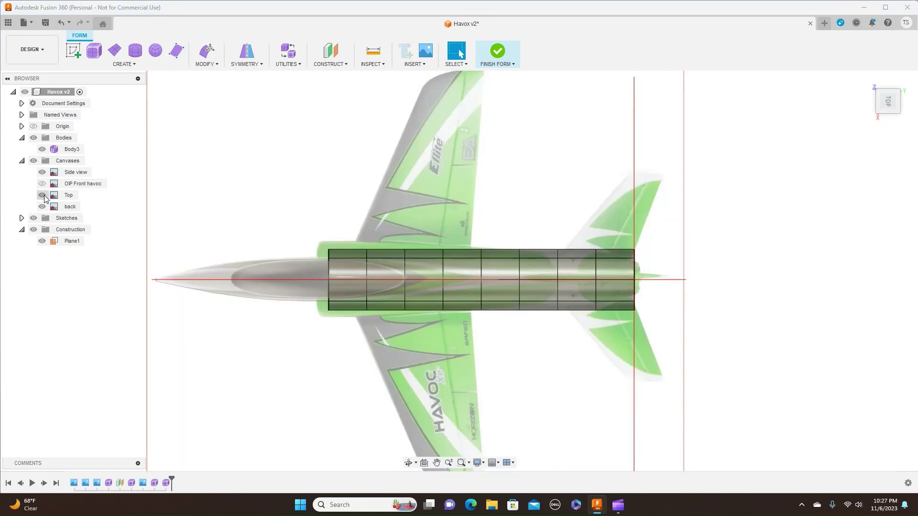
click(329, 257)
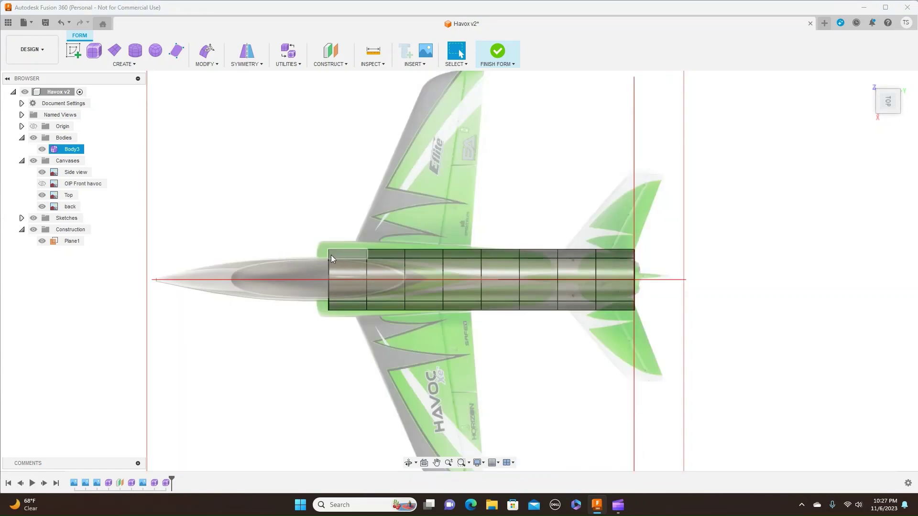
scroll(331, 255, up, 3)
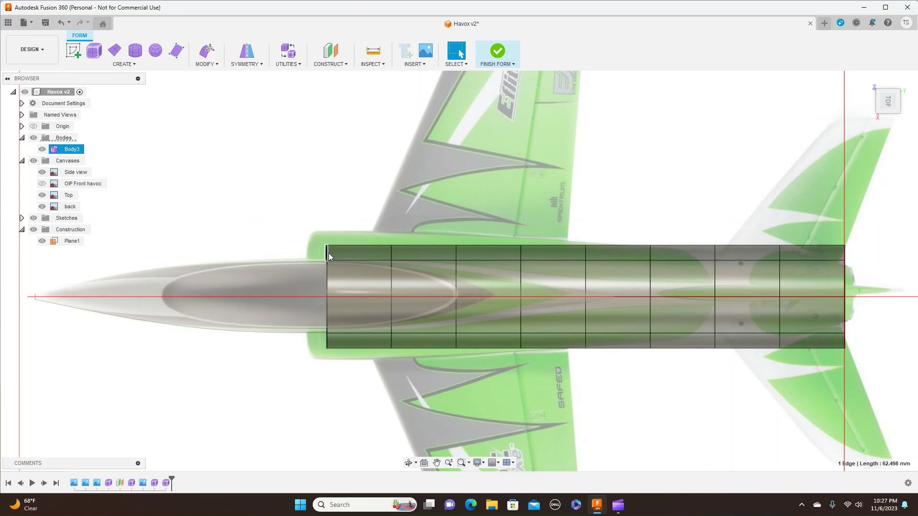
double_click(328, 257)
right_click(328, 256)
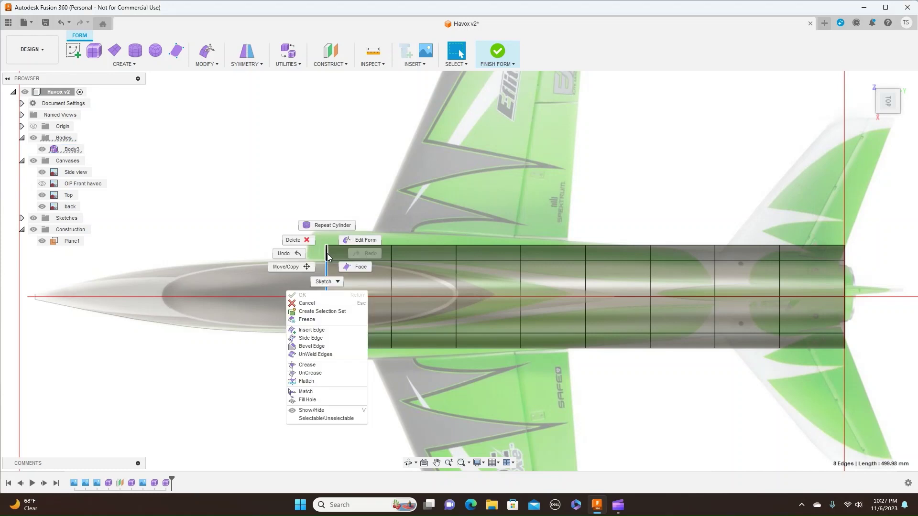
click(370, 243)
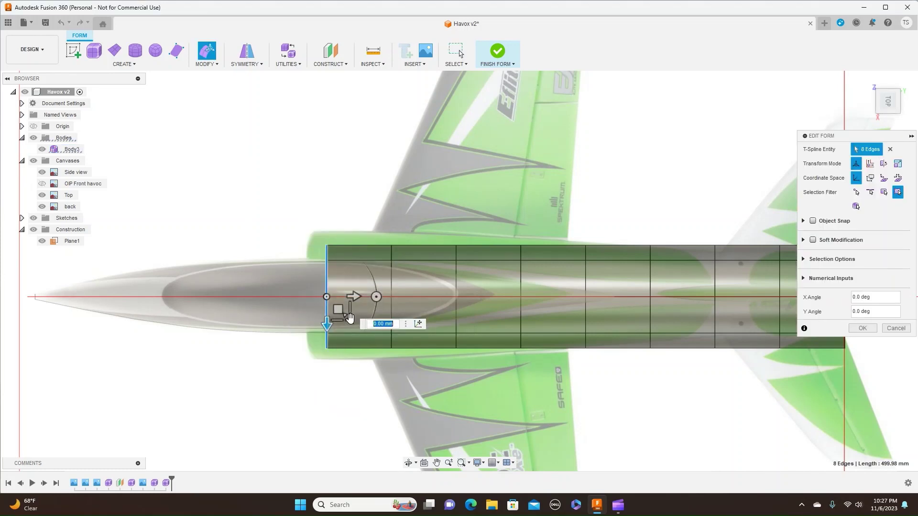
drag(349, 318, 362, 314)
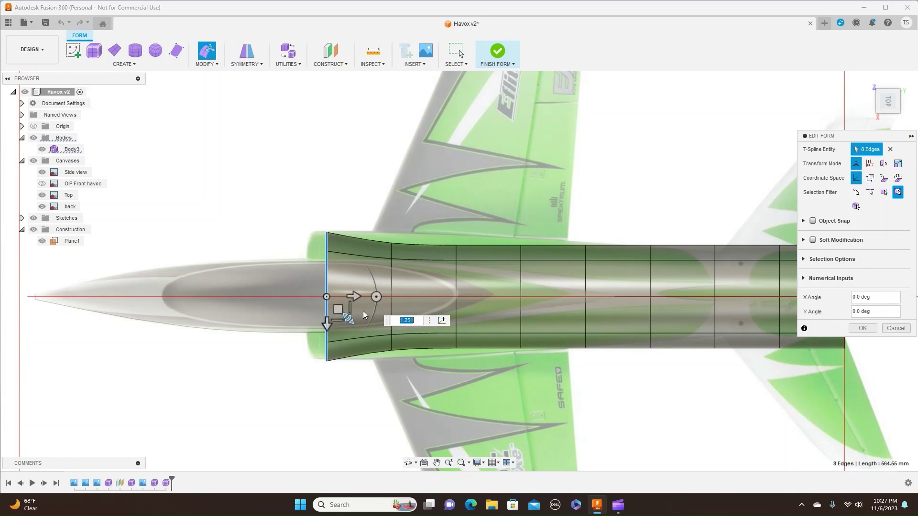
Scale the second, third and fourth edge loops from the front by about 1.29, 1.13 and 1.09 to follow the fuselage outline
double_click(390, 268)
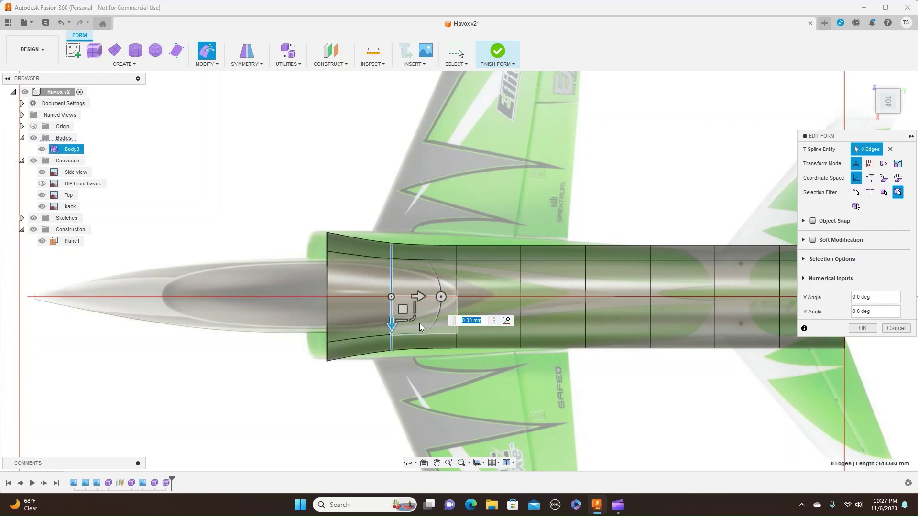
drag(412, 317, 419, 323)
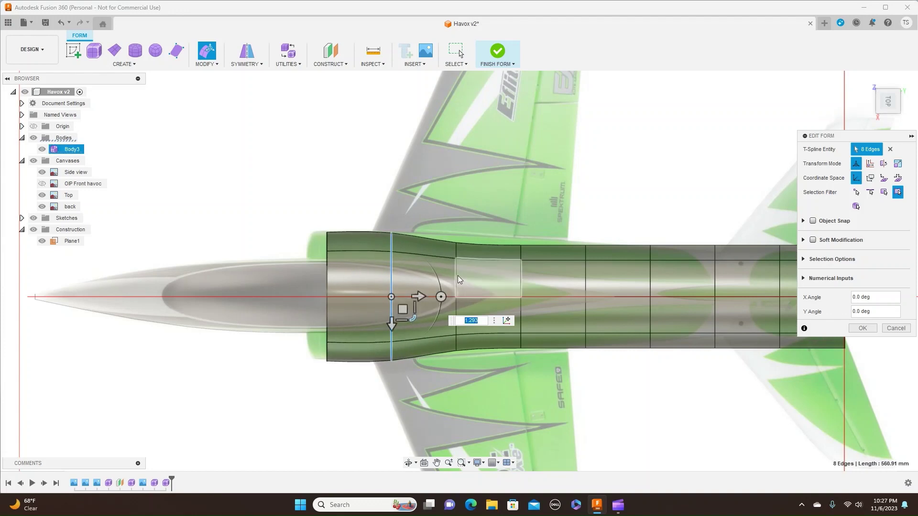
double_click(456, 277)
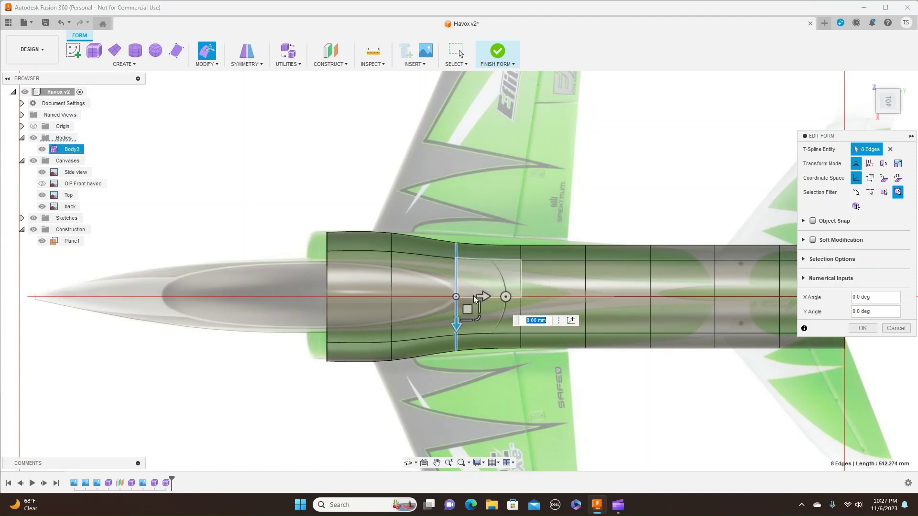
drag(477, 316, 479, 321)
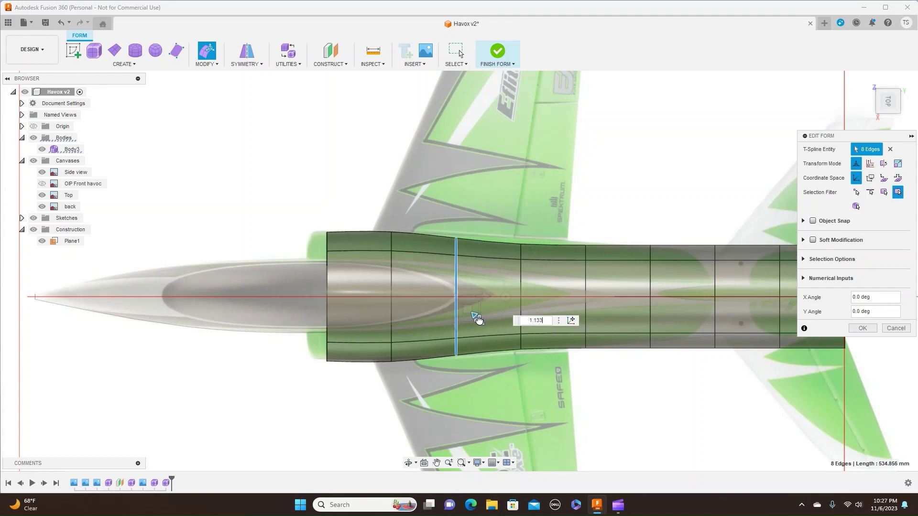
double_click(522, 278)
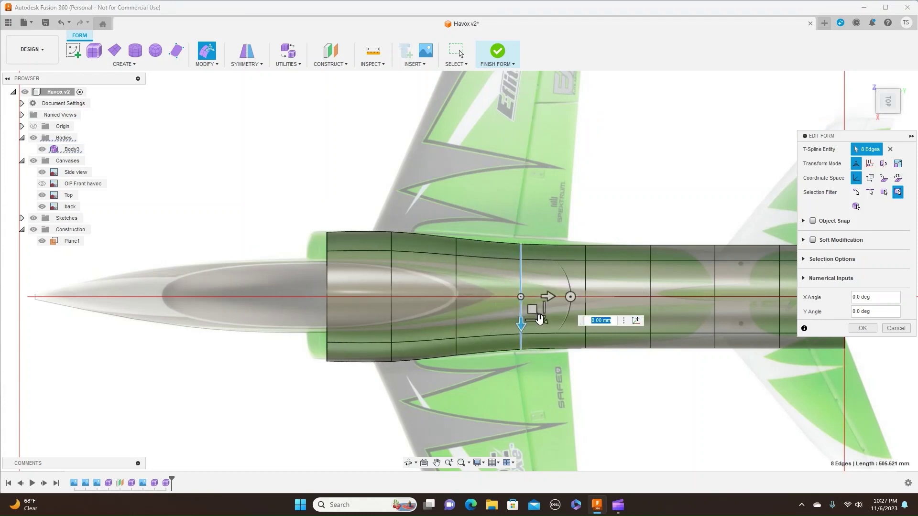
drag(540, 320, 540, 320)
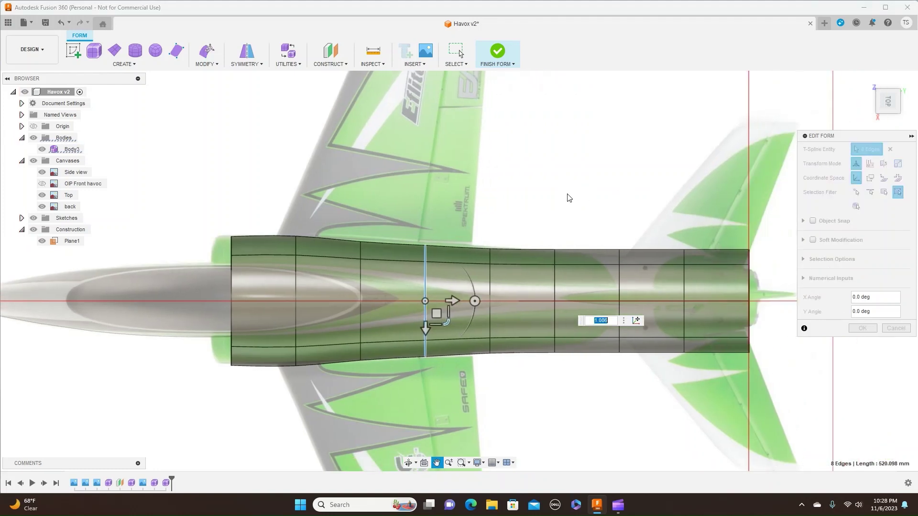
Scale down the fifth edge loop from the front by about 0.92 and narrow the sixth to the fuselage outline
middle_drag(662, 192, 565, 197)
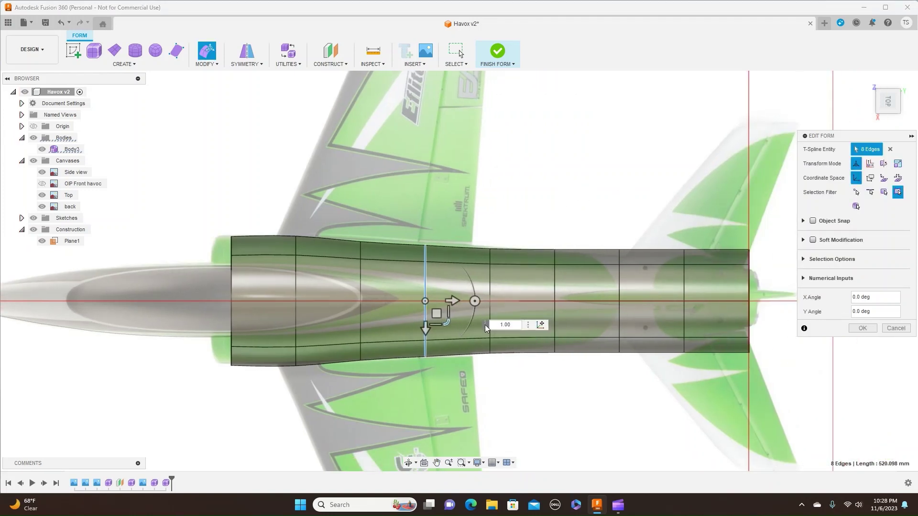
double_click(490, 283)
drag(508, 314, 512, 322)
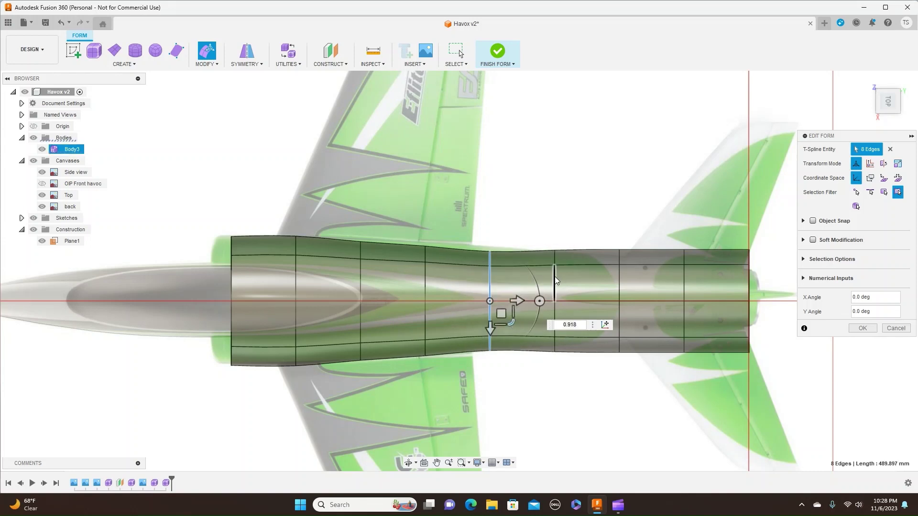
double_click(555, 279)
drag(576, 323, 578, 323)
Scale down the seventh and eighth edge loops from the front to match the tapering rear fuselage in the top view
double_click(620, 288)
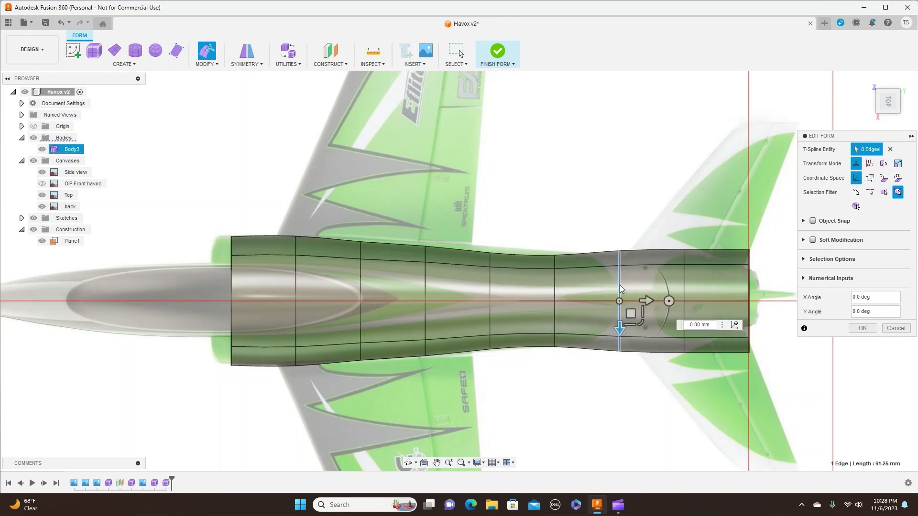
drag(641, 323, 639, 320)
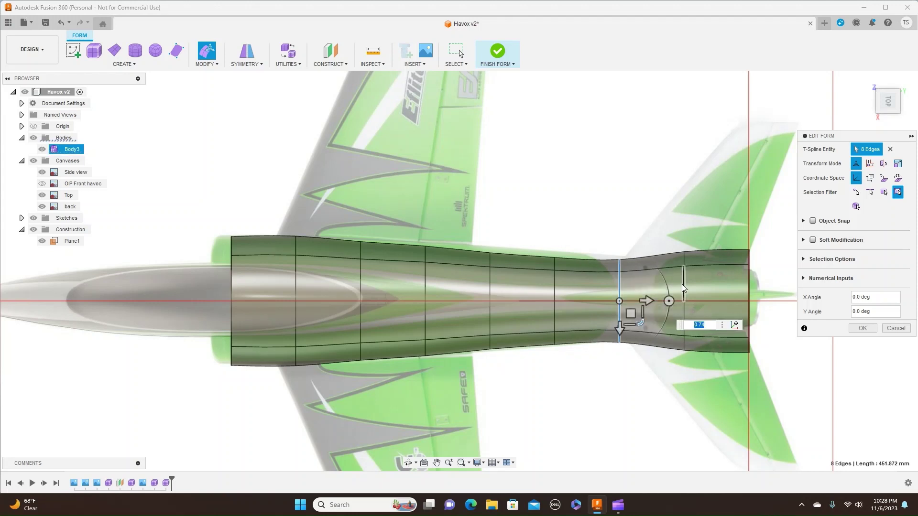
double_click(684, 287)
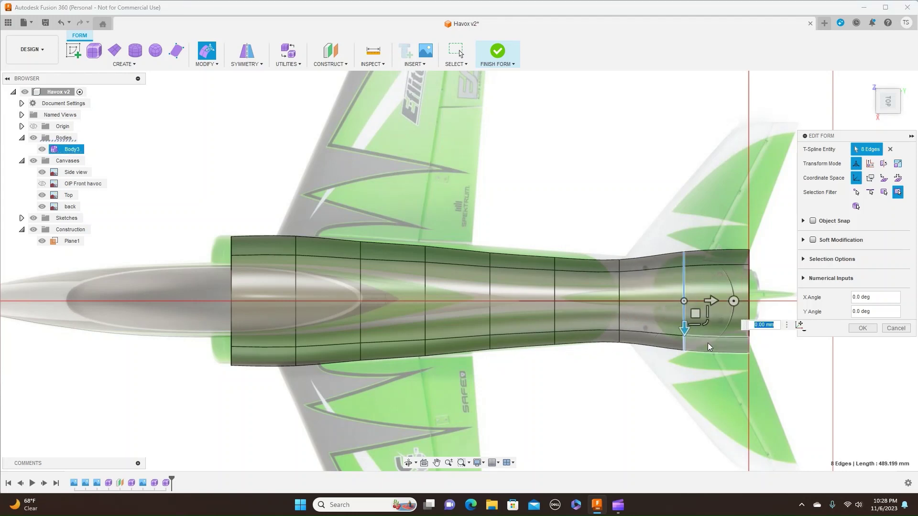
drag(706, 324, 707, 305)
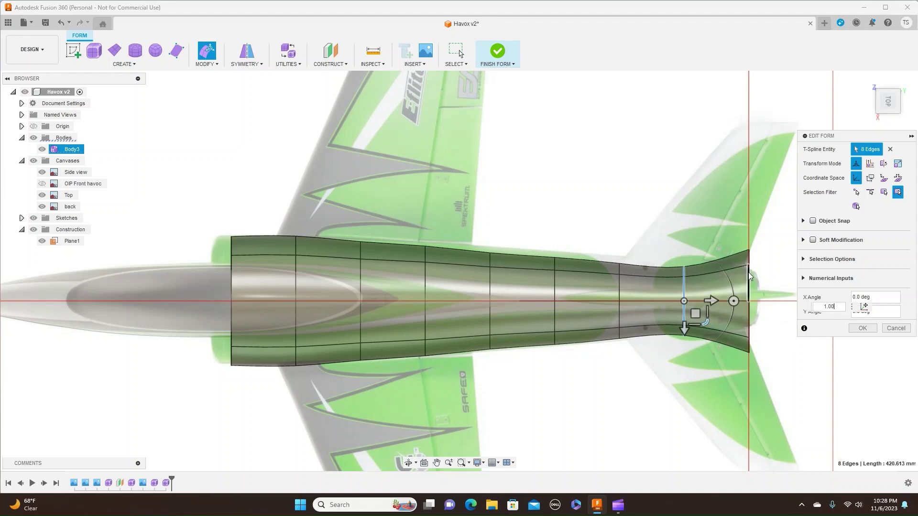
Scale the rear end edge loop by about 0.56 and the loop just ahead of it by about 1.09 to match the top view
double_click(748, 277)
drag(771, 324, 773, 302)
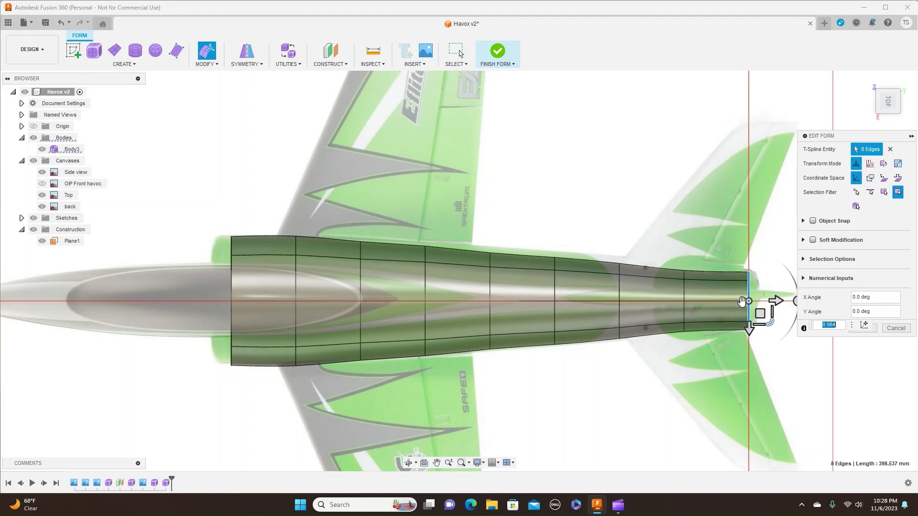
double_click(685, 295)
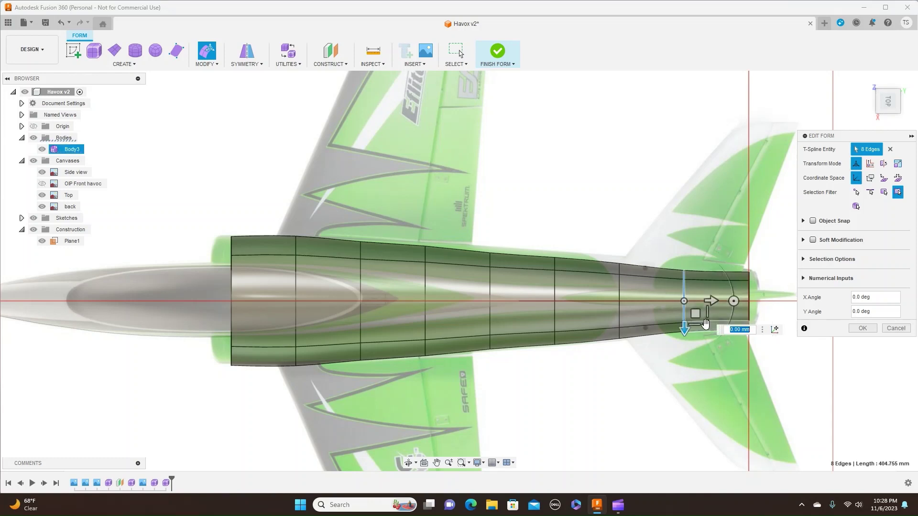
drag(705, 325, 707, 325)
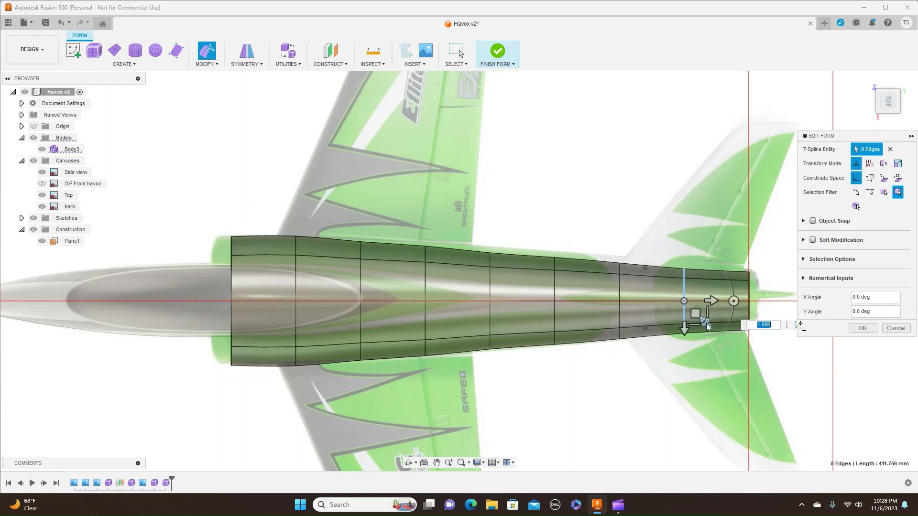
Scale the fifth edge loop from the front by about 1.025 to follow the fuselage outline in the top view
double_click(491, 287)
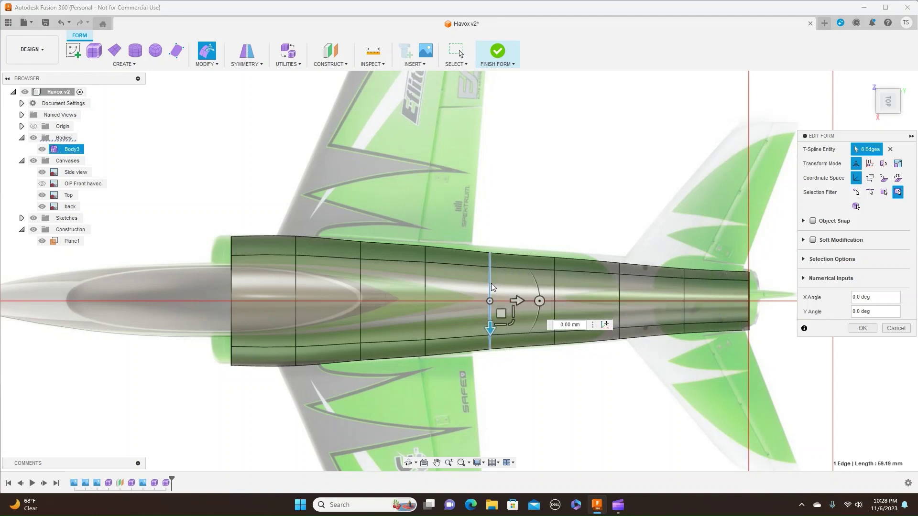
click(511, 321)
click(553, 412)
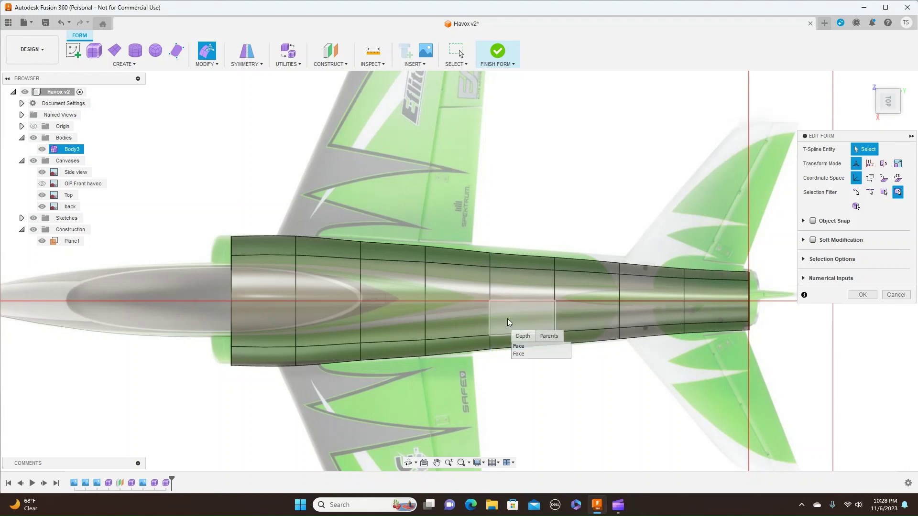
double_click(490, 287)
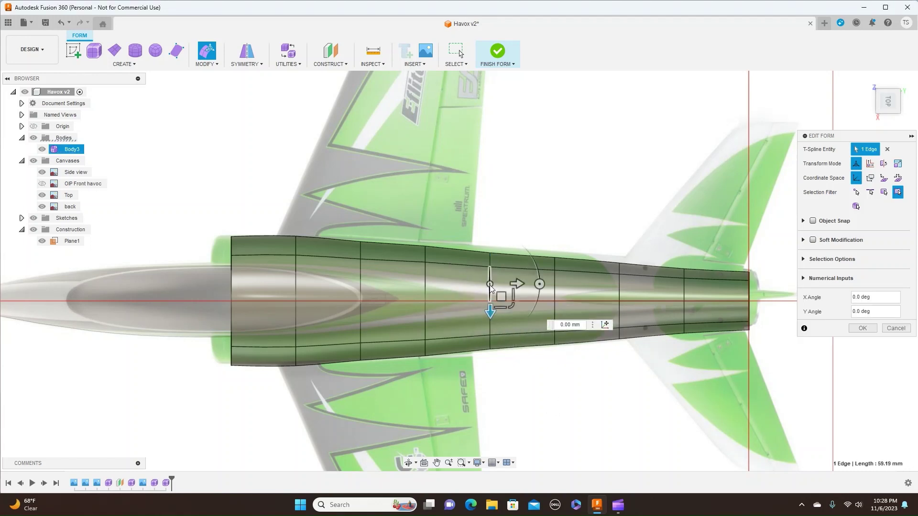
drag(516, 323, 512, 323)
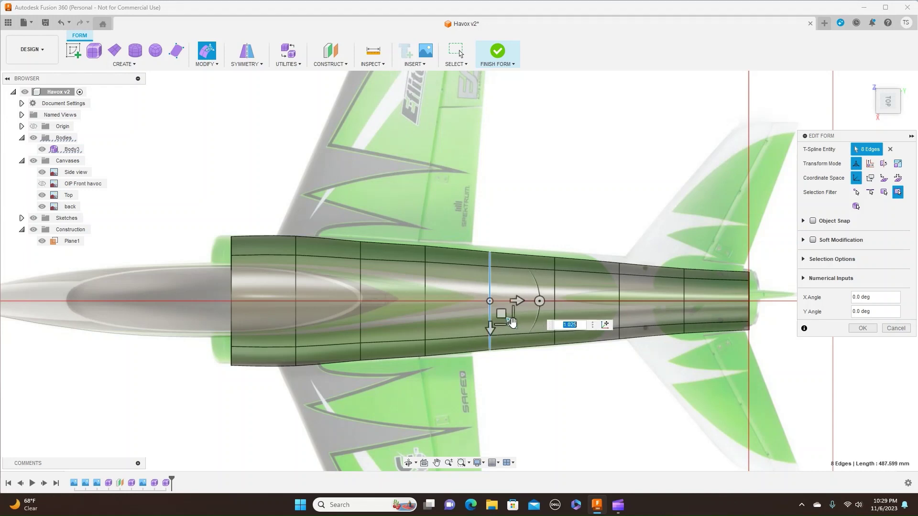
Scale the third edge loop from the front by about 1.035 and the front edge loop by about 0.97
double_click(361, 297)
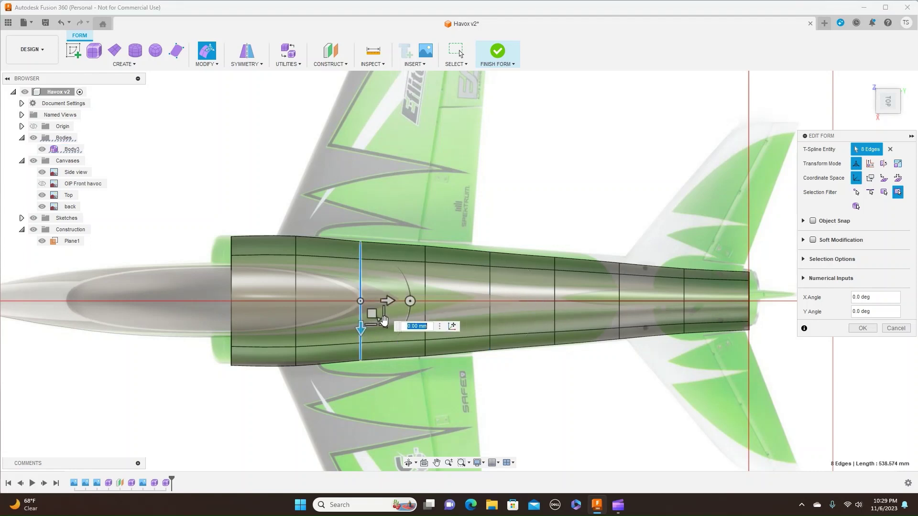
drag(383, 319, 383, 321)
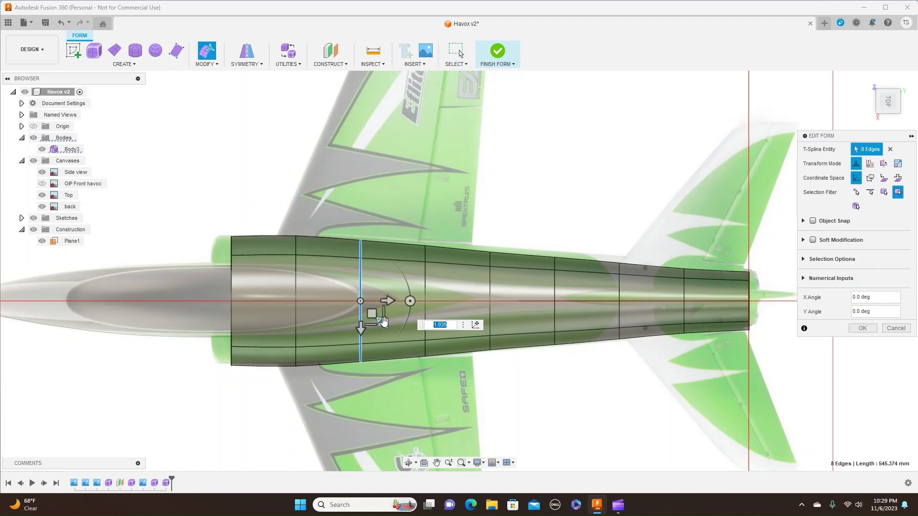
double_click(234, 288)
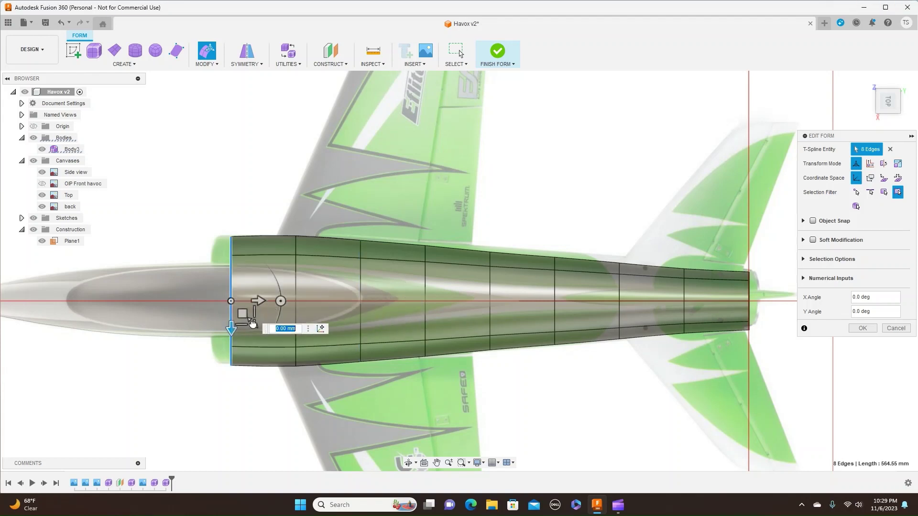
drag(252, 325, 252, 323)
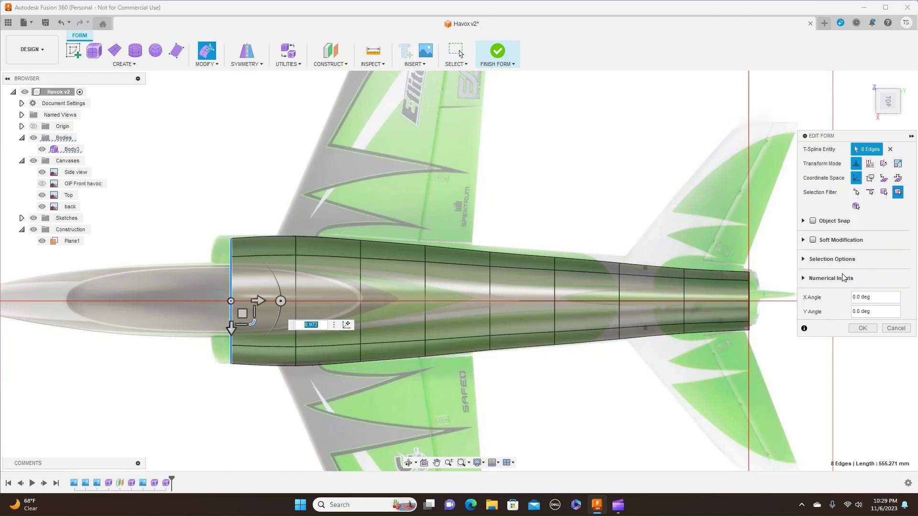
In the right side view, reduce the front edge loop's height and lower it about 15 mm to fit the side canvas
click(887, 121)
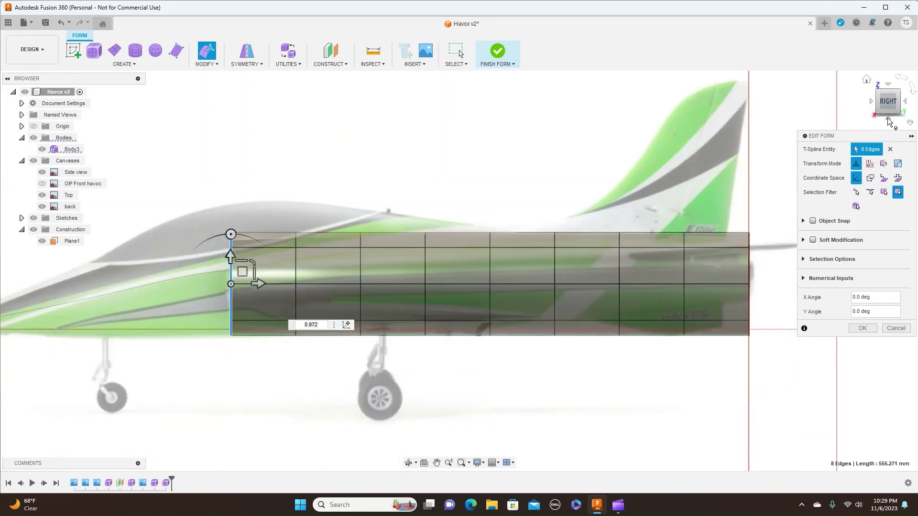
click(889, 86)
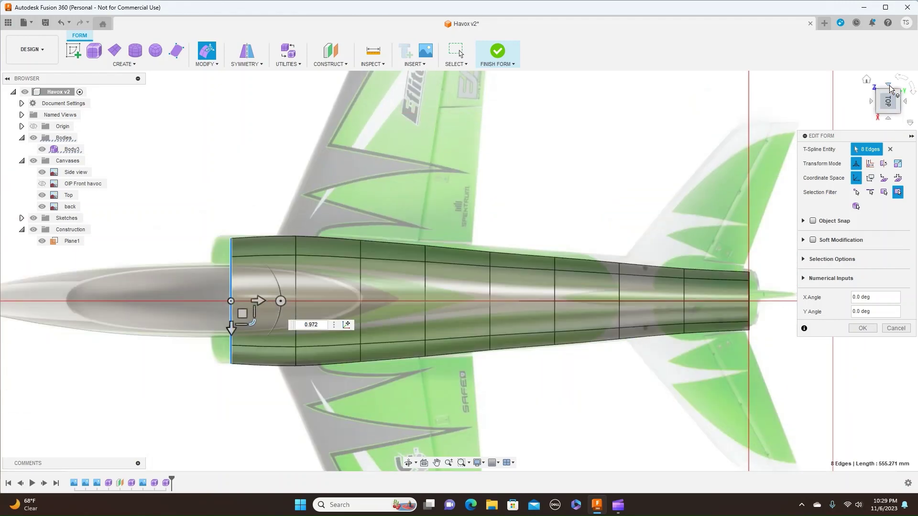
click(890, 120)
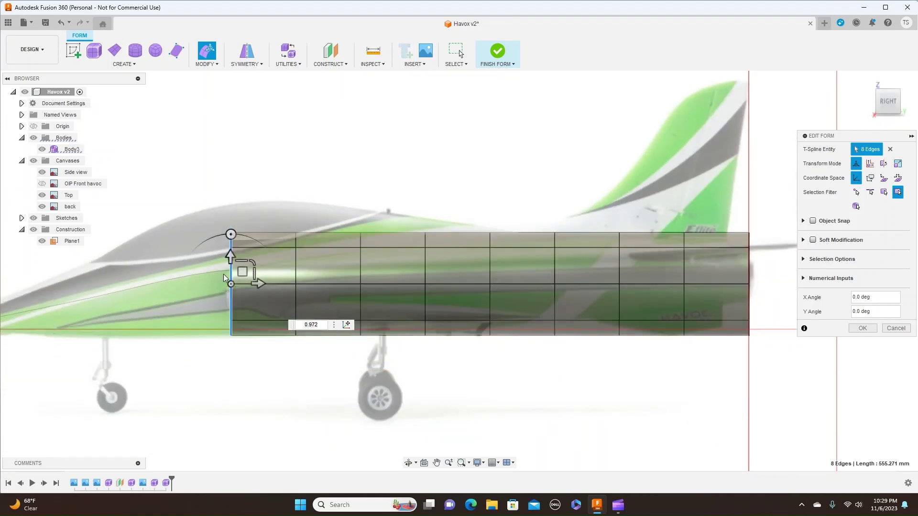
drag(255, 262, 242, 281)
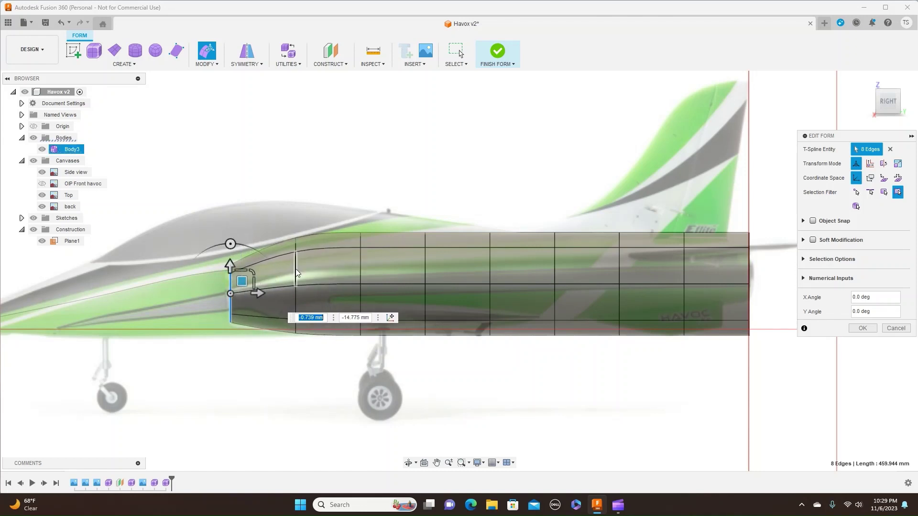
Reduce the height of the second and third edge loops from the front to fit the fuselage's side profile
double_click(296, 269)
drag(318, 264, 312, 268)
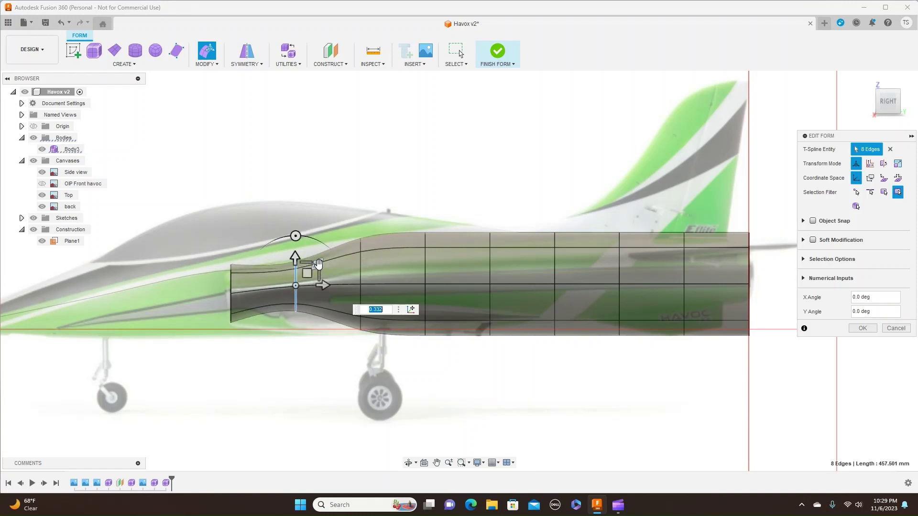
drag(319, 264, 370, 277)
double_click(359, 260)
Scale down the height of the fourth edge loop from the front and scale the fifth by about 0.81 in the side view
double_click(426, 268)
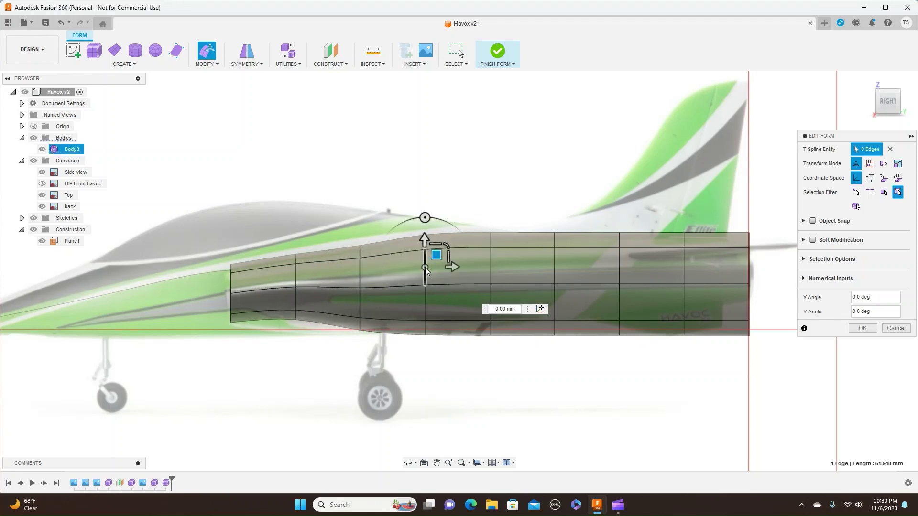
mouse_move(446, 263)
mouse_down()
mouse_move(422, 282)
mouse_move(437, 262)
mouse_move(436, 274)
mouse_up()
click(491, 262)
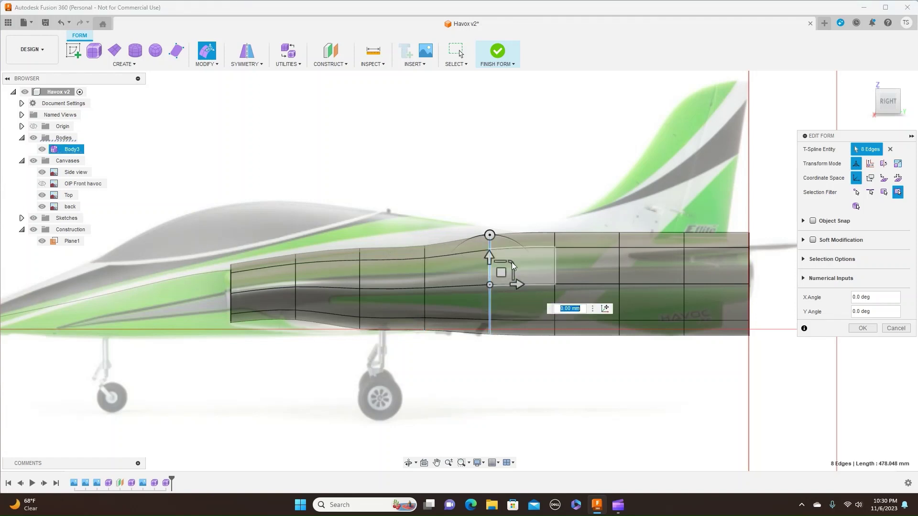
drag(512, 262, 506, 265)
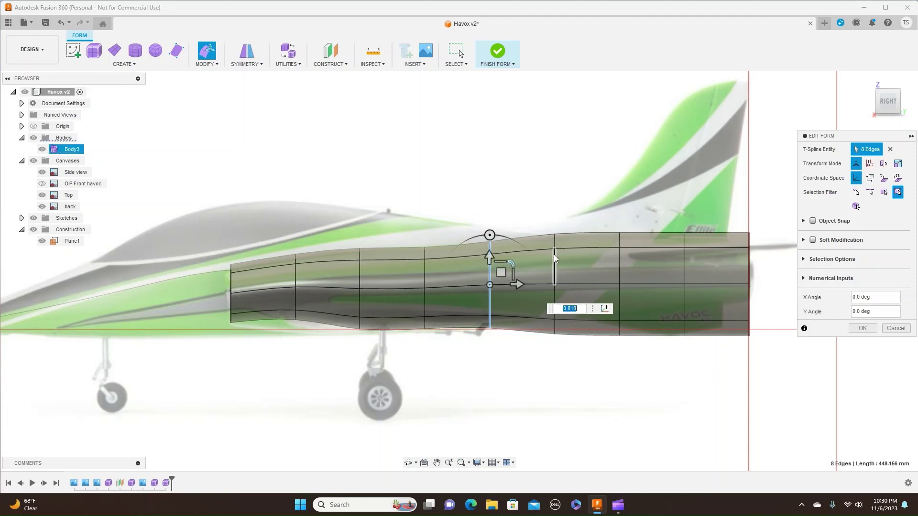
Scale down the height of the sixth edge loop from the front and scale the seventh by about 0.77 in the side view
double_click(554, 258)
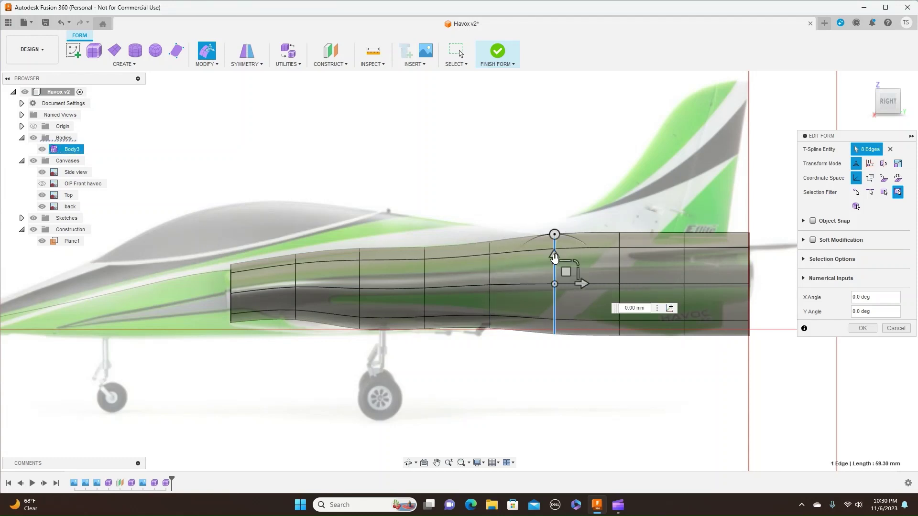
mouse_move(576, 261)
mouse_down()
mouse_move(565, 267)
mouse_move(575, 259)
mouse_up()
double_click(620, 259)
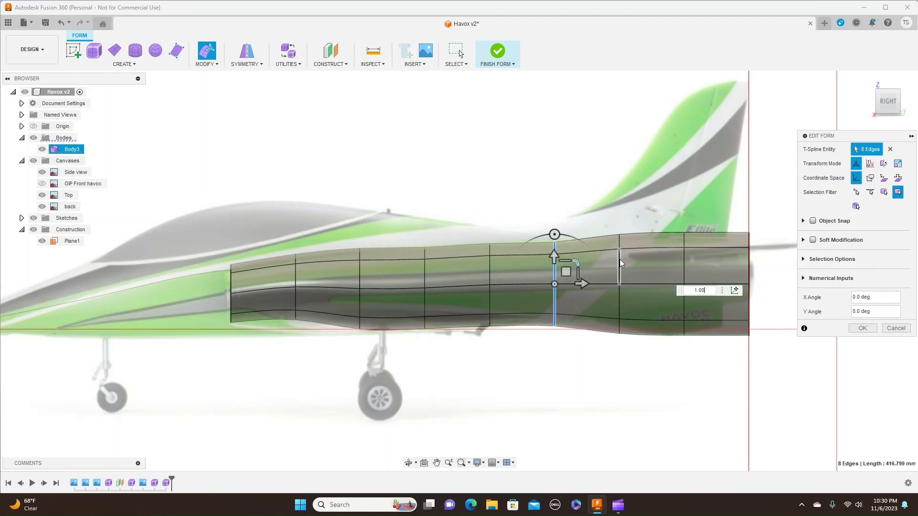
mouse_move(638, 259)
mouse_down()
mouse_move(625, 268)
mouse_move(633, 260)
mouse_up()
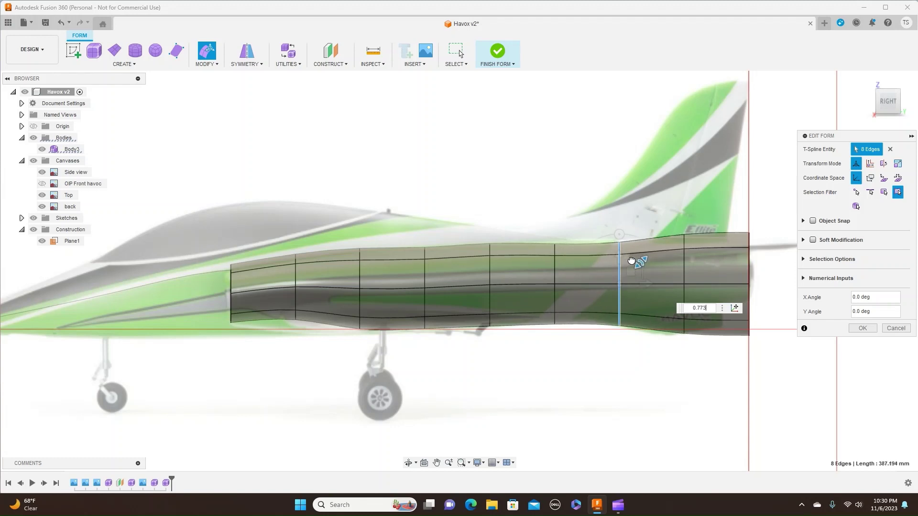
Scale the eighth edge loop's height by about 0.72, then shrink the rear end loop and raise it slightly to match the tail
double_click(685, 266)
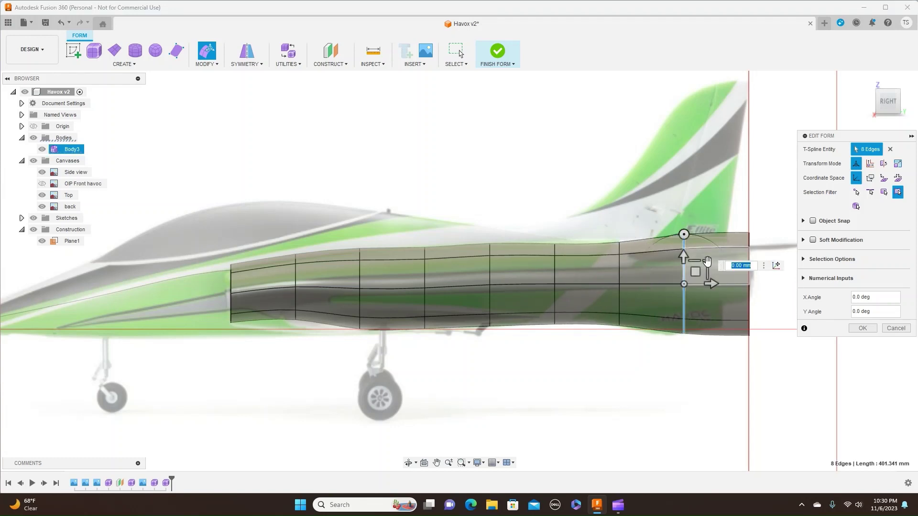
drag(705, 263, 698, 266)
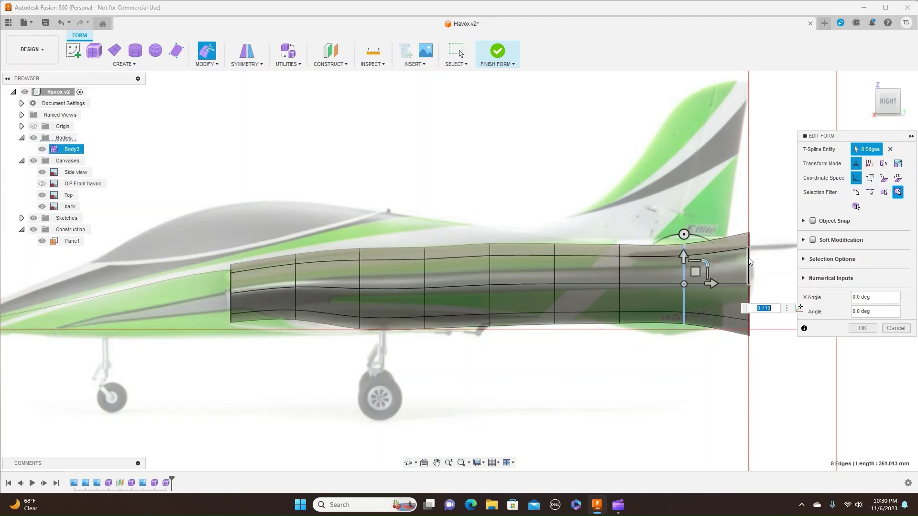
double_click(748, 261)
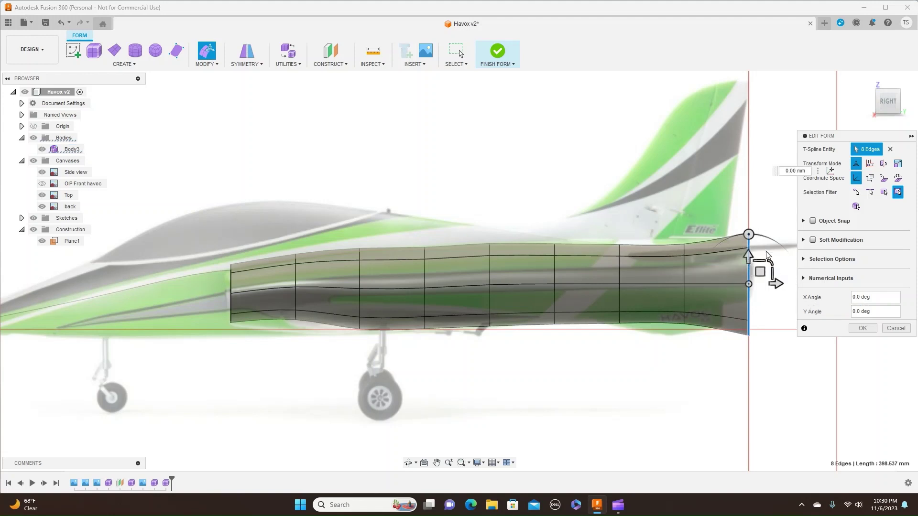
drag(771, 262, 757, 270)
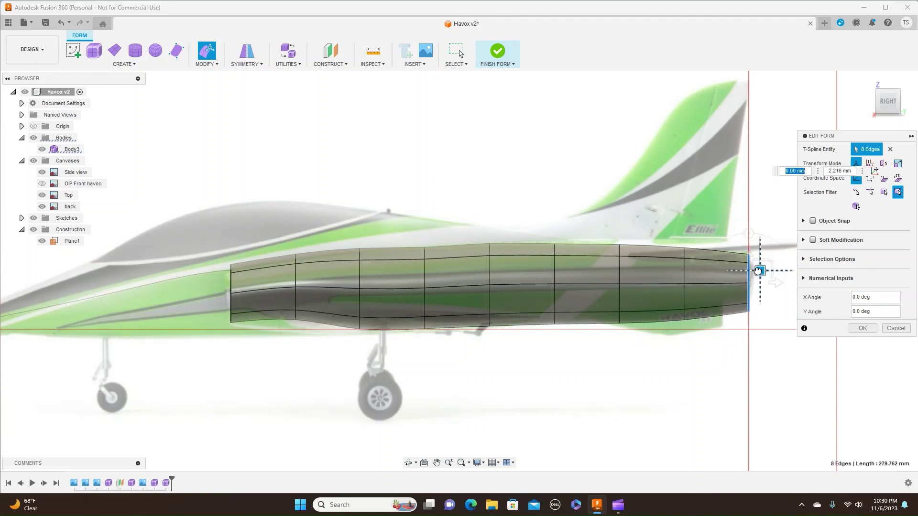
Raise the eighth edge loop from the front by about 33 mm and the seventh by about 9 mm
double_click(685, 273)
drag(696, 273, 696, 251)
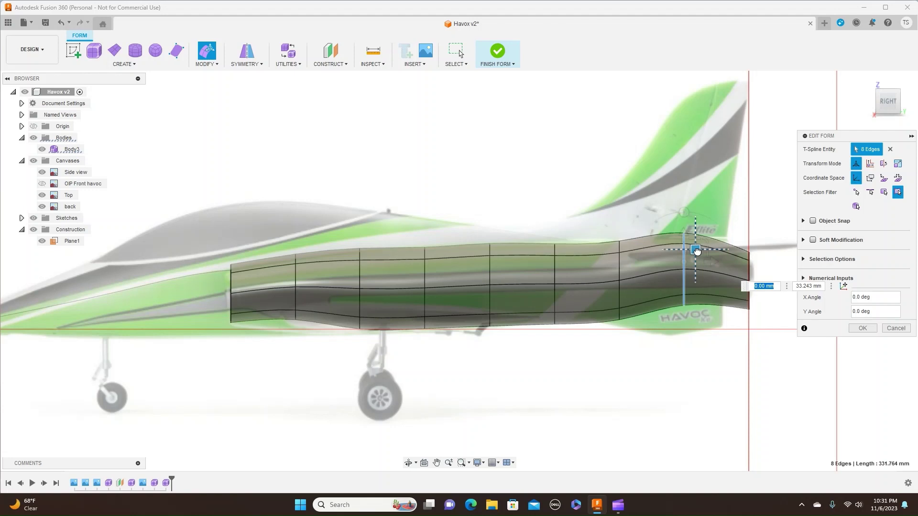
double_click(621, 267)
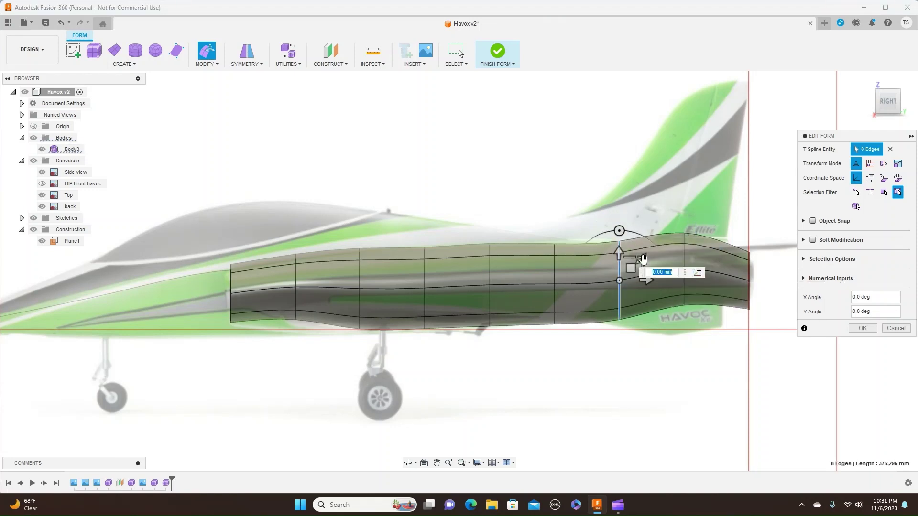
mouse_move(630, 266)
mouse_down()
mouse_move(622, 267)
mouse_move(631, 260)
mouse_up()
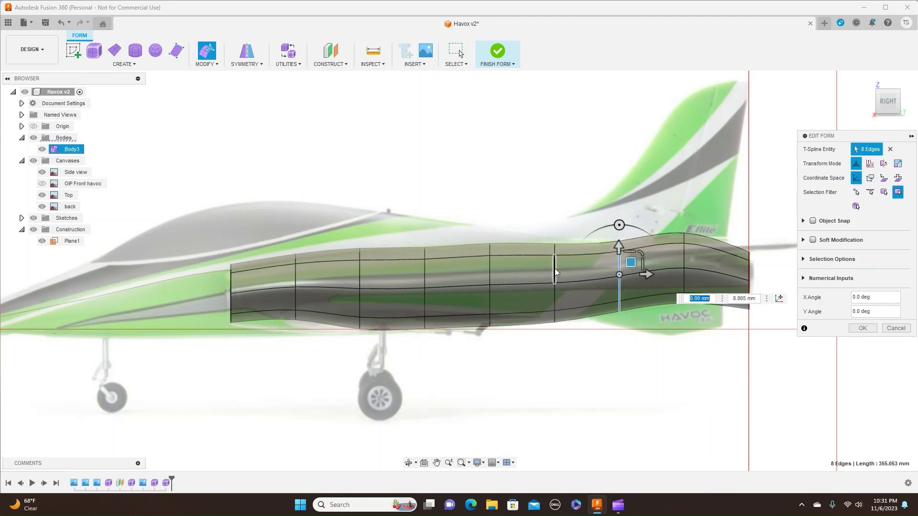
Raise the sixth edge loop from the front by about 7.4 mm and the fifth by about 9.6 mm, shifting the fifth slightly rearward
double_click(555, 269)
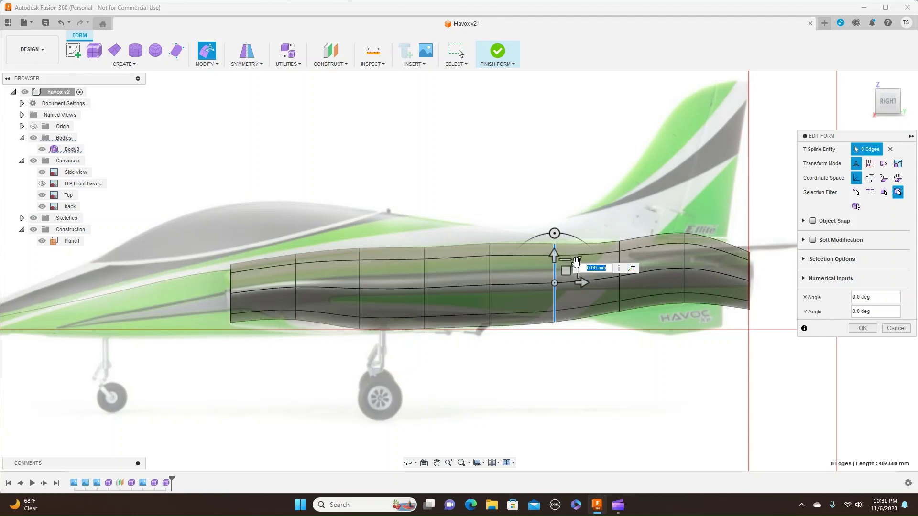
drag(566, 268, 568, 265)
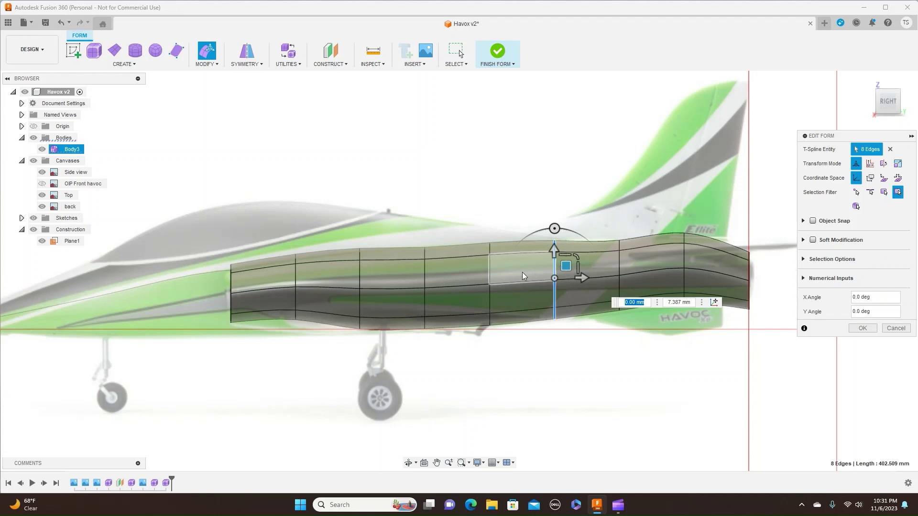
double_click(490, 277)
mouse_move(500, 272)
mouse_down()
mouse_move(500, 257)
mouse_move(501, 266)
mouse_up()
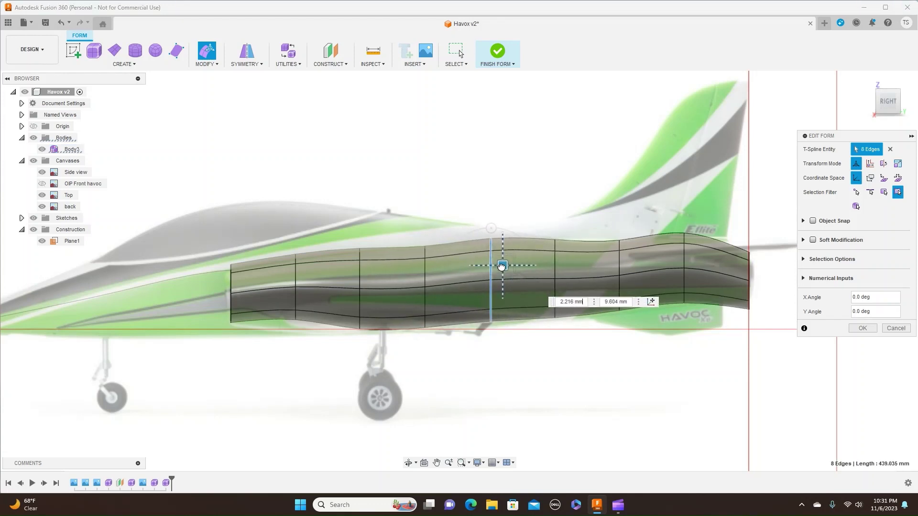
Raise the fourth edge loop from the front by about 3 mm, shifting it about 3.7 mm rearward, and scale the third loop's height by about 0.81
double_click(425, 275)
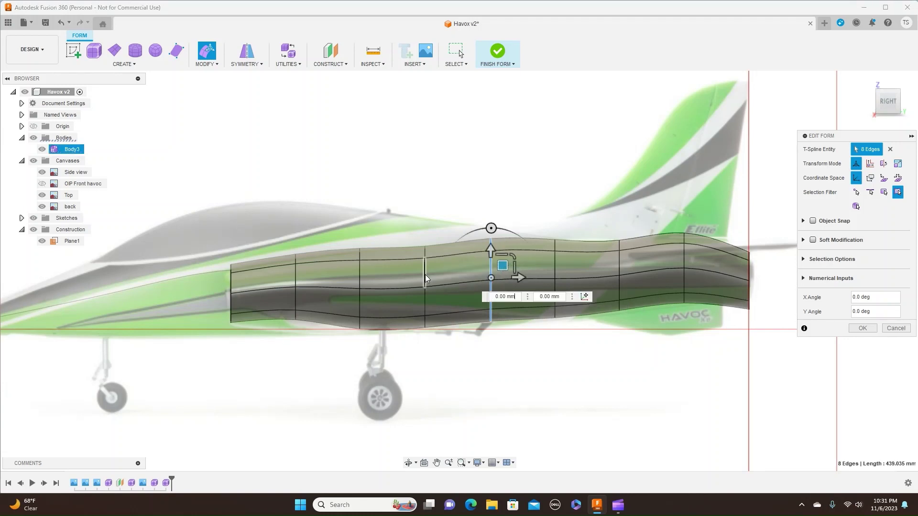
mouse_move(435, 272)
mouse_down()
mouse_move(440, 256)
mouse_move(438, 271)
mouse_up()
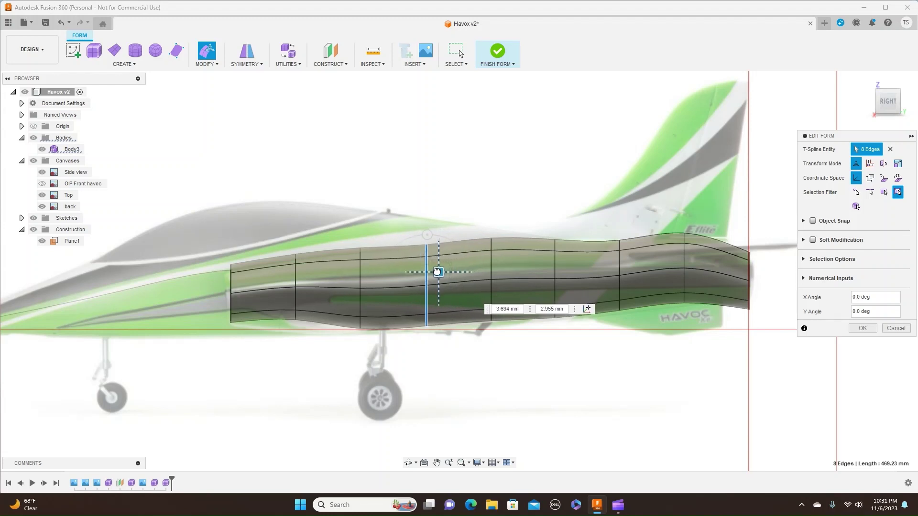
double_click(360, 281)
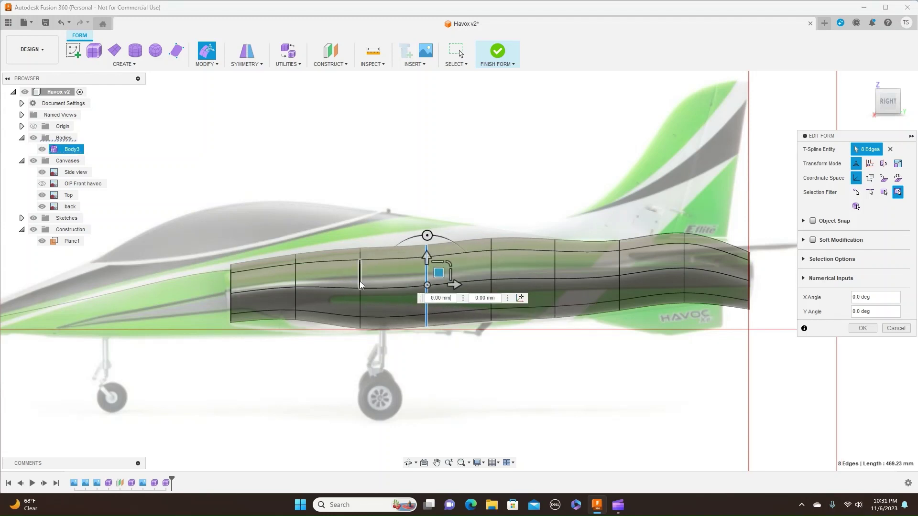
text(0.605)
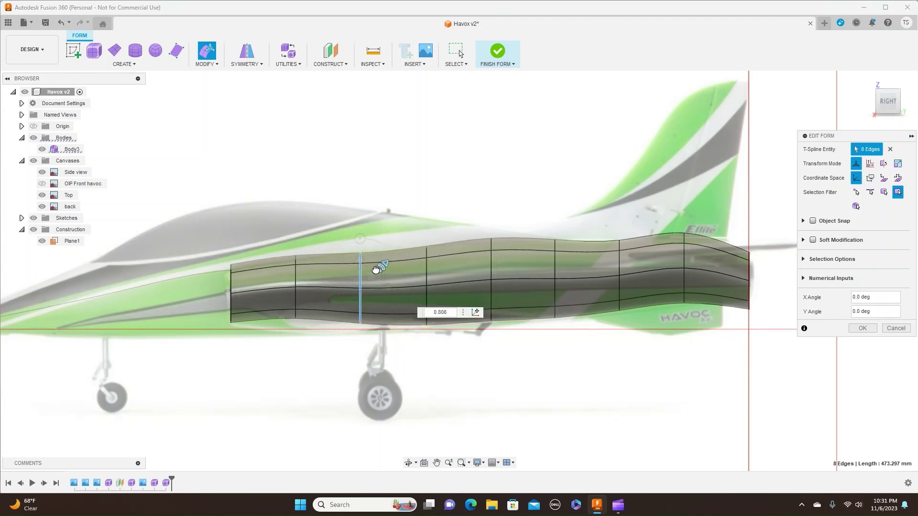
drag(369, 272, 375, 266)
Lower the second edge loop from the front by about 9.6 mm and the fifth by about 5.9 mm
double_click(296, 272)
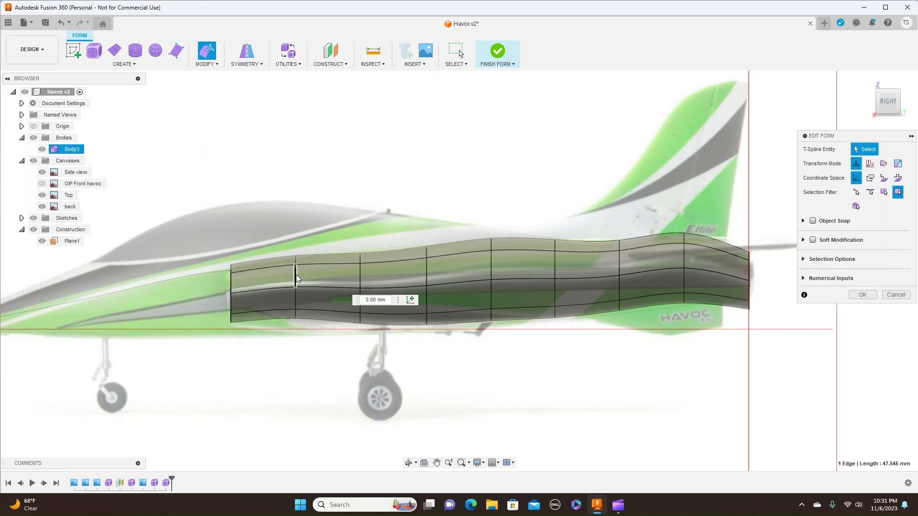
drag(306, 271, 306, 281)
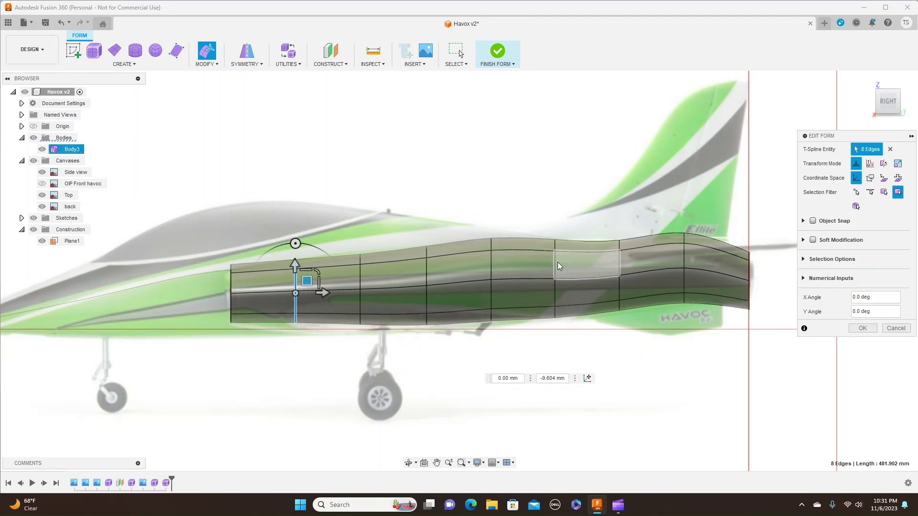
double_click(491, 266)
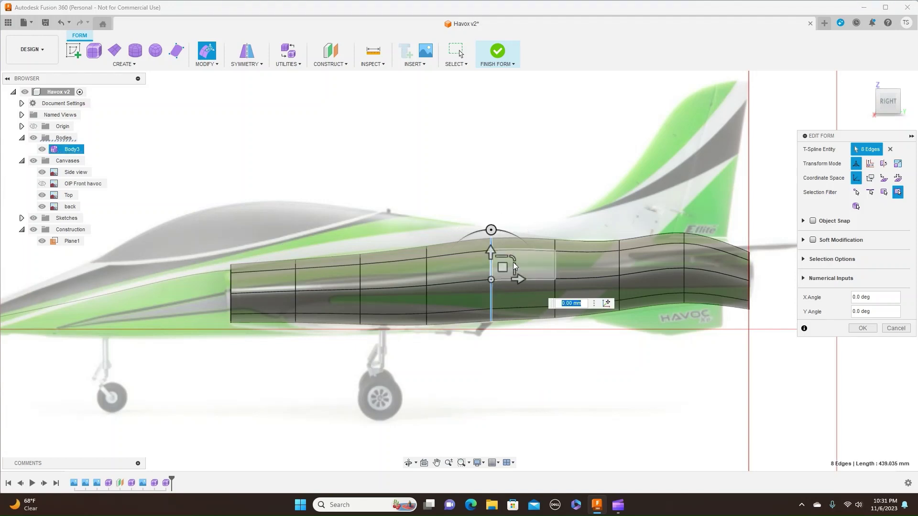
drag(514, 258, 504, 272)
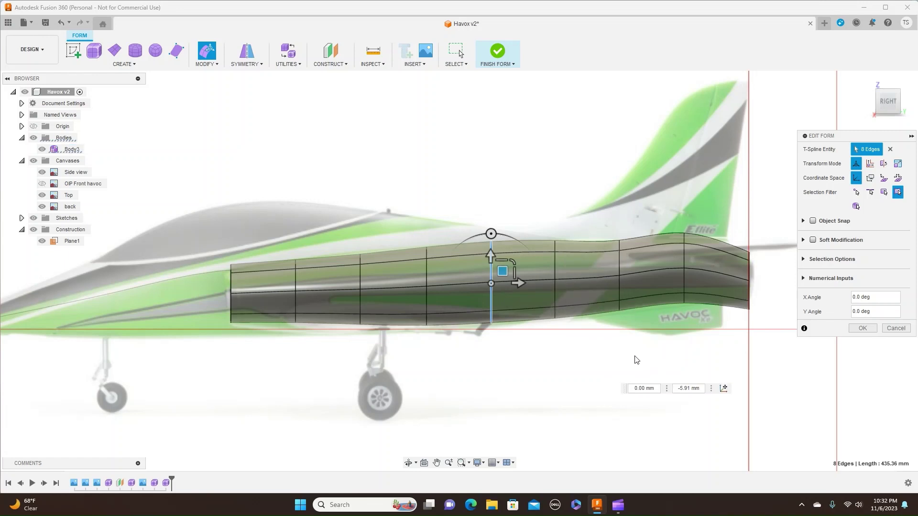
Scale the seventh edge loop's height by about 1.025 in the side view
double_click(620, 286)
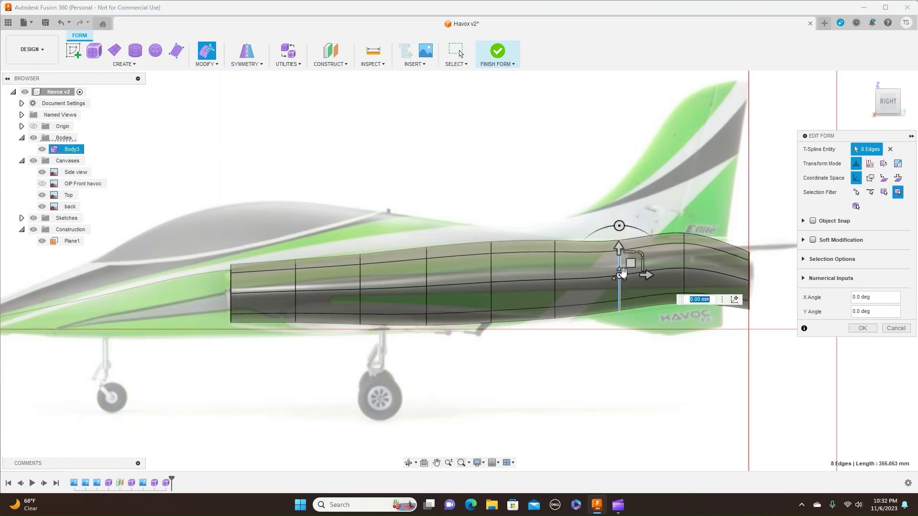
text(1.086)
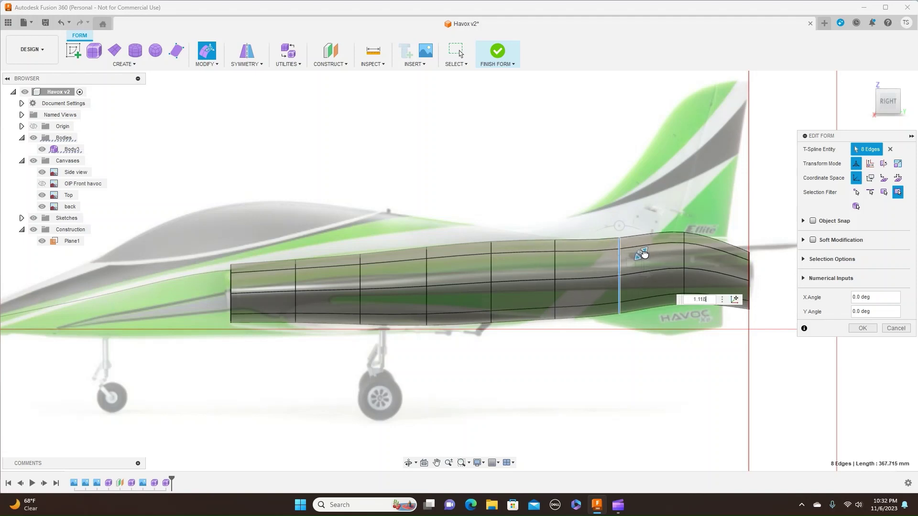
drag(642, 255, 641, 256)
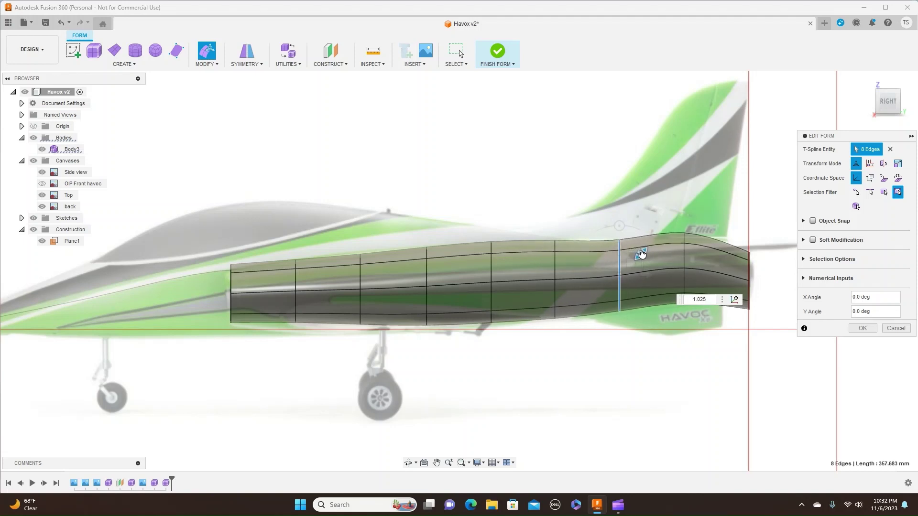
drag(708, 255, 708, 255)
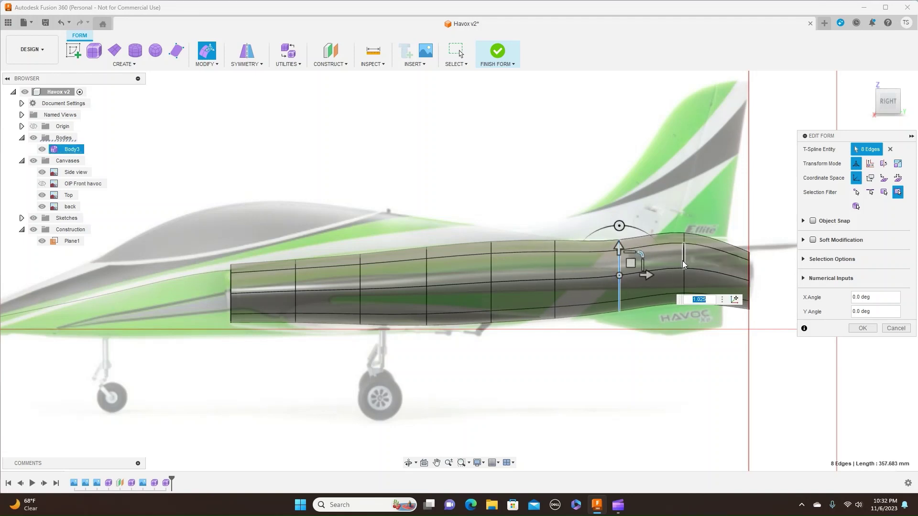
Shrink the eighth edge loop's height, lower it by about 26.6 mm, and scale it back up by about 1.12 to follow the tail
double_click(684, 259)
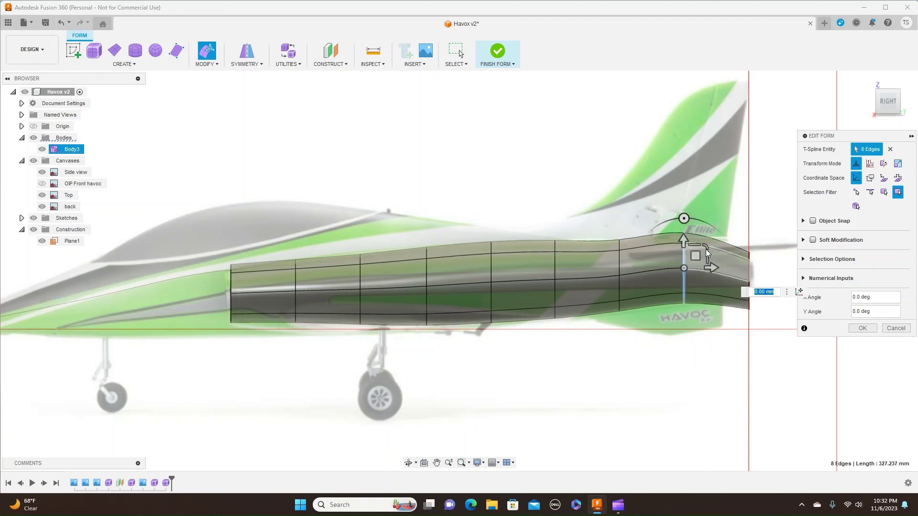
drag(707, 248, 695, 275)
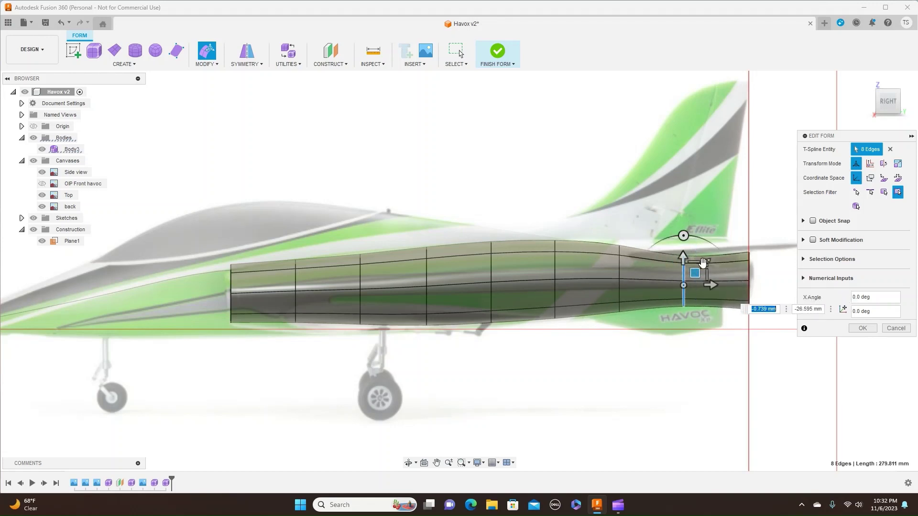
drag(702, 262, 704, 261)
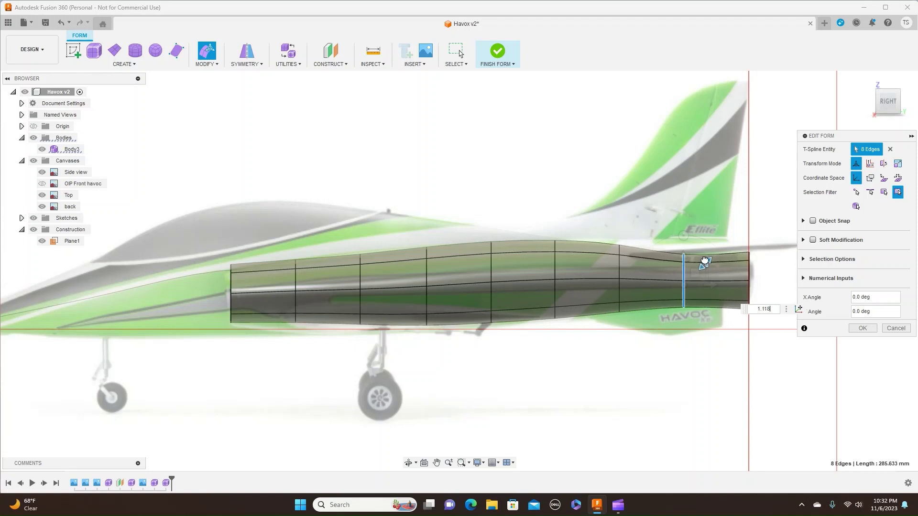
Scale the seventh edge loop's height by about 0.94 and lower the sixth edge loop by about 2.2 mm
double_click(620, 266)
drag(627, 266, 636, 257)
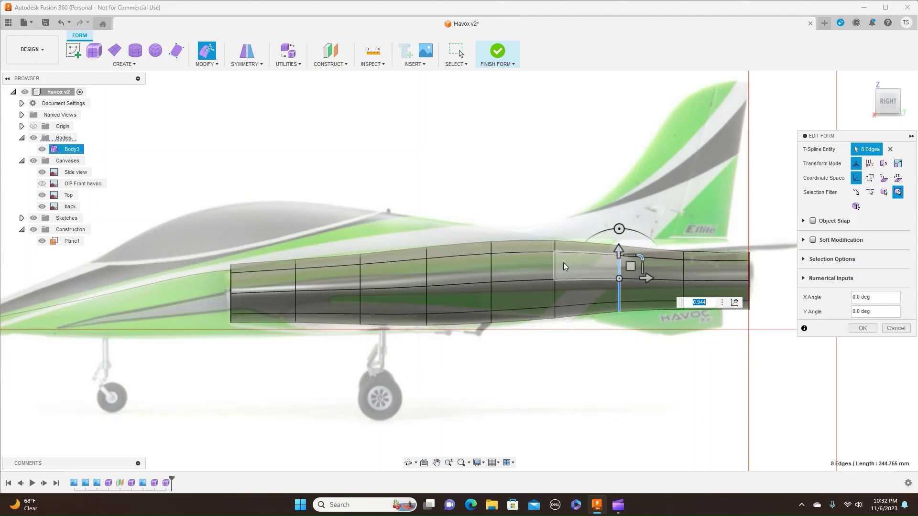
double_click(555, 265)
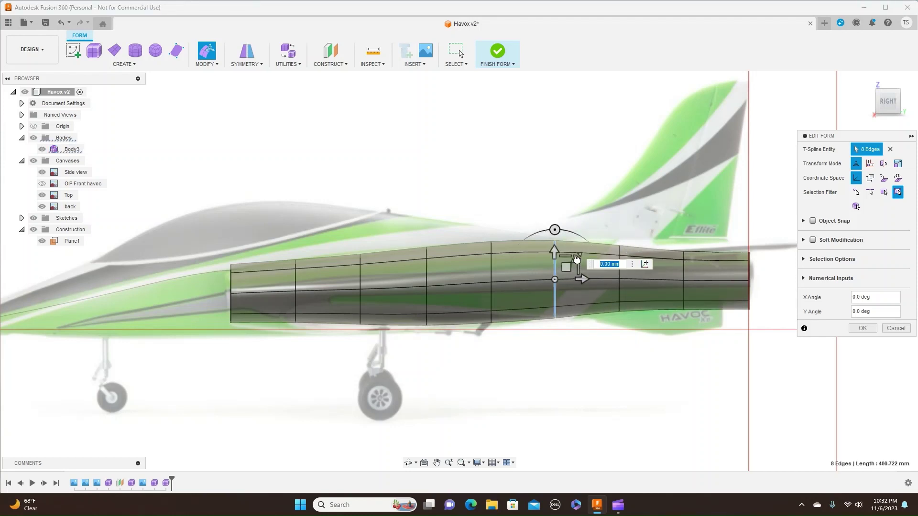
drag(577, 263, 567, 268)
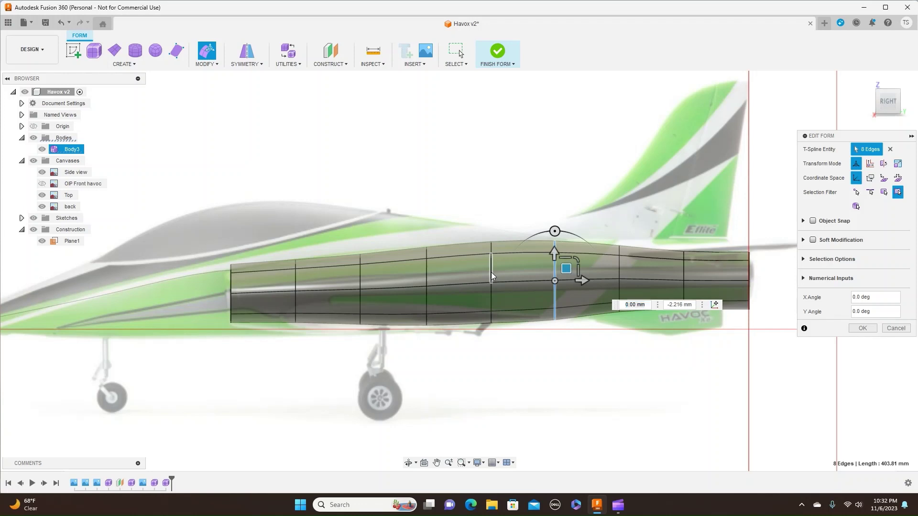
Scale the fifth edge loop's height by about 0.93 and the sixth's by about 0.98
double_click(491, 271)
drag(513, 266, 512, 263)
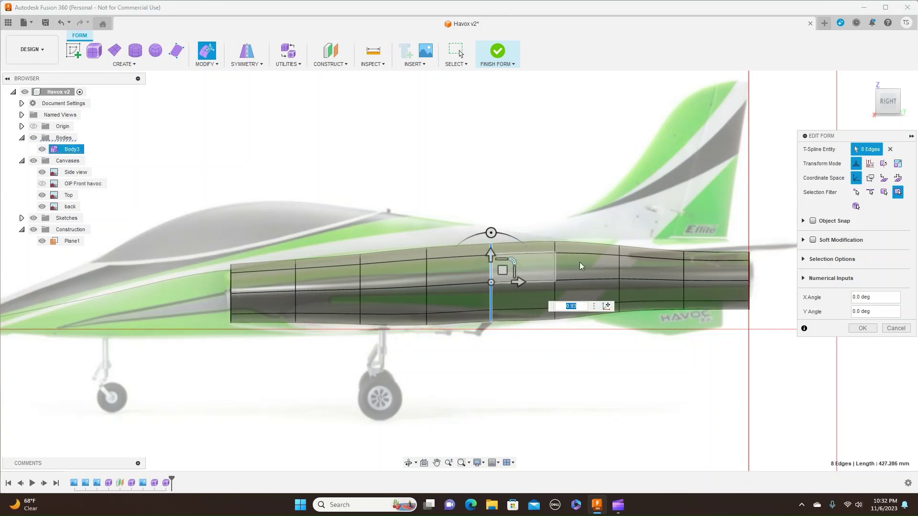
double_click(554, 260)
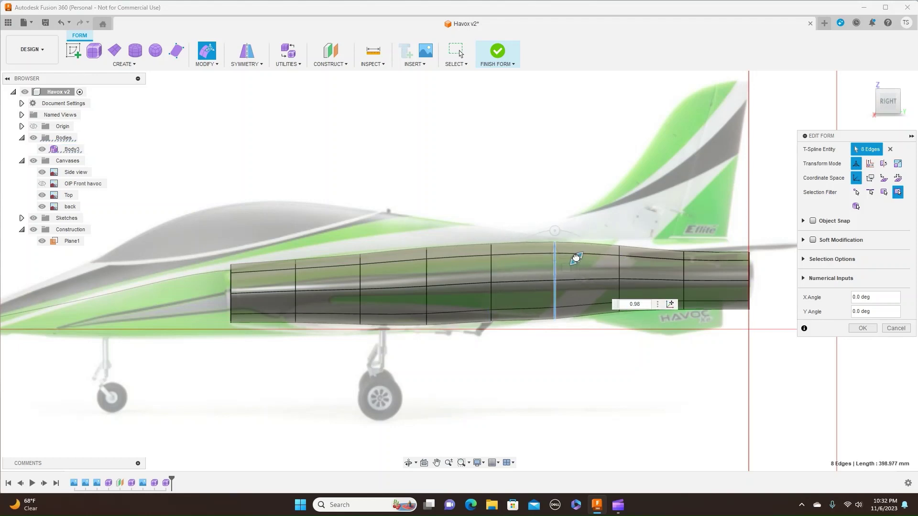
drag(575, 258, 574, 259)
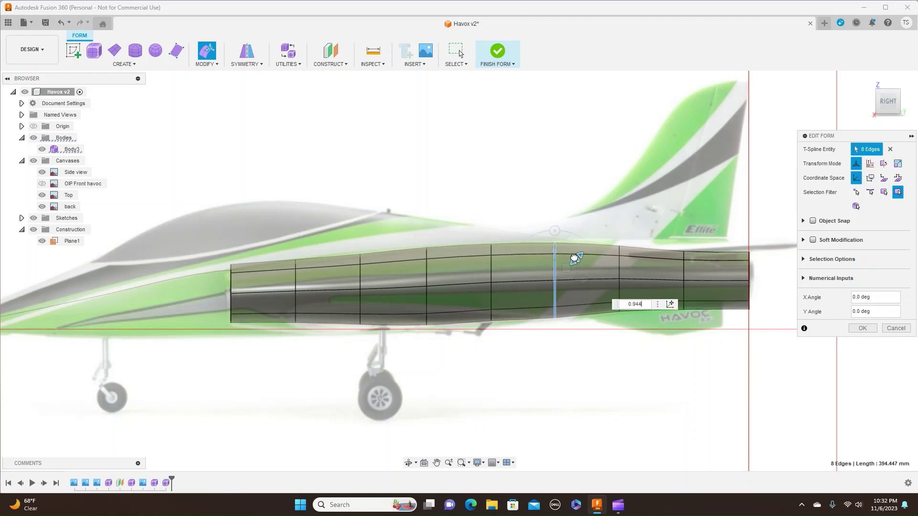
drag(574, 258, 576, 257)
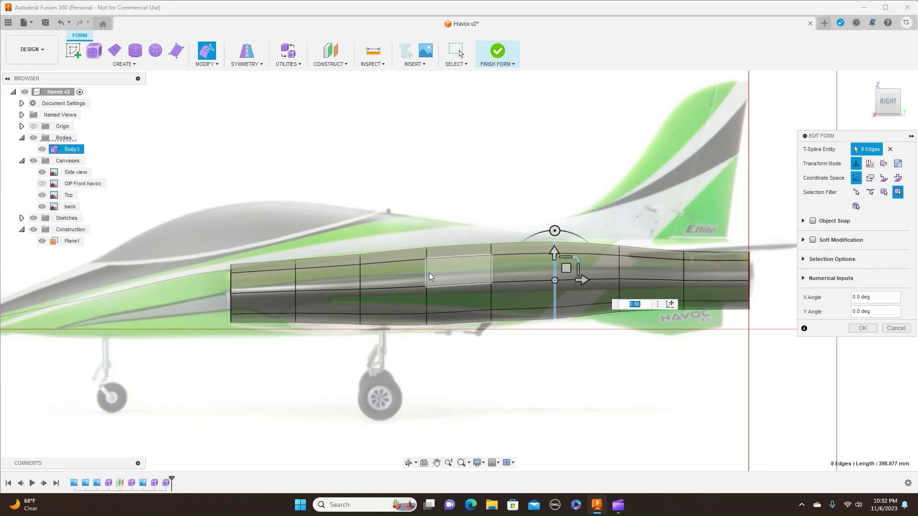
Tilt the front end loop by 5 degrees toward the nose at its upper side and slightly enlarge the third edge loop's height
double_click(231, 280)
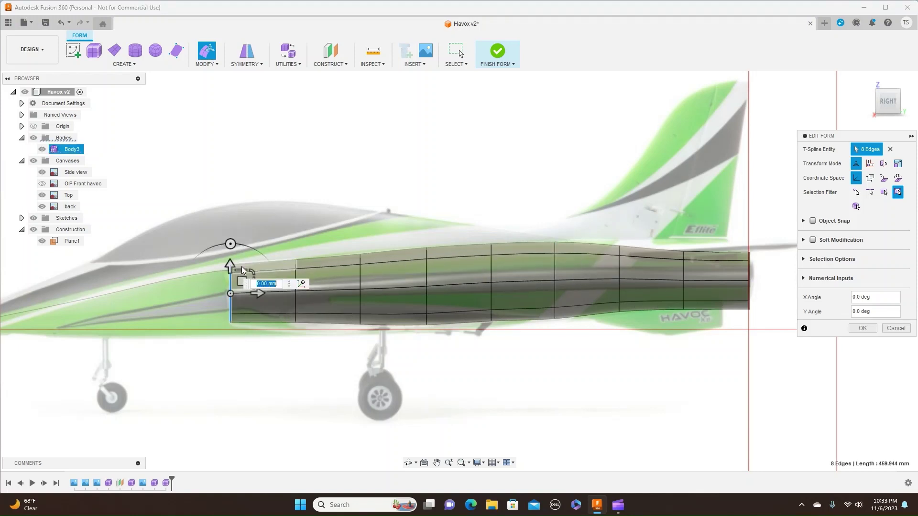
drag(230, 245, 214, 247)
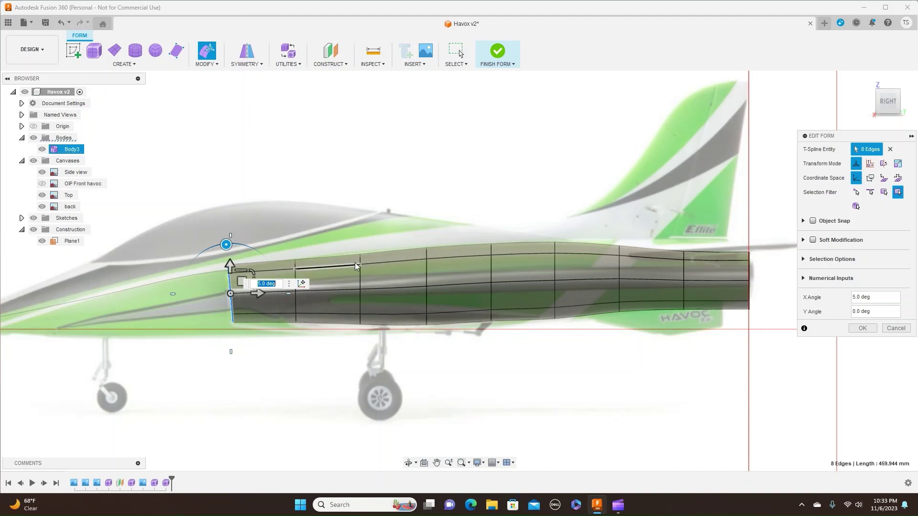
click(361, 278)
double_click(361, 278)
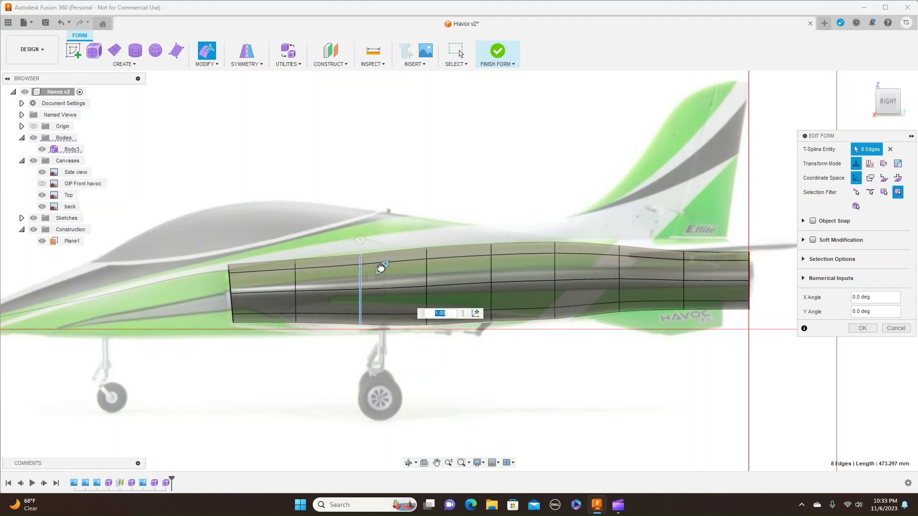
drag(381, 267, 380, 266)
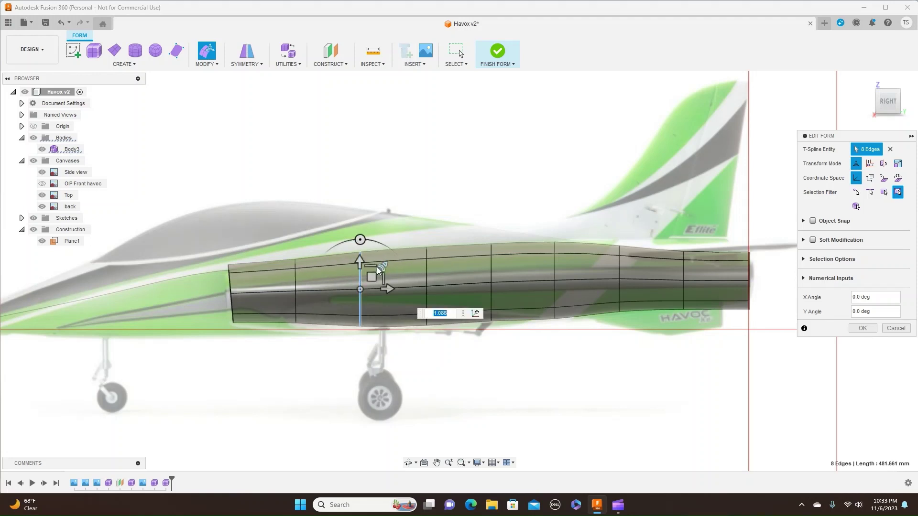
Scale the second edge loop's height by about 1.09 and the fifth's by about 1.05 to reach the belly line
double_click(296, 285)
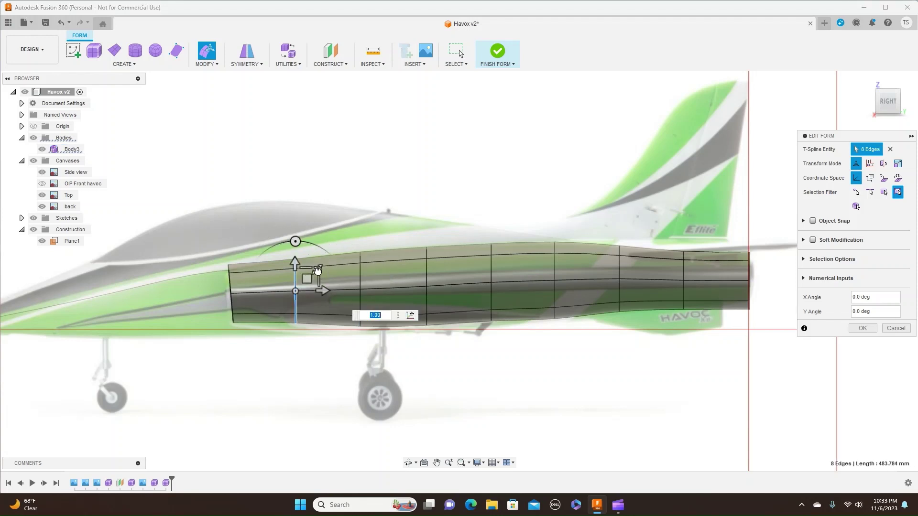
drag(317, 270, 319, 269)
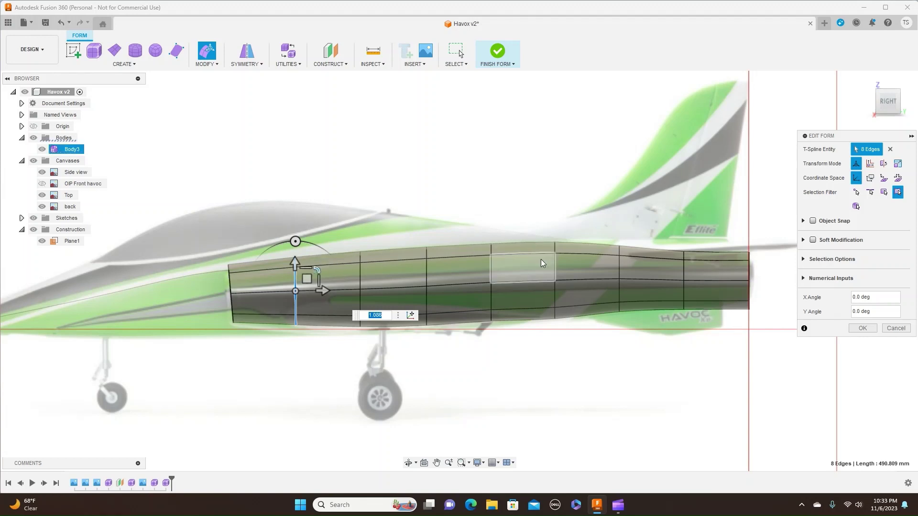
double_click(491, 287)
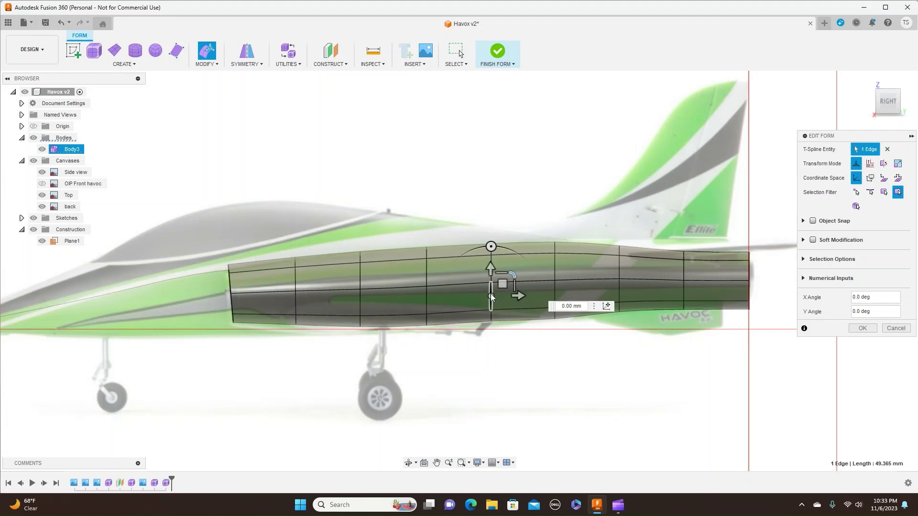
drag(503, 270, 511, 261)
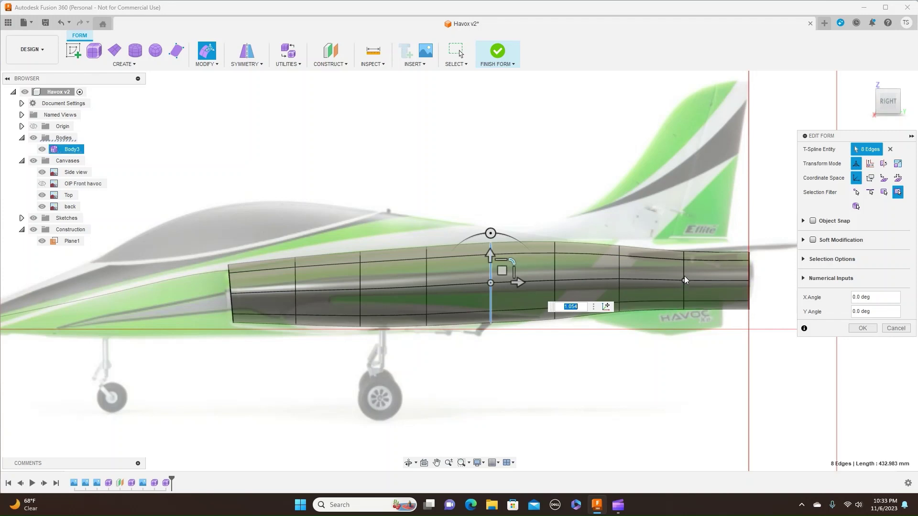
Scale the seventh edge loop from the front by about 1.13 in height to smooth the lower rear fuselage line
scroll(664, 285, up, 2)
scroll(664, 284, down, 4)
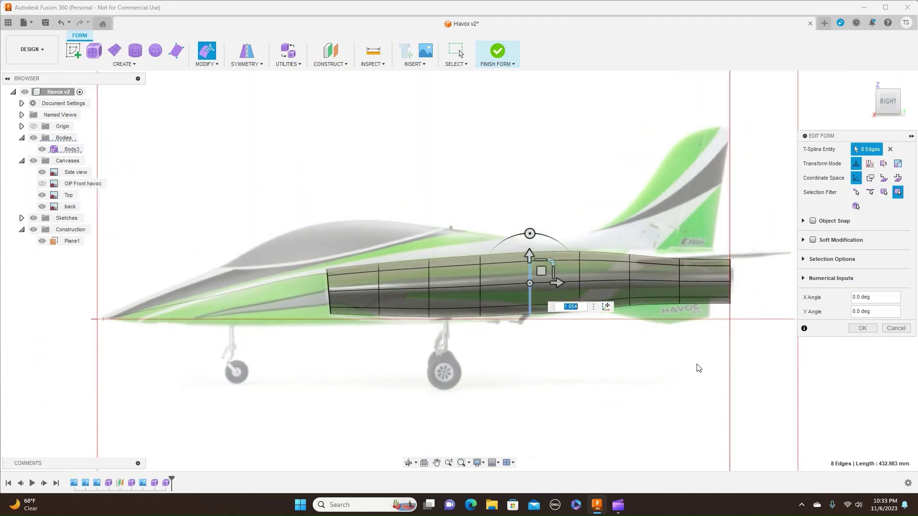
drag(552, 309, 611, 370)
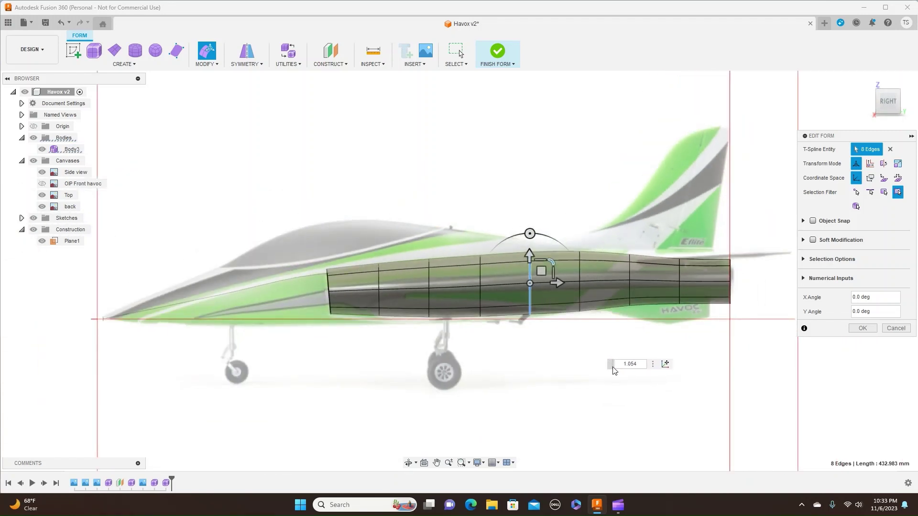
double_click(630, 272)
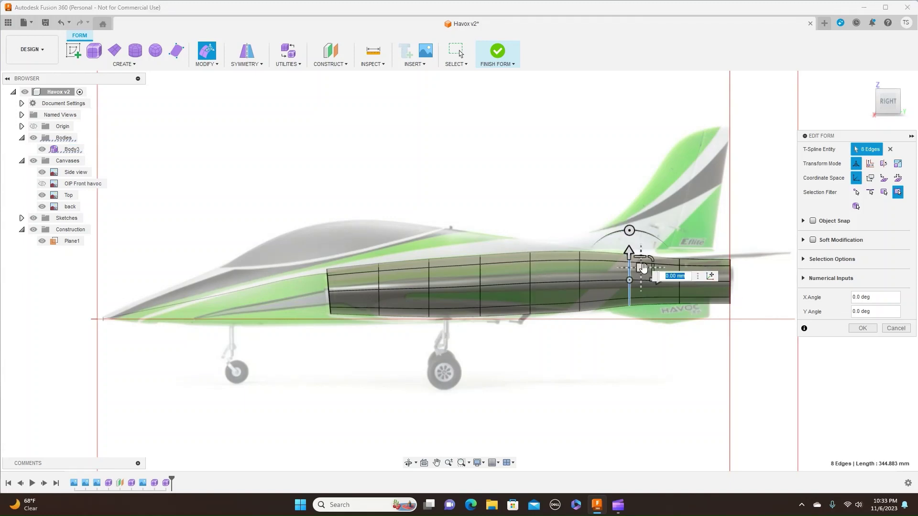
drag(642, 262, 657, 258)
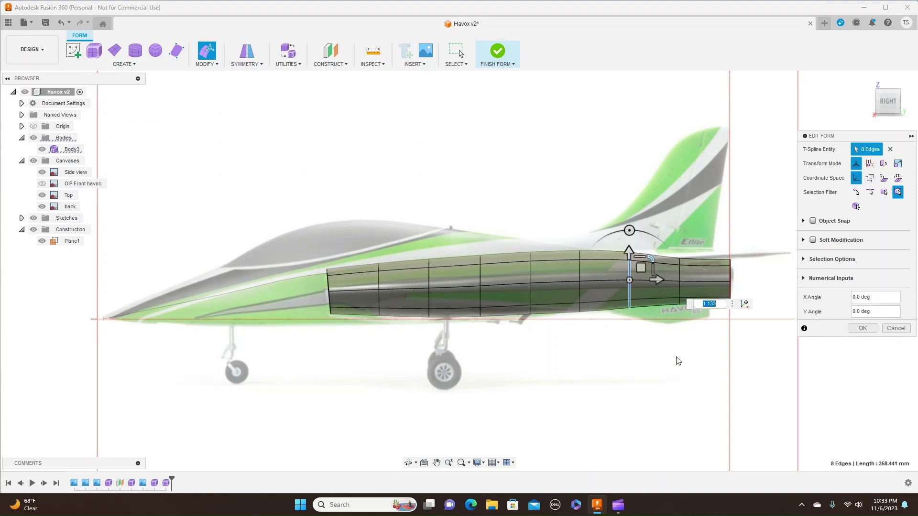
scroll(676, 361, down, 1)
middle_drag(675, 363, 476, 397)
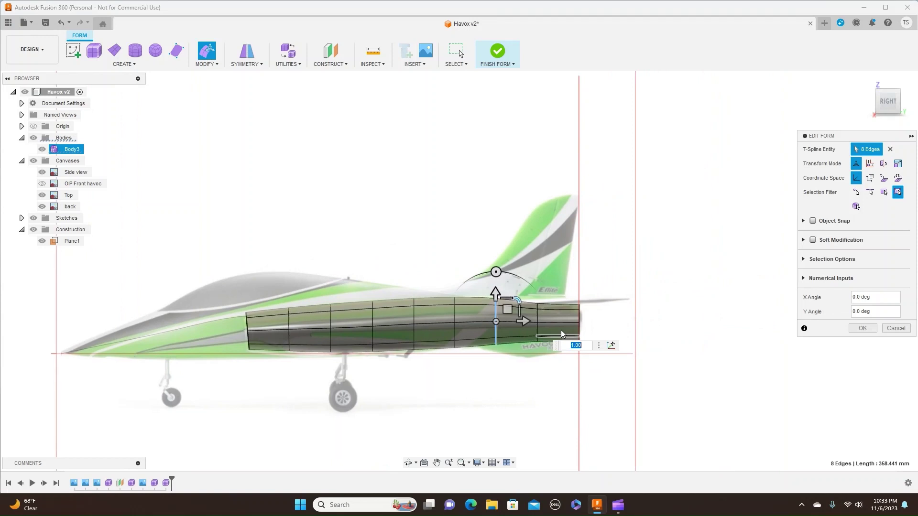
Raise the eighth edge loop from the front, just ahead of the fuselage's rear end, by about 6.9 mm
click(539, 319)
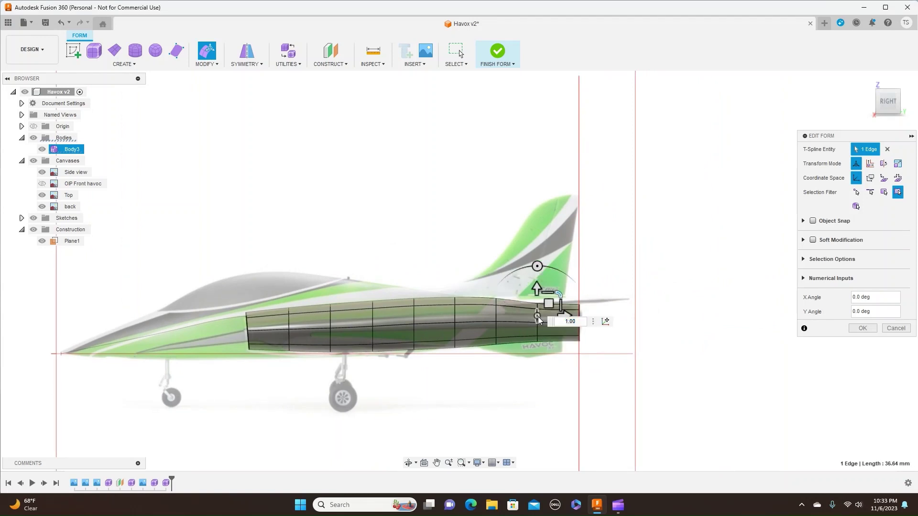
double_click(538, 332)
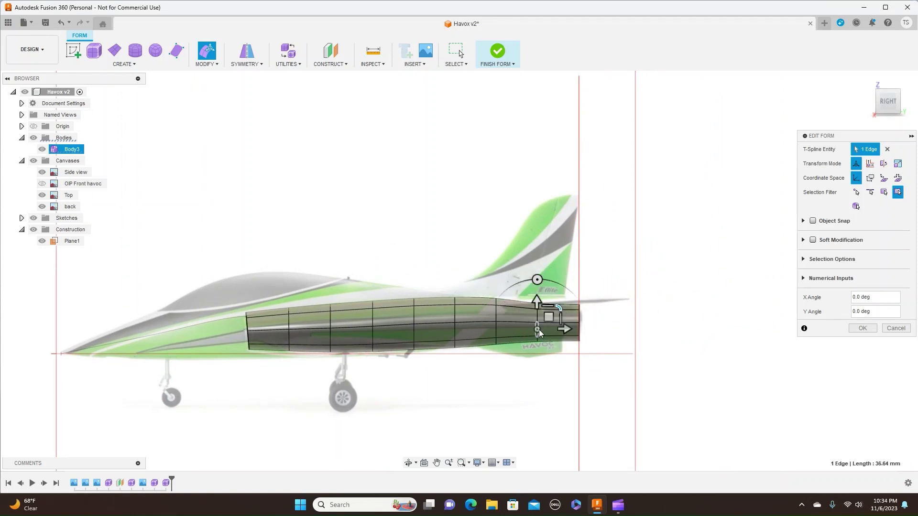
drag(561, 300, 550, 309)
click(550, 311)
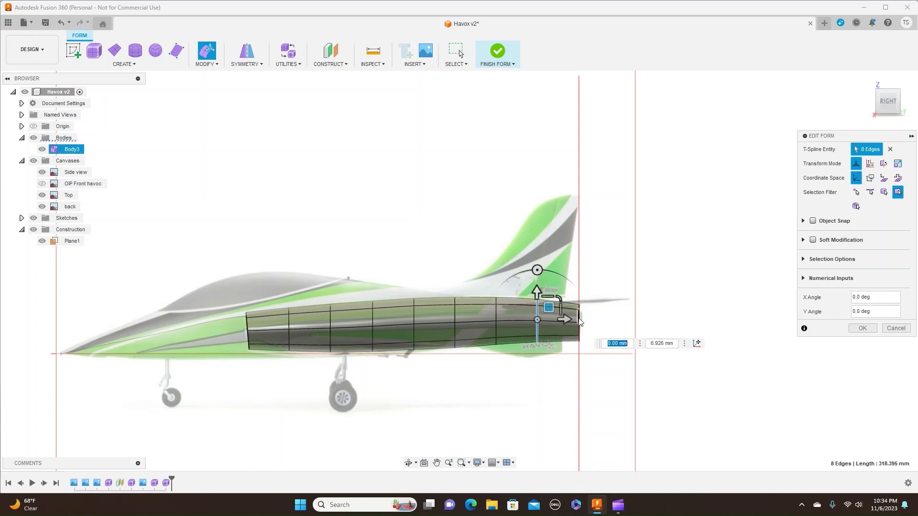
Raise the fuselage's rear end loop by about 10.4 mm to meet the tail outline and accept the form edits
double_click(580, 321)
drag(591, 310, 590, 306)
scroll(609, 317, down, 3)
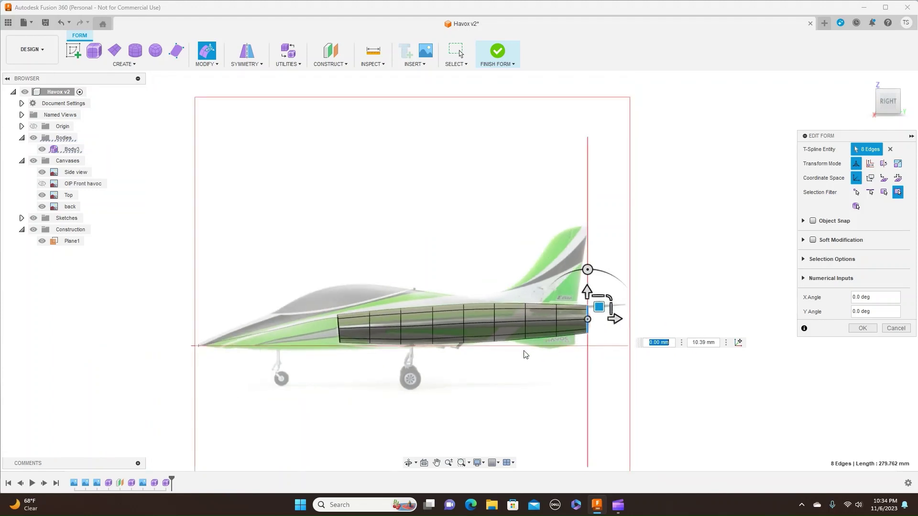
scroll(524, 353, down, 1)
scroll(525, 354, up, 3)
scroll(525, 355, up, 2)
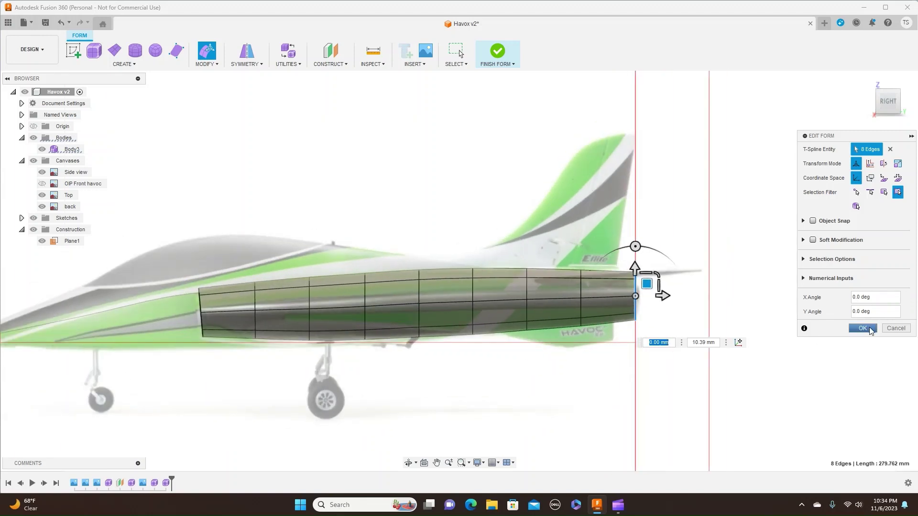
click(867, 328)
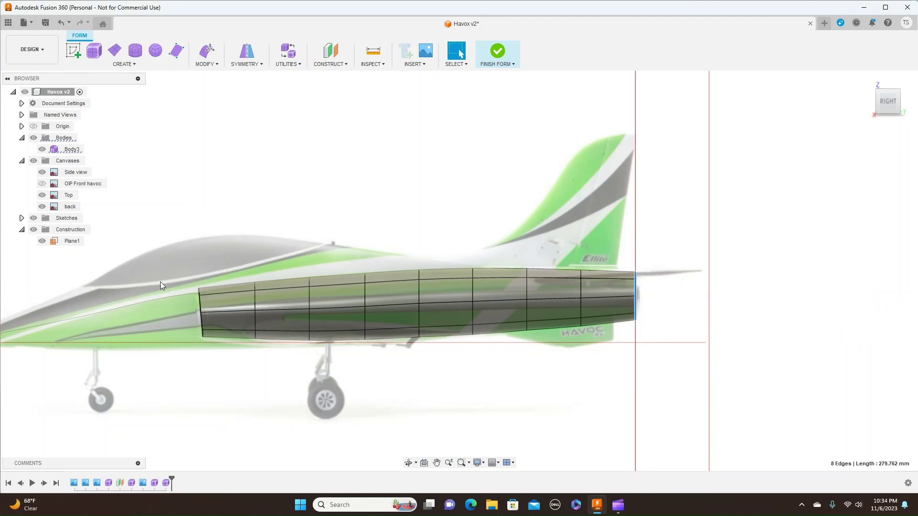
Hide all reference canvases and finish the outer fuselage form
click(35, 163)
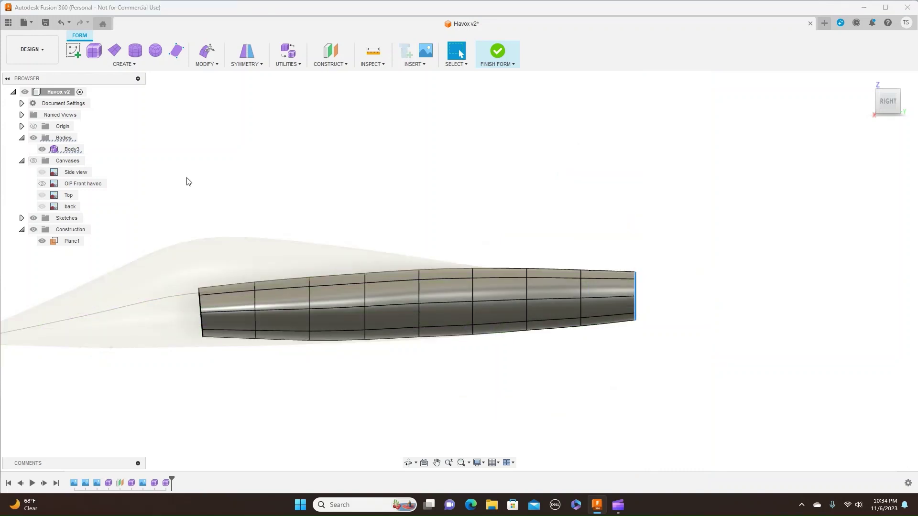
middle_drag(365, 168, 584, 181)
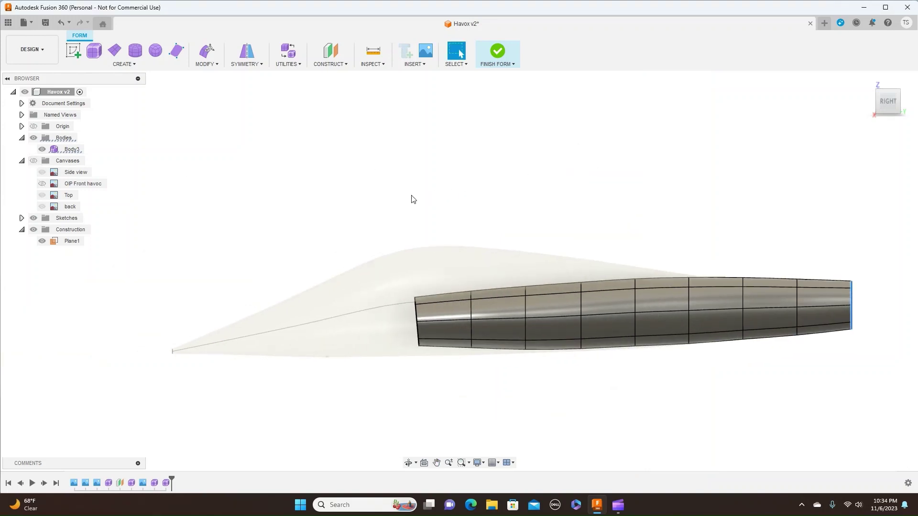
click(507, 80)
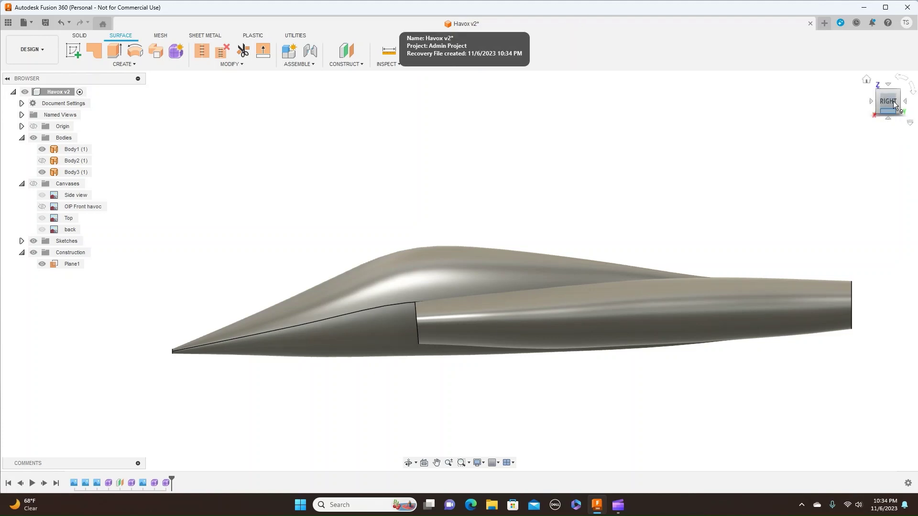
Compare the fuselage bodies with the side view canvas, showing the canvases for the check and hiding them again
mouse_move(891, 95)
mouse_down()
mouse_move(893, 128)
mouse_move(914, 101)
mouse_move(912, 93)
mouse_move(902, 106)
mouse_move(877, 107)
mouse_move(890, 96)
mouse_up()
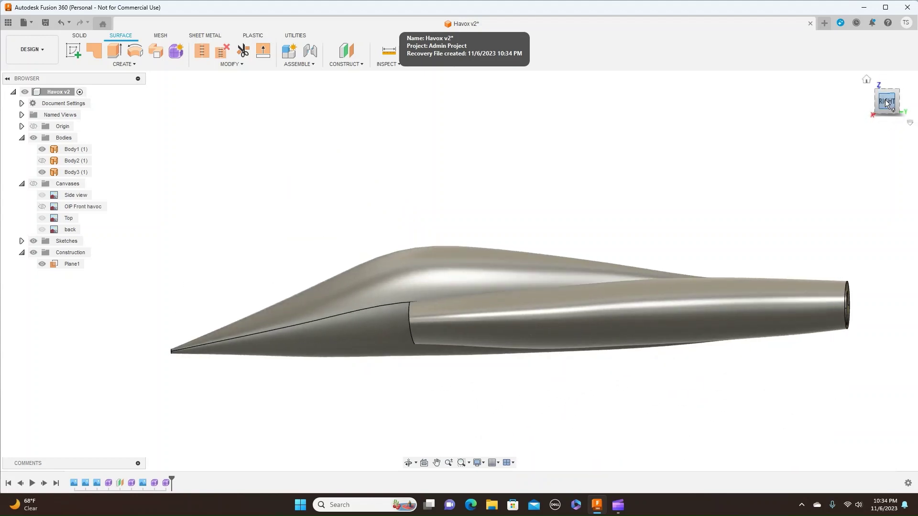
click(891, 108)
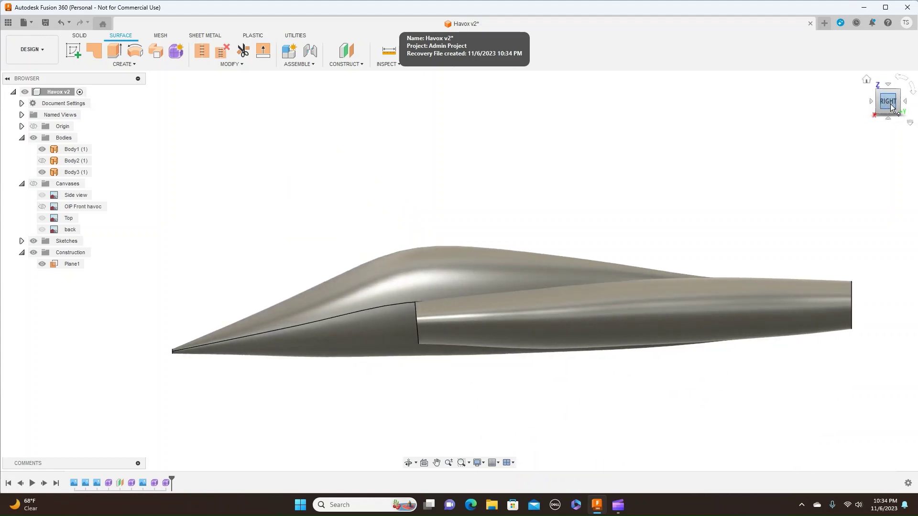
mouse_move(891, 107)
mouse_down()
mouse_move(899, 93)
mouse_move(884, 116)
mouse_up()
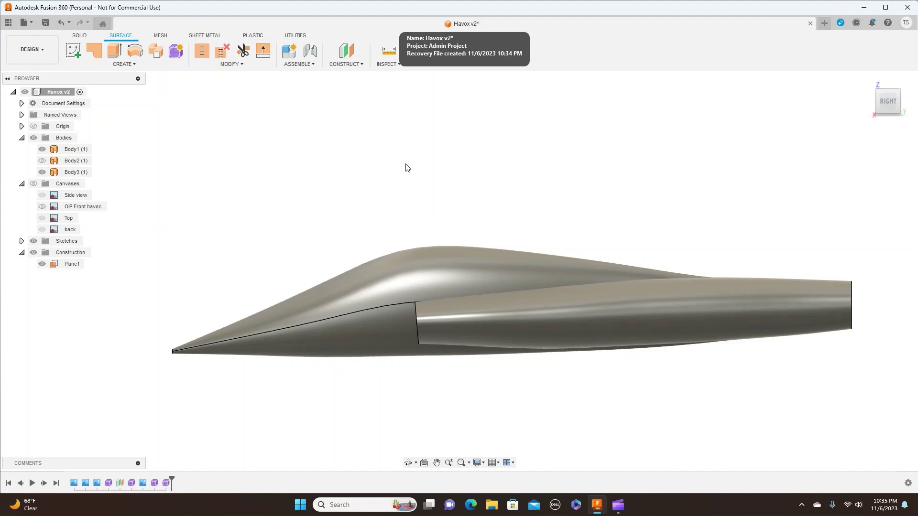
scroll(406, 168, down, 1)
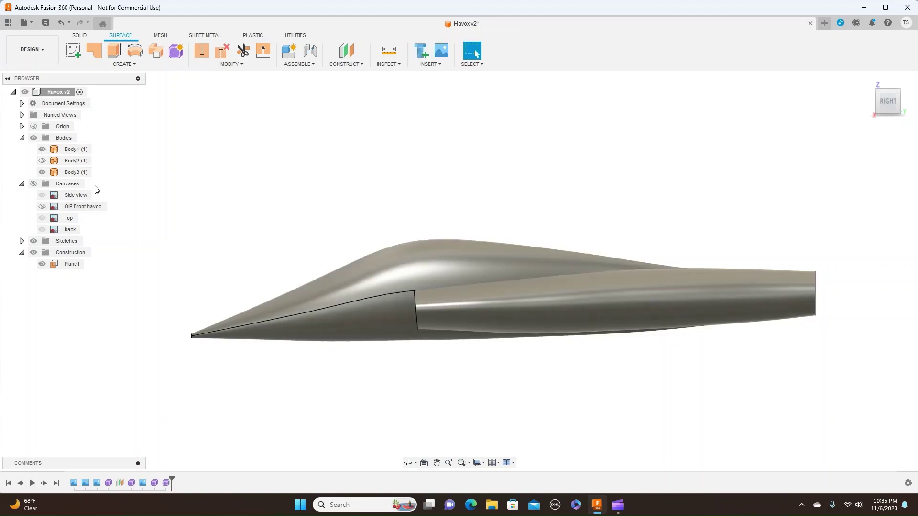
click(74, 194)
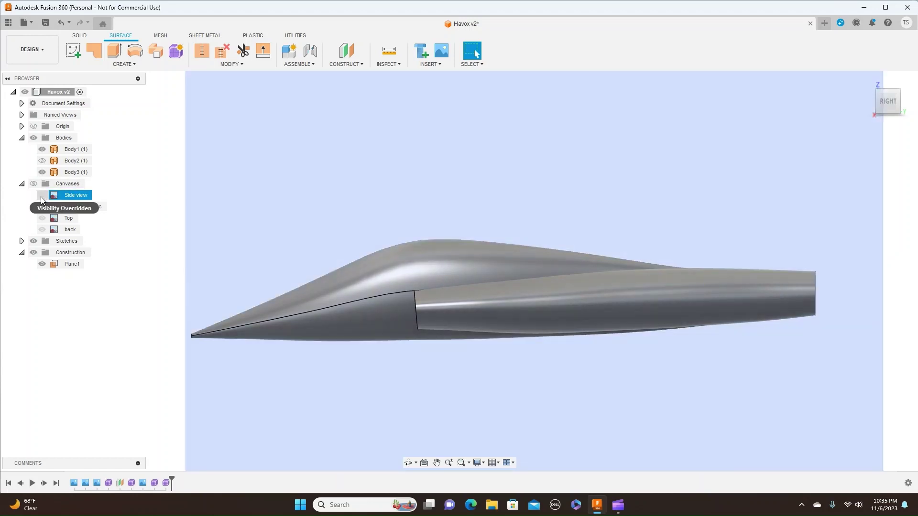
click(42, 195)
click(33, 184)
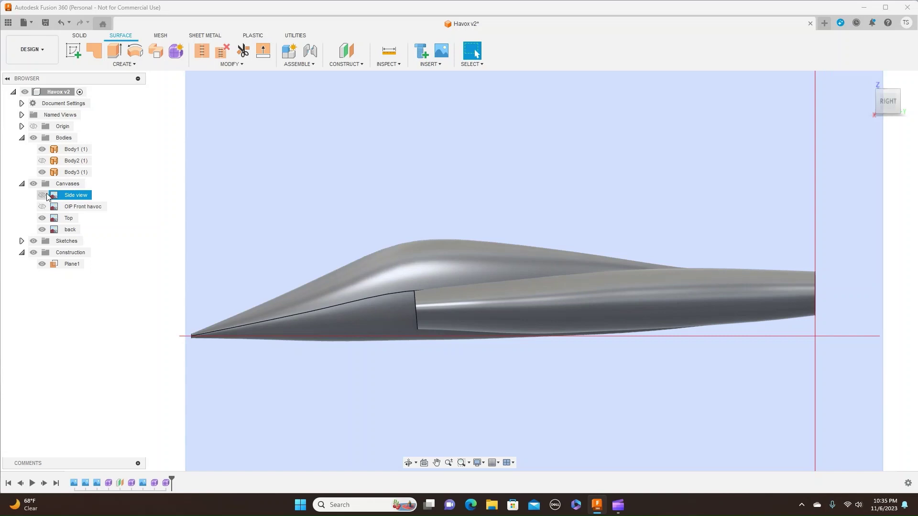
click(45, 195)
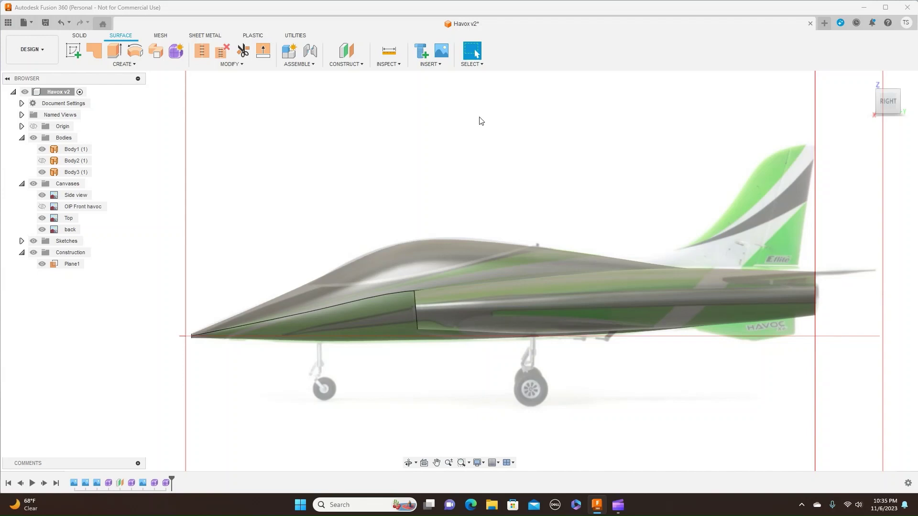
click(33, 184)
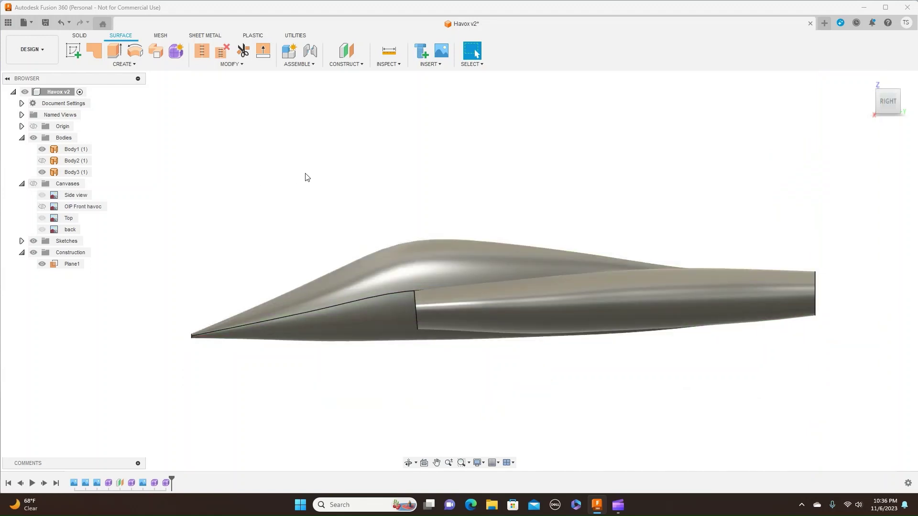
Show the canvases from the front view, with the back canvas hidden and the OIP Front havoc canvas visible
drag(903, 101, 913, 105)
click(877, 109)
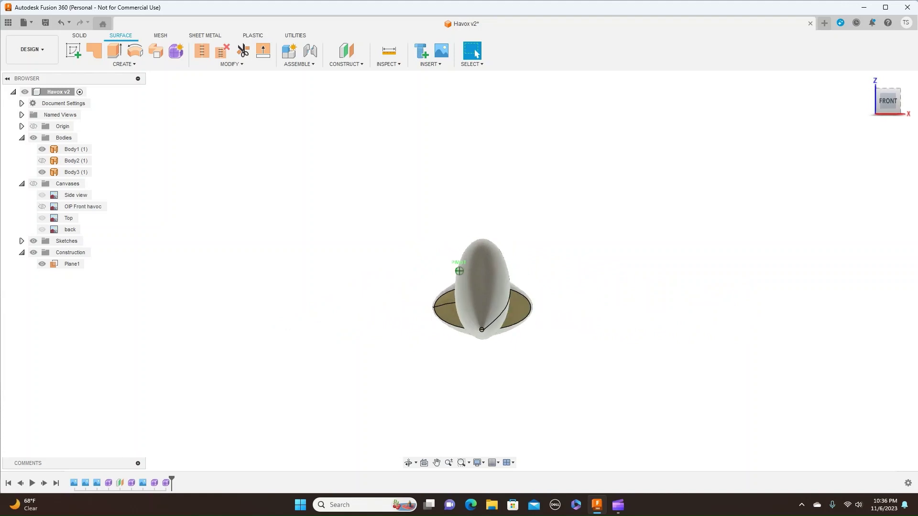
click(885, 104)
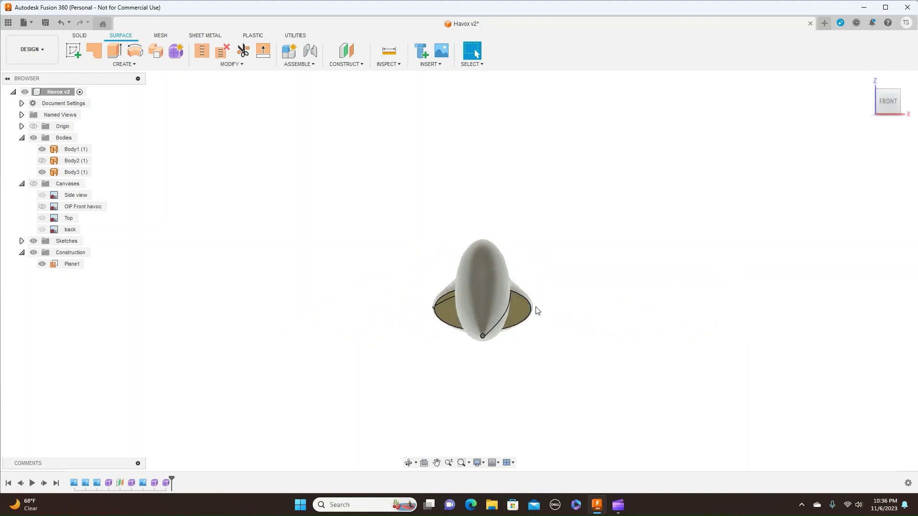
scroll(537, 312, up, 2)
scroll(531, 304, up, 2)
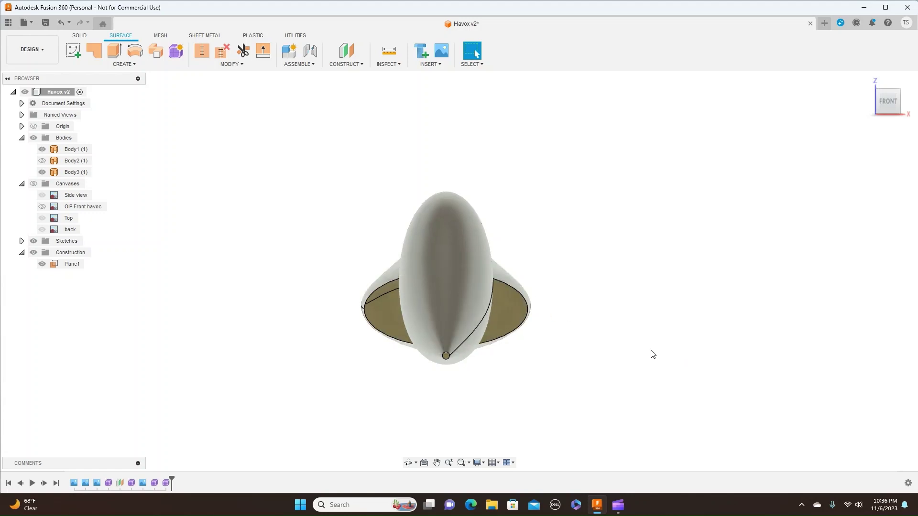
click(34, 185)
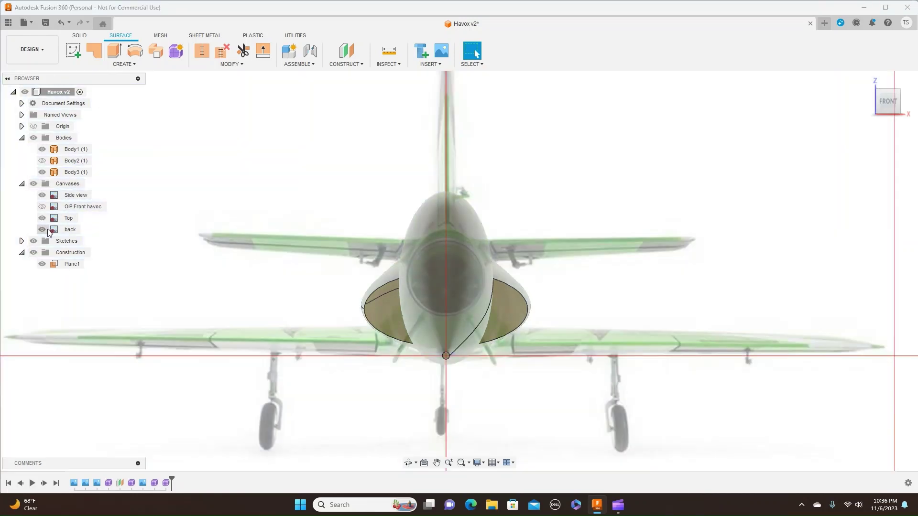
click(42, 230)
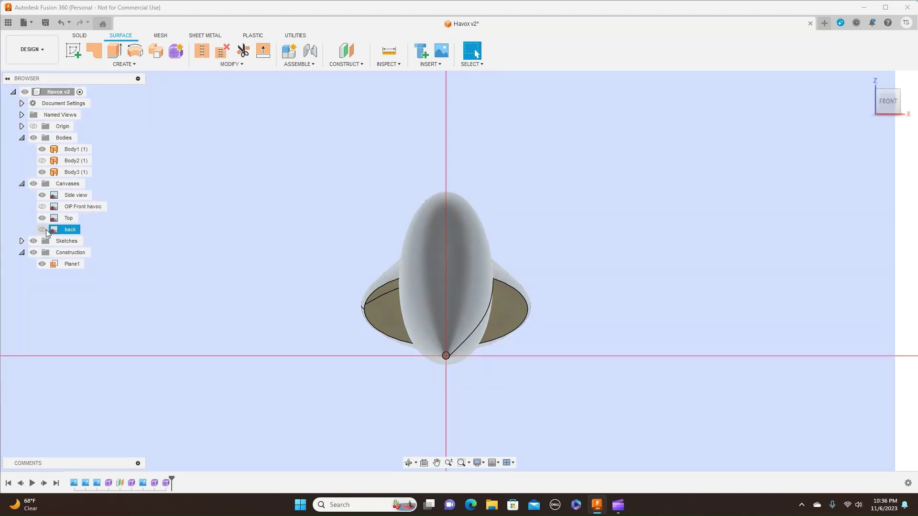
click(48, 218)
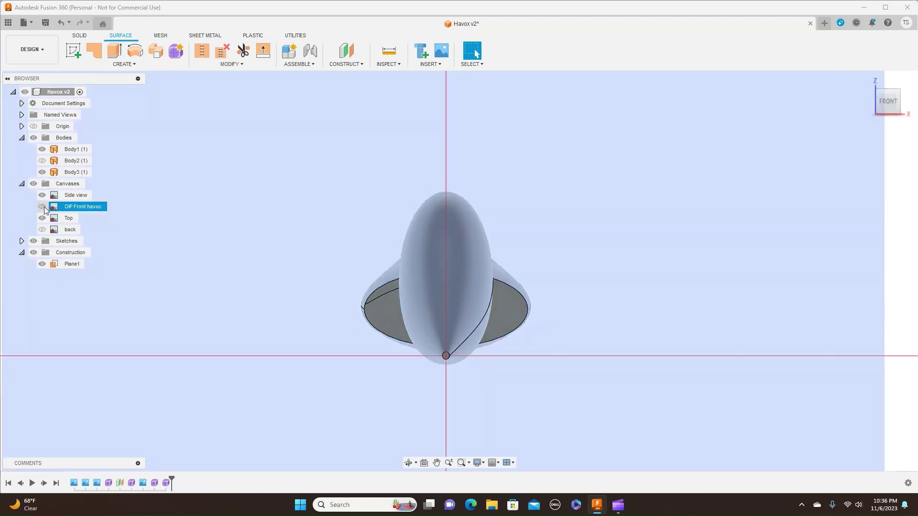
click(42, 207)
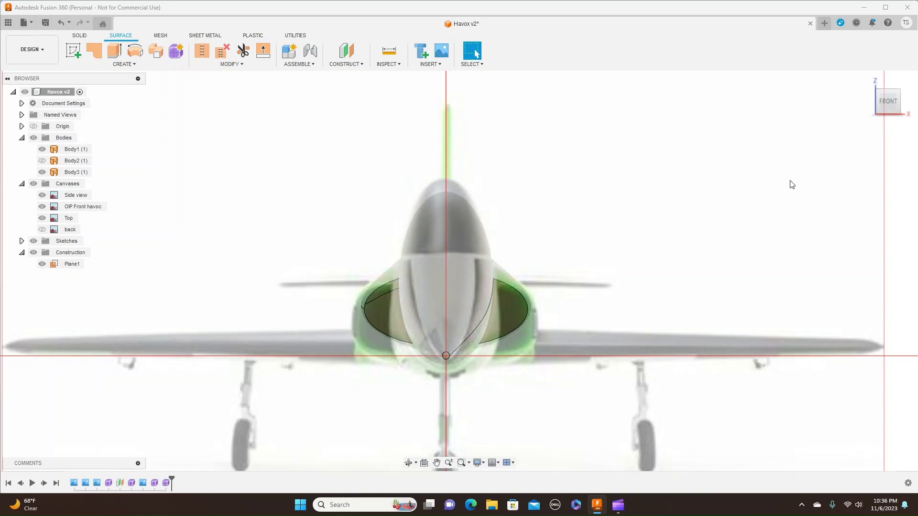
Examine how the outer fuselage's intake opening fits the front canvas, viewing it with and without the canvases
click(524, 305)
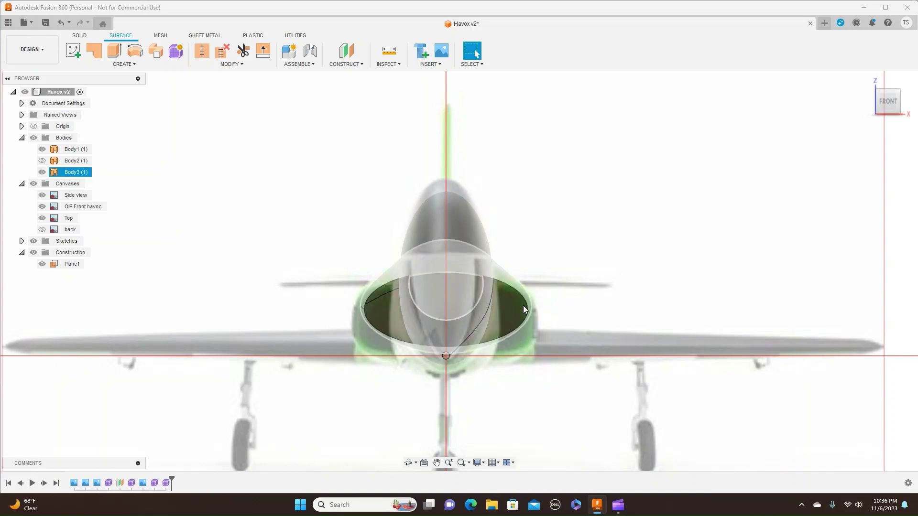
scroll(527, 305, up, 3)
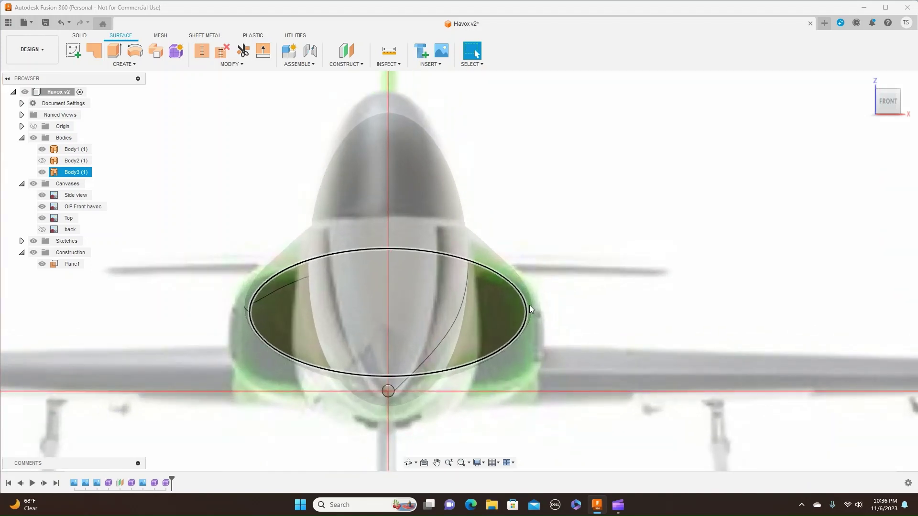
scroll(529, 305, down, 5)
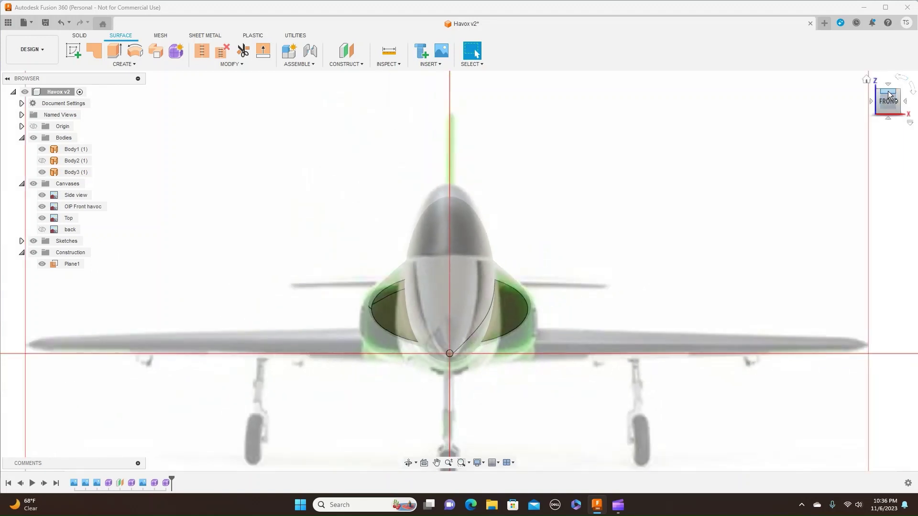
mouse_move(885, 98)
mouse_down()
mouse_move(877, 96)
mouse_move(885, 98)
mouse_up()
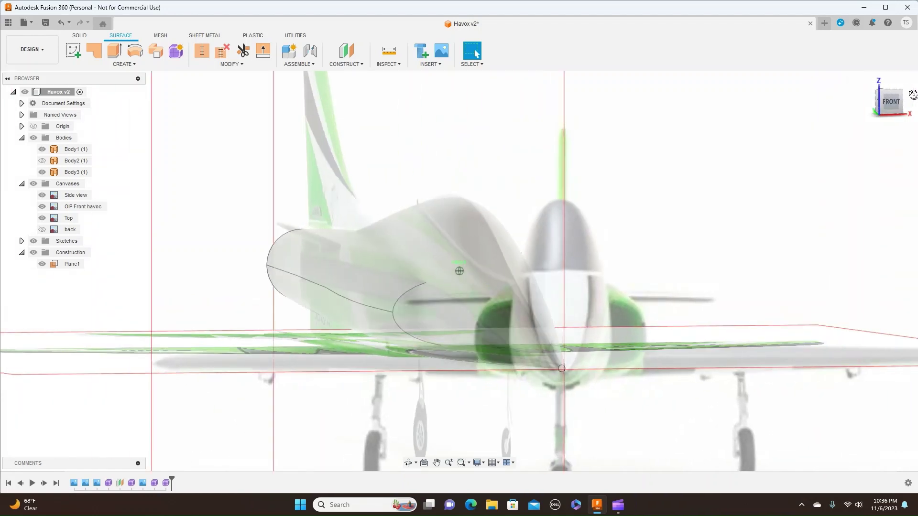
click(890, 101)
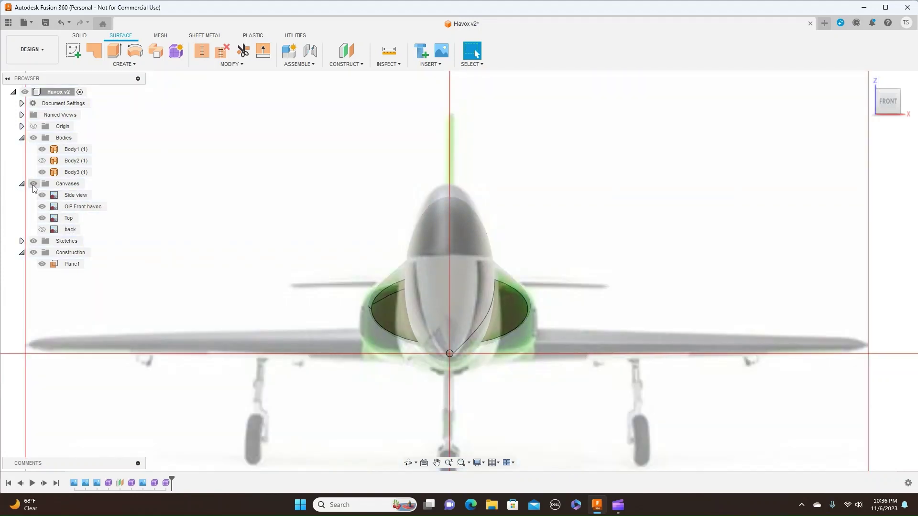
click(34, 184)
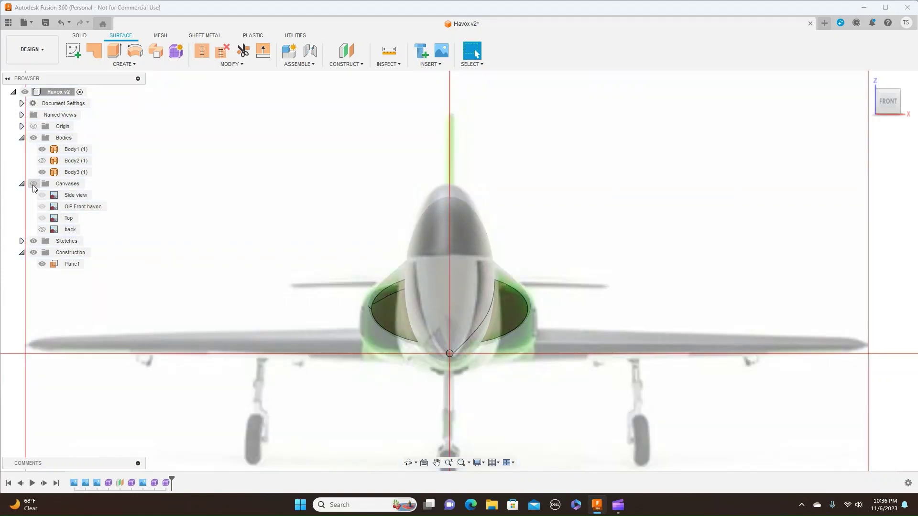
click(33, 185)
click(34, 184)
click(33, 185)
click(33, 185)
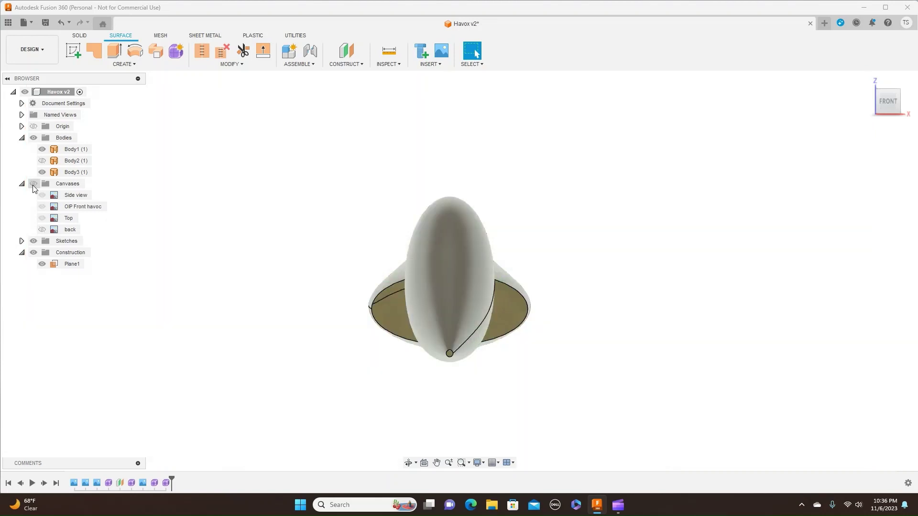
click(34, 185)
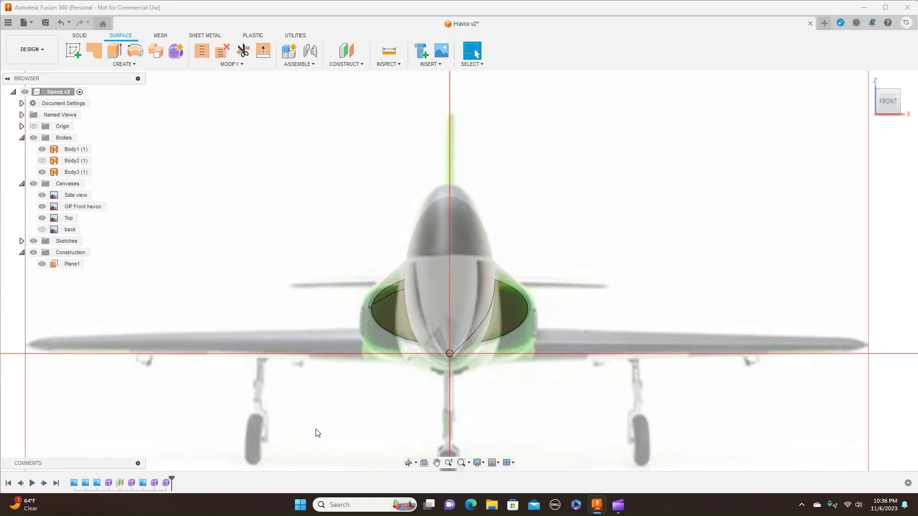
Reopen the outer fuselage form, the last feature in the history, for editing
click(165, 483)
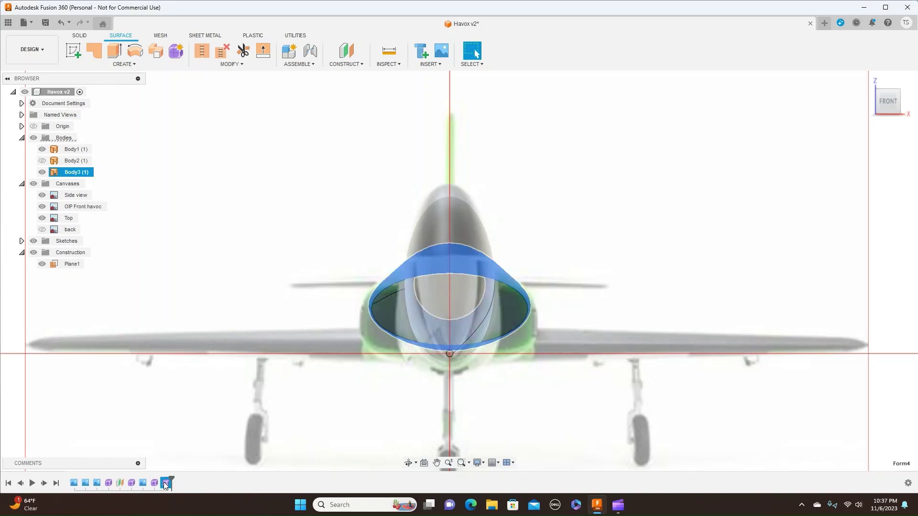
right_click(164, 482)
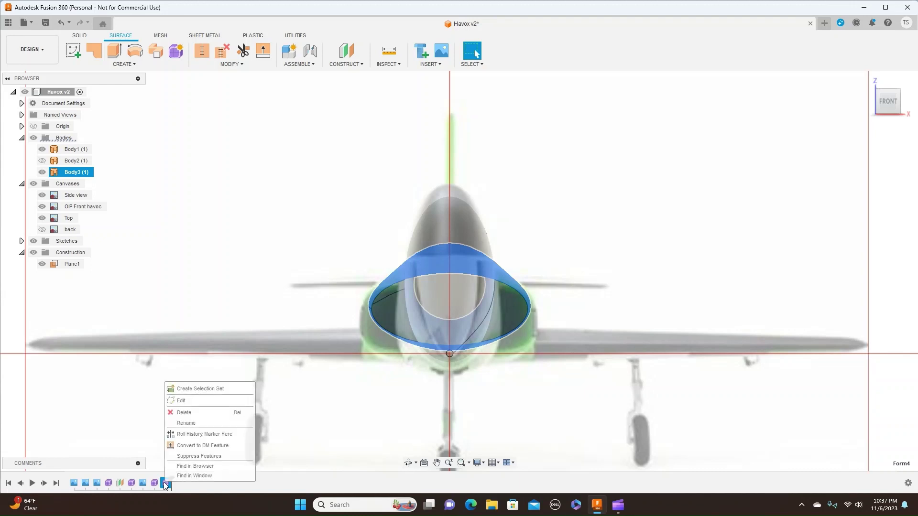
click(205, 400)
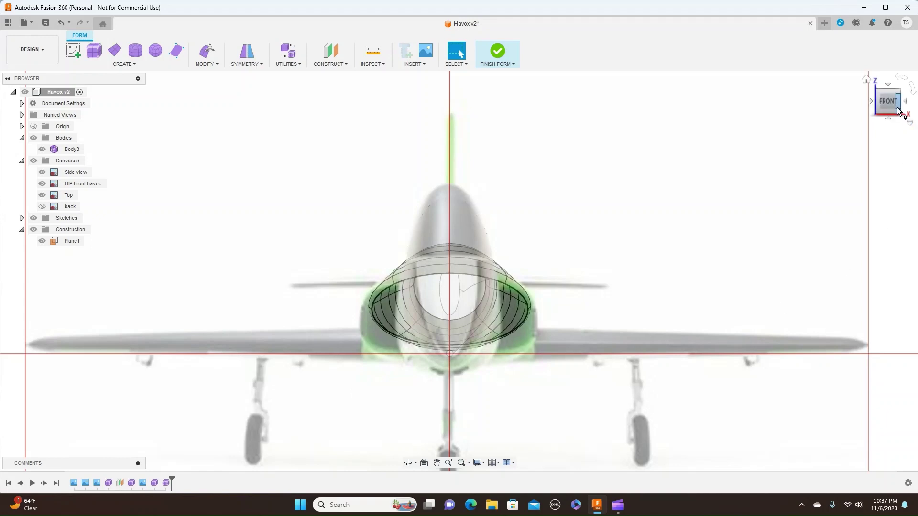
In Edit Form, move the outer fuselage's intake rim vertex on the positive X side about 10.07 mm inward and 3.55 mm down
drag(893, 97, 892, 97)
click(885, 109)
click(528, 310)
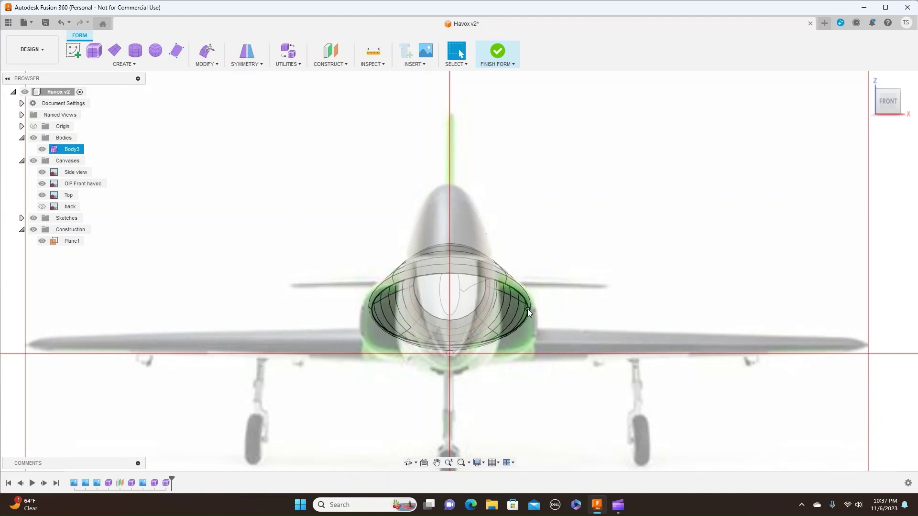
right_click(527, 310)
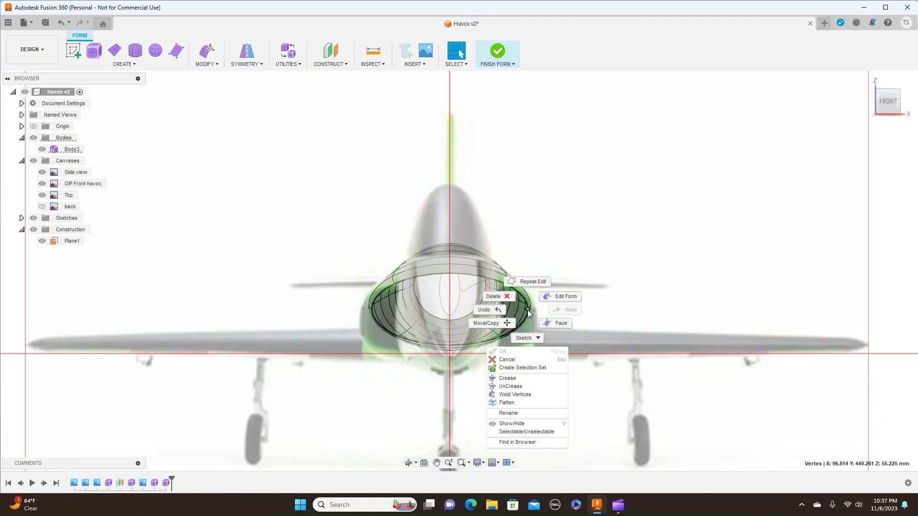
click(556, 296)
drag(549, 299, 533, 301)
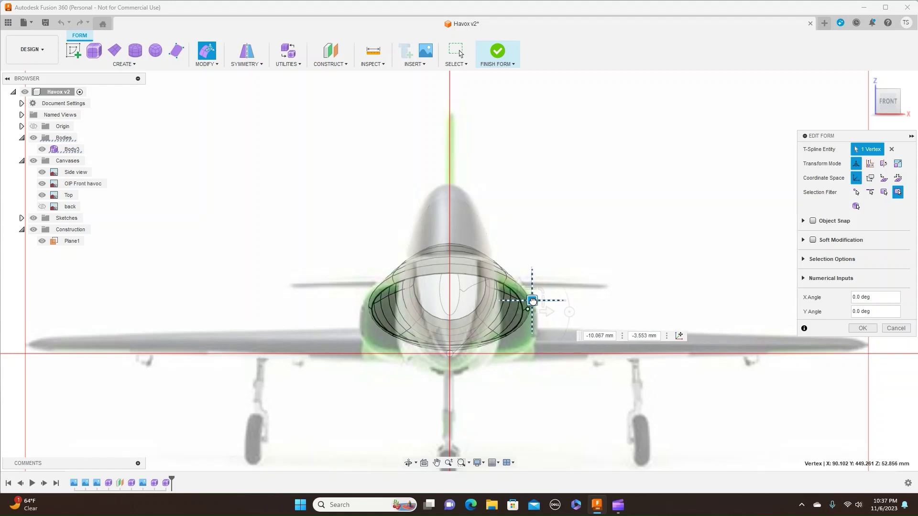
drag(532, 301, 532, 300)
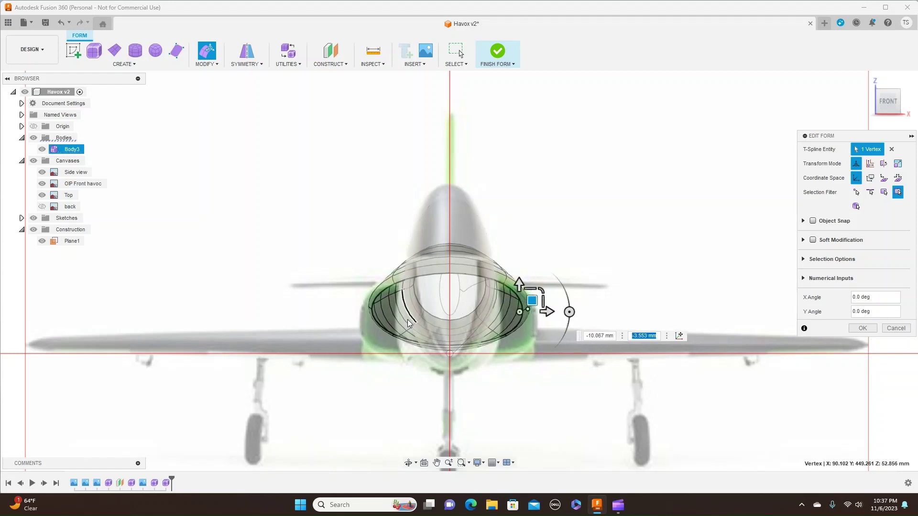
Move the opposite intake rim vertex about 10.07 mm inward and 1.78 mm down, and finish the form
click(372, 309)
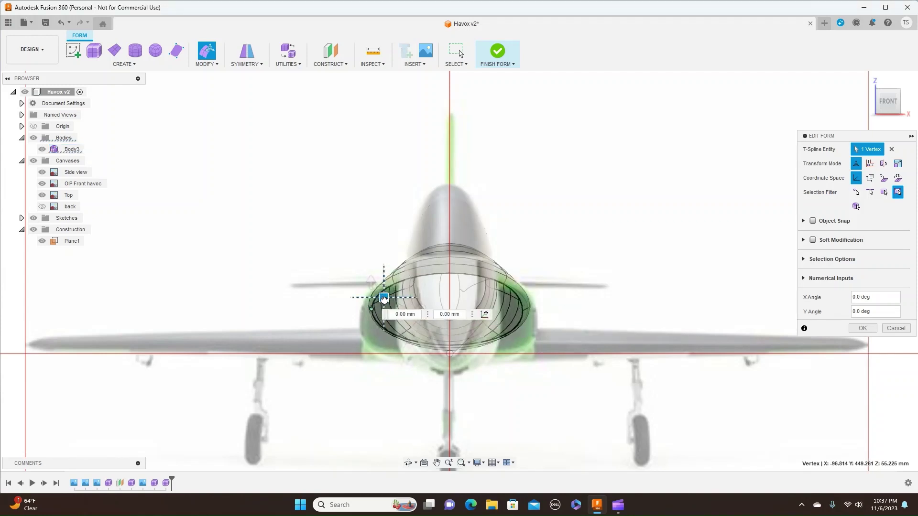
drag(384, 297, 391, 299)
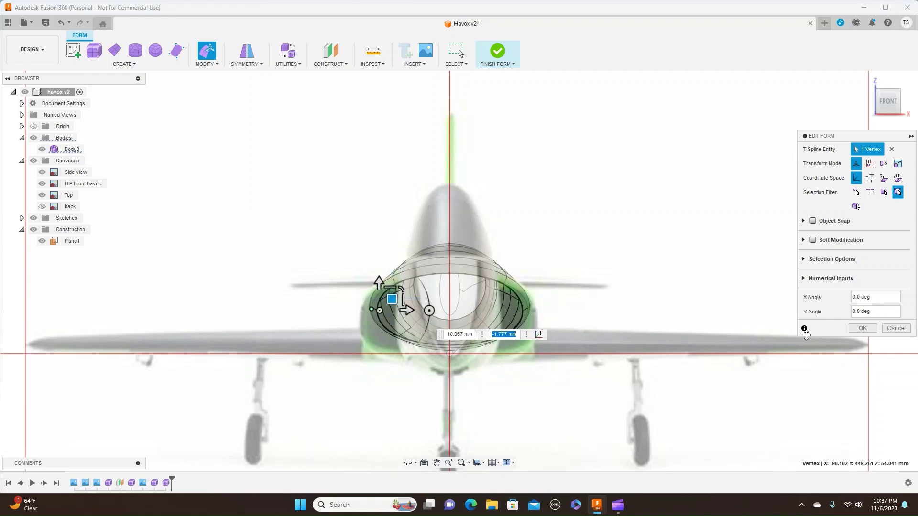
click(869, 330)
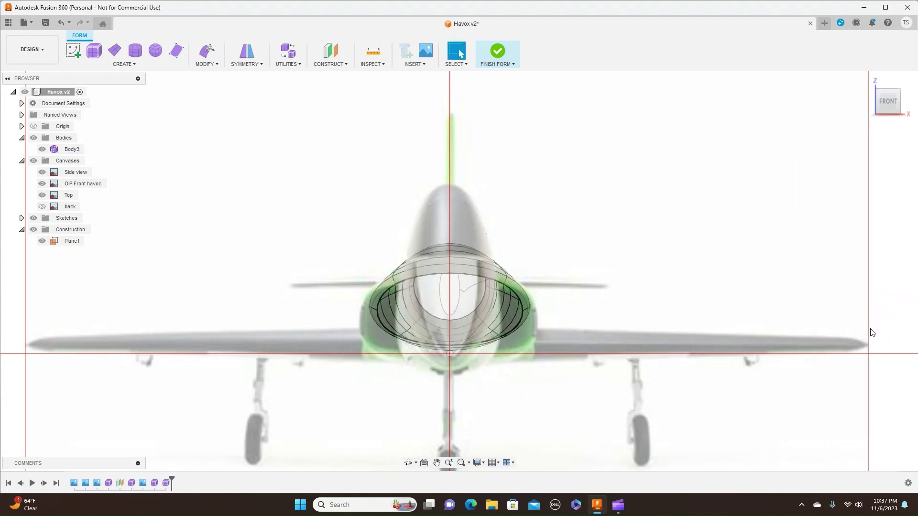
click(517, 67)
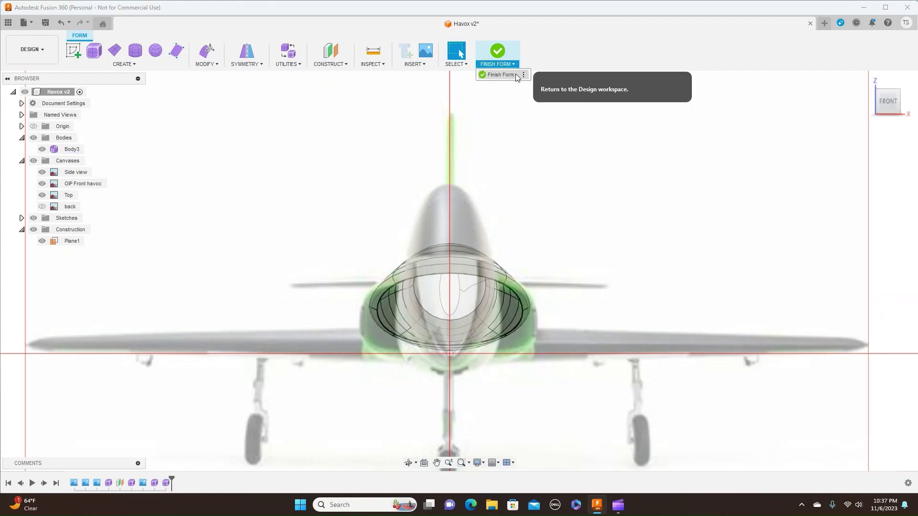
click(518, 74)
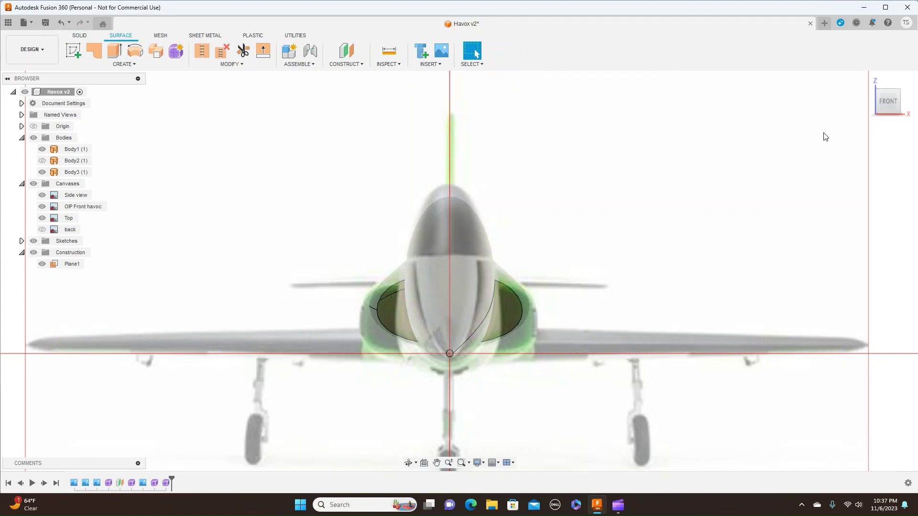
Check the fuselage bodies against the side view canvas, hide all canvases and inspect where the two bodies meet
click(905, 102)
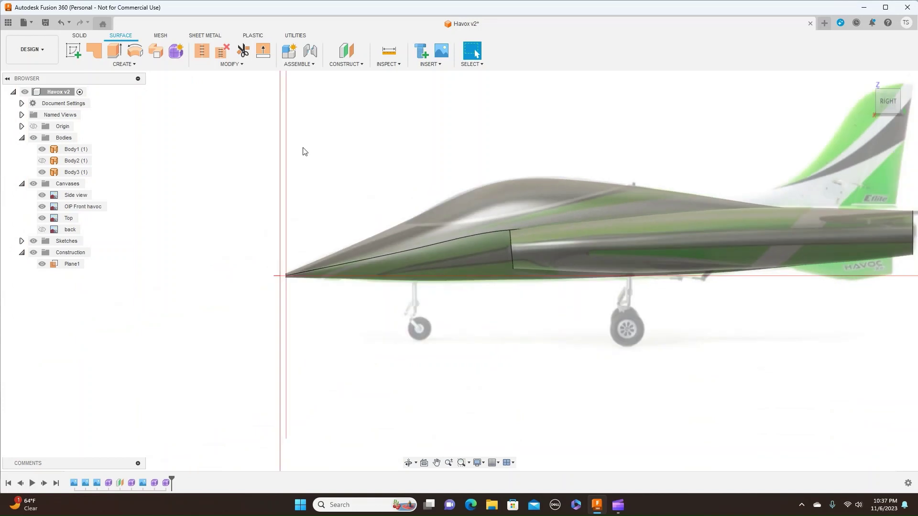
click(34, 184)
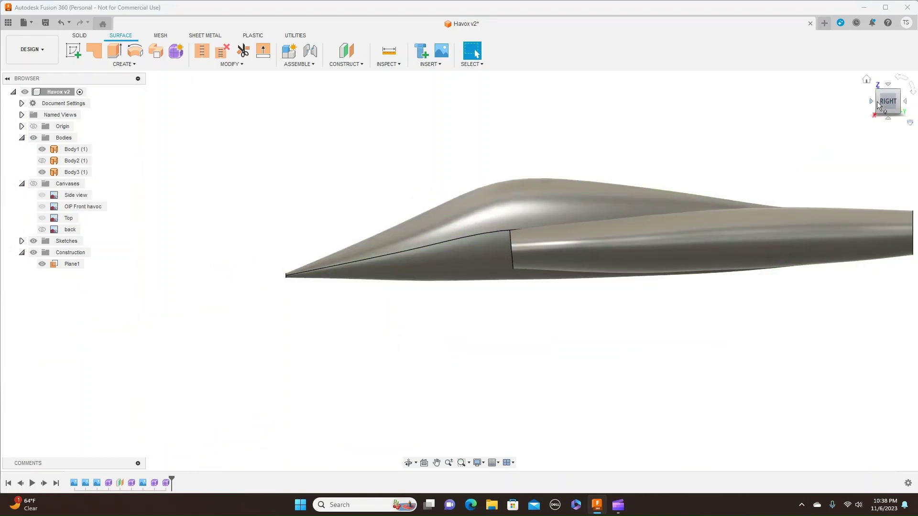
mouse_move(879, 104)
mouse_down()
mouse_move(3, 106)
mouse_move(899, 93)
mouse_move(883, 96)
mouse_move(883, 113)
mouse_move(835, 111)
mouse_move(879, 103)
mouse_up()
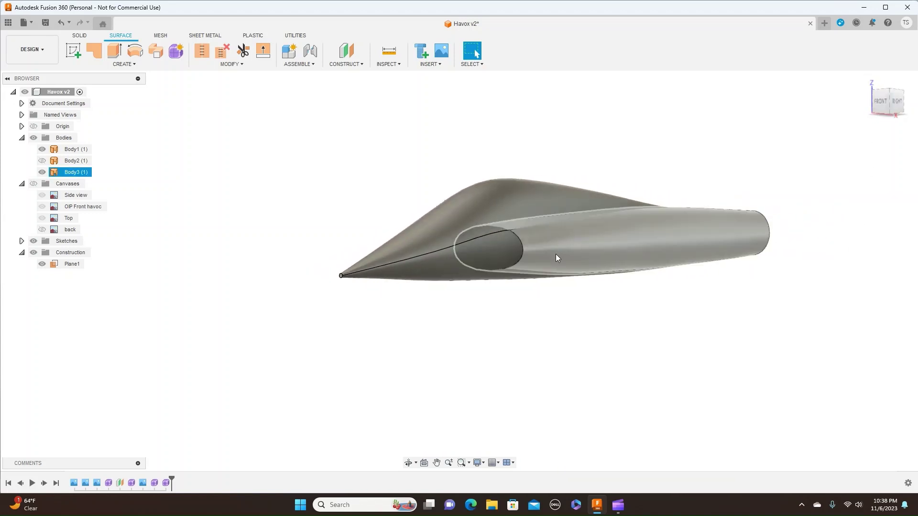
click(545, 269)
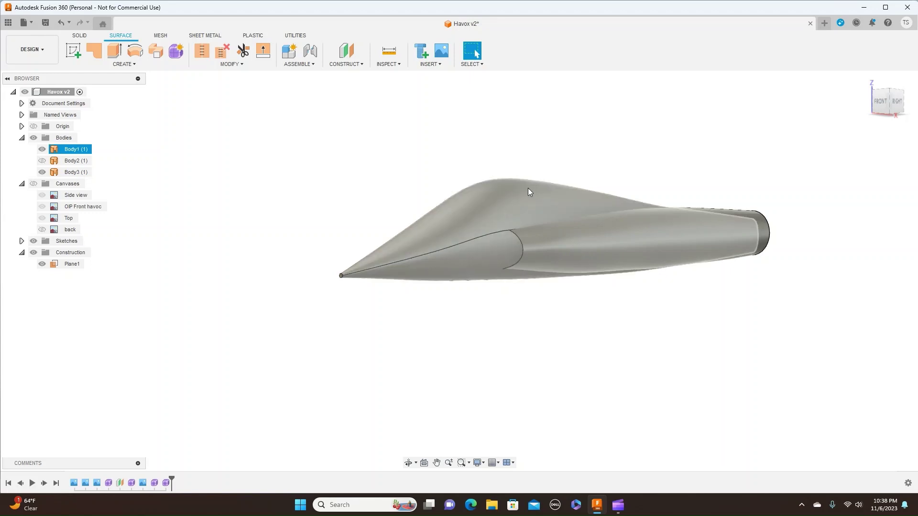
click(715, 340)
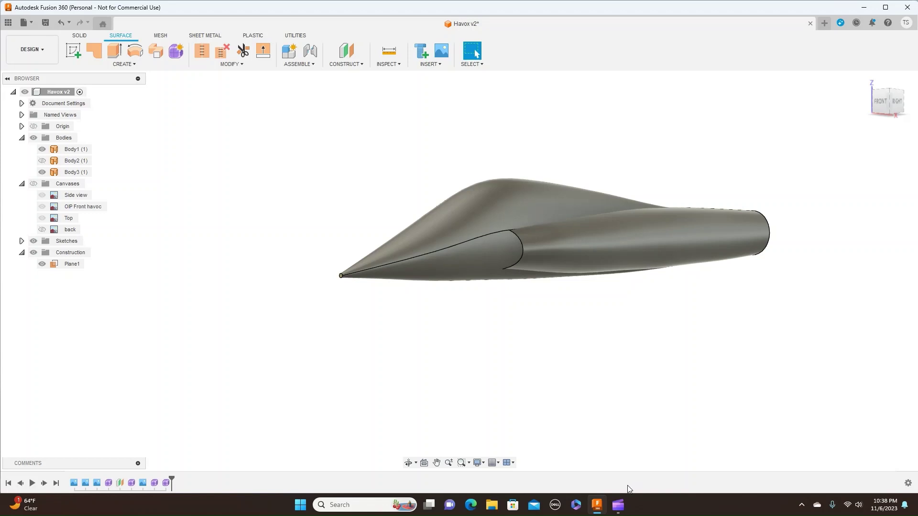
Hide the screen-sharing notice and switch back to the Havox v3 design in Autodesk Fusion 360
mouse_move(618, 504)
click(597, 478)
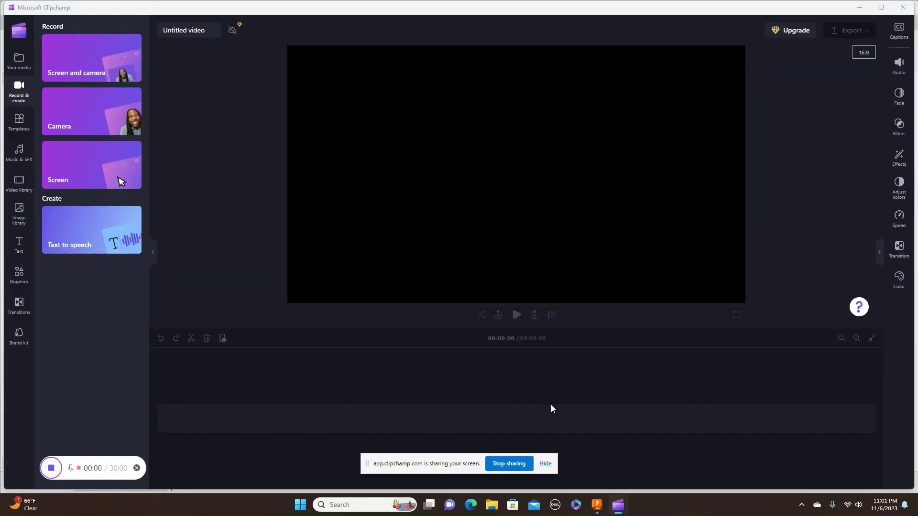
click(545, 464)
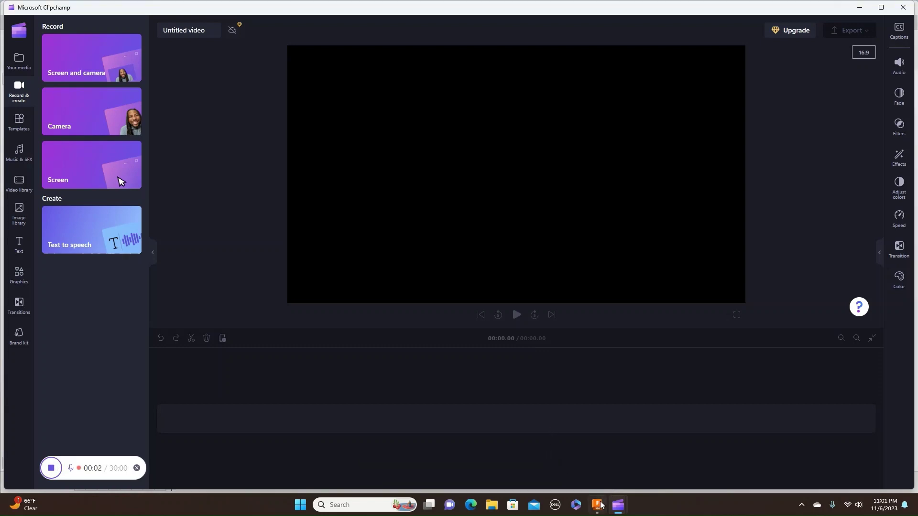
click(598, 505)
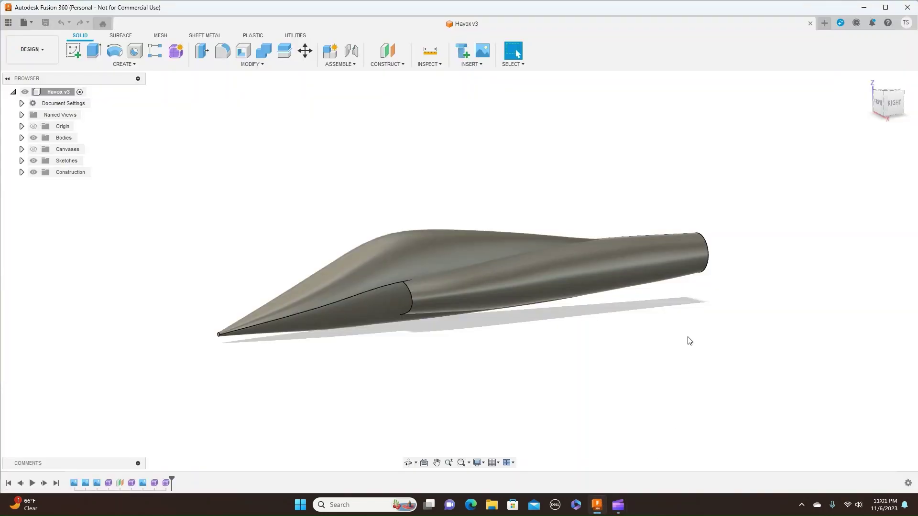
List the design's bodies and hide Body1, leaving the outer fuselage Body3 on display
click(887, 92)
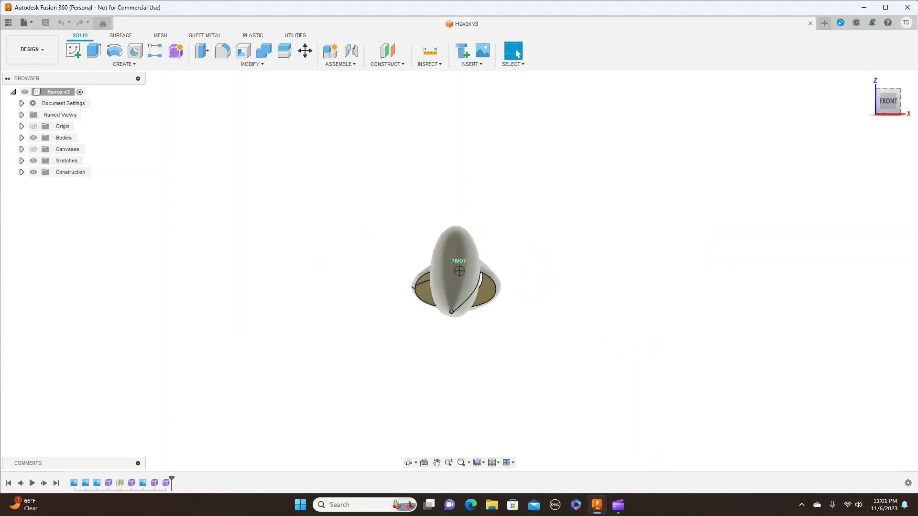
mouse_move(888, 100)
mouse_down()
mouse_move(888, 108)
mouse_move(868, 99)
mouse_move(893, 99)
mouse_move(873, 104)
mouse_up()
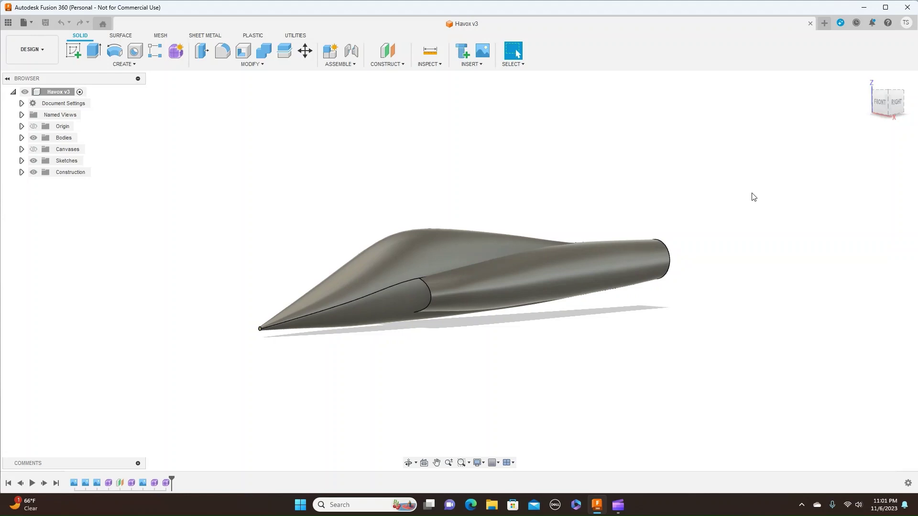
click(896, 102)
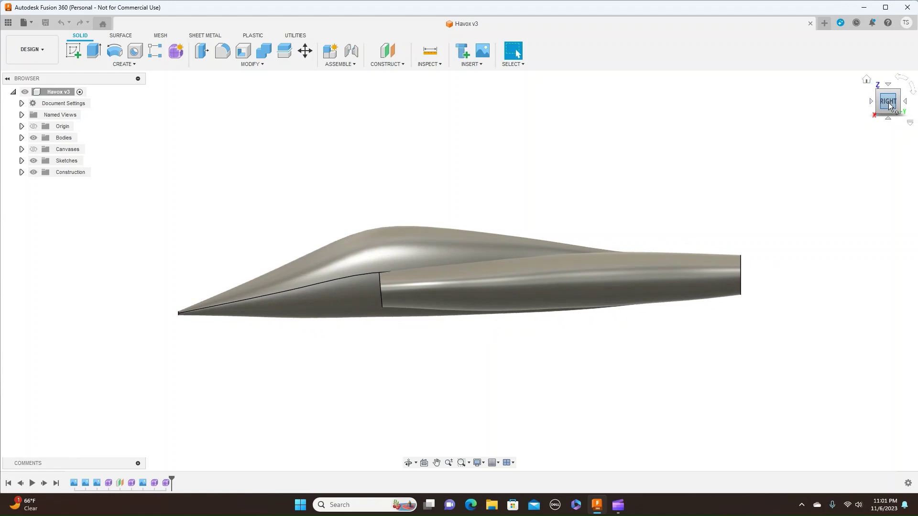
mouse_move(879, 105)
mouse_down()
mouse_move(892, 113)
mouse_move(889, 105)
mouse_move(907, 98)
mouse_up()
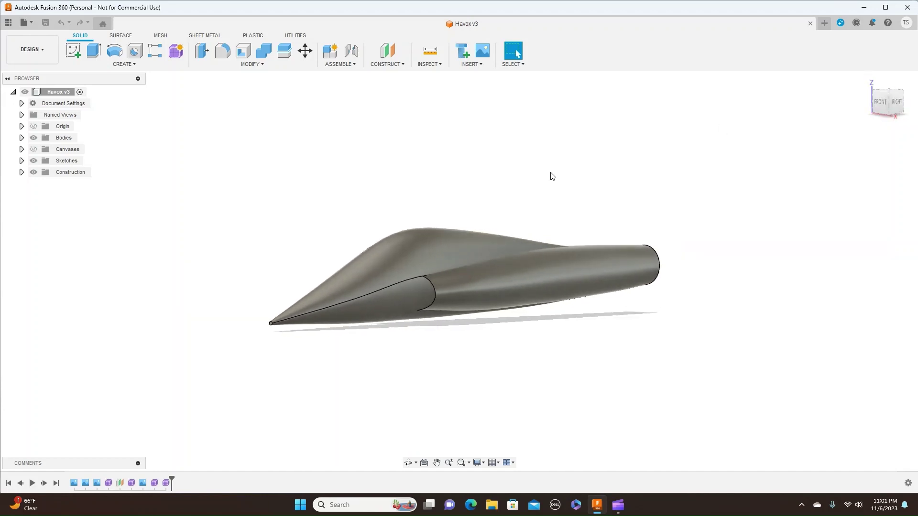
click(22, 137)
click(349, 295)
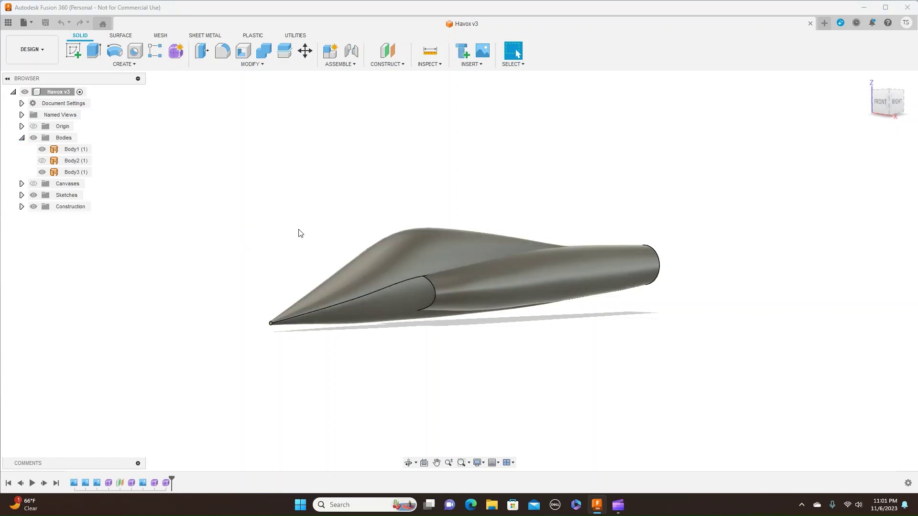
click(43, 149)
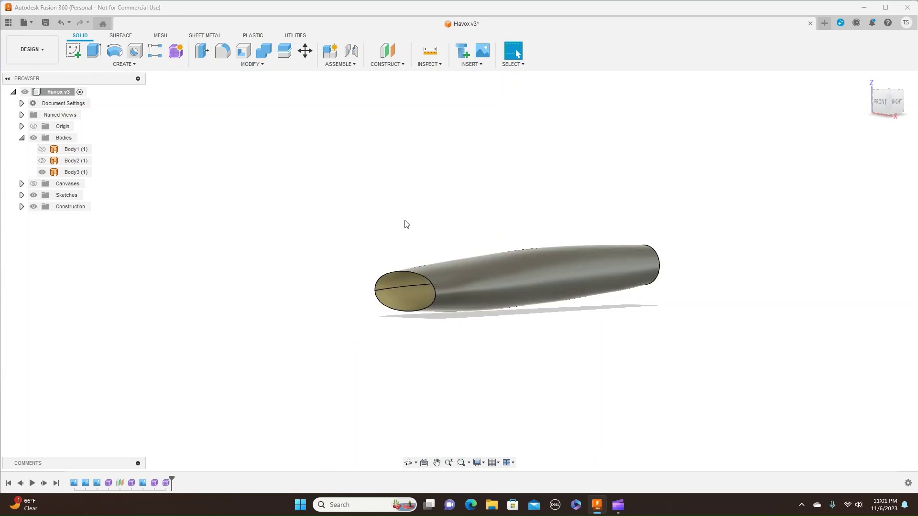
Patch the outer fuselage's front intake opening along its edge loop as a new surface body
click(129, 36)
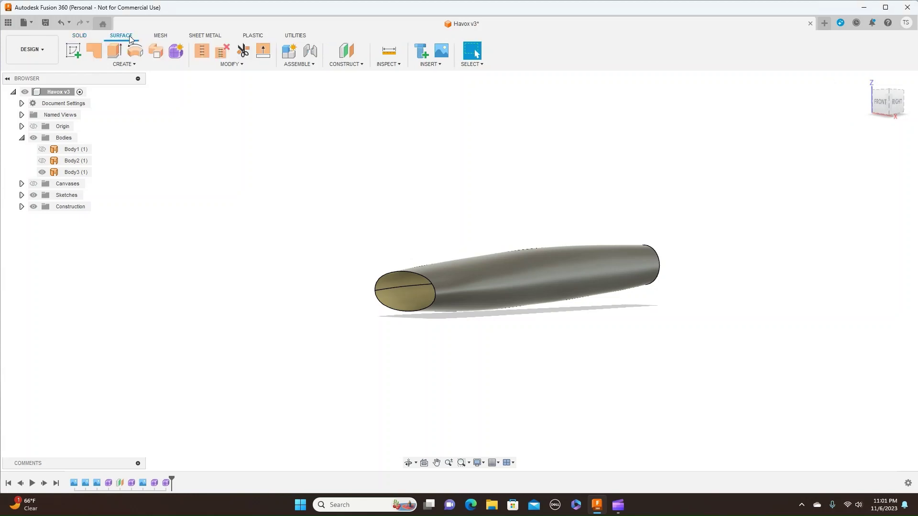
click(93, 51)
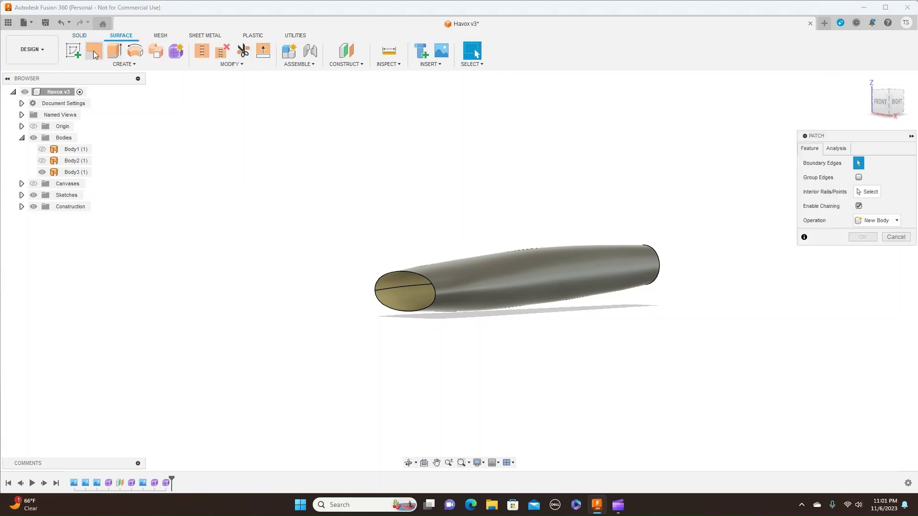
click(416, 282)
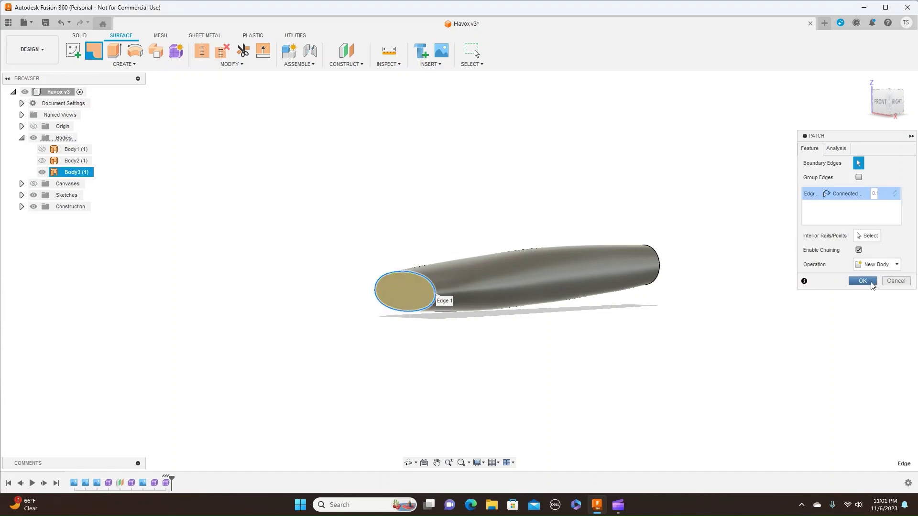
click(862, 281)
Patch the outer fuselage's rear exhaust opening along its edge loop as a new surface body
click(897, 101)
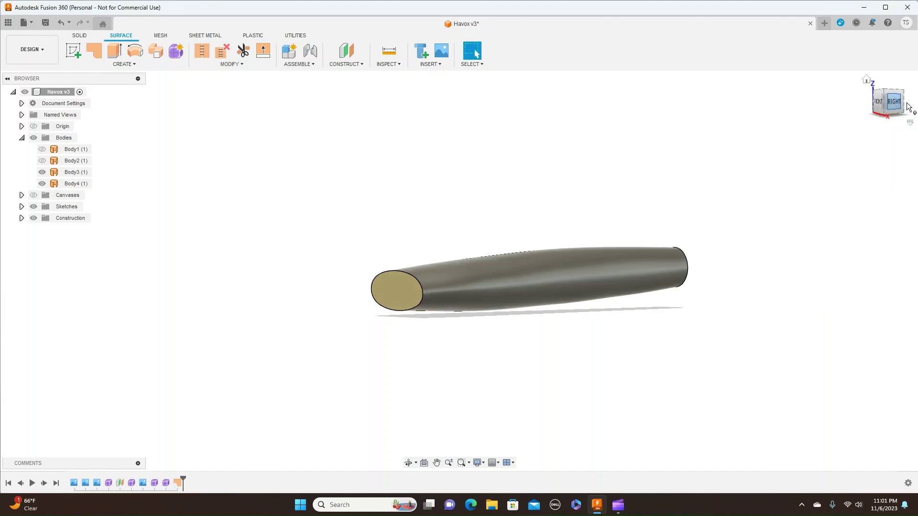
drag(884, 101, 866, 101)
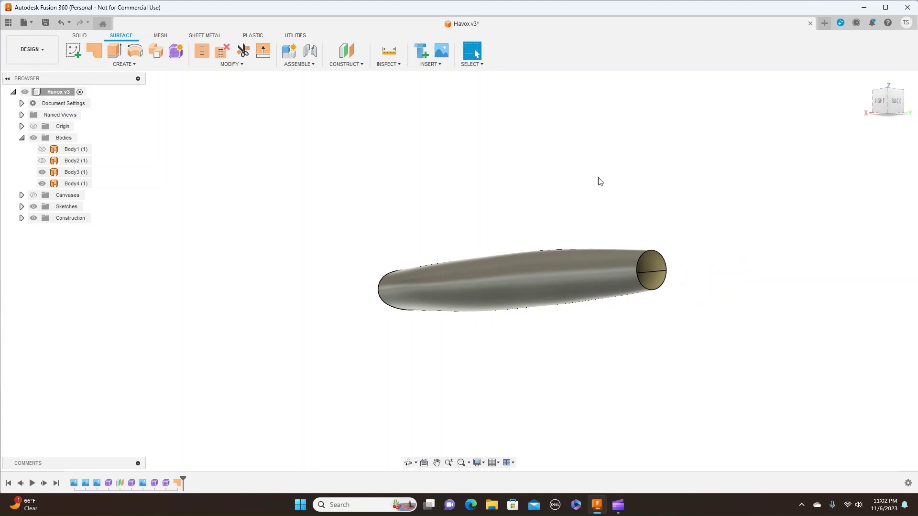
click(94, 50)
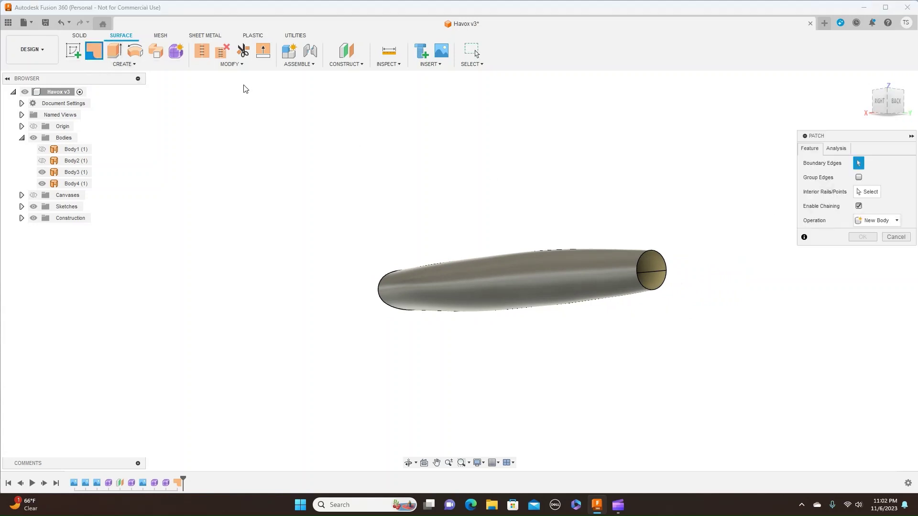
click(638, 257)
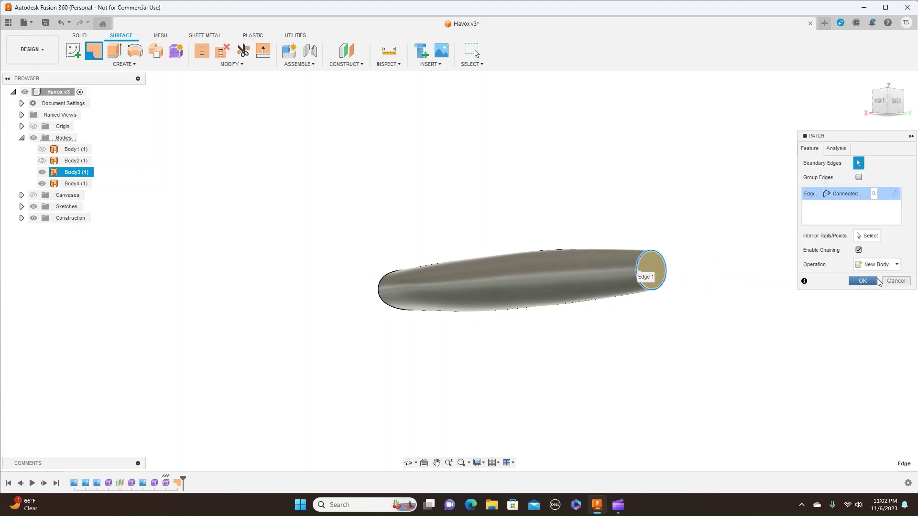
click(862, 282)
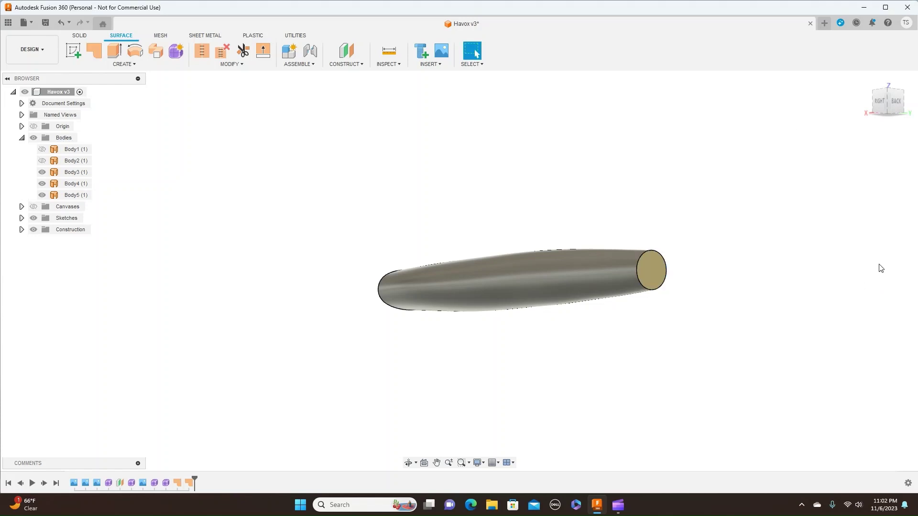
Stitch outer fuselage Body3 with its front and rear patches into a new body at 0.10 mm tolerance
click(884, 110)
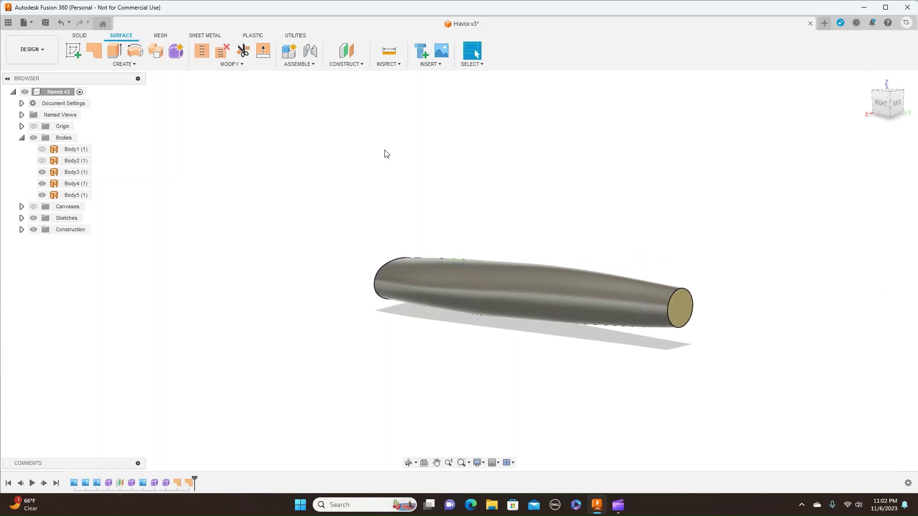
click(202, 53)
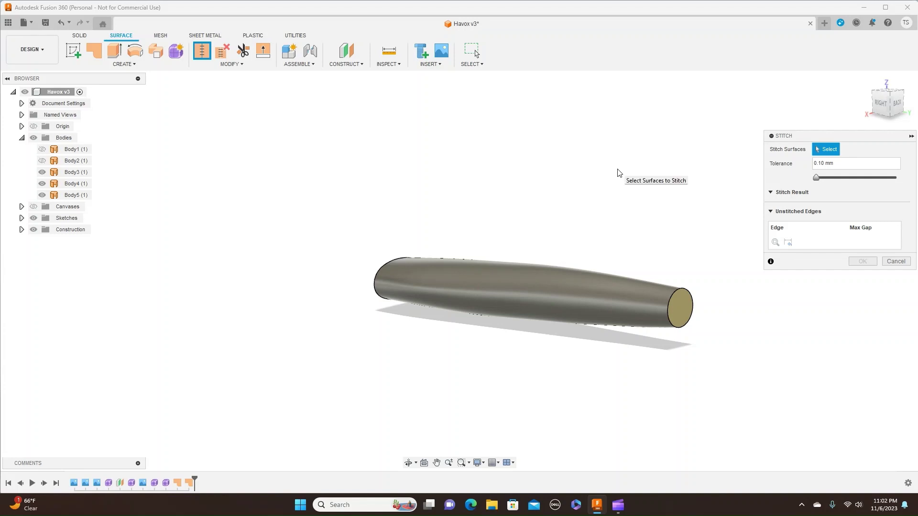
click(683, 310)
click(684, 310)
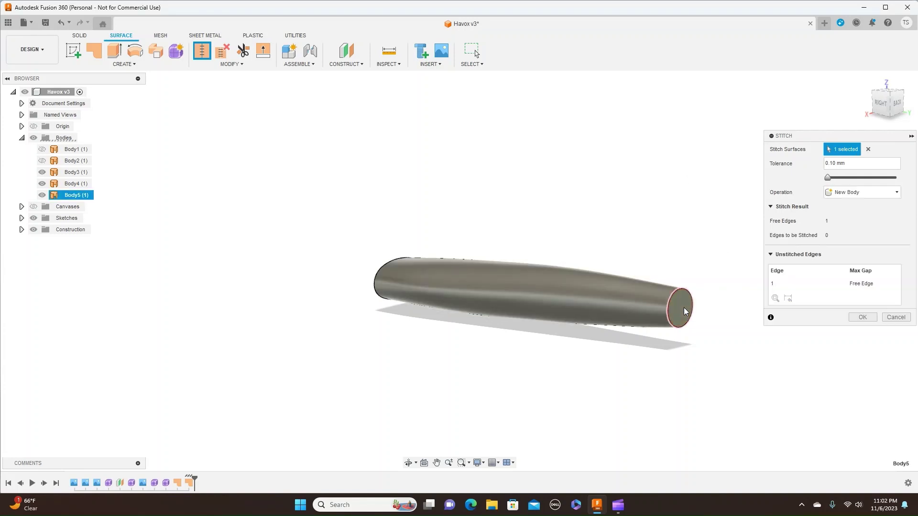
click(568, 293)
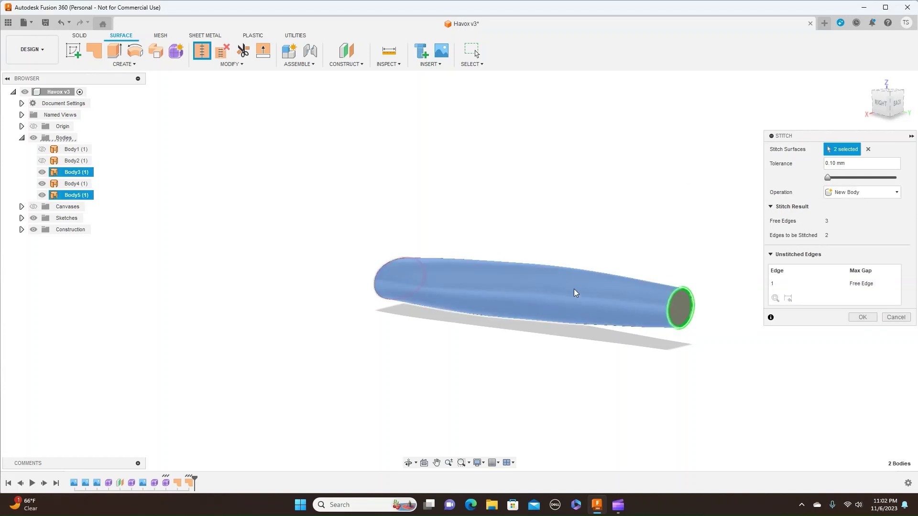
click(881, 106)
shift+middle_drag(459, 271, 365, 294)
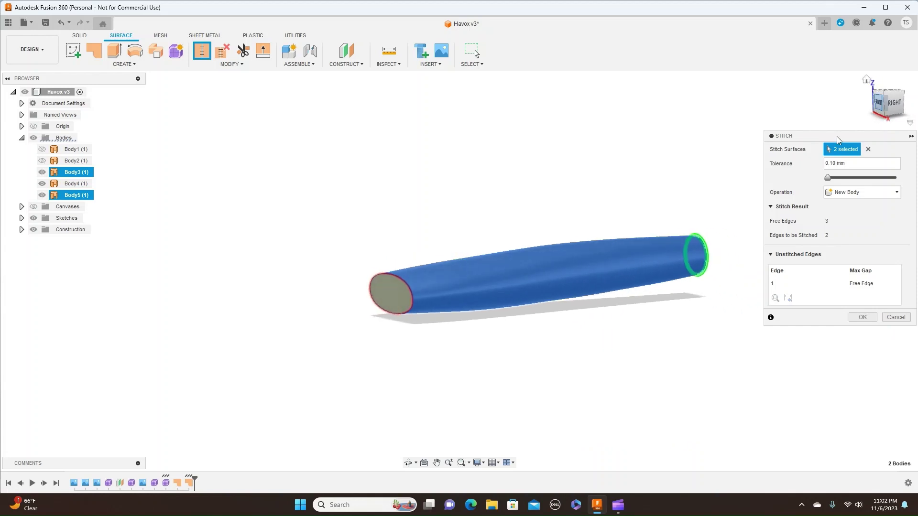
click(378, 296)
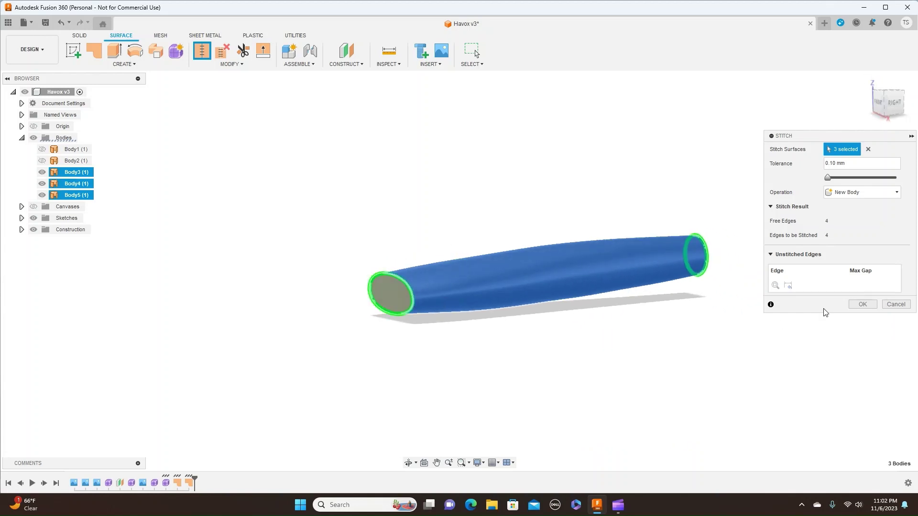
click(862, 304)
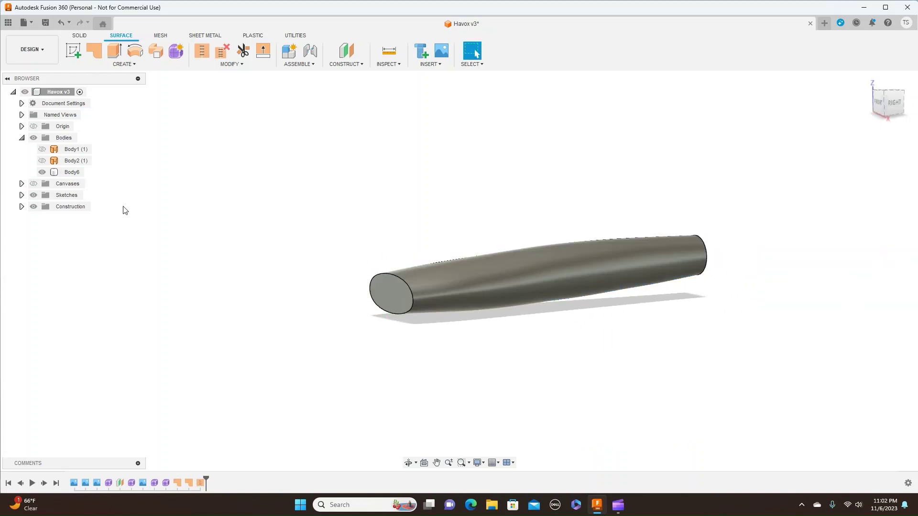
Hide the stitched fuselage body and show Body1 with the pointed nose on its own
click(463, 297)
click(45, 172)
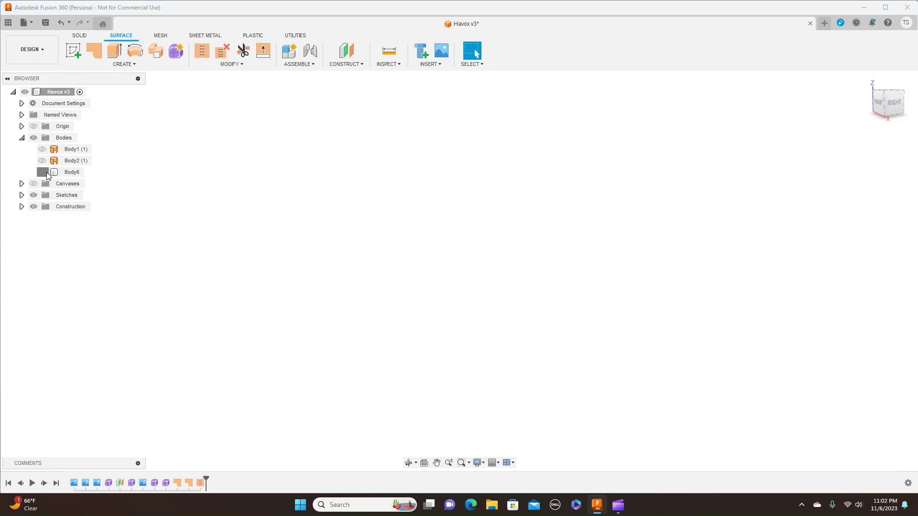
click(43, 172)
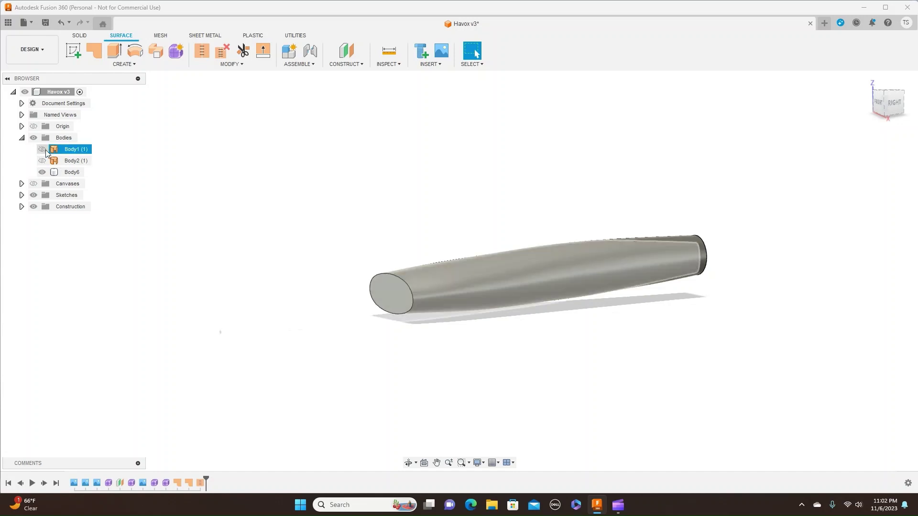
click(42, 172)
click(42, 150)
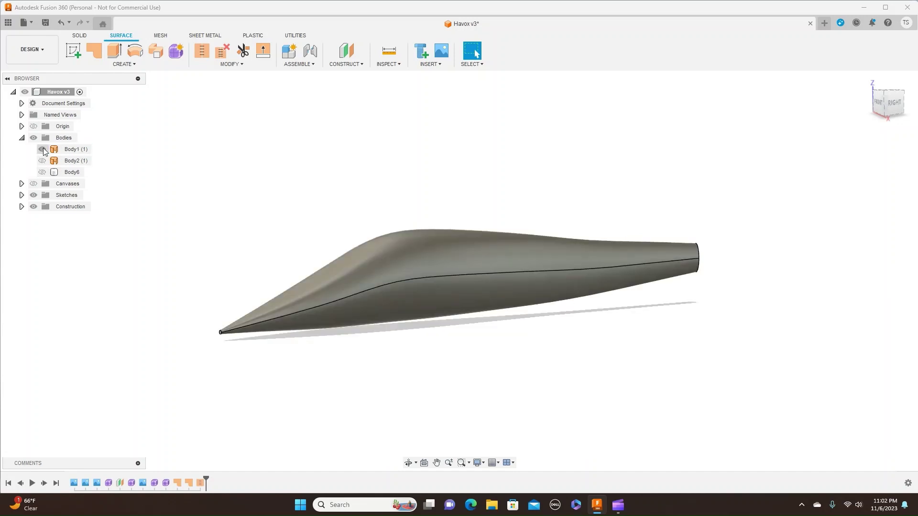
Patch the small opening at Body1's nose tip along its edge loop as a new surface body
scroll(416, 203, up, 5)
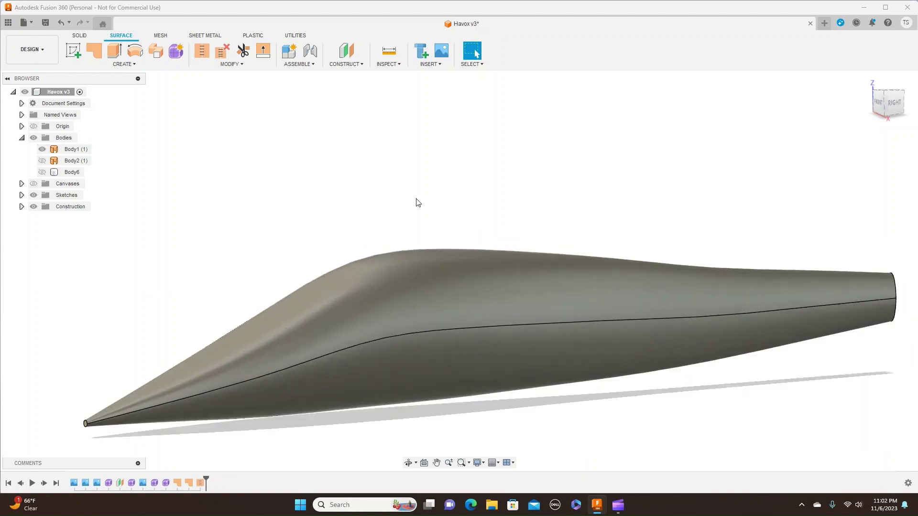
scroll(415, 178, down, 1)
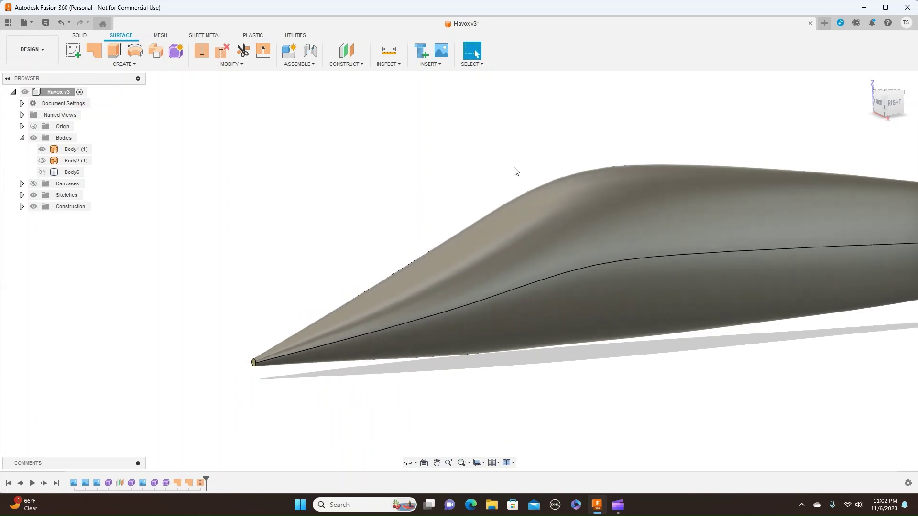
shift+middle_drag(459, 267, 401, 147)
click(94, 50)
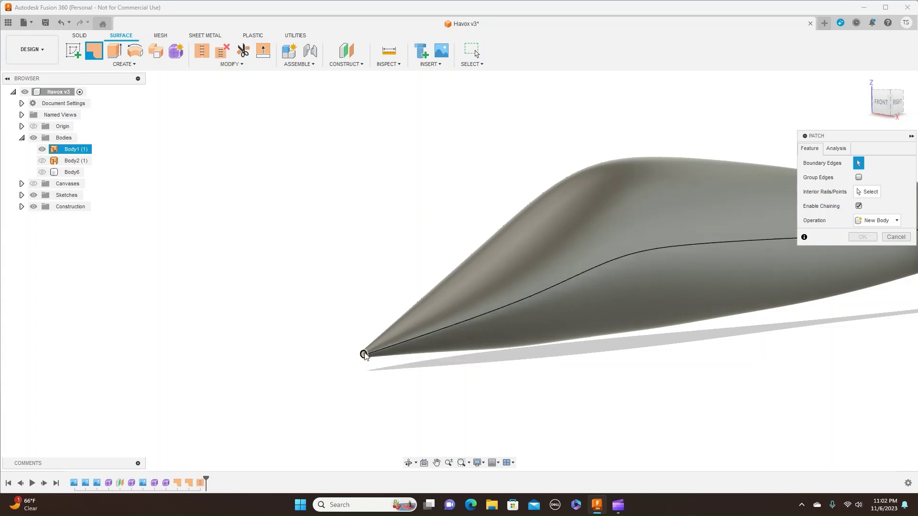
click(364, 355)
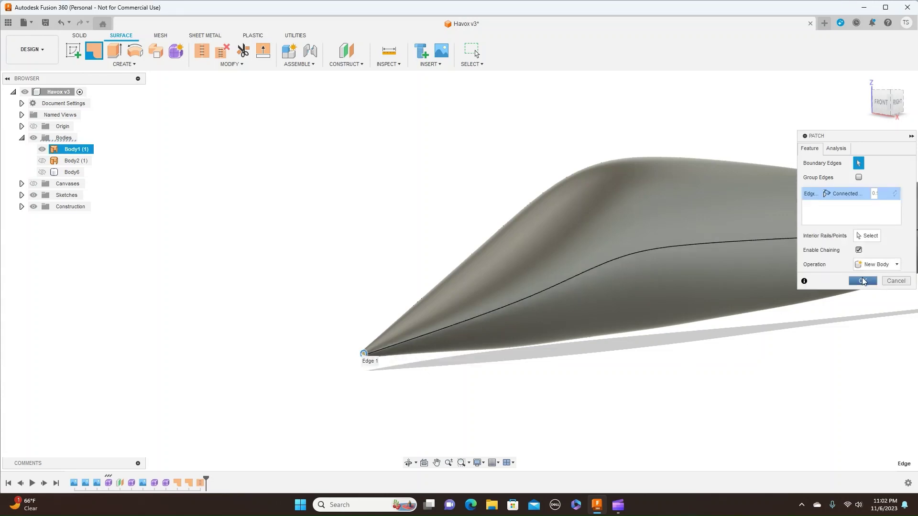
click(863, 281)
Patch Body1's rear opening along its edge loop as a new surface body
shift+middle_drag(758, 362, 509, 344)
click(899, 103)
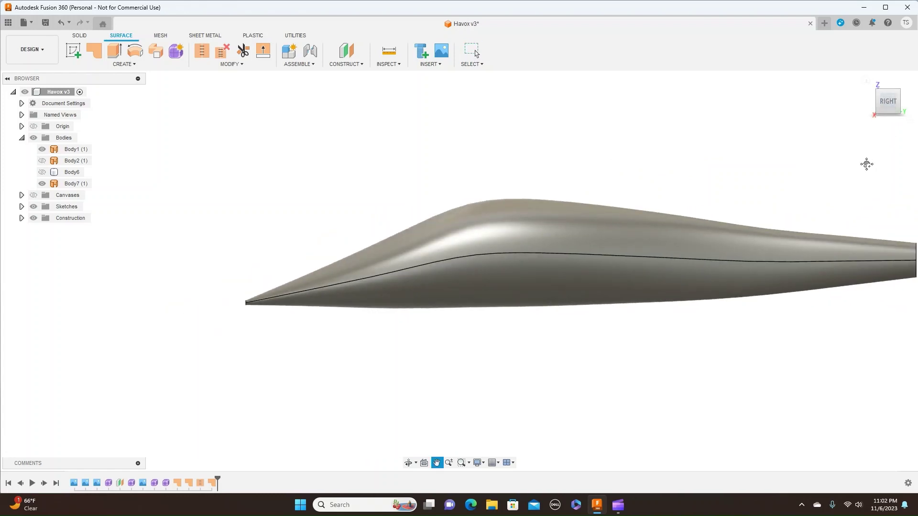
middle_drag(866, 164, 760, 165)
shift+middle_drag(459, 269, 553, 168)
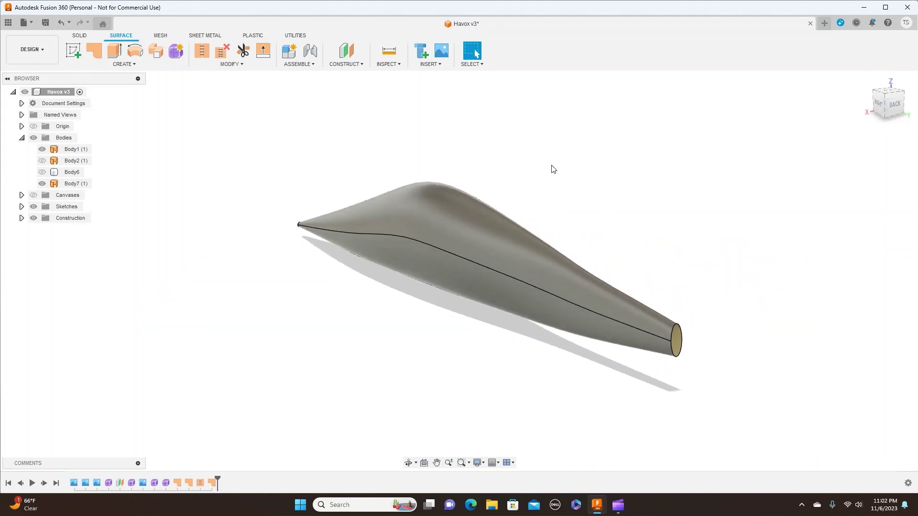
click(94, 50)
click(673, 336)
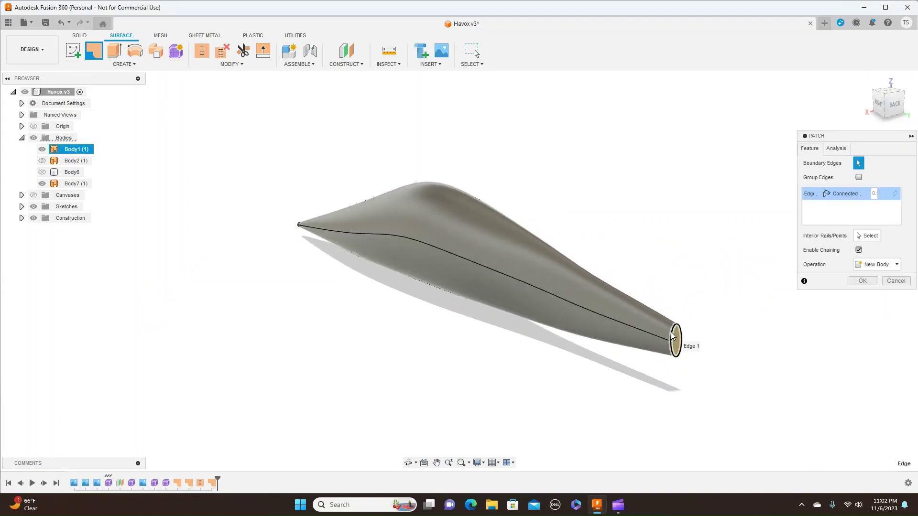
click(861, 280)
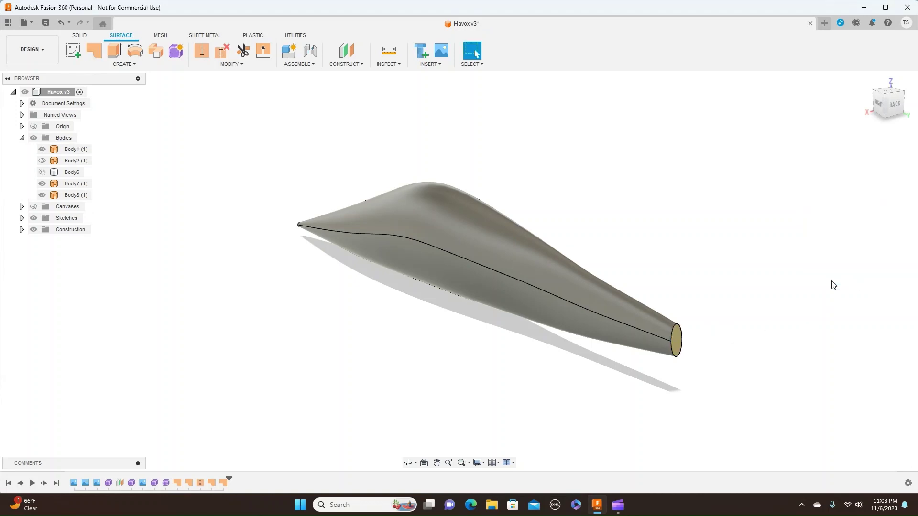
click(203, 54)
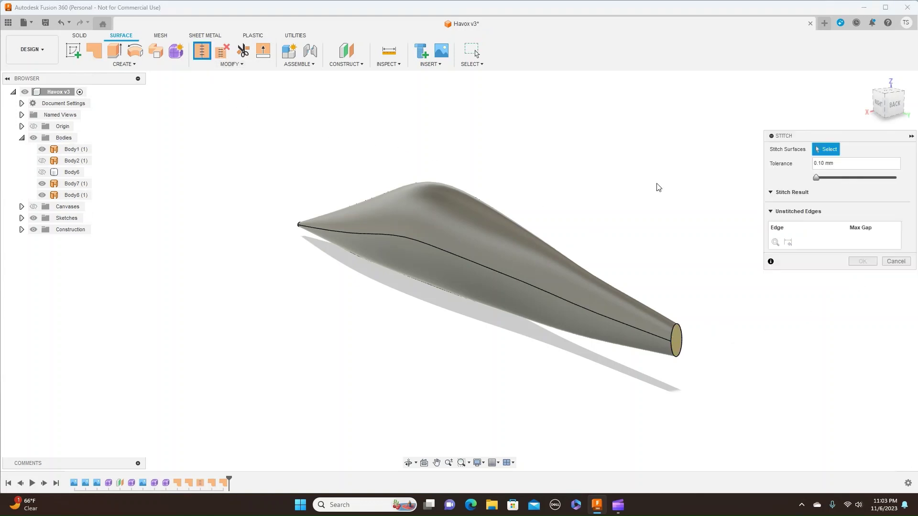
click(679, 336)
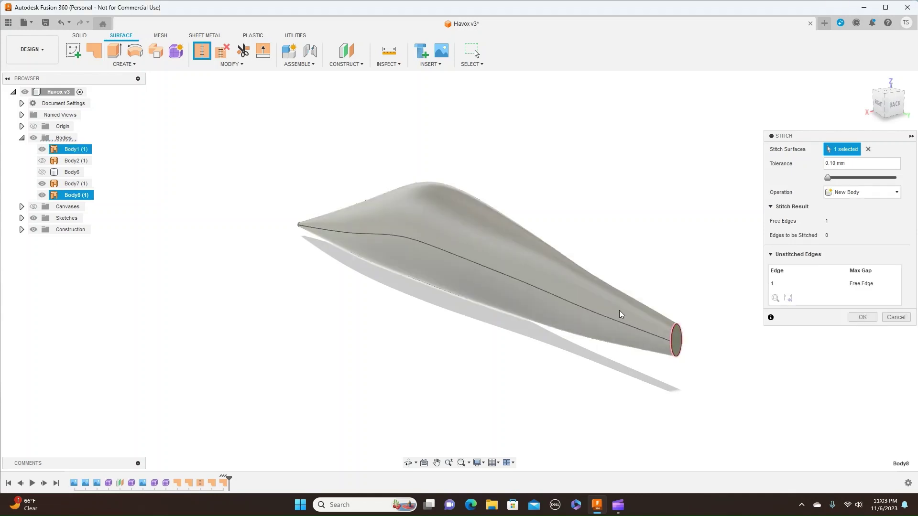
click(639, 317)
click(883, 110)
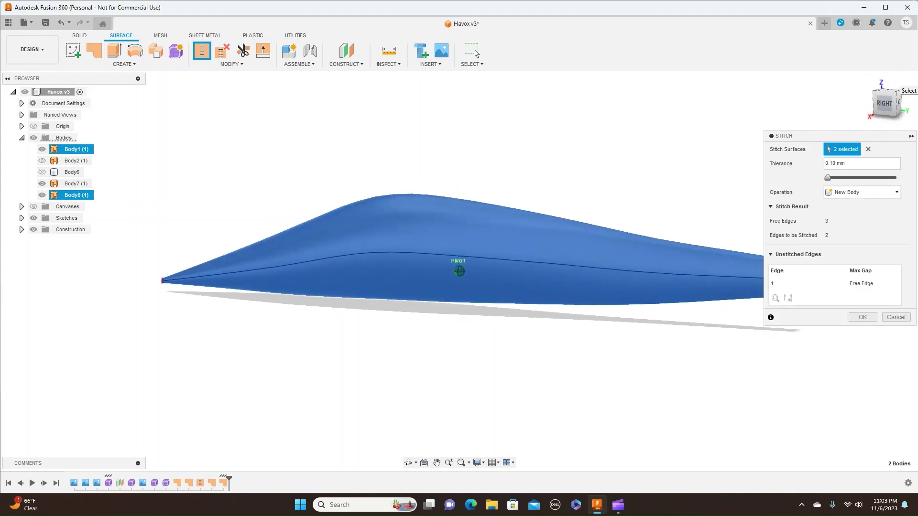
drag(879, 104, 888, 111)
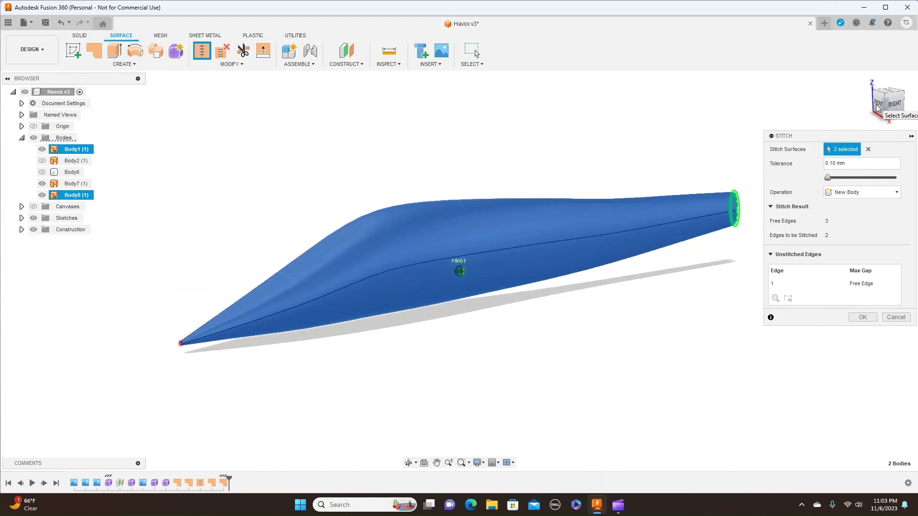
scroll(325, 194, up, 4)
middle_drag(302, 191, 570, 85)
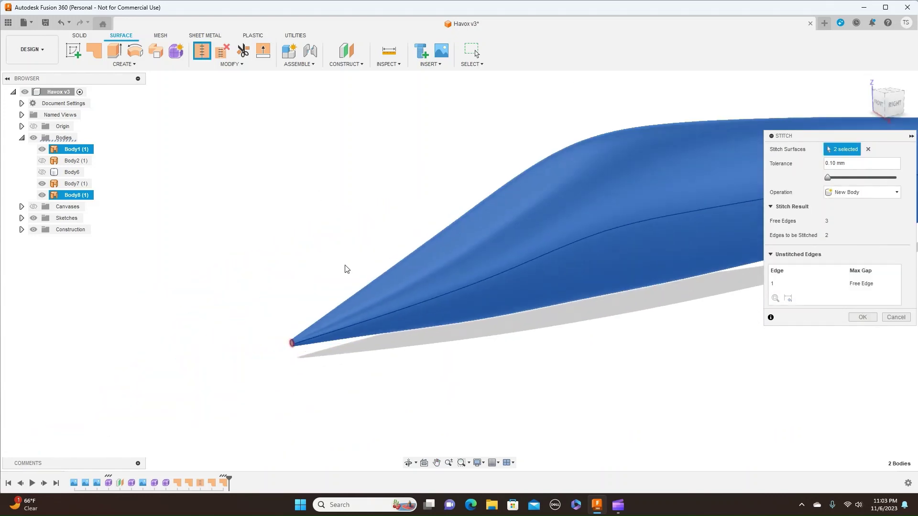
scroll(327, 263, up, 3)
click(280, 374)
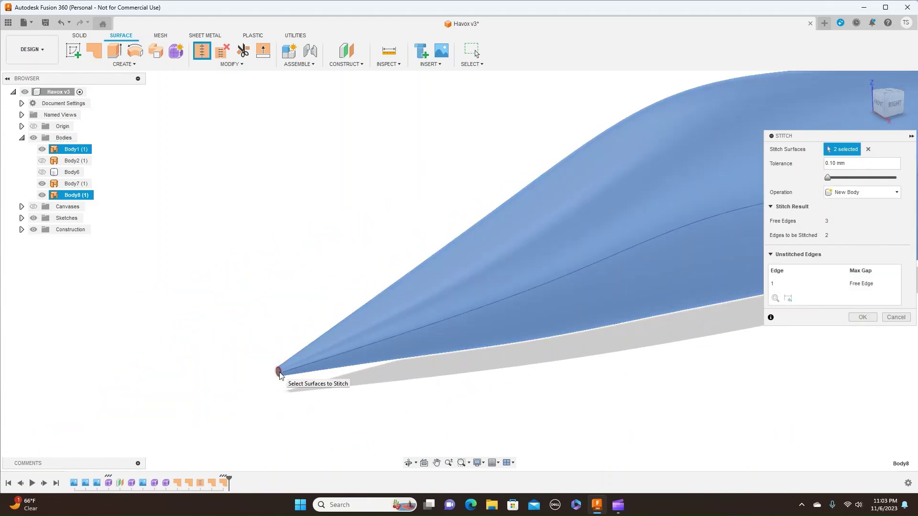
click(280, 373)
scroll(308, 383, down, 1)
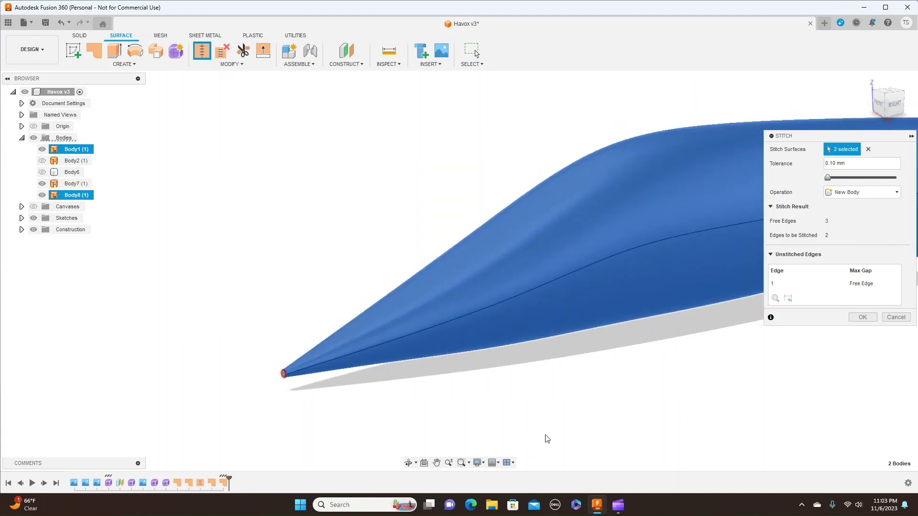
scroll(547, 421, up, 3)
click(208, 338)
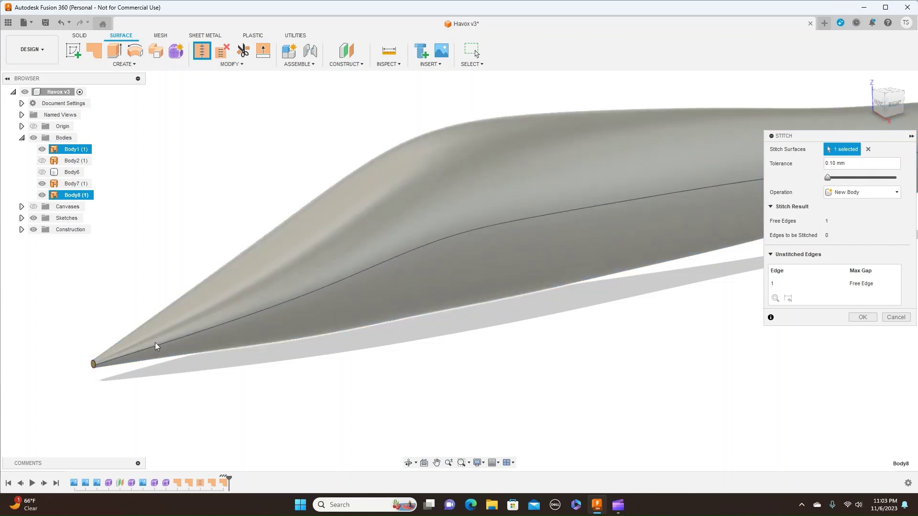
scroll(93, 366, up, 3)
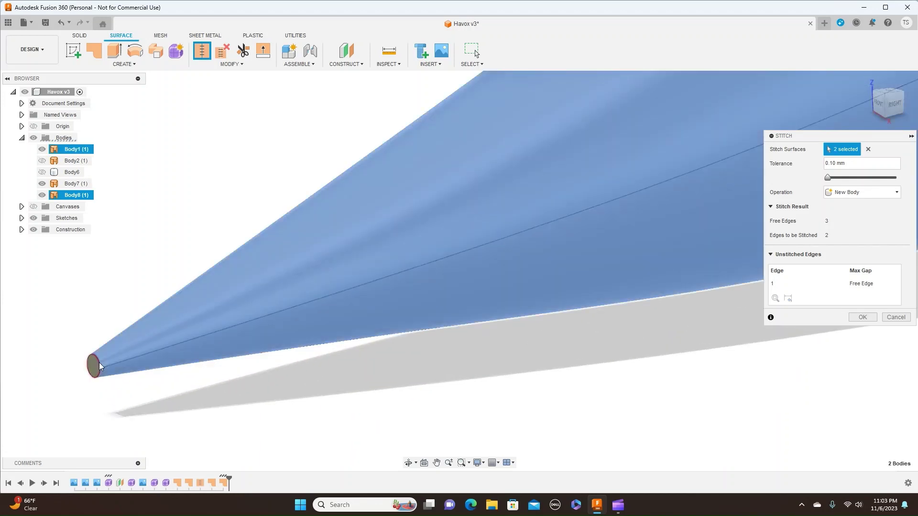
scroll(432, 377, down, 4)
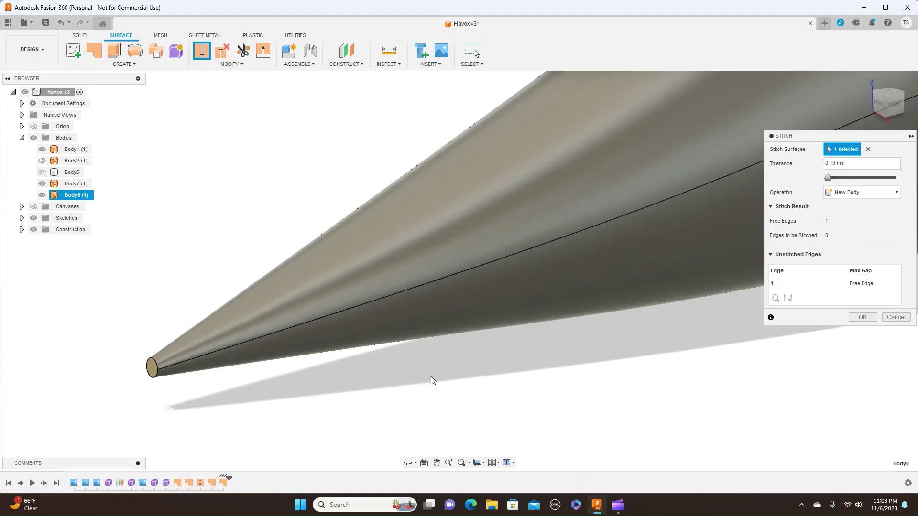
middle_drag(667, 401, 399, 411)
scroll(399, 410, down, 1)
scroll(400, 414, down, 3)
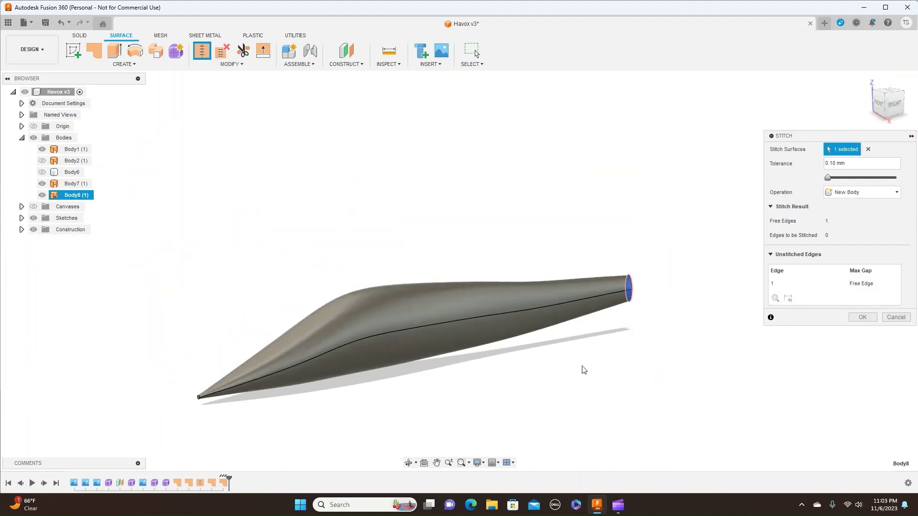
click(896, 317)
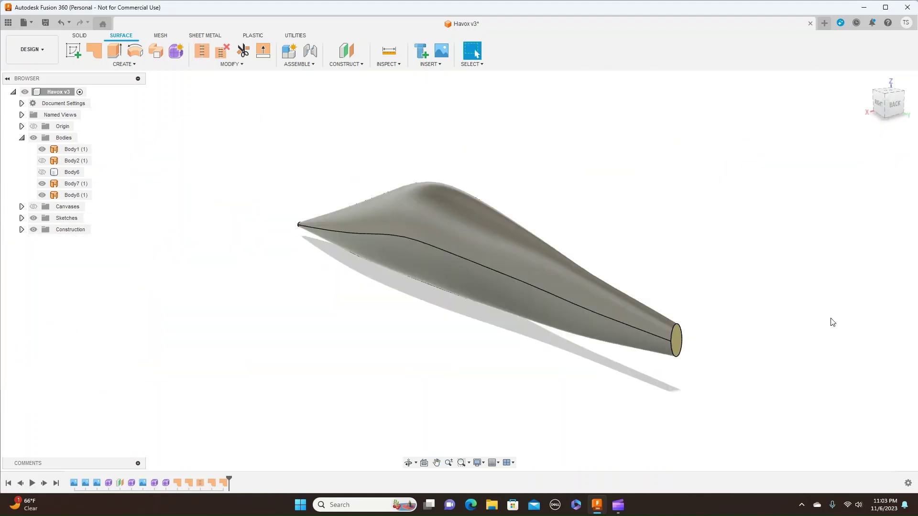
click(94, 51)
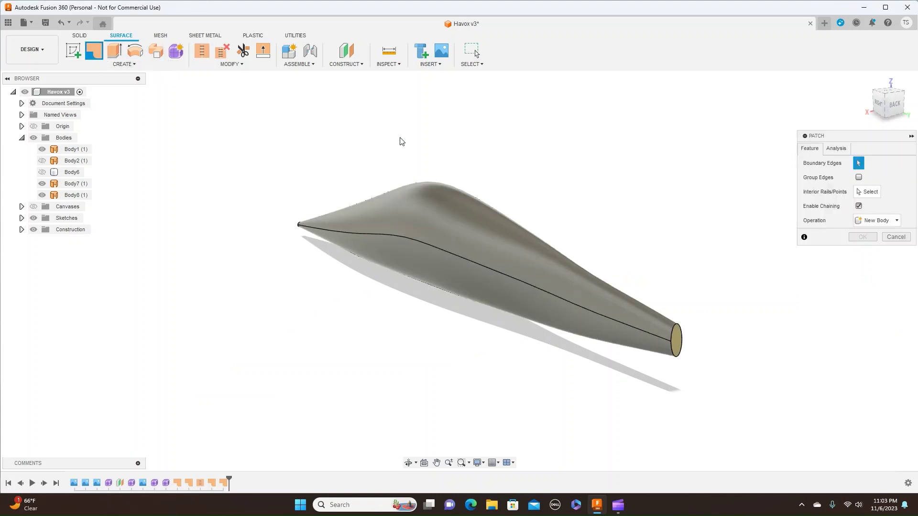
click(896, 237)
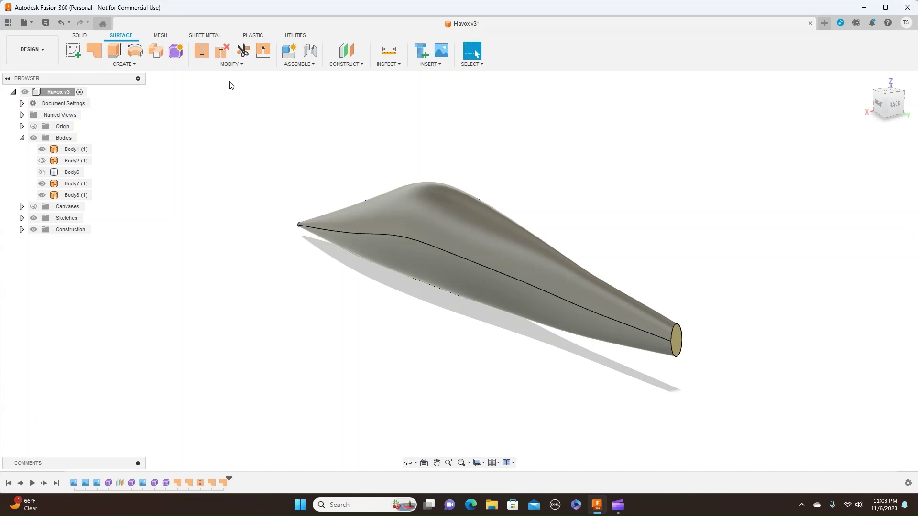
click(202, 50)
click(676, 342)
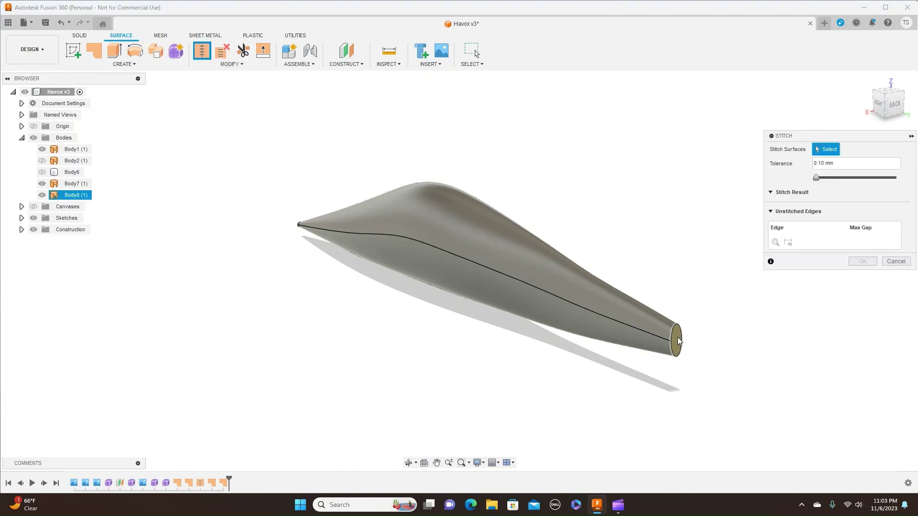
click(568, 279)
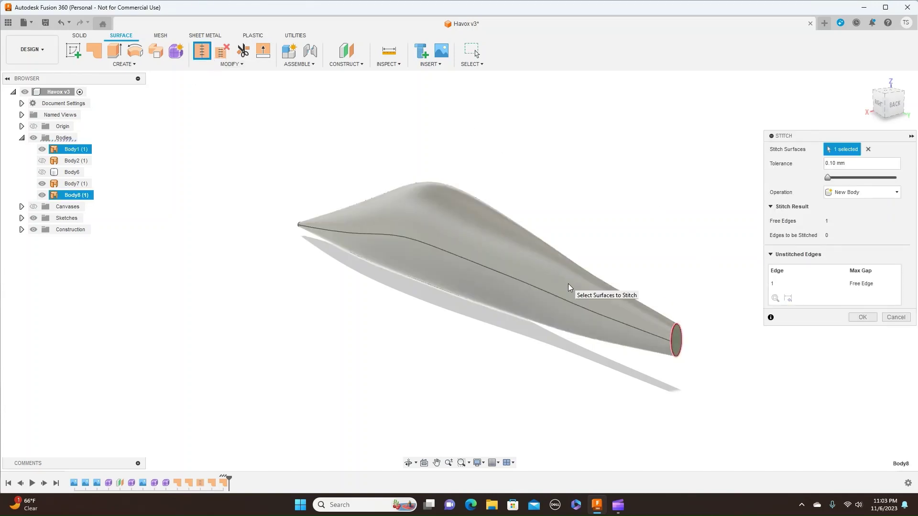
click(878, 108)
drag(880, 109, 901, 110)
scroll(615, 203, up, 4)
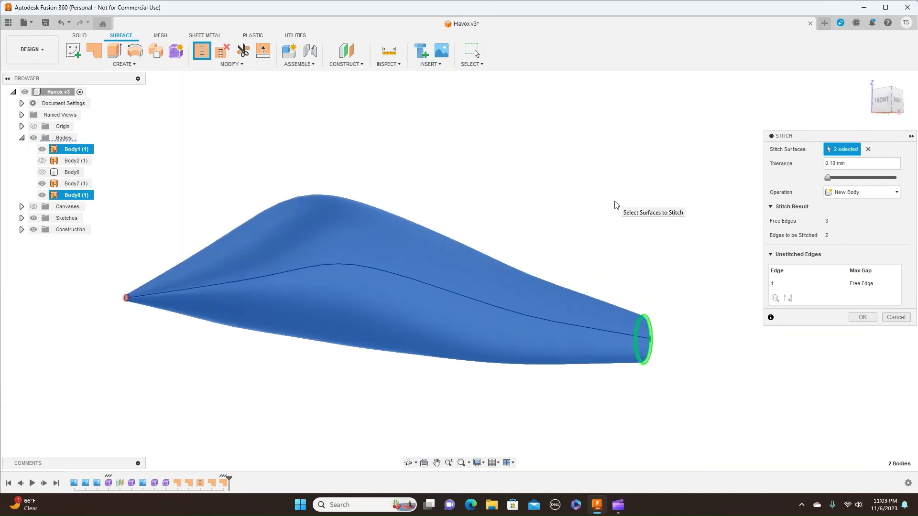
scroll(621, 181, up, 5)
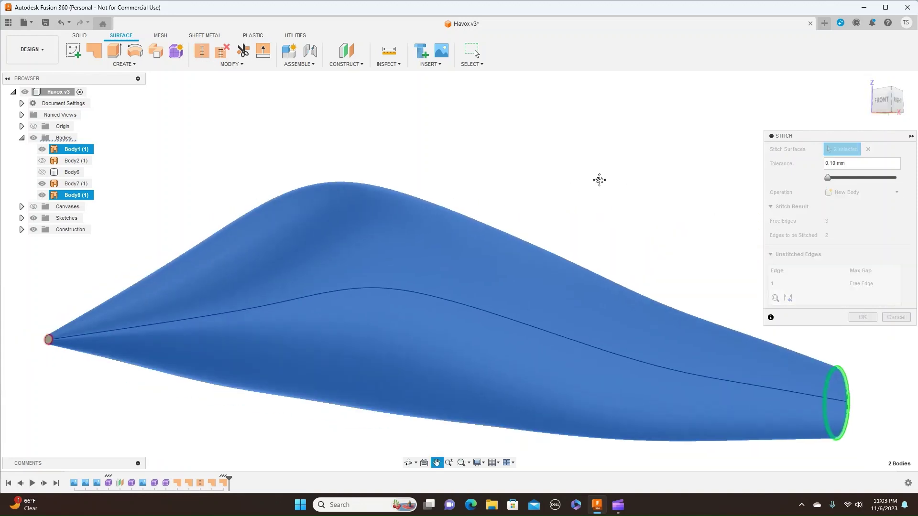
middle_drag(553, 146, 686, 156)
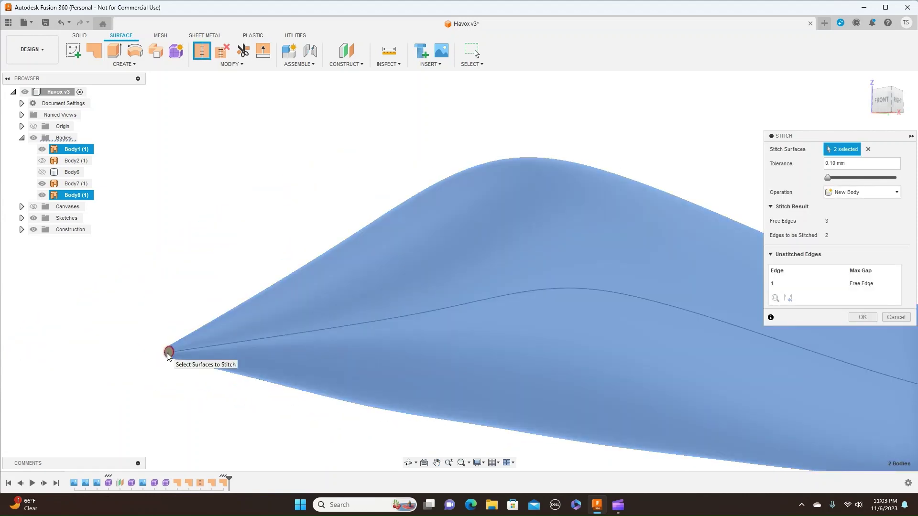
click(168, 356)
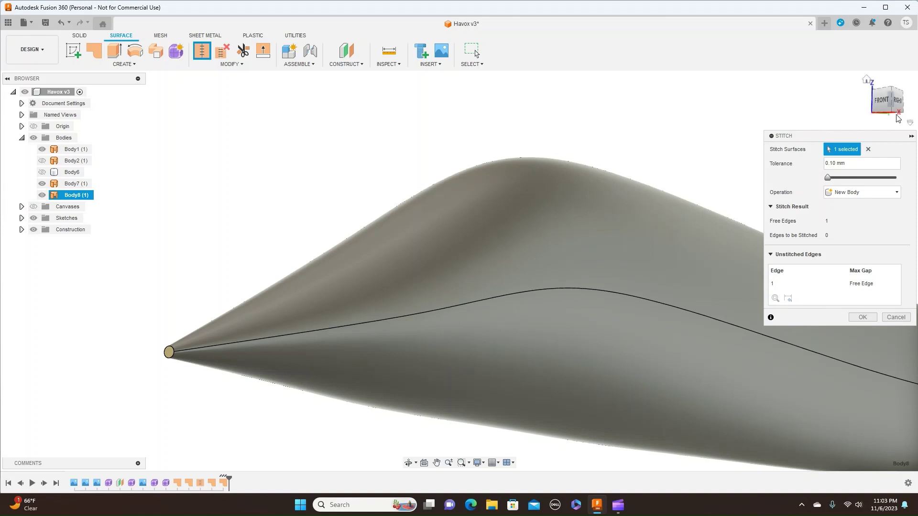
click(883, 101)
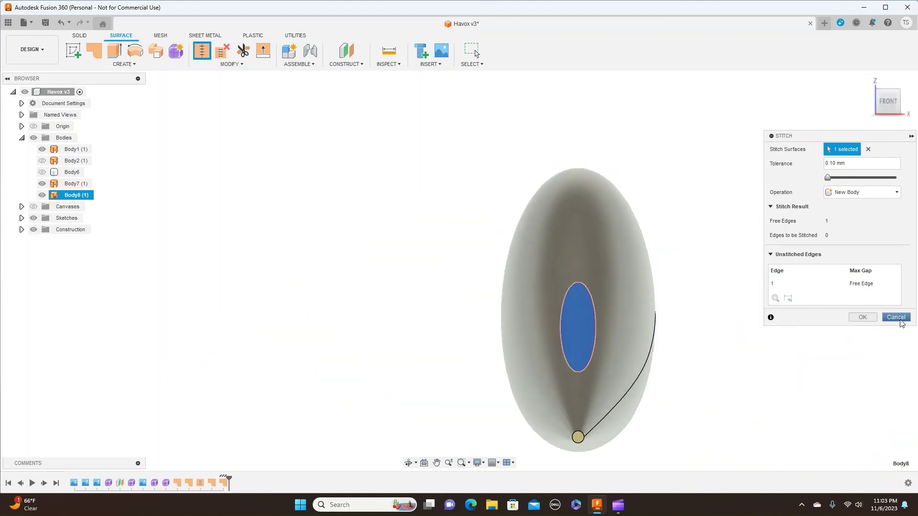
click(868, 149)
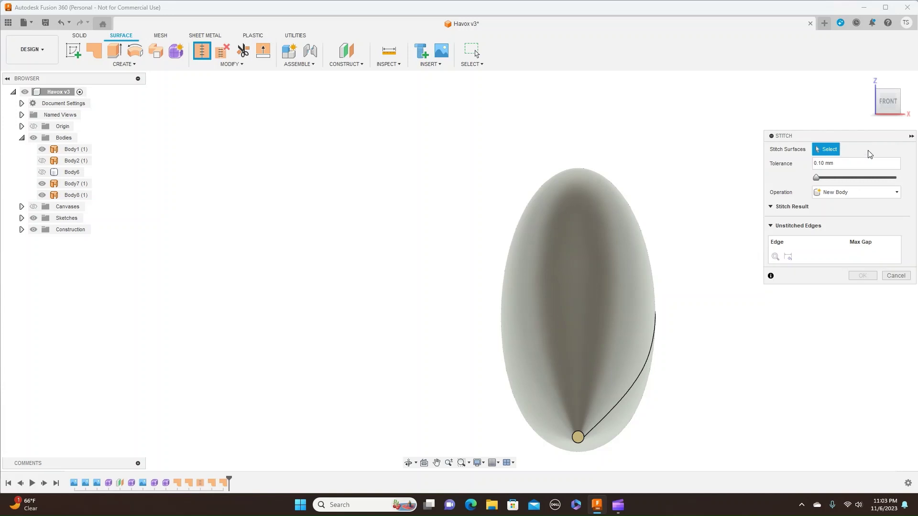
Stitch the pointed-nose Body1 with its nose-tip and rear patches into a new body at 0.10 mm tolerance
click(578, 437)
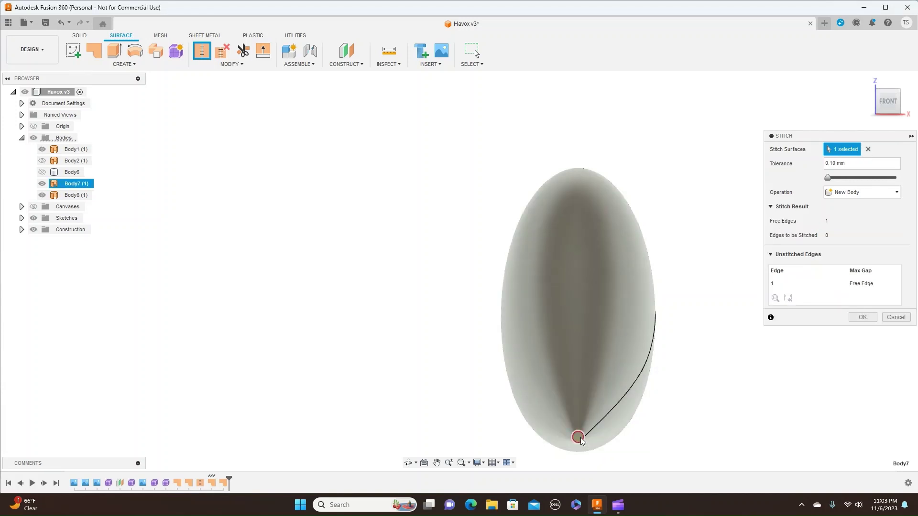
click(609, 395)
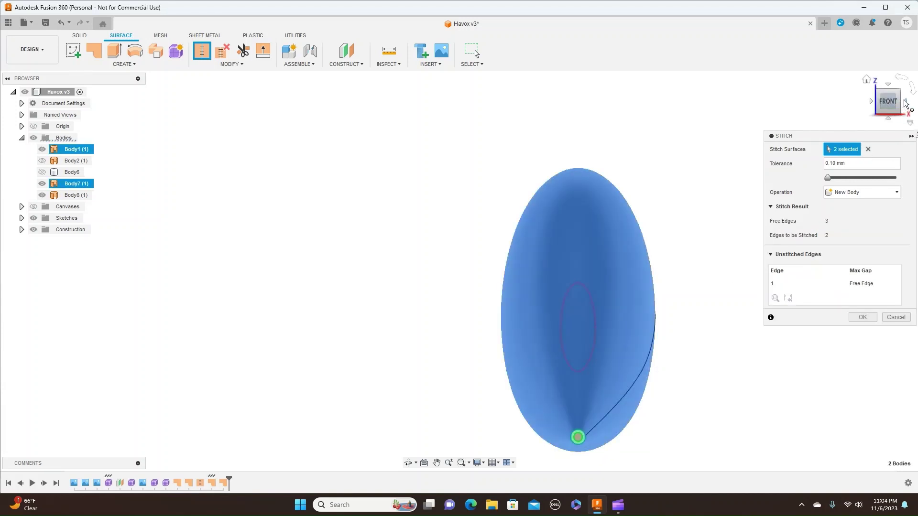
click(905, 104)
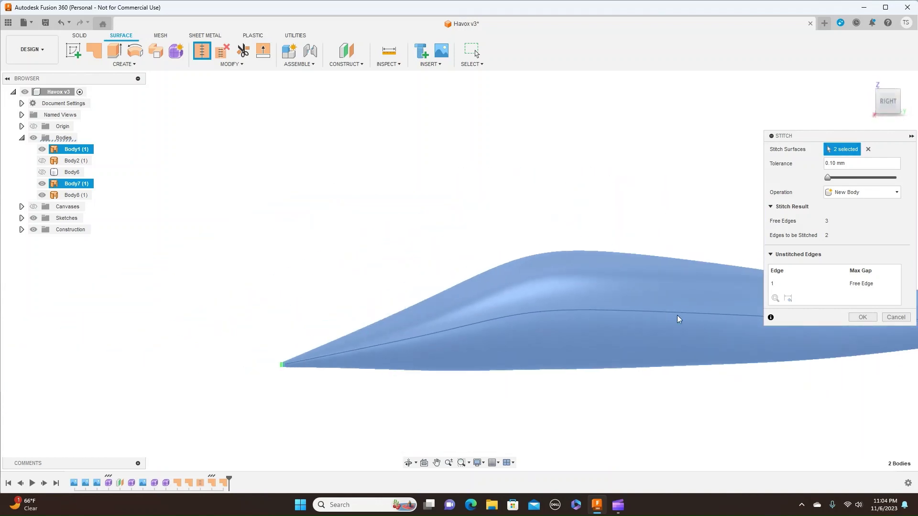
middle_drag(730, 404, 495, 375)
middle_drag(676, 378, 551, 370)
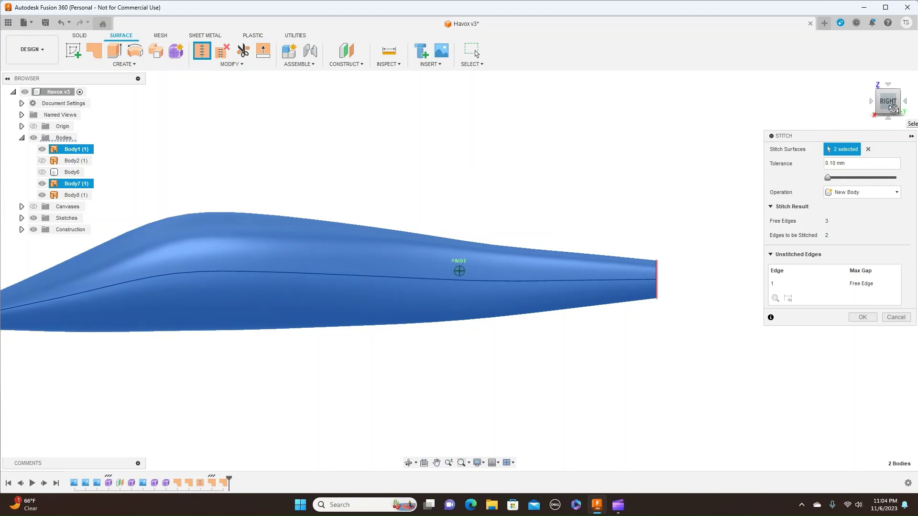
shift+middle_drag(459, 266, 695, 247)
click(590, 337)
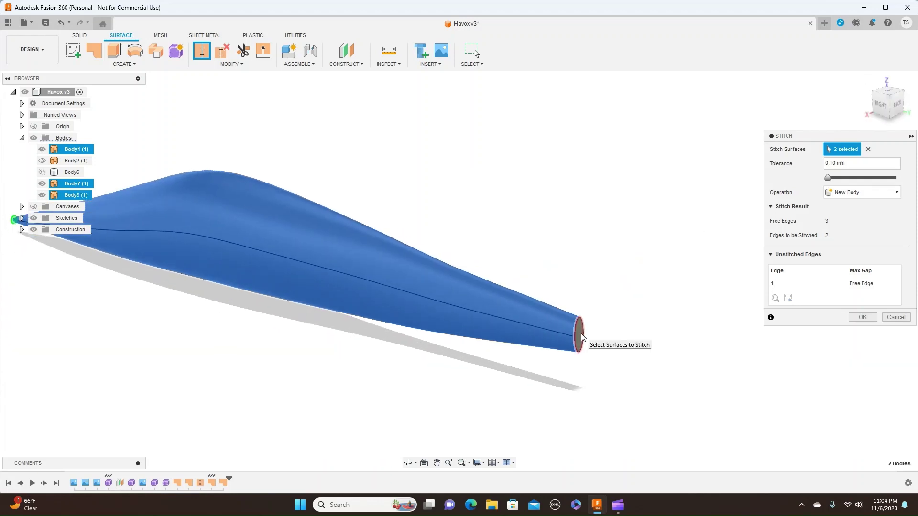
scroll(802, 363, down, 2)
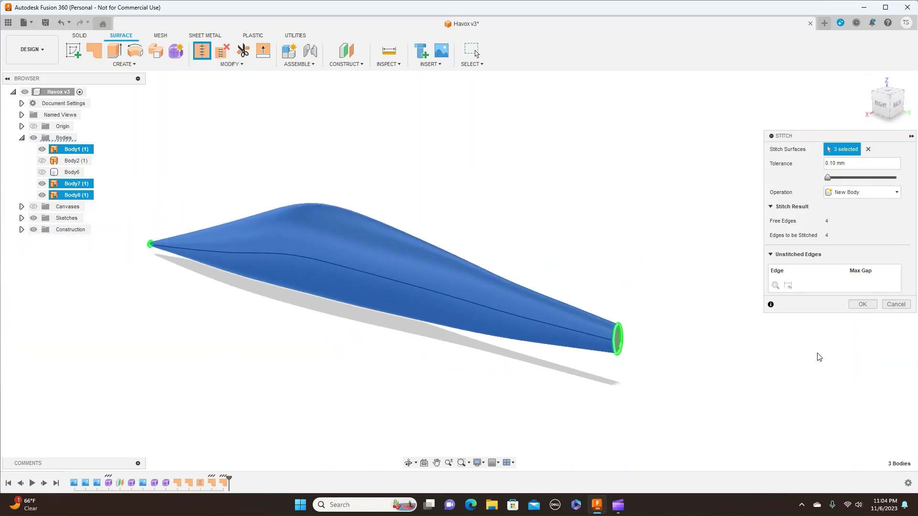
click(861, 305)
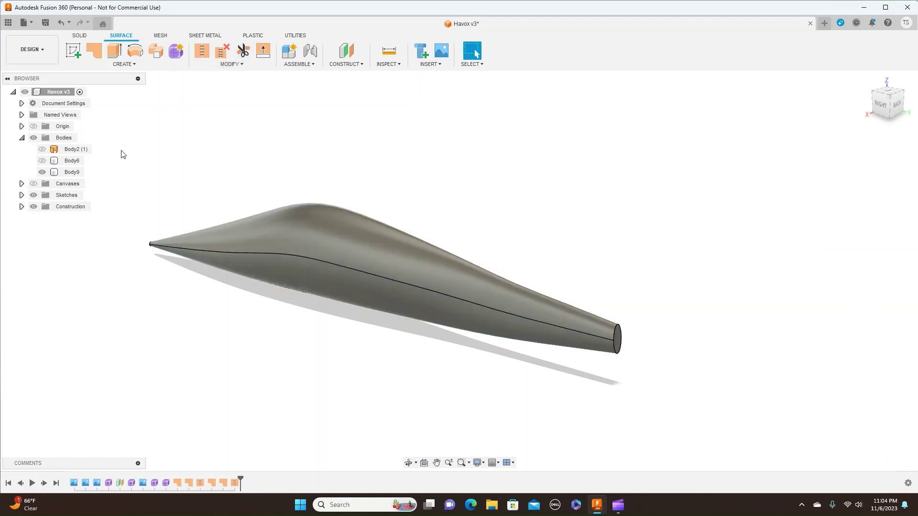
Show the outer fuselage Body6 together with the stitched pointed-nose body
click(53, 162)
click(43, 161)
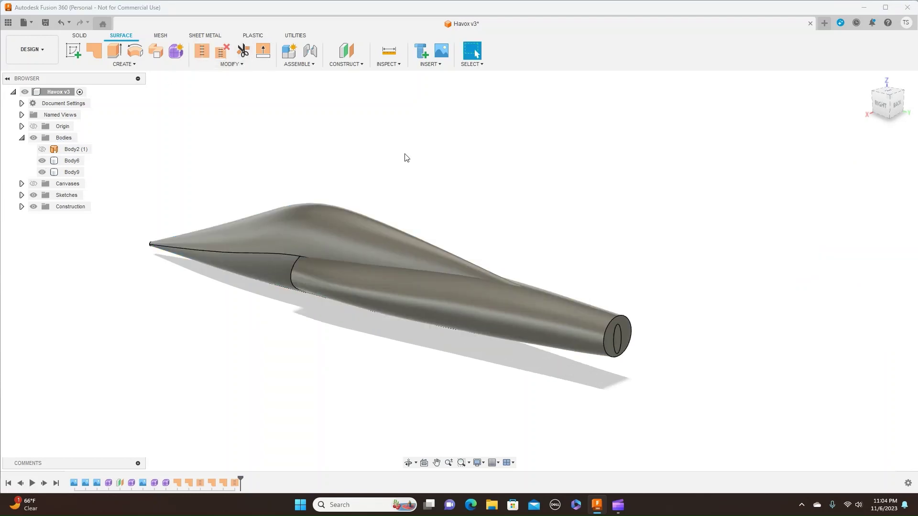
mouse_move(886, 103)
mouse_down()
mouse_move(912, 91)
mouse_move(910, 101)
mouse_move(883, 99)
mouse_move(891, 103)
mouse_up()
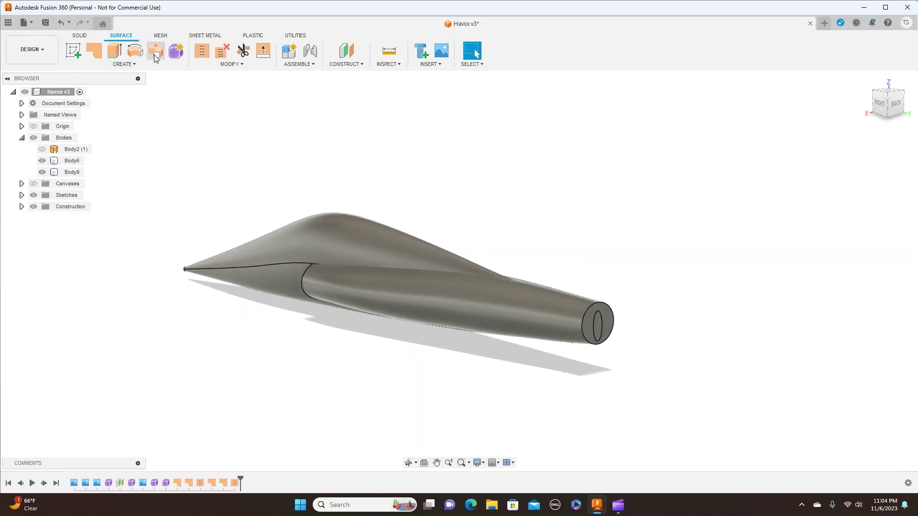
Combine the two solids with the Join operation, using pointed-nose Body9 as target and outer fuselage Body6 as tool
click(82, 37)
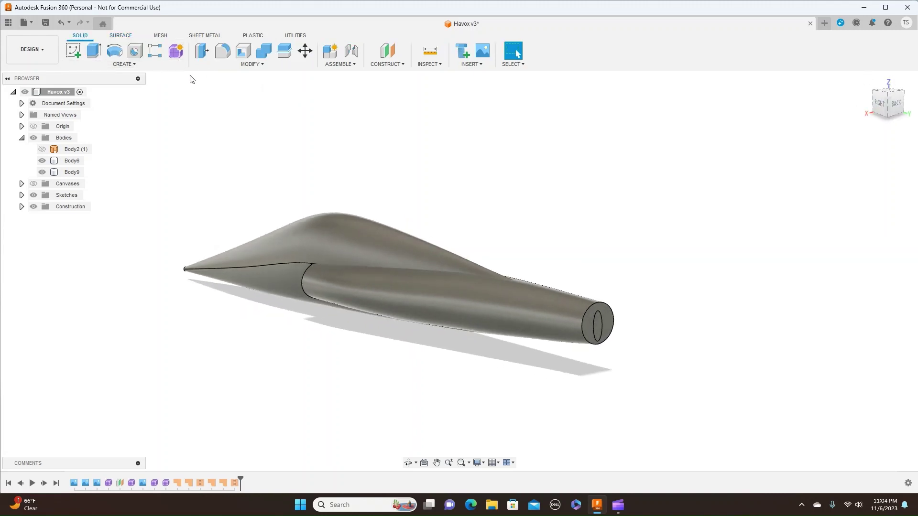
click(254, 65)
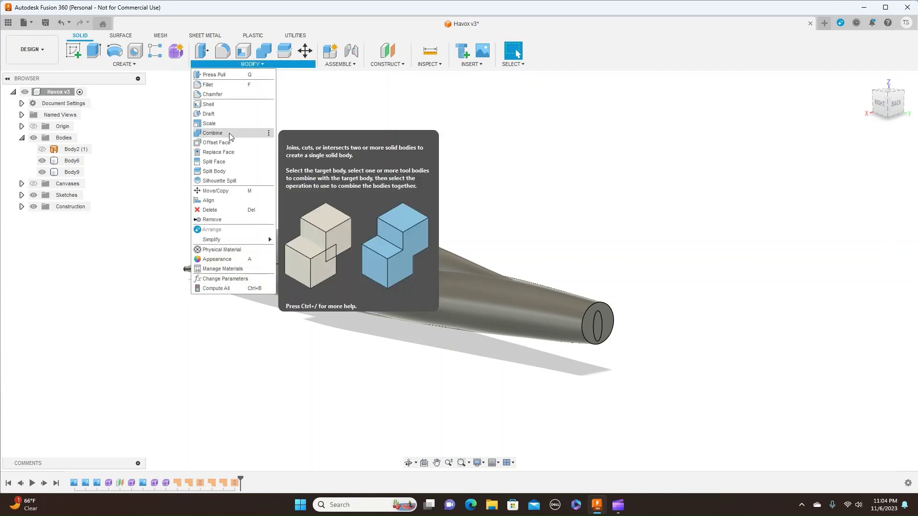
click(263, 133)
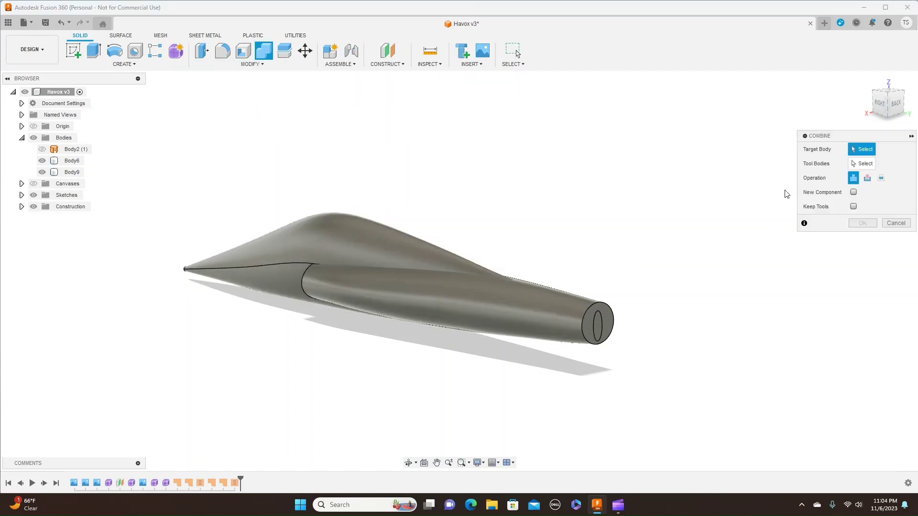
shift+middle_drag(459, 266, 386, 204)
click(383, 206)
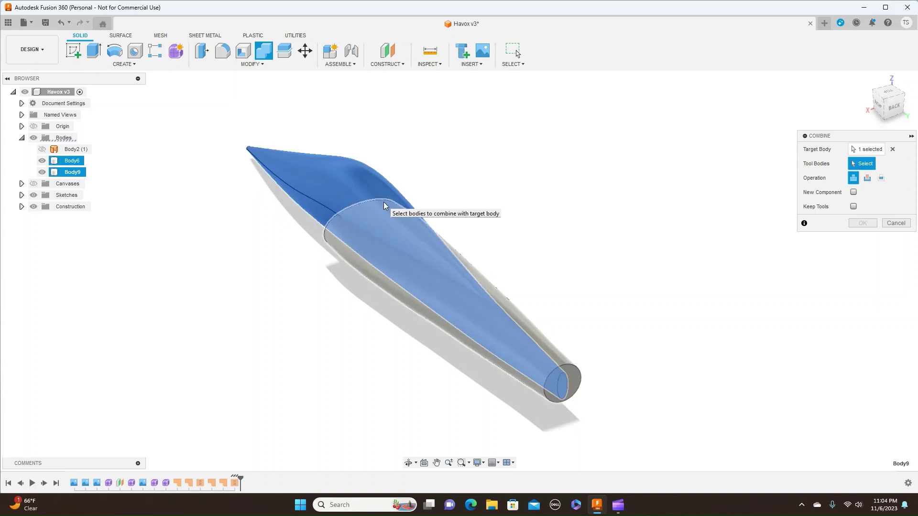
drag(885, 93, 882, 102)
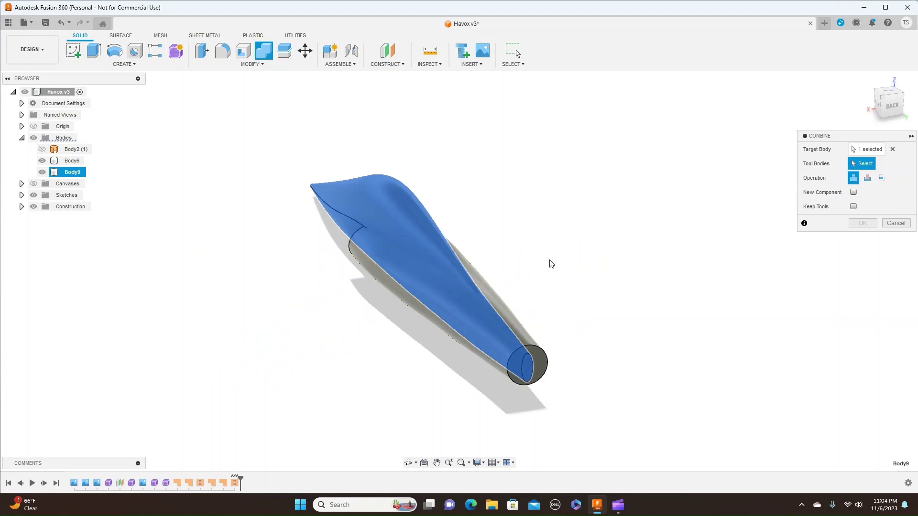
click(512, 316)
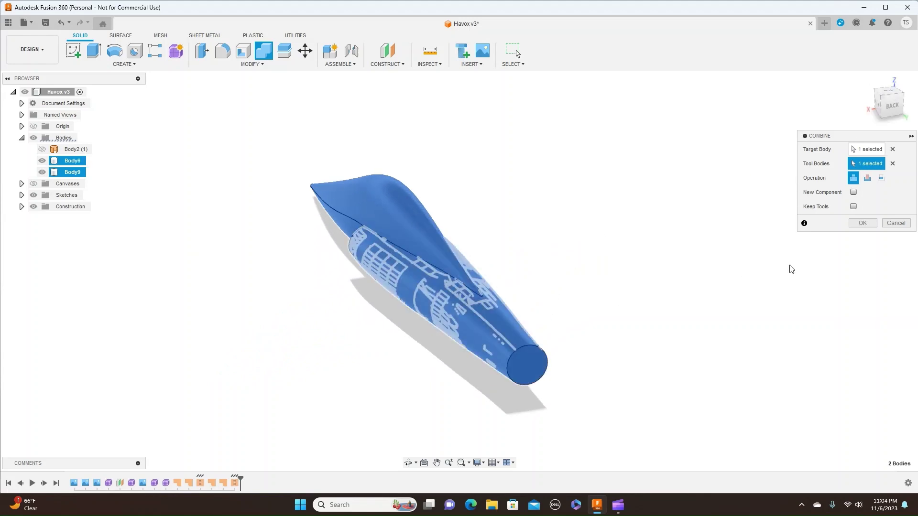
click(862, 223)
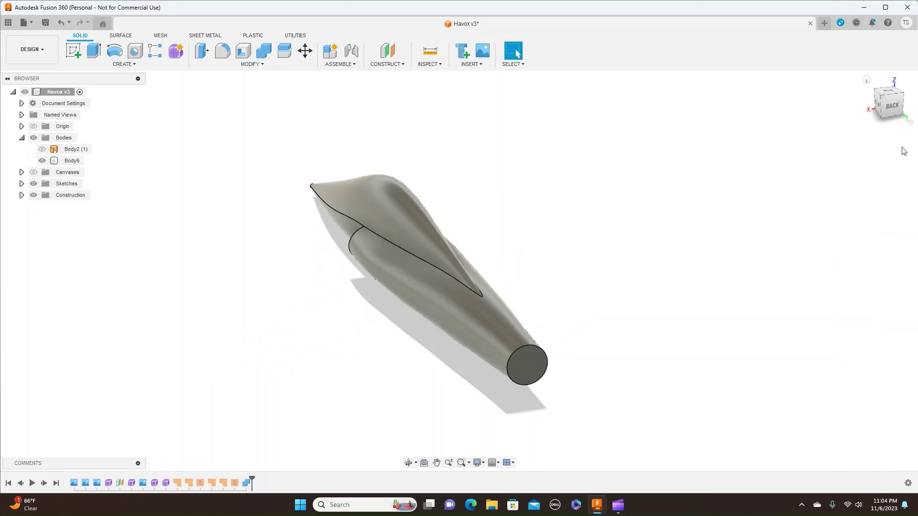
Examine the joined fuselage from the back, the right side and a front angle, including shaded display without edges
click(891, 108)
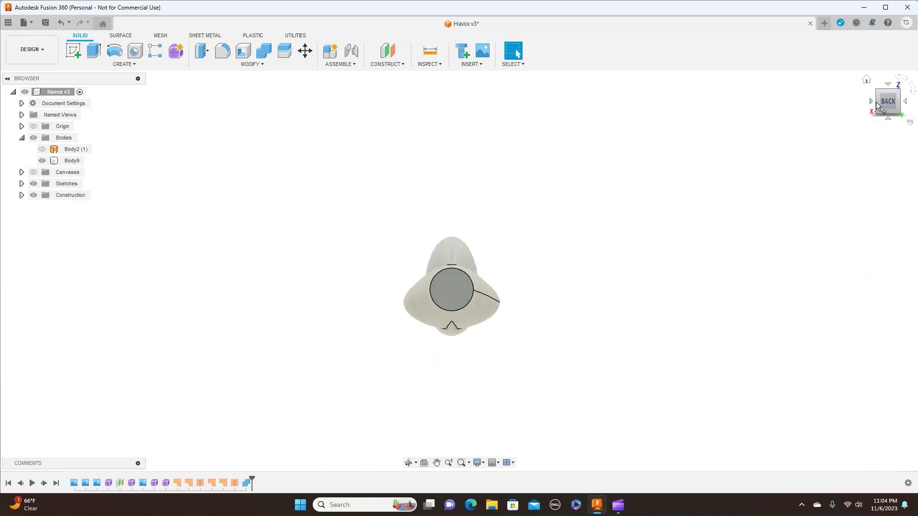
click(871, 101)
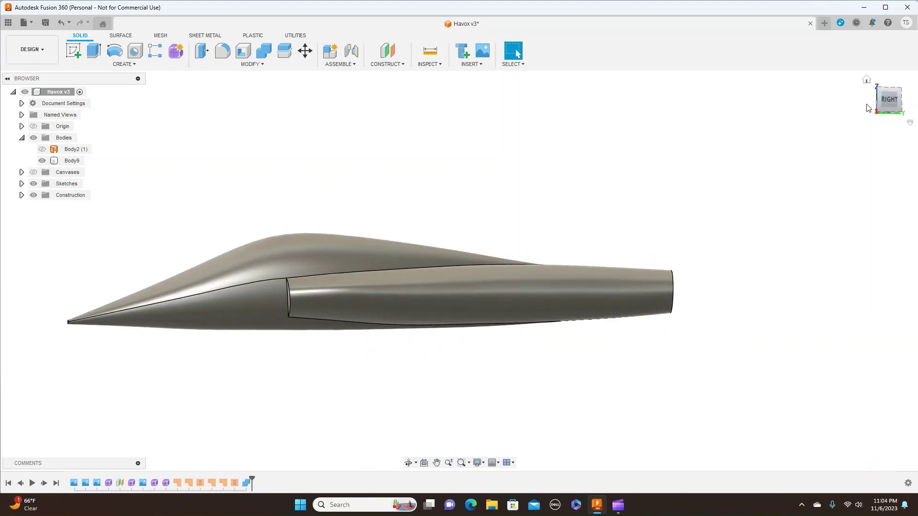
click(888, 102)
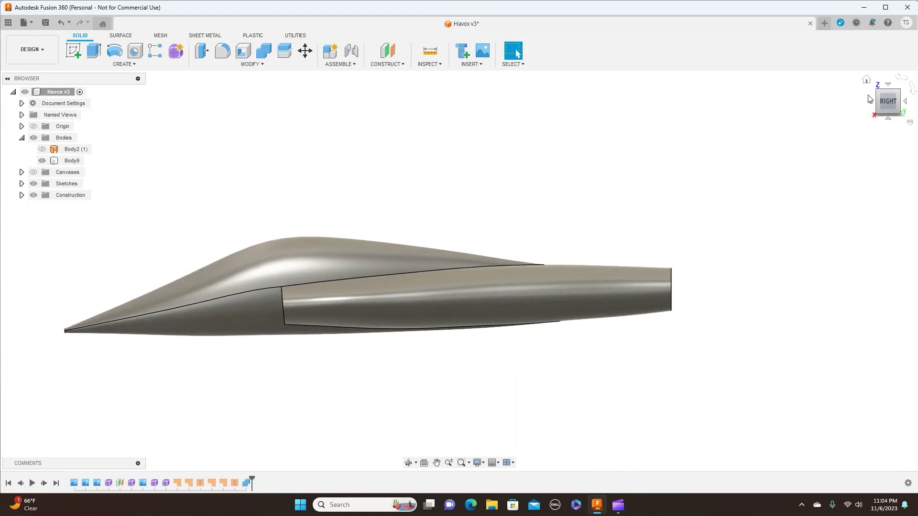
shift+middle_drag(459, 268, 387, 278)
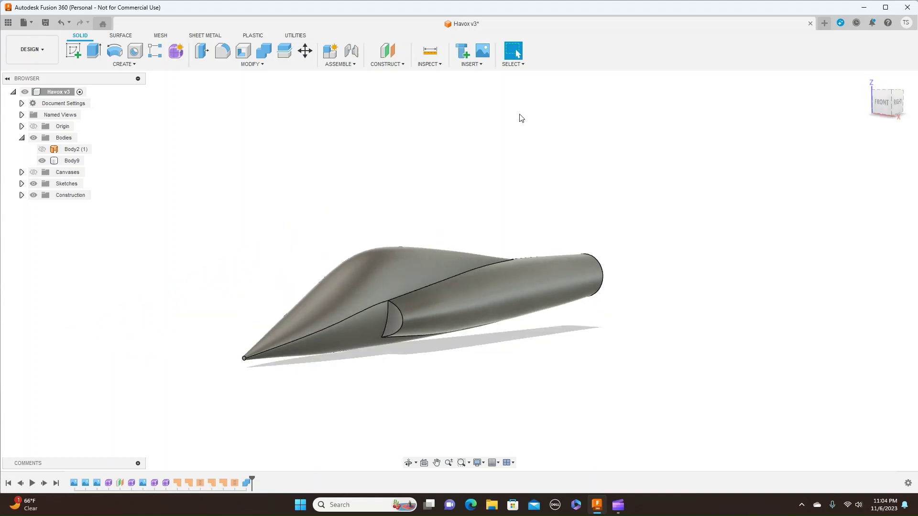
key(ctrl+4)
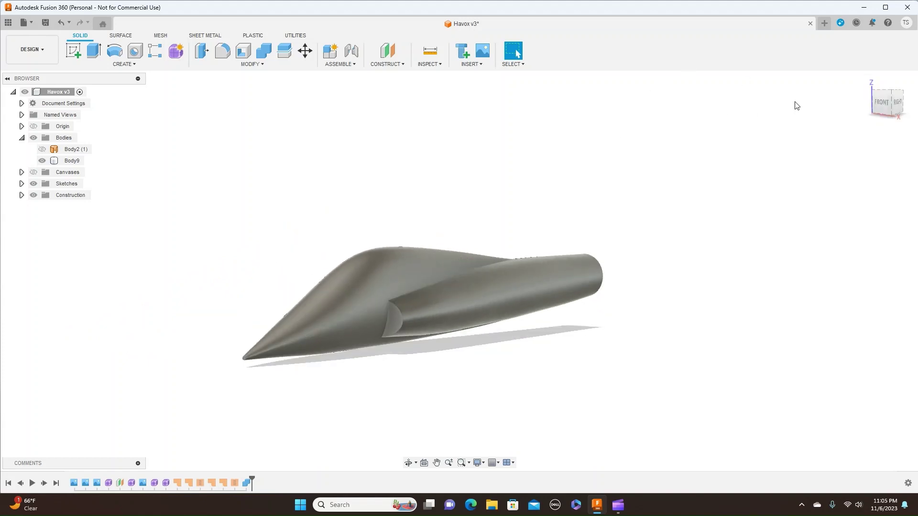
mouse_move(893, 97)
mouse_down()
mouse_move(853, 106)
mouse_move(853, 97)
mouse_move(909, 90)
mouse_move(895, 107)
mouse_up()
click(895, 104)
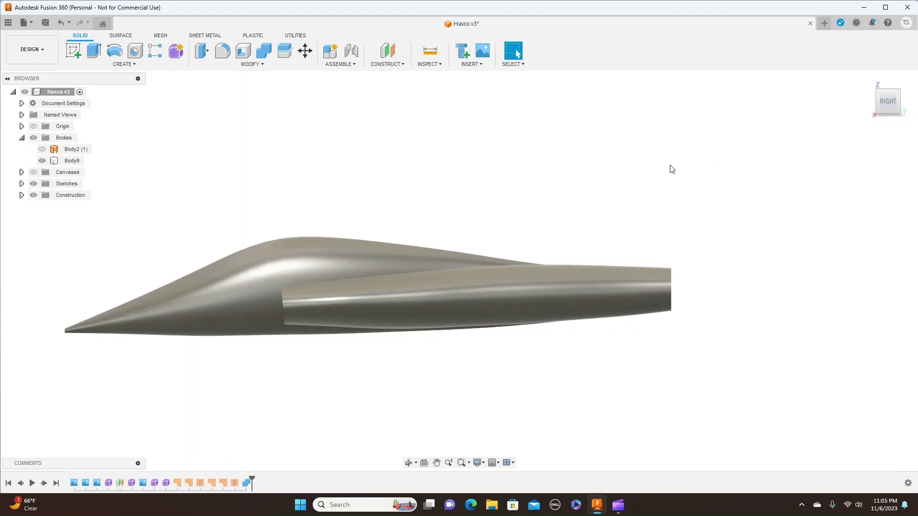
scroll(672, 169, down, 1)
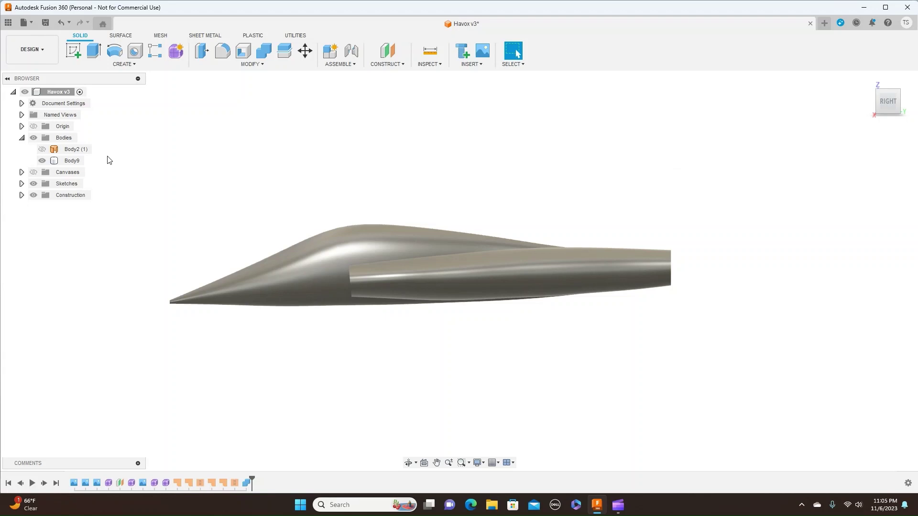
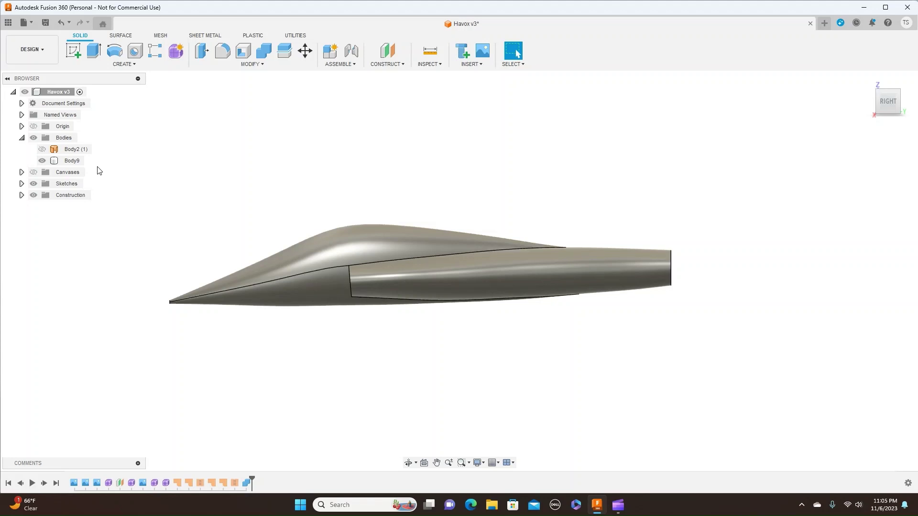
Show the reference canvases and start a sketch on the vertical YZ origin plane in the side view
click(33, 173)
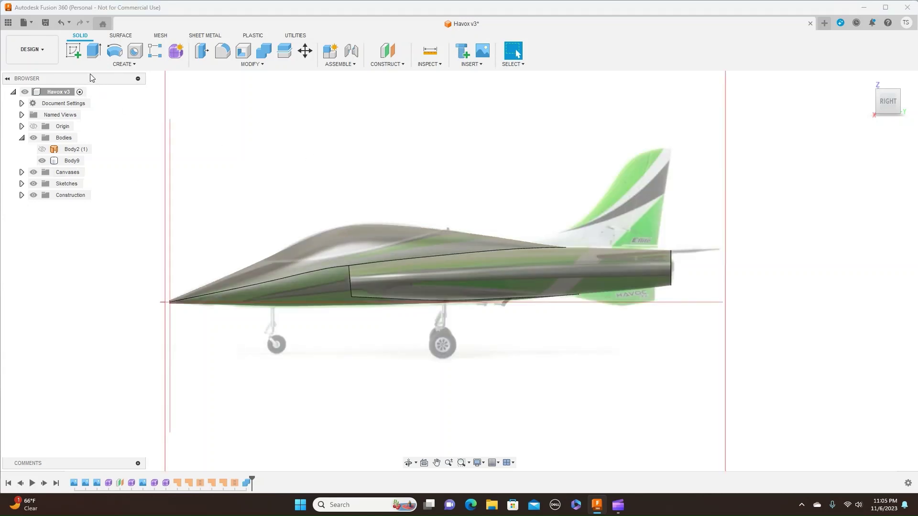
click(74, 51)
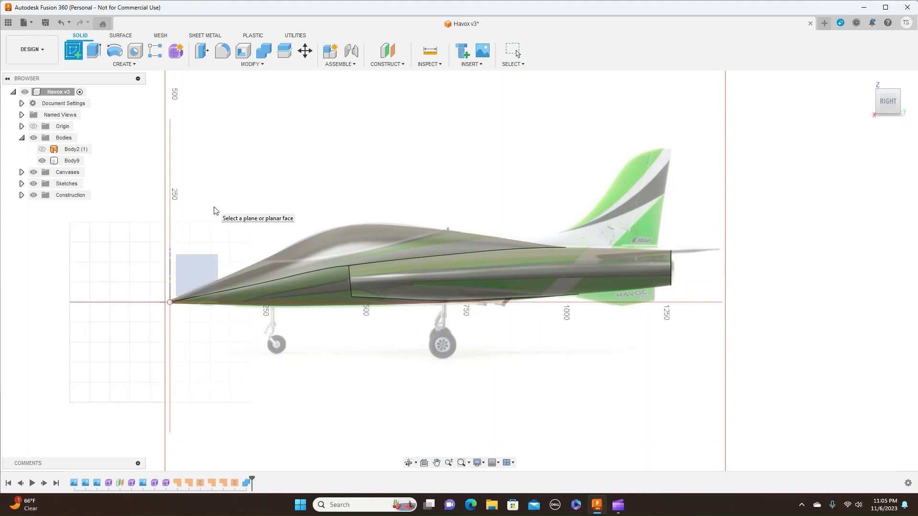
click(200, 268)
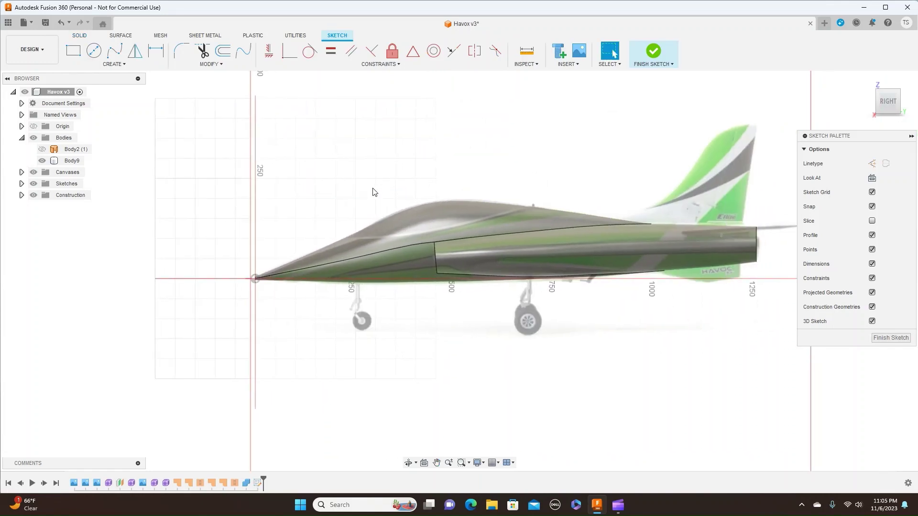
Sketch a three-point arc about 453 mm across along the canopy's lower edge, from behind the canopy to the nose's upper edge, and finish the sketch
scroll(374, 191, up, 3)
scroll(381, 186, up, 2)
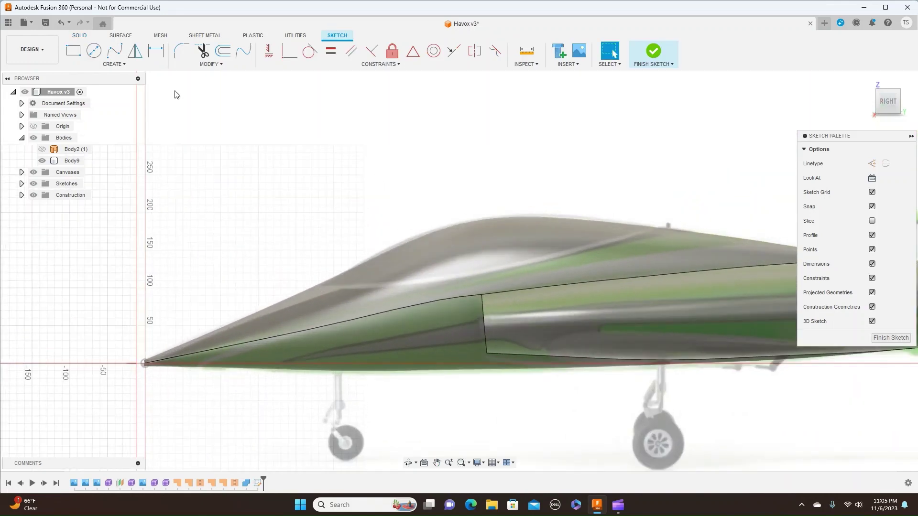
click(114, 64)
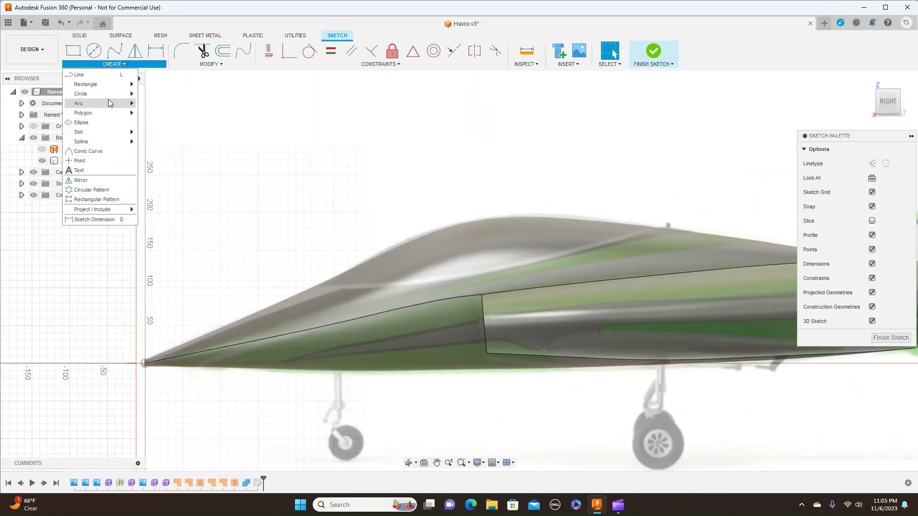
mouse_move(123, 107)
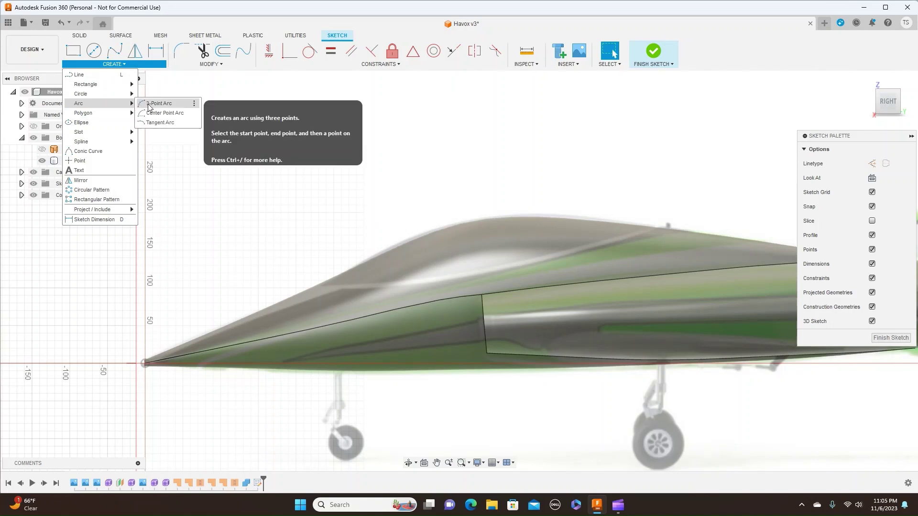
click(148, 105)
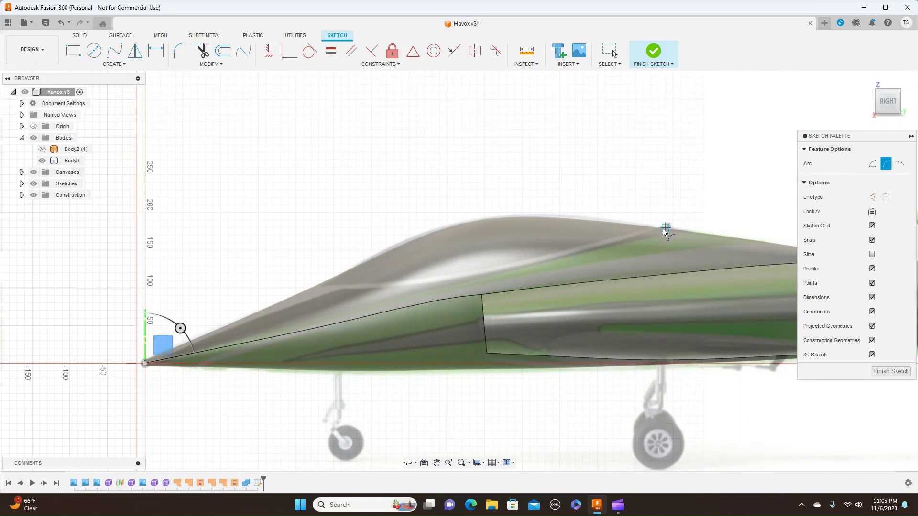
click(659, 227)
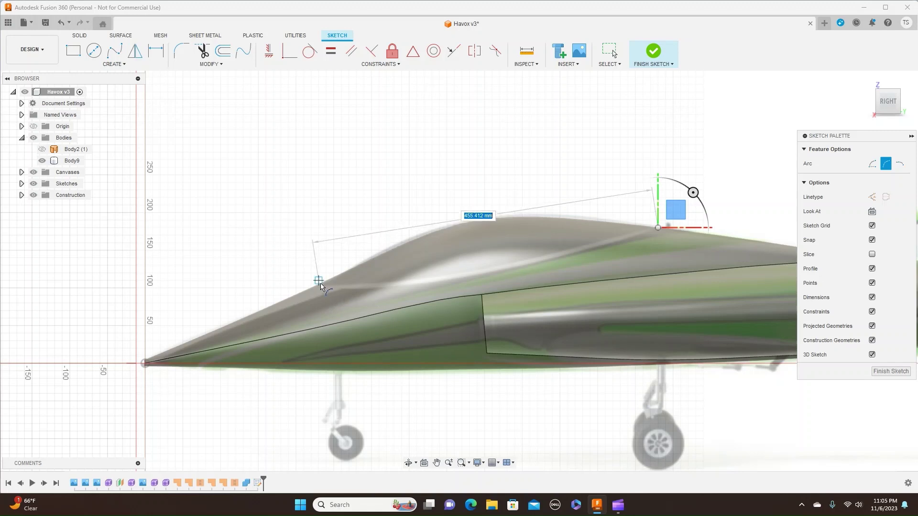
scroll(321, 286, up, 3)
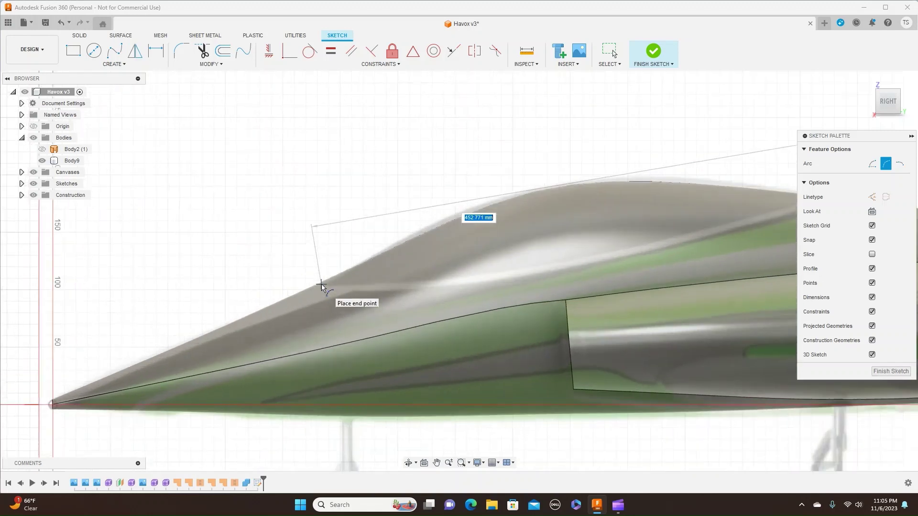
click(320, 285)
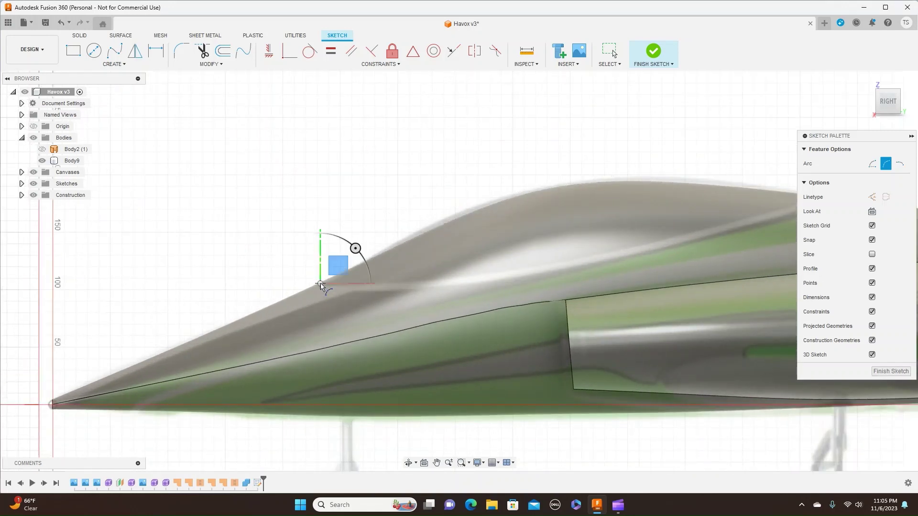
scroll(537, 285, down, 2)
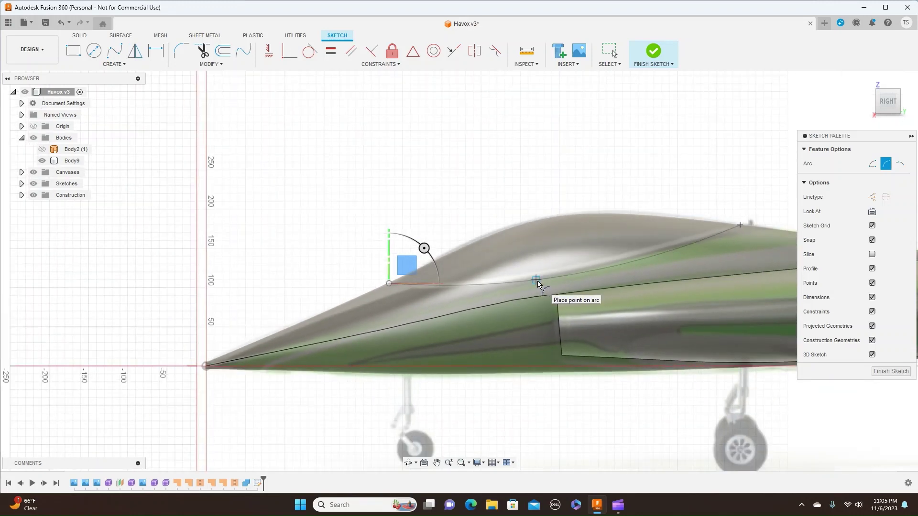
click(536, 284)
right_click(536, 281)
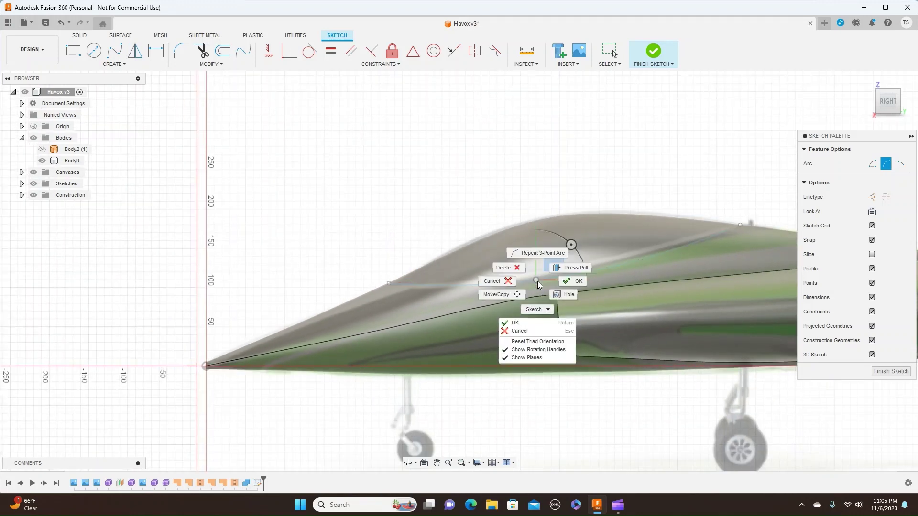
click(564, 282)
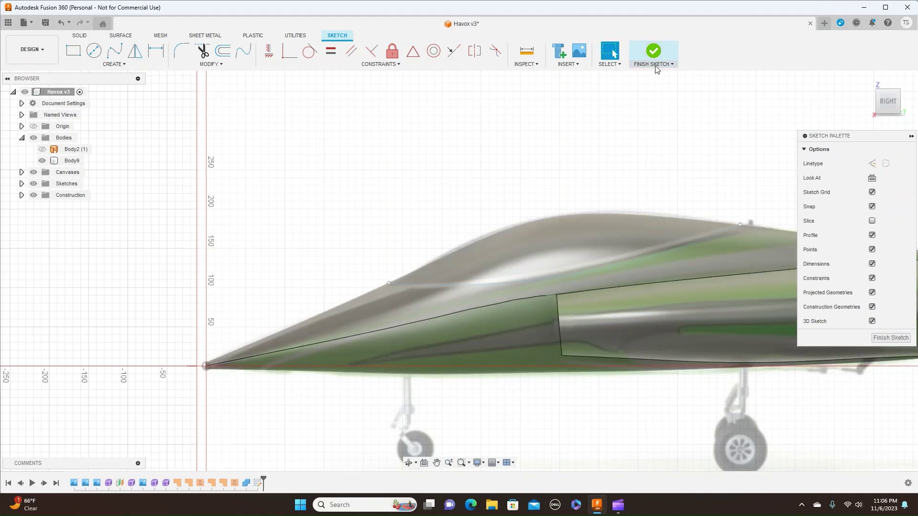
click(655, 70)
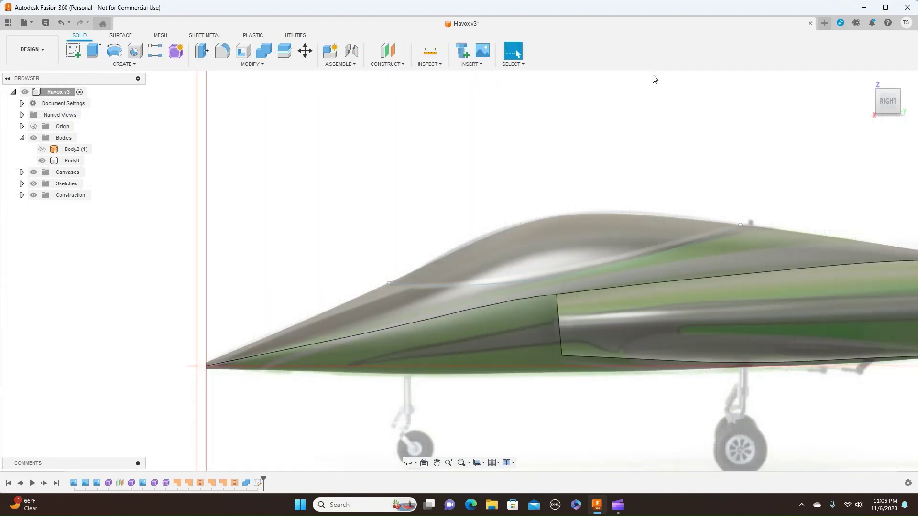
Split Body9 with the Split Body operation, using the canopy arc as the splitting tool with Extend Splitting Tool(s) enabled
scroll(654, 102, down, 1)
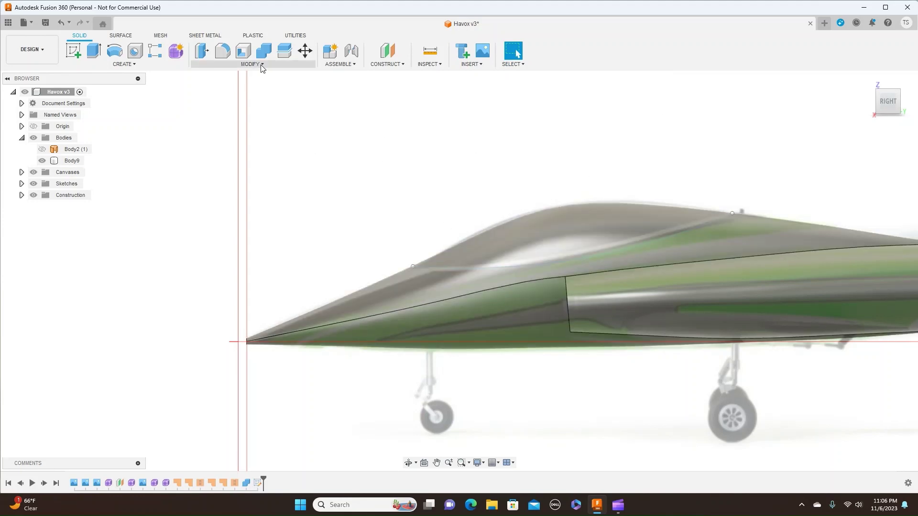
click(260, 65)
click(236, 170)
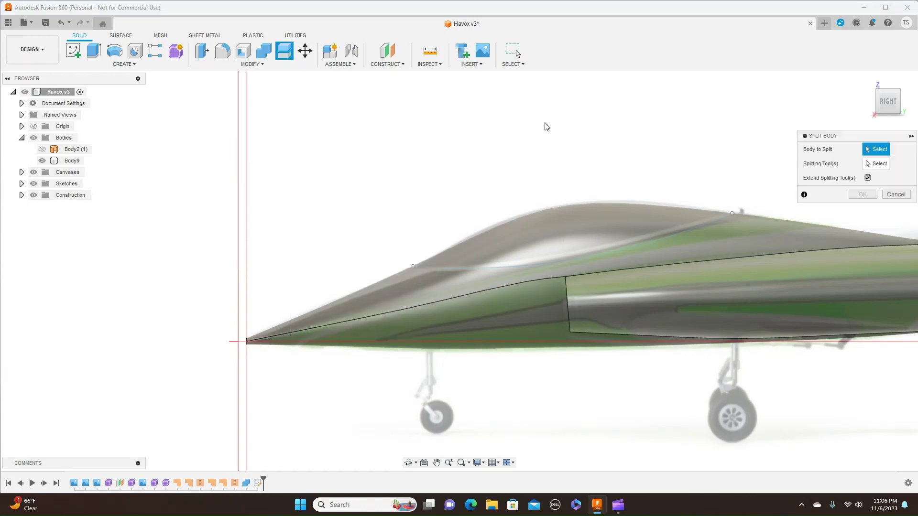
click(698, 263)
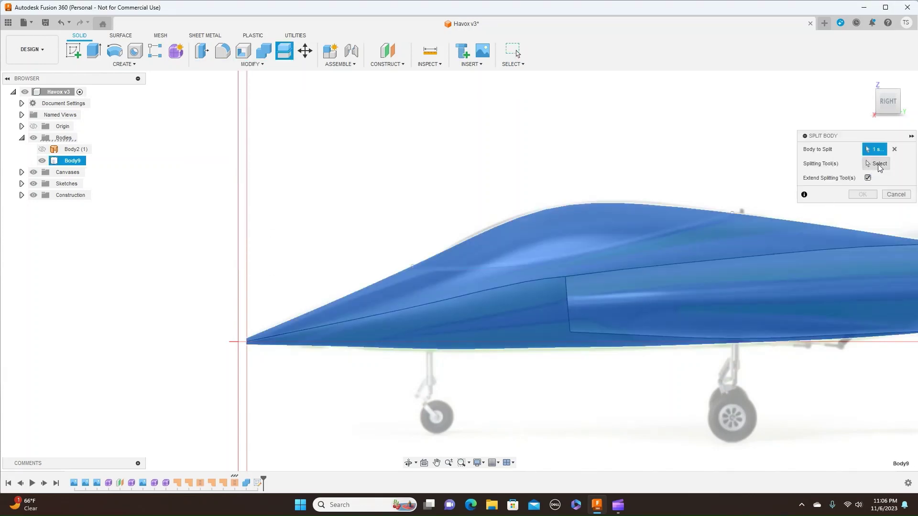
click(879, 164)
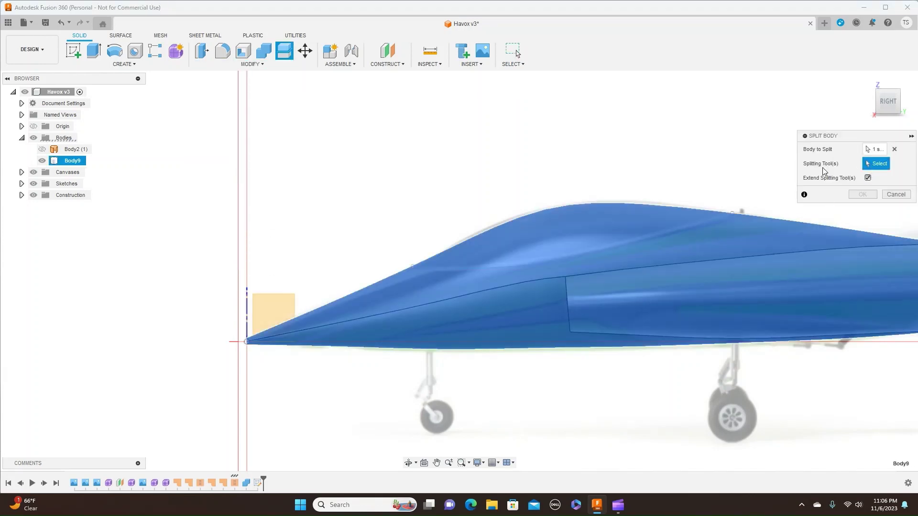
click(716, 221)
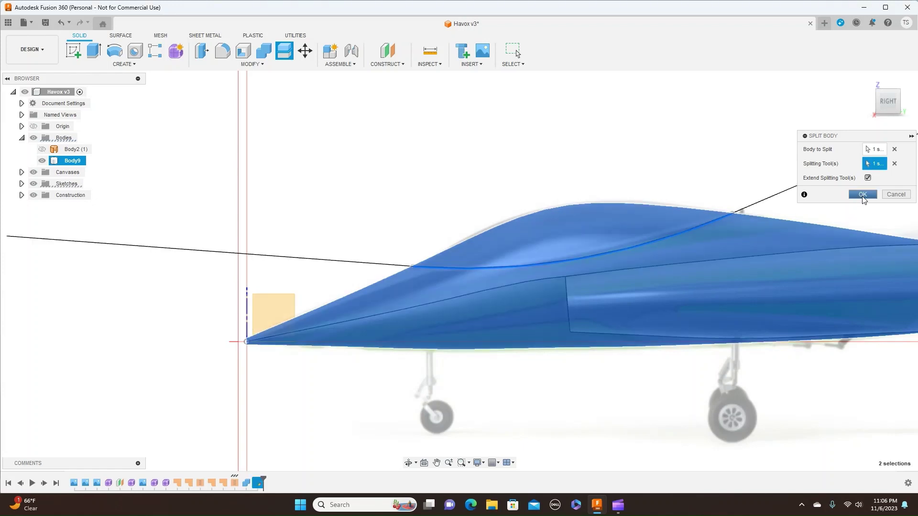
click(863, 195)
scroll(772, 201, down, 2)
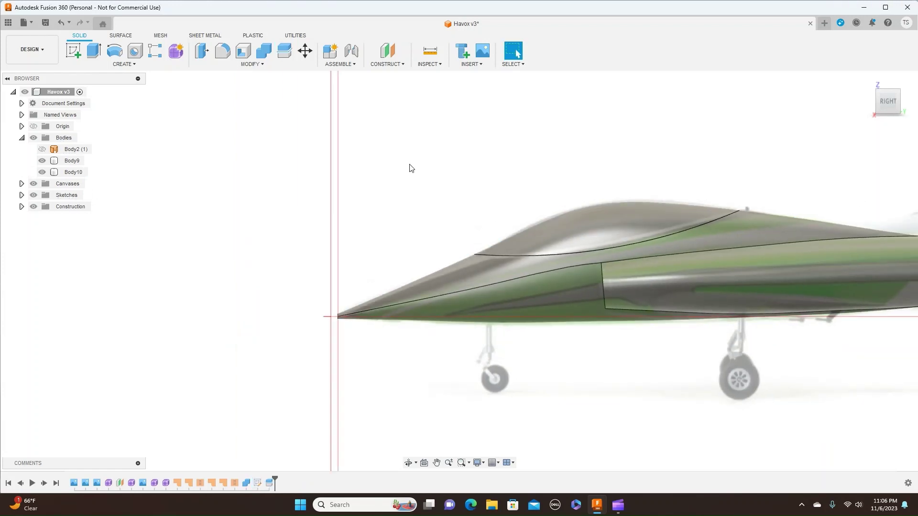
Hide the reference canvases and switch Body9 off and on to identify which part of the split jet it is
click(33, 183)
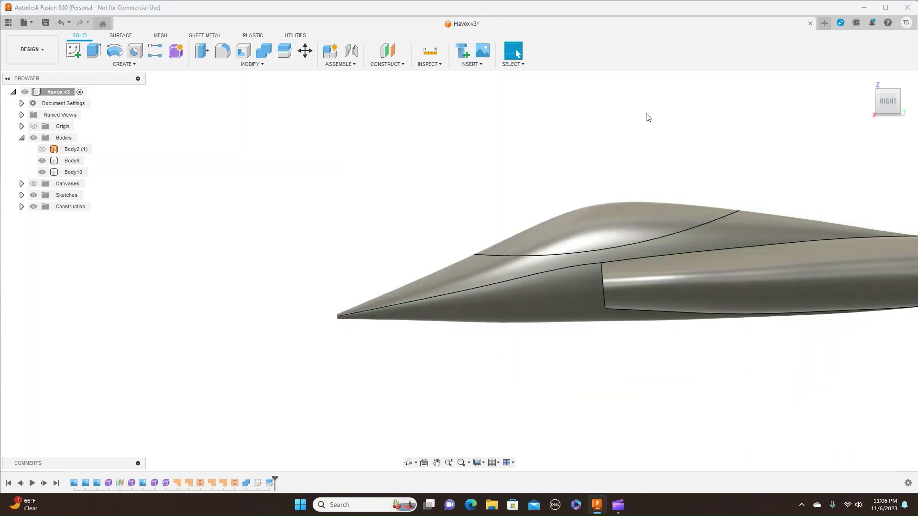
middle_drag(672, 113, 382, 115)
scroll(594, 136, down, 1)
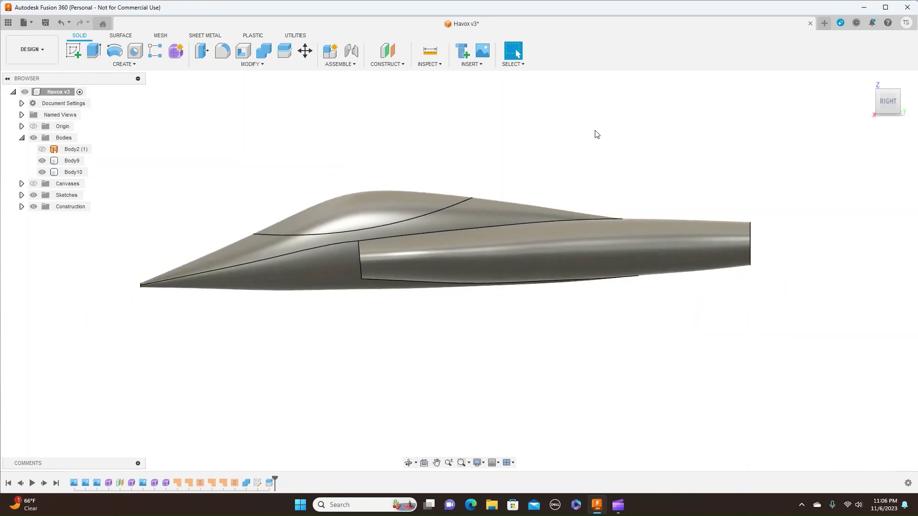
click(42, 162)
click(42, 161)
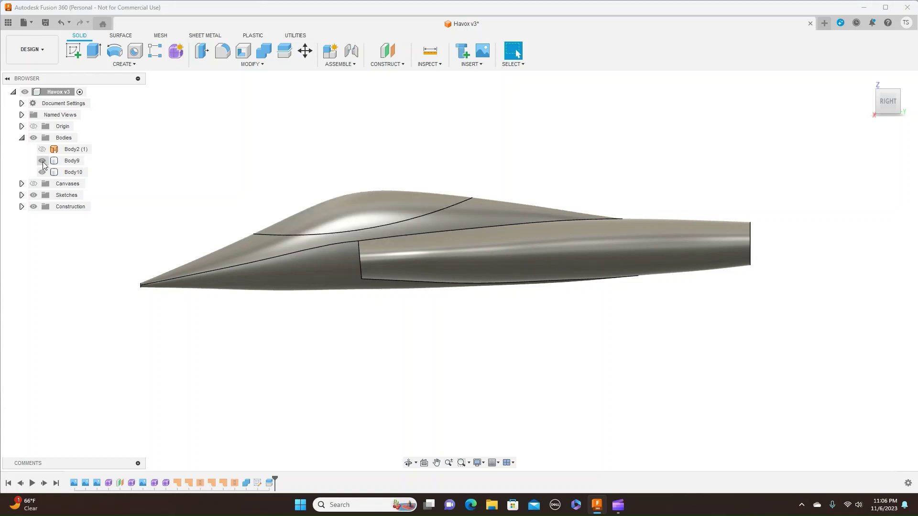
click(42, 161)
click(42, 161)
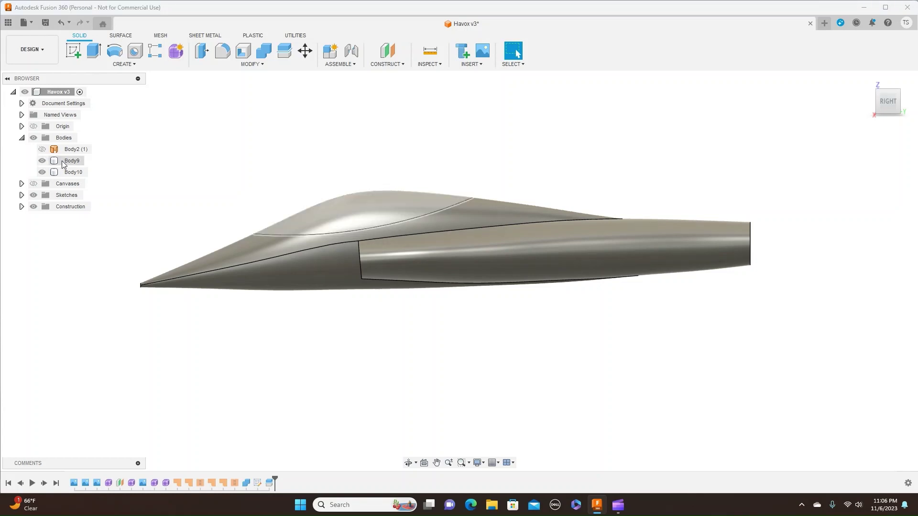
Rename Body9 as canopy
click(62, 161)
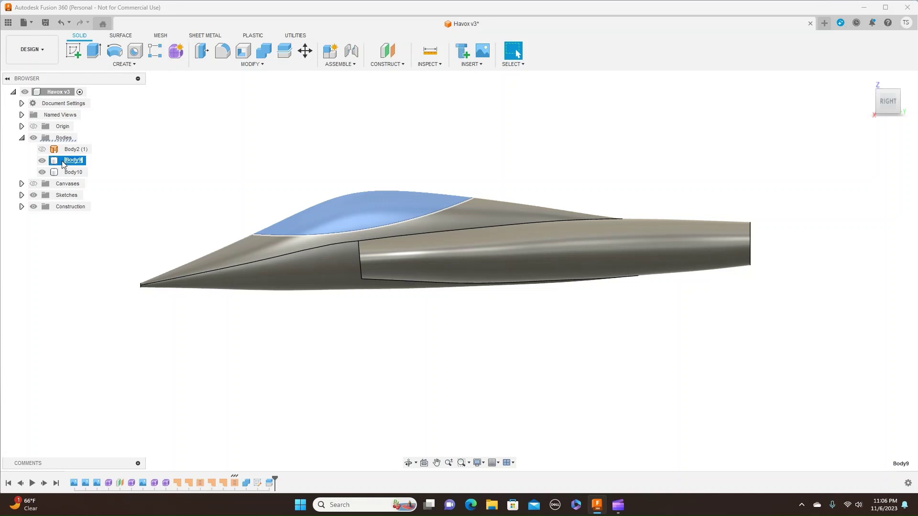
key(BackSpace)
text(canopy)
key(Return)
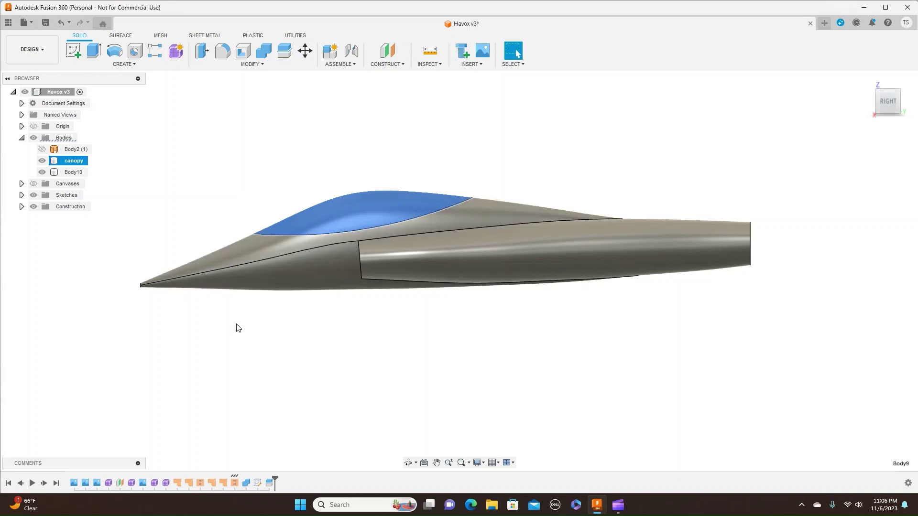
Rename Body10 as Fuselage and clear the selection
click(285, 279)
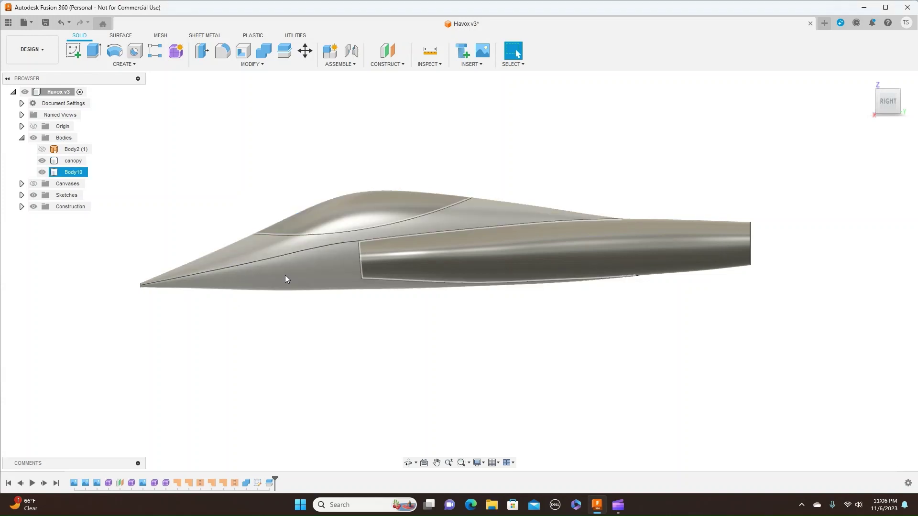
click(66, 175)
key(BackSpace)
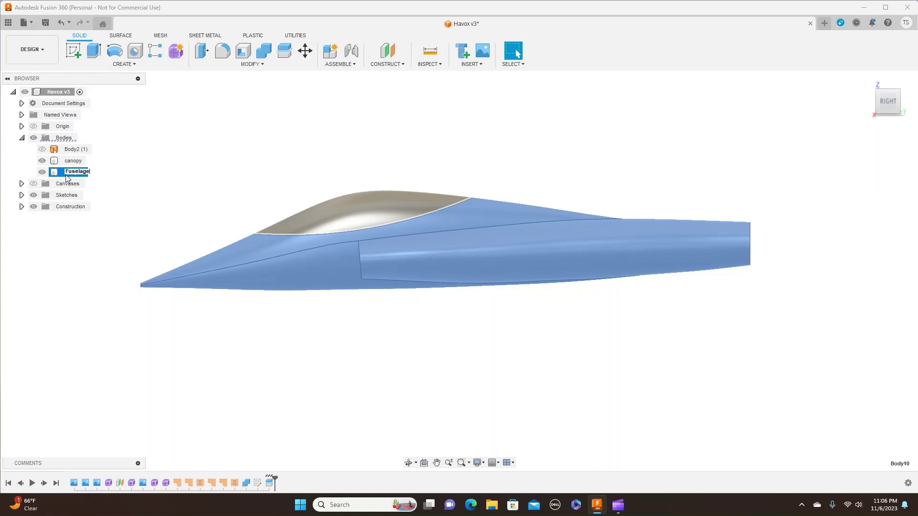
key(Return)
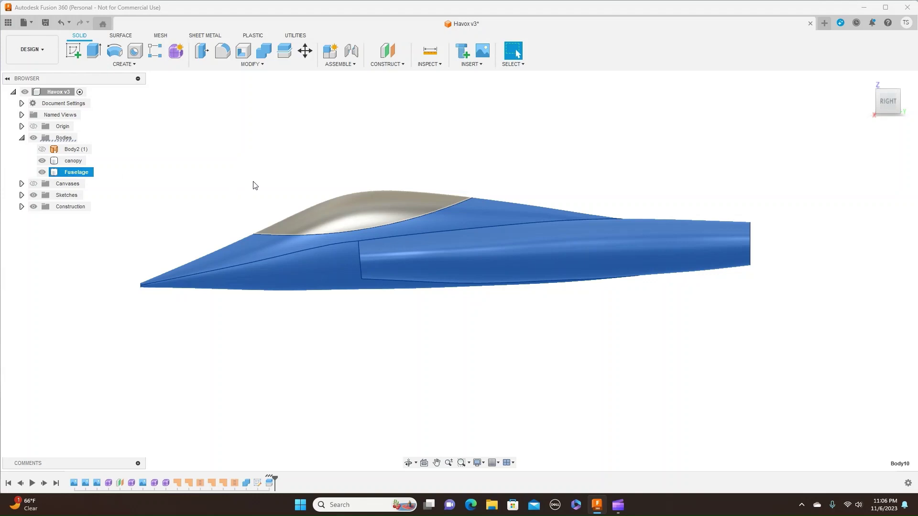
click(251, 168)
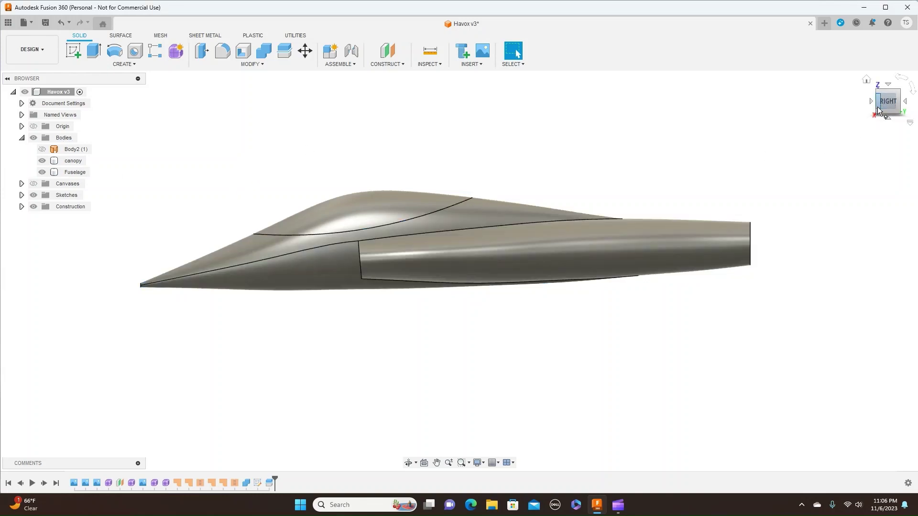
mouse_move(877, 107)
mouse_down()
mouse_move(899, 116)
mouse_move(912, 99)
mouse_move(881, 106)
mouse_move(875, 130)
mouse_move(907, 93)
mouse_move(908, 76)
mouse_move(895, 85)
mouse_move(890, 111)
mouse_move(863, 114)
mouse_move(865, 103)
mouse_move(875, 111)
mouse_move(906, 101)
mouse_move(905, 111)
mouse_move(913, 101)
mouse_move(897, 103)
mouse_up()
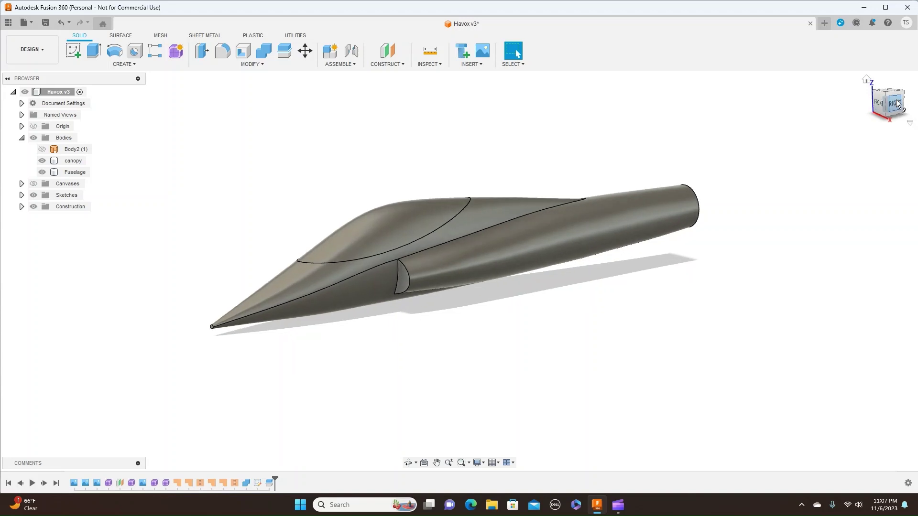
click(896, 103)
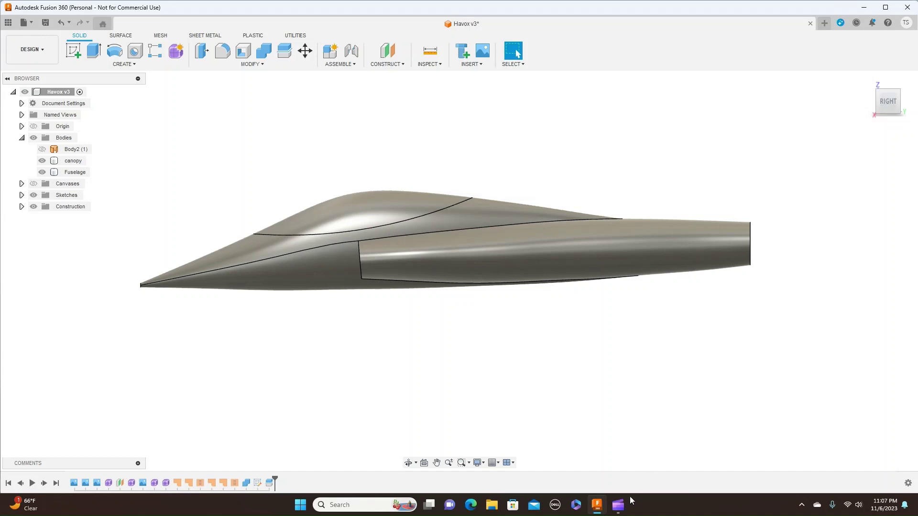
right_click(623, 509)
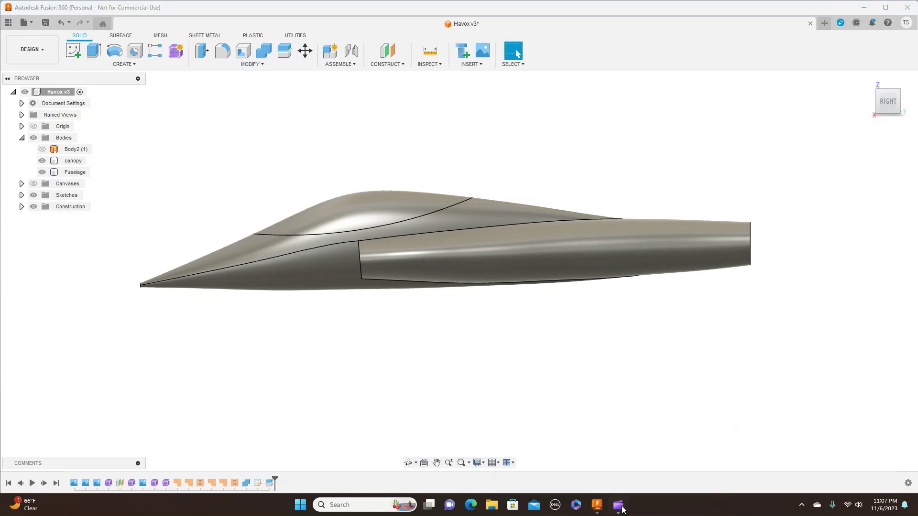
click(622, 510)
click(588, 472)
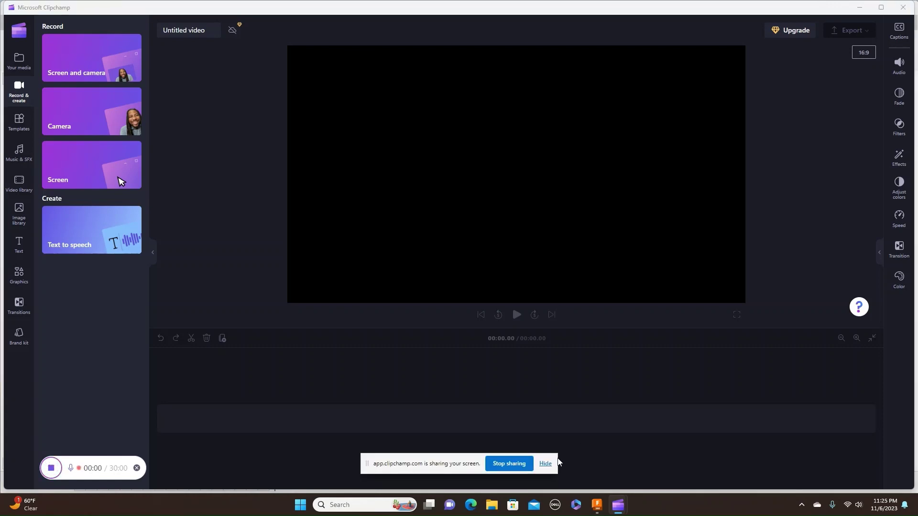
click(545, 463)
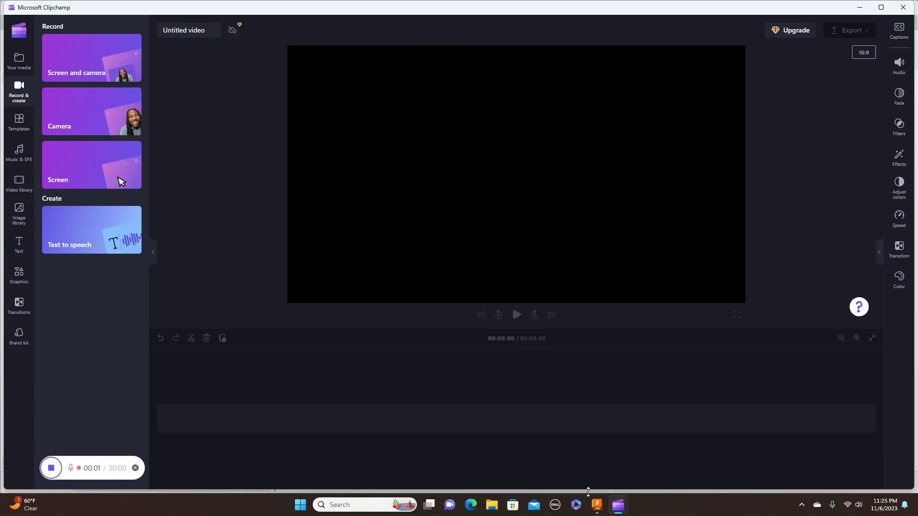
click(598, 508)
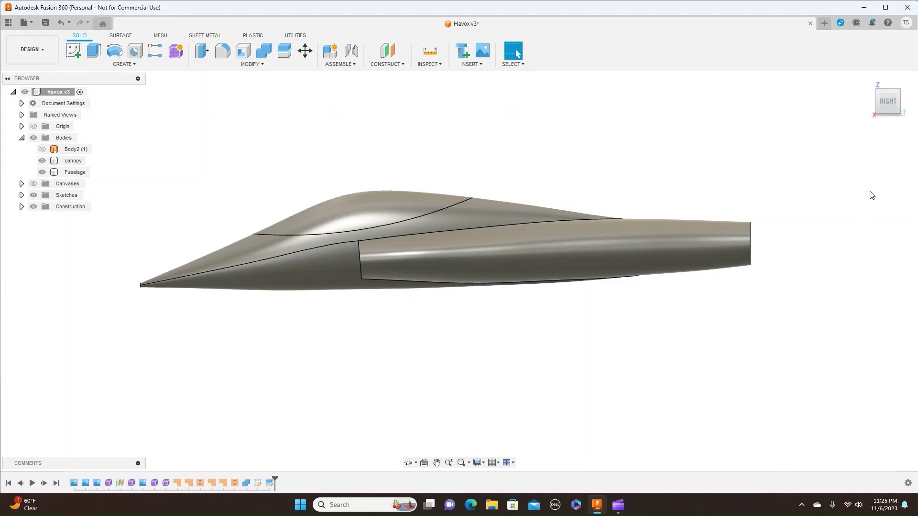
click(878, 91)
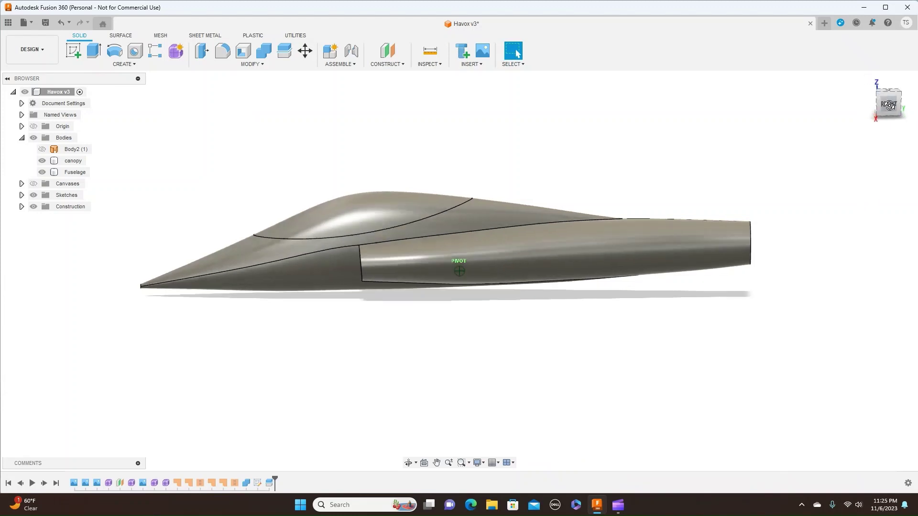
drag(889, 104, 890, 96)
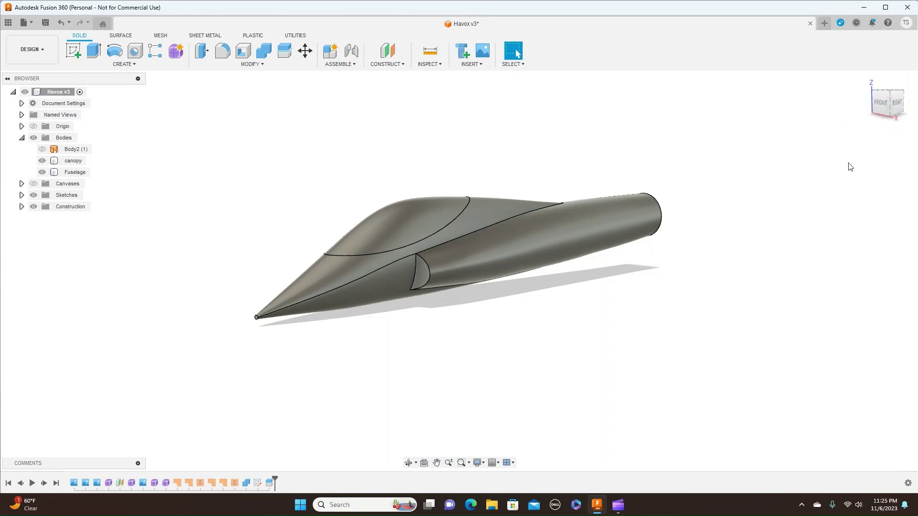
Apply the Paint - Enamel Glossy (Yellow) appearance from the glossy paint library to the Fuselage body
drag(890, 97, 887, 94)
click(554, 227)
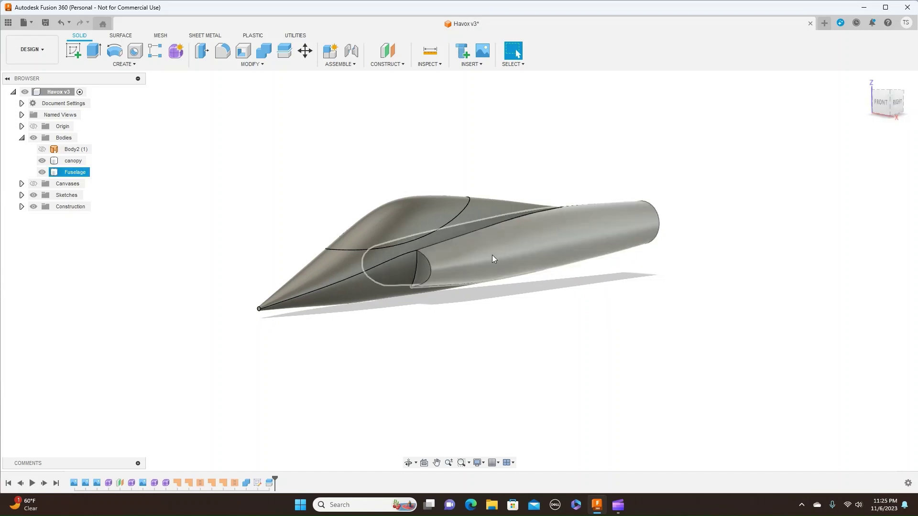
click(238, 207)
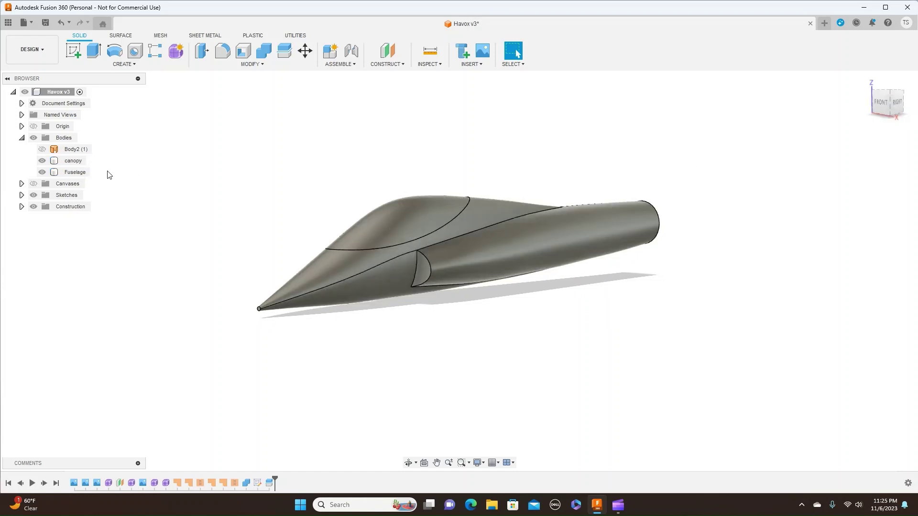
click(75, 172)
right_click(75, 173)
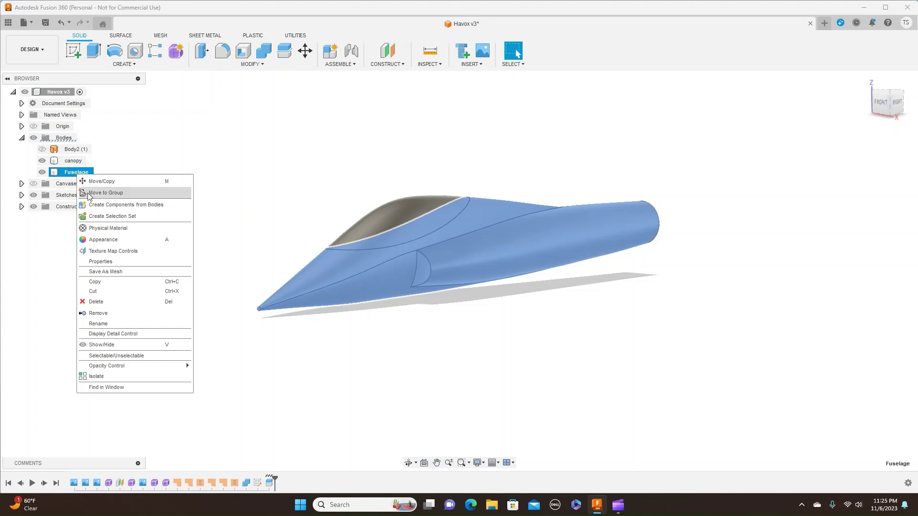
click(101, 239)
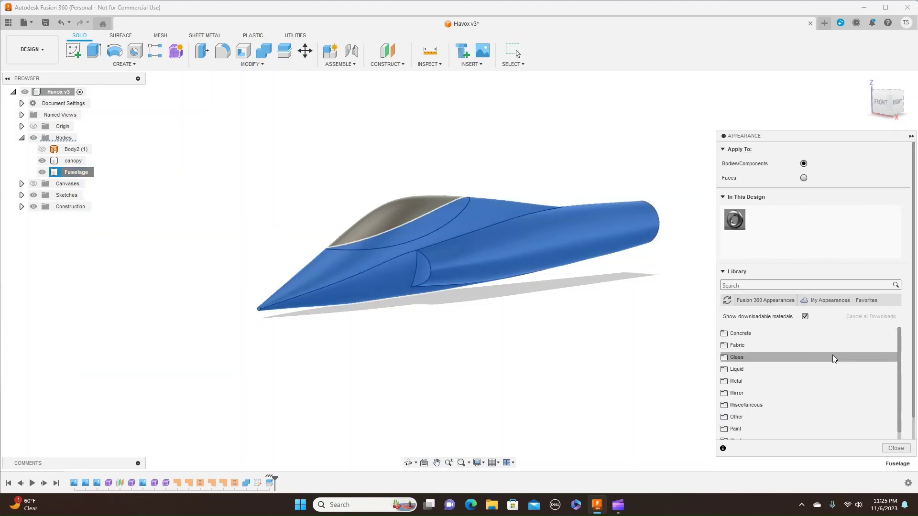
scroll(836, 359, down, 1)
scroll(822, 361, down, 1)
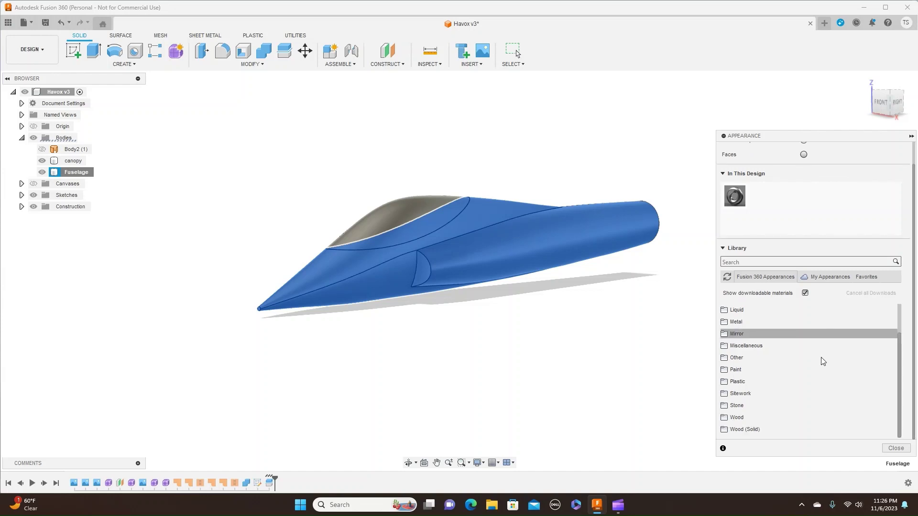
click(755, 371)
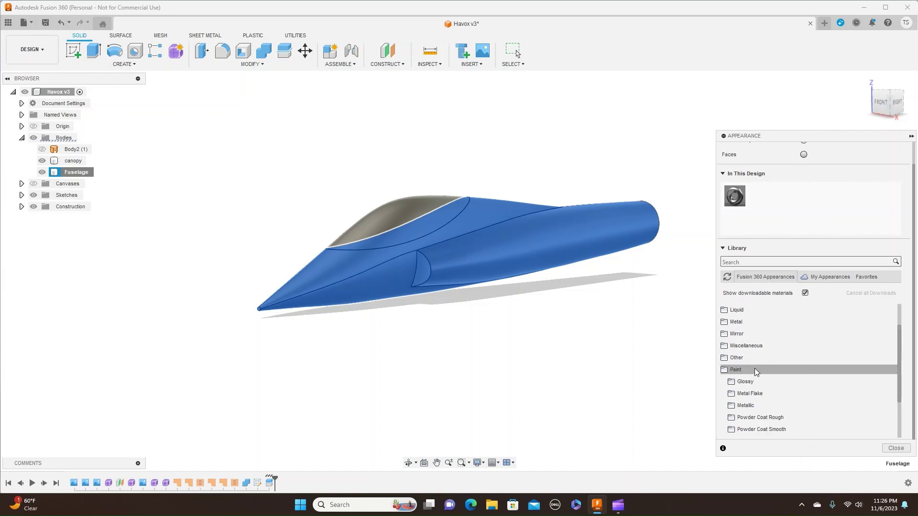
scroll(756, 368, down, 2)
click(763, 322)
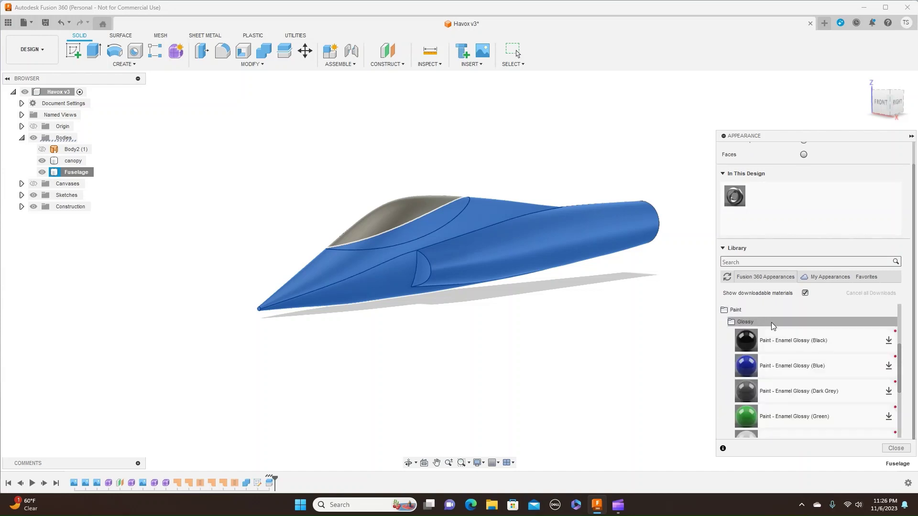
scroll(773, 326, down, 2)
scroll(773, 326, down, 3)
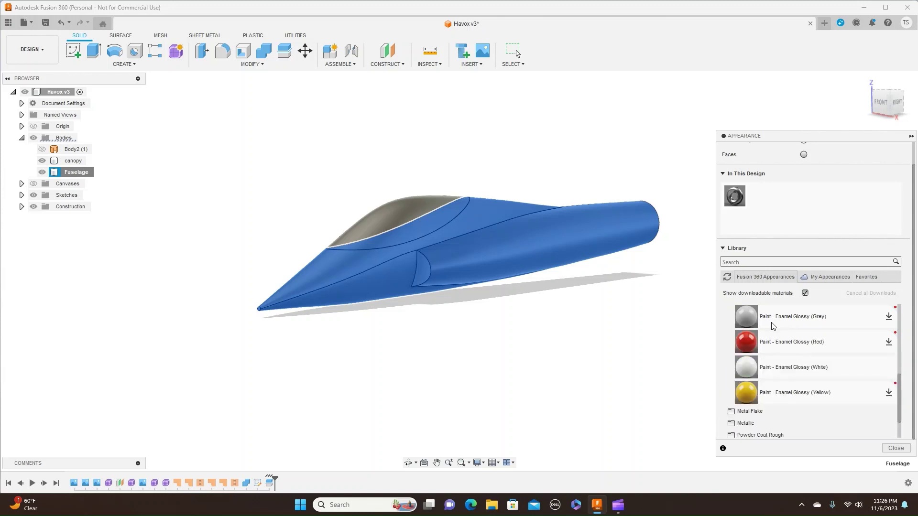
drag(753, 393, 591, 222)
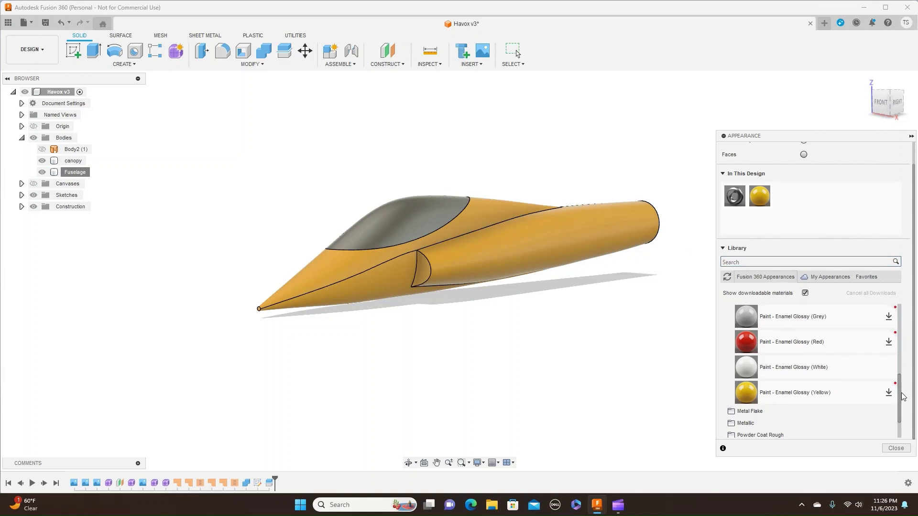
Apply the Paint - Enamel Glossy (Black) appearance to the canopy body and finish the appearance assignment
scroll(903, 397, up, 1)
scroll(902, 397, down, 1)
scroll(787, 357, down, 3)
scroll(787, 356, up, 10)
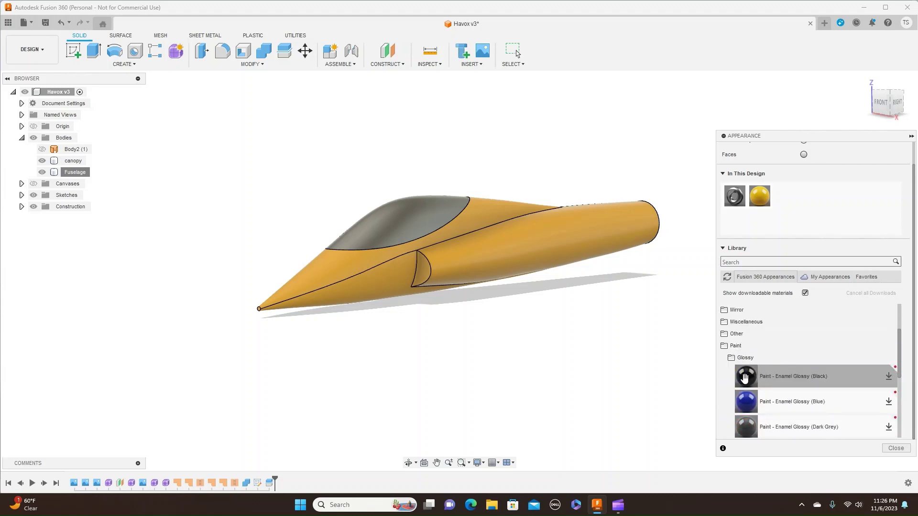
mouse_move(745, 377)
mouse_down()
mouse_move(675, 10)
mouse_move(419, 211)
mouse_up()
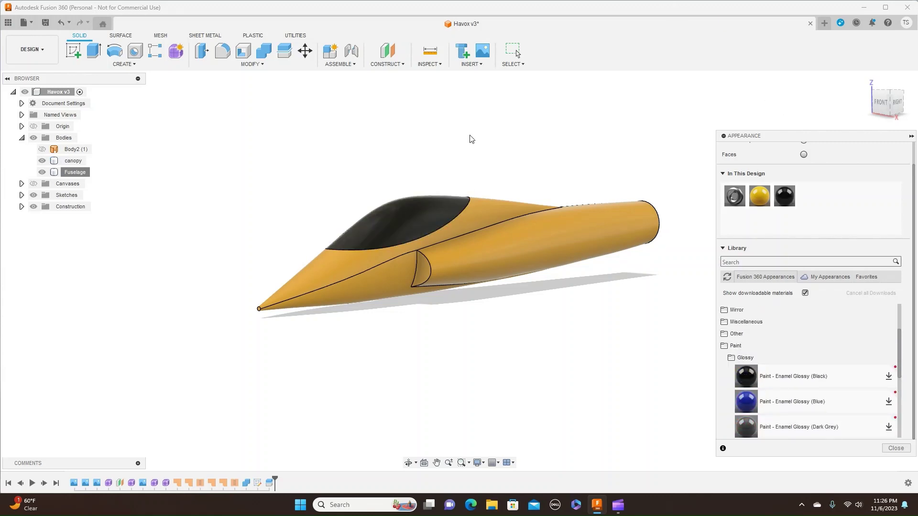
click(900, 450)
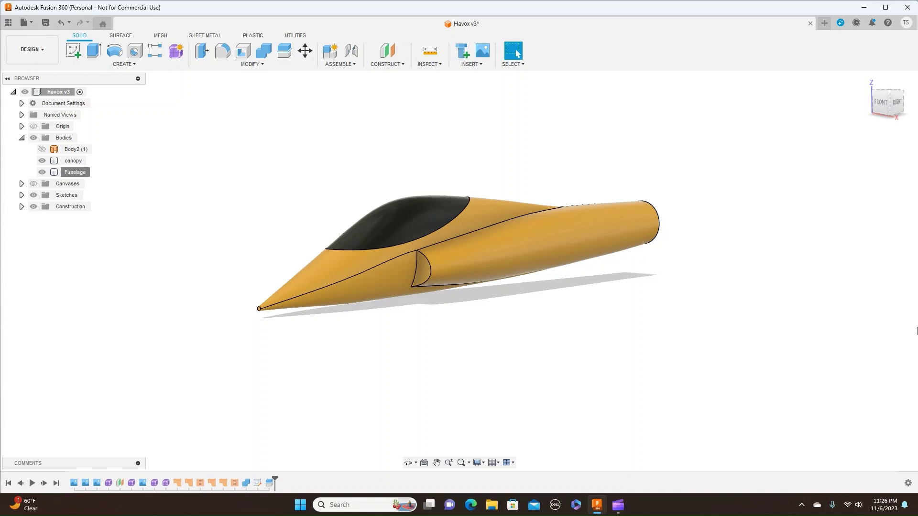
Switch the visual style to shaded without edges and inspect the painted jet from the right side and at an angle
key(ctrl+4)
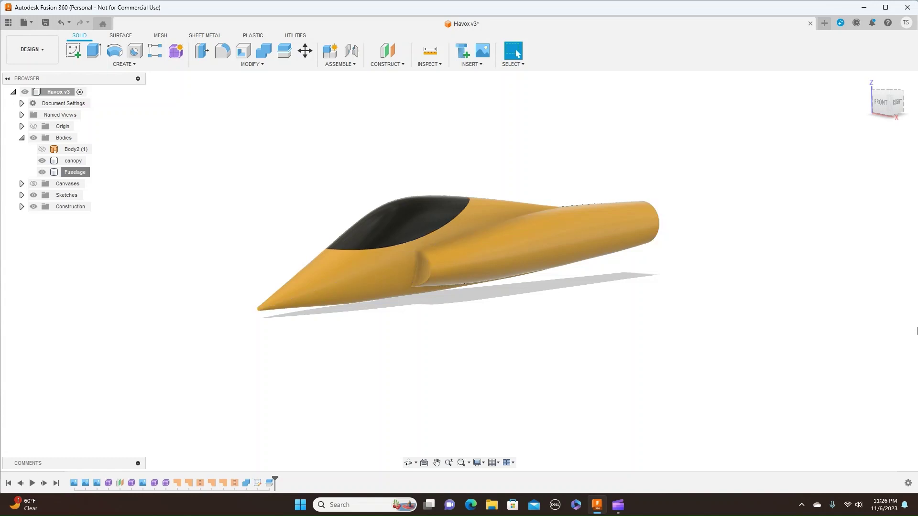
mouse_move(890, 104)
mouse_down()
mouse_move(844, 108)
mouse_move(816, 136)
mouse_move(844, 113)
mouse_move(874, 110)
mouse_move(858, 121)
mouse_move(814, 108)
mouse_move(808, 114)
mouse_up()
click(885, 105)
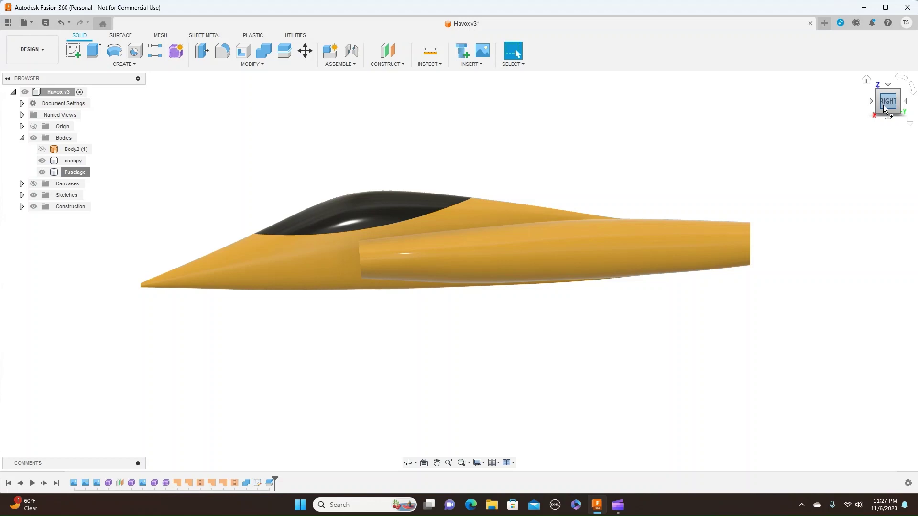
mouse_move(878, 108)
mouse_down()
mouse_move(914, 108)
mouse_move(892, 117)
mouse_up()
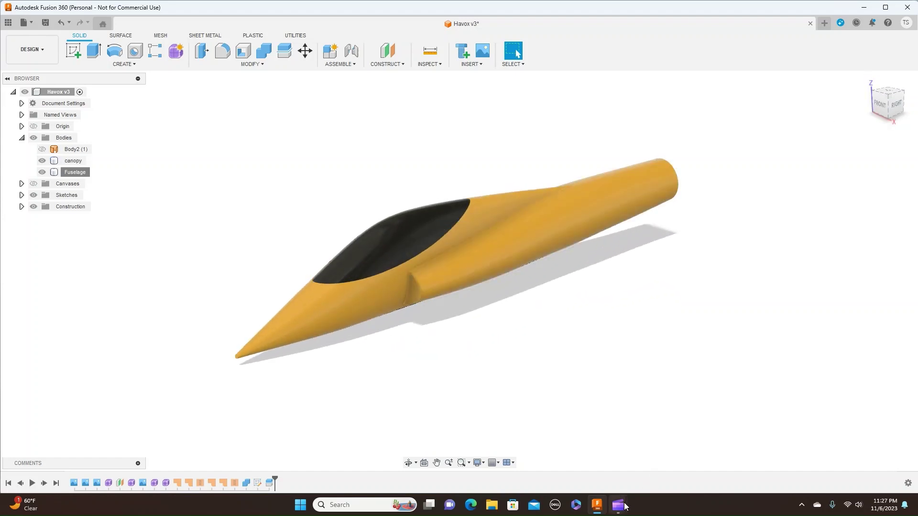
mouse_move(621, 505)
click(578, 458)
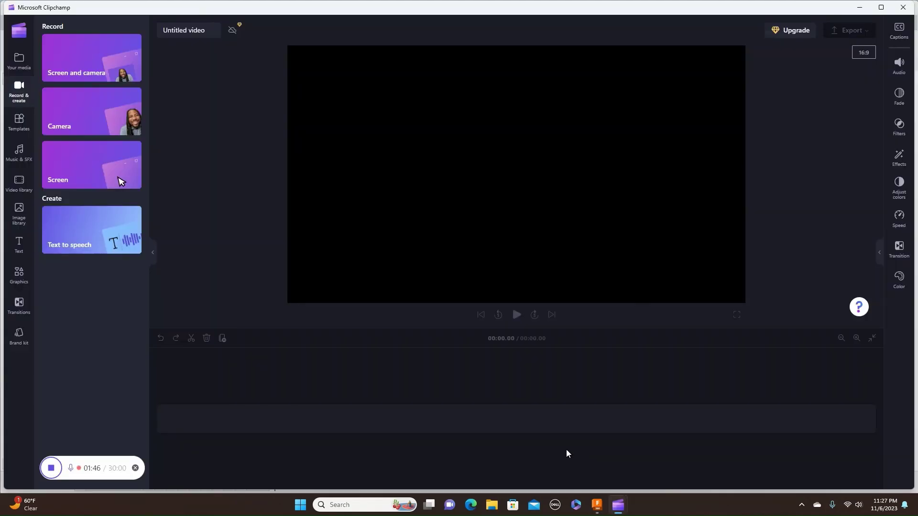
click(51, 468)
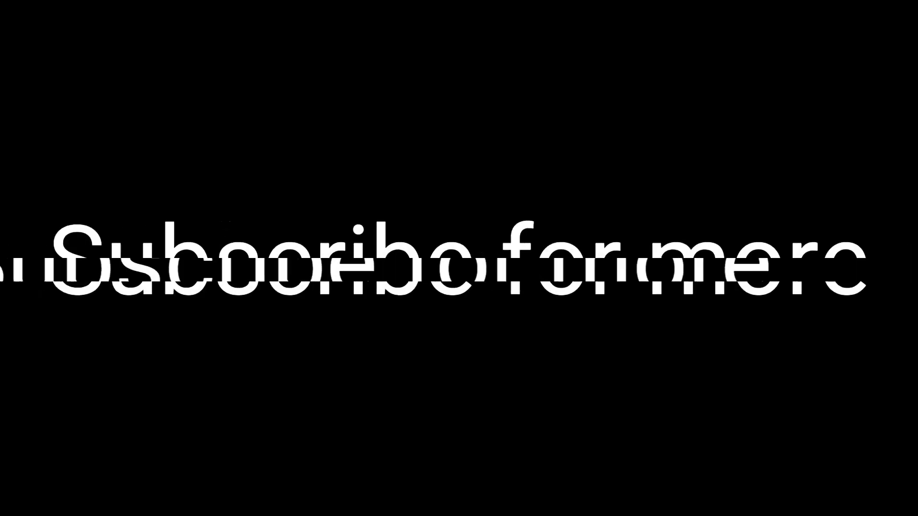